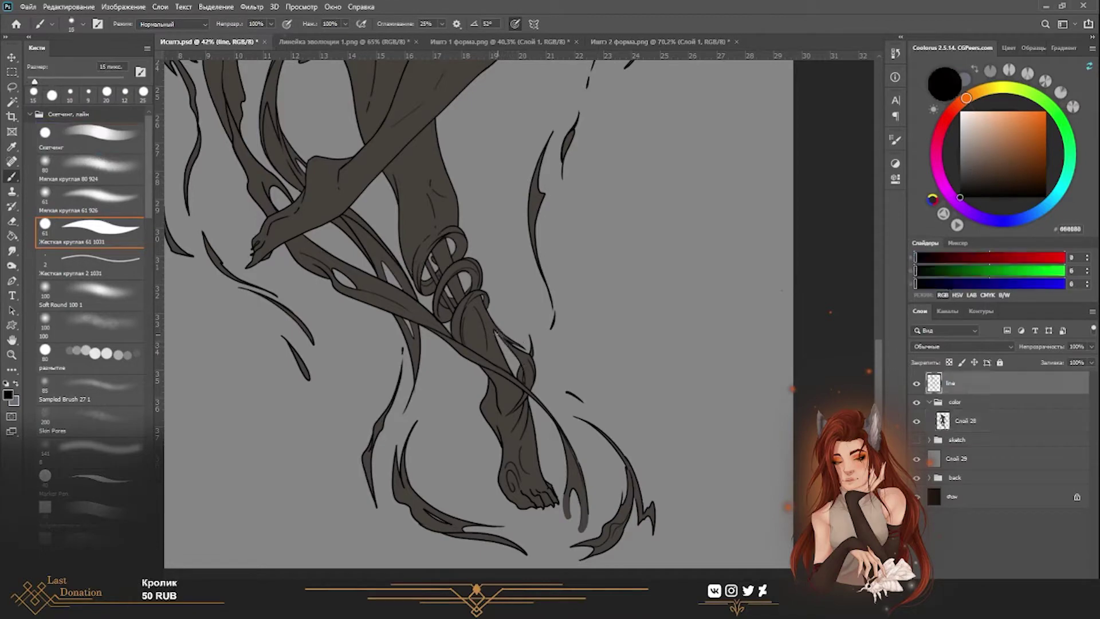
# Hide the flat-colour layer Слой 28 and reduce the brush size for correcting the leg's line art.
pyautogui.press('e')
pyautogui.scroll(-3, 489, 316)
pyautogui.scroll(5, 498, 344)
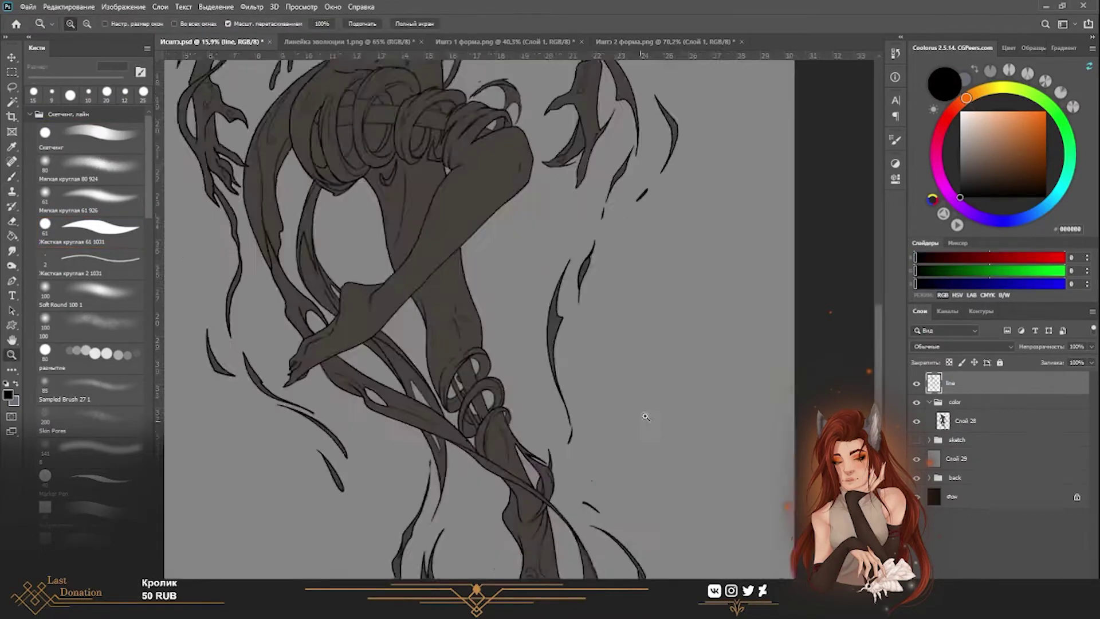
pyautogui.click(917, 421)
pyautogui.rightClick(494, 438)
pyautogui.press('Escape')
pyautogui.press('[')
pyautogui.press('[')
pyautogui.press('[')
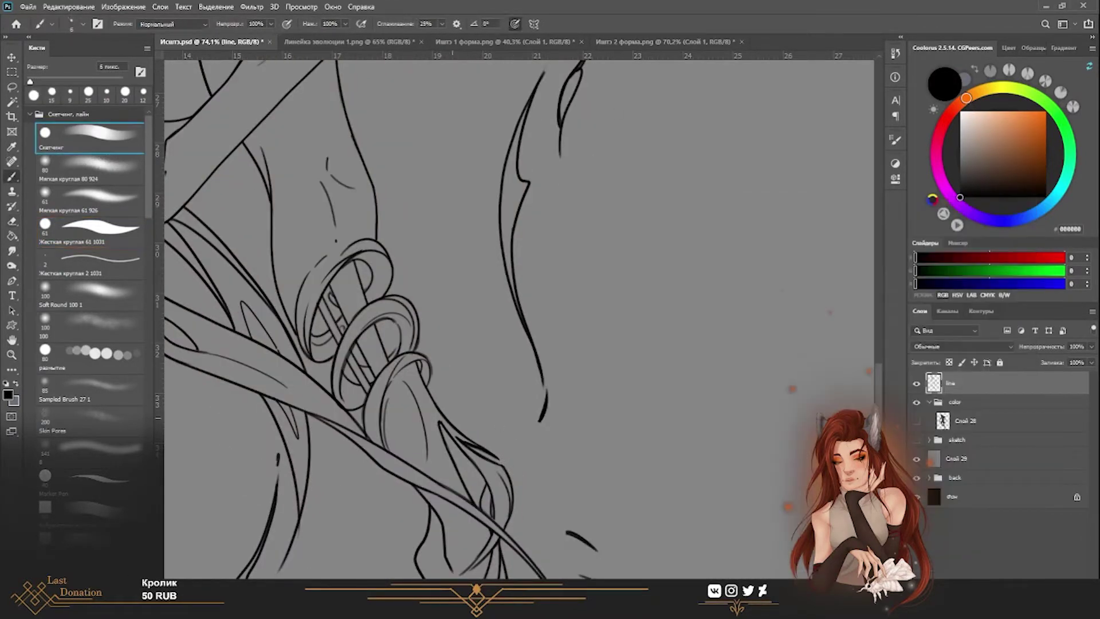
pyautogui.press('b')
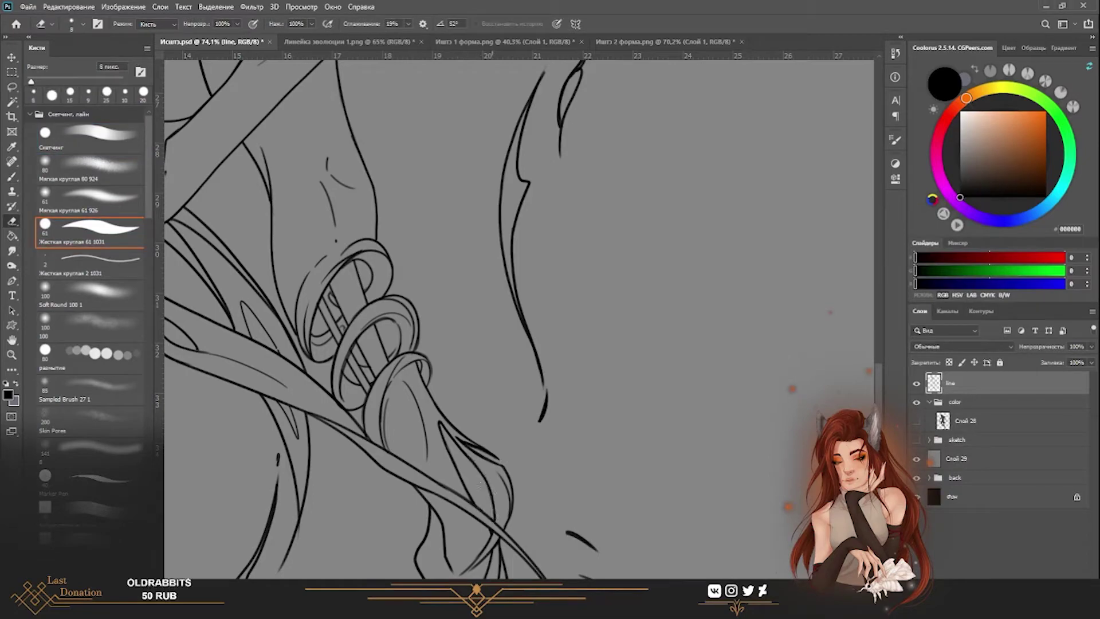
# Touch up the line art around the lower leg and its coiled rings with a 5 px brush.
pyautogui.scroll(-5, 485, 478)
pyautogui.scroll(4, 550, 513)
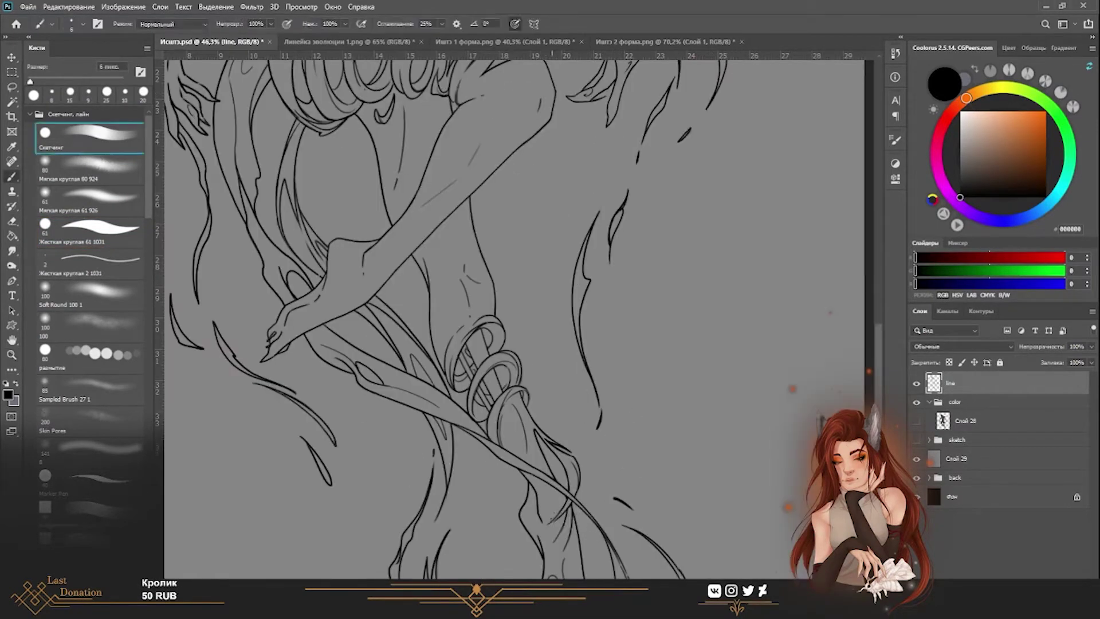
pyautogui.press('[')
pyautogui.scroll(-5, 555, 515)
pyautogui.scroll(4, 555, 514)
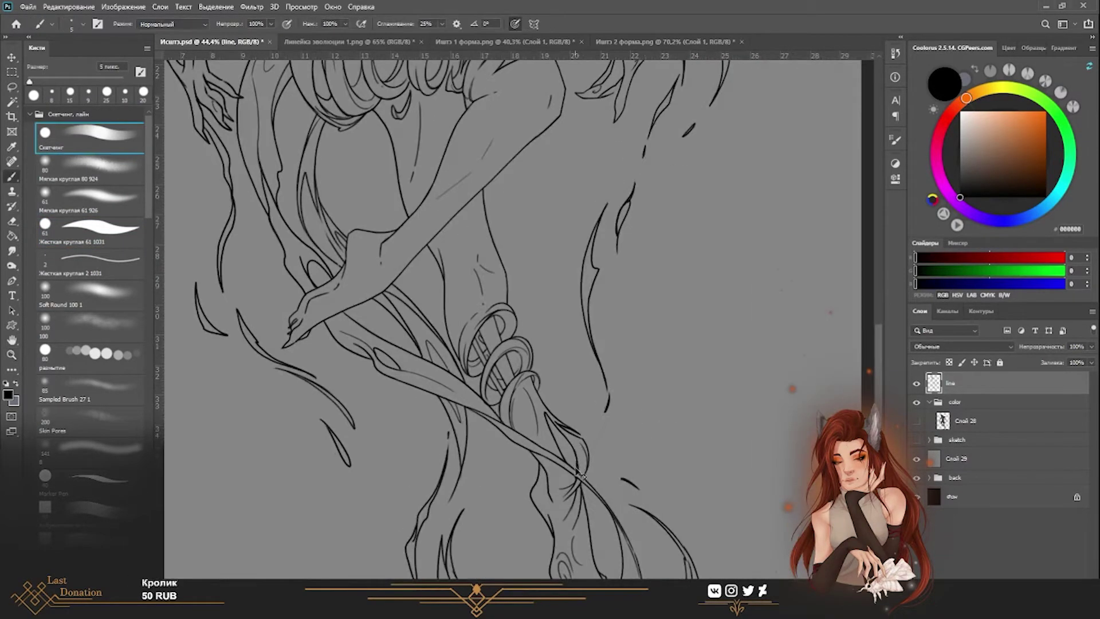
pyautogui.scroll(-4, 648, 412)
# Show and select the flat-colour layer Слой 28, and clean up the fill around the spikes near the ankle.
pyautogui.click(916, 421)
pyautogui.click(974, 421)
pyautogui.press('e')
pyautogui.scroll(6, 648, 412)
pyautogui.keyDown('alt'); pyautogui.click(530, 428); pyautogui.keyUp('alt')
pyautogui.press(']')
pyautogui.press(']')
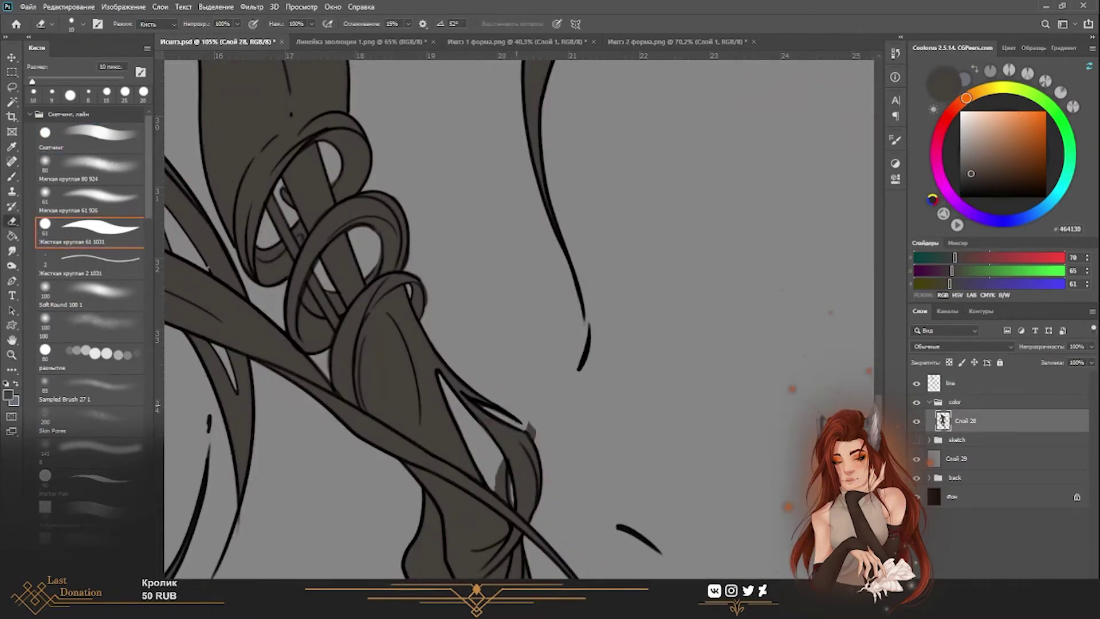
pyautogui.moveTo(508, 488); pyautogui.dragTo(503, 478)
# Hide the grey backdrop layer Слой 29 to check the figure against the dark background, and show it again.
pyautogui.scroll(-5, 575, 403)
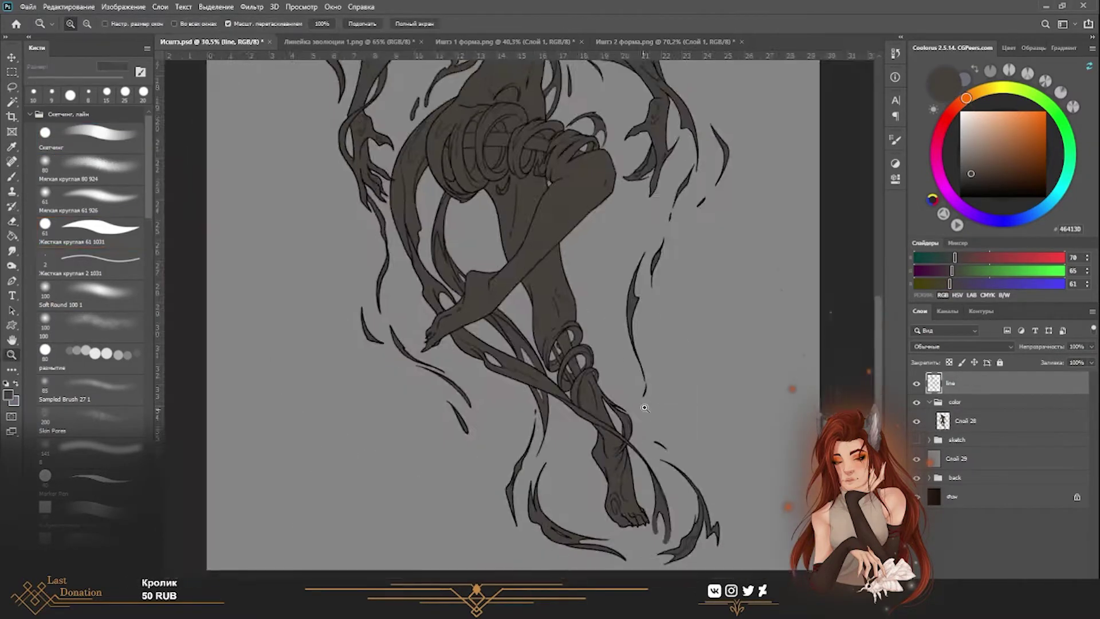
pyautogui.scroll(6, 575, 403)
pyautogui.press('z')
pyautogui.scroll(-6, 574, 403)
pyautogui.click(916, 459)
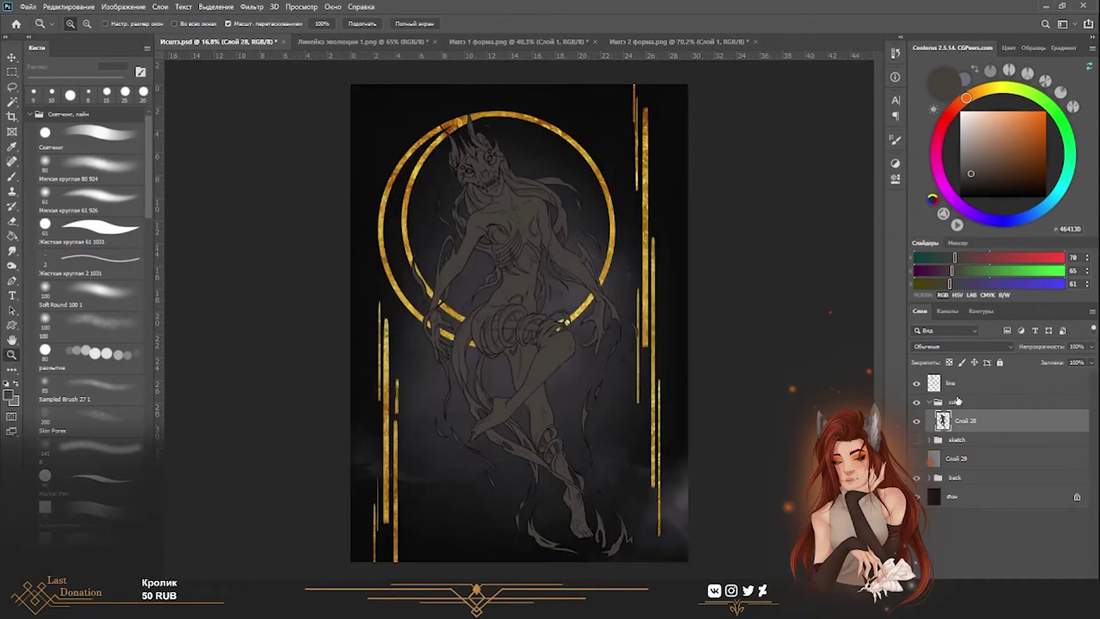
pyautogui.click(917, 458)
# Float the second-form reference image beside the artwork and ready the brush in gold #E7C274 on a clipped layer.
pyautogui.moveTo(682, 42)
pyautogui.mouseDown()
pyautogui.moveTo(768, 43)
pyautogui.moveTo(272, 42)
pyautogui.moveTo(191, 26)
pyautogui.moveTo(176, 9)
pyautogui.mouseUp()
pyautogui.scroll(5, 500, 149)
pyautogui.press('b')
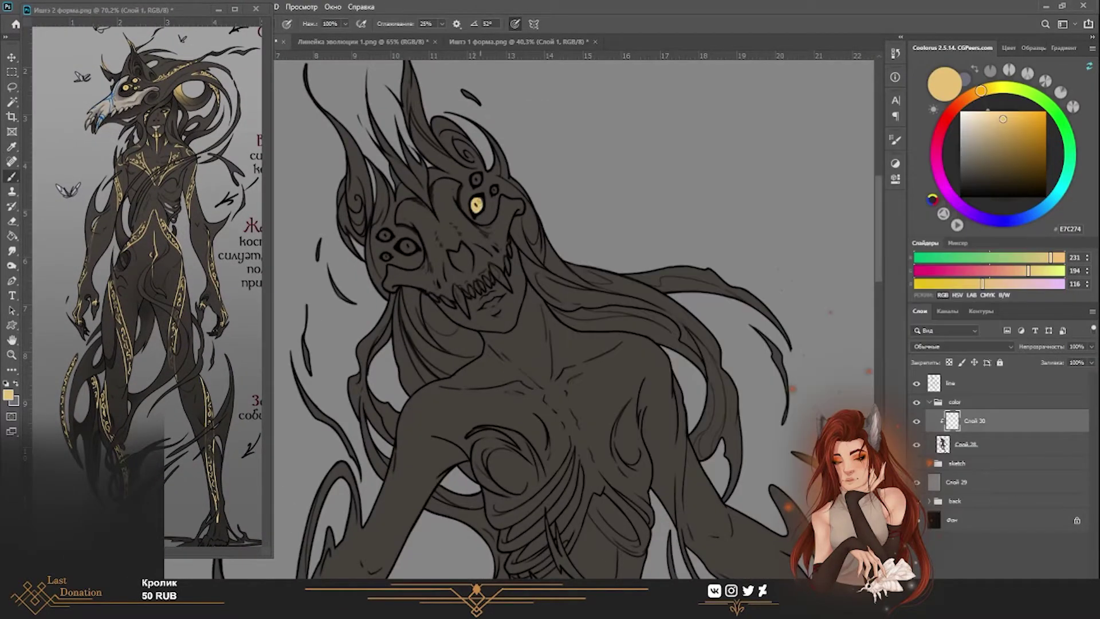
# Paint the skull's eyes gold and add pointed gold marks around the eye clusters on both sides.
pyautogui.click(494, 190)
pyautogui.click(476, 179)
pyautogui.click(385, 257)
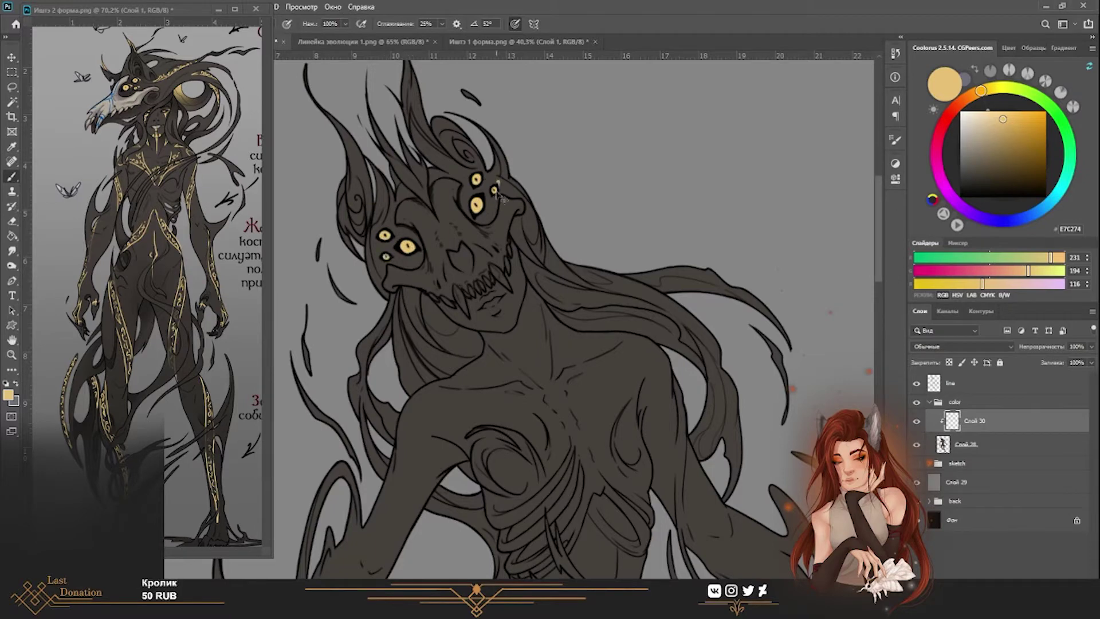
pyautogui.press('e')
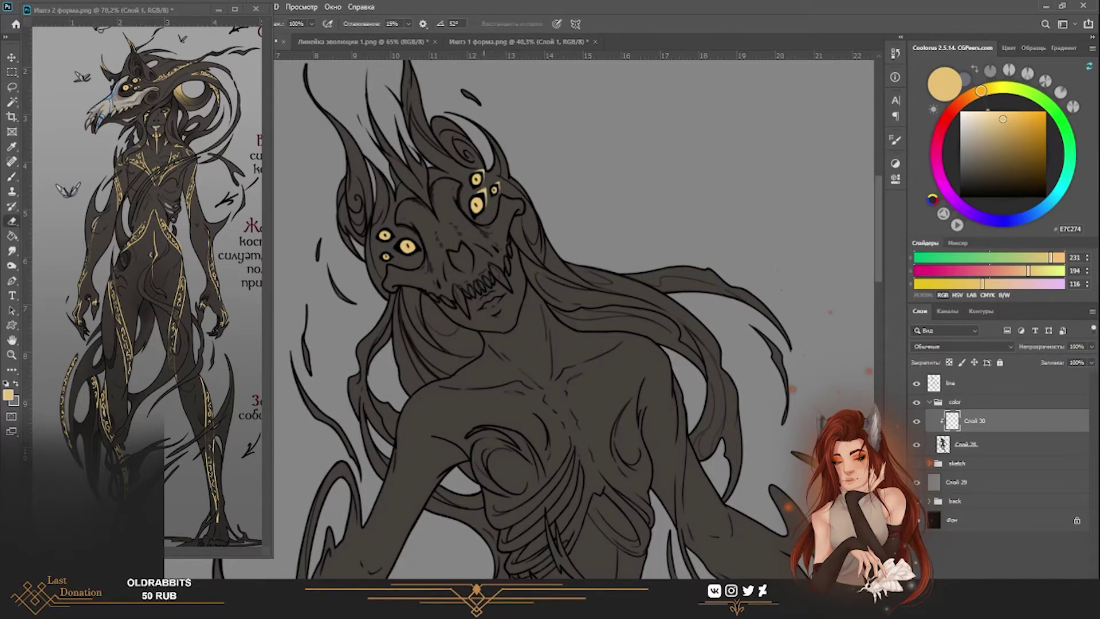
pyautogui.press('b')
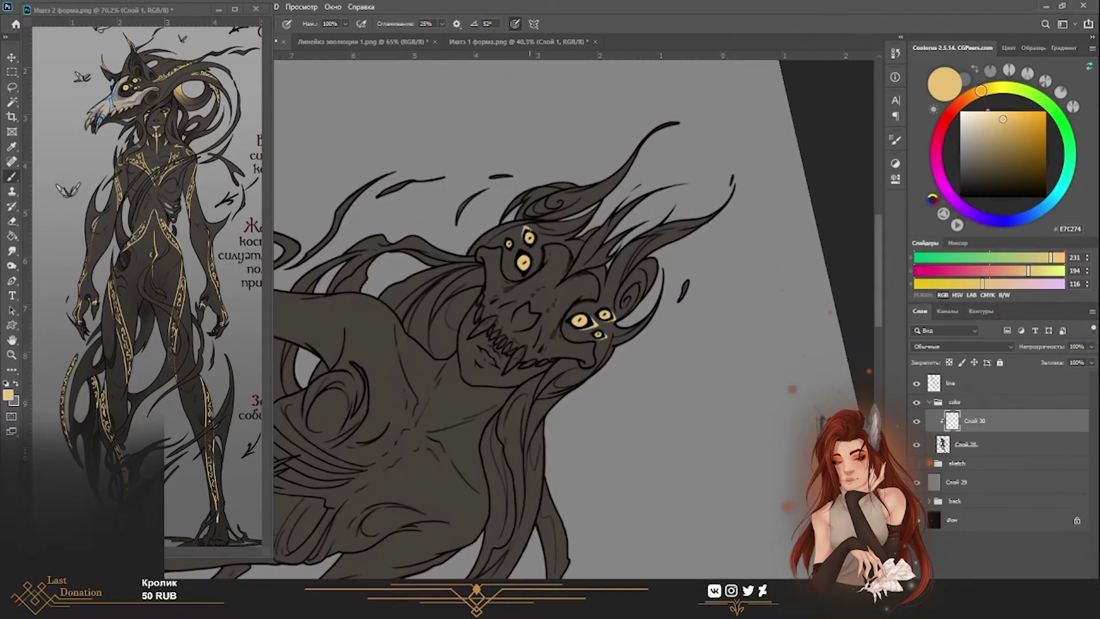
pyautogui.moveTo(505, 235); pyautogui.dragTo(508, 243)
pyautogui.press('h')
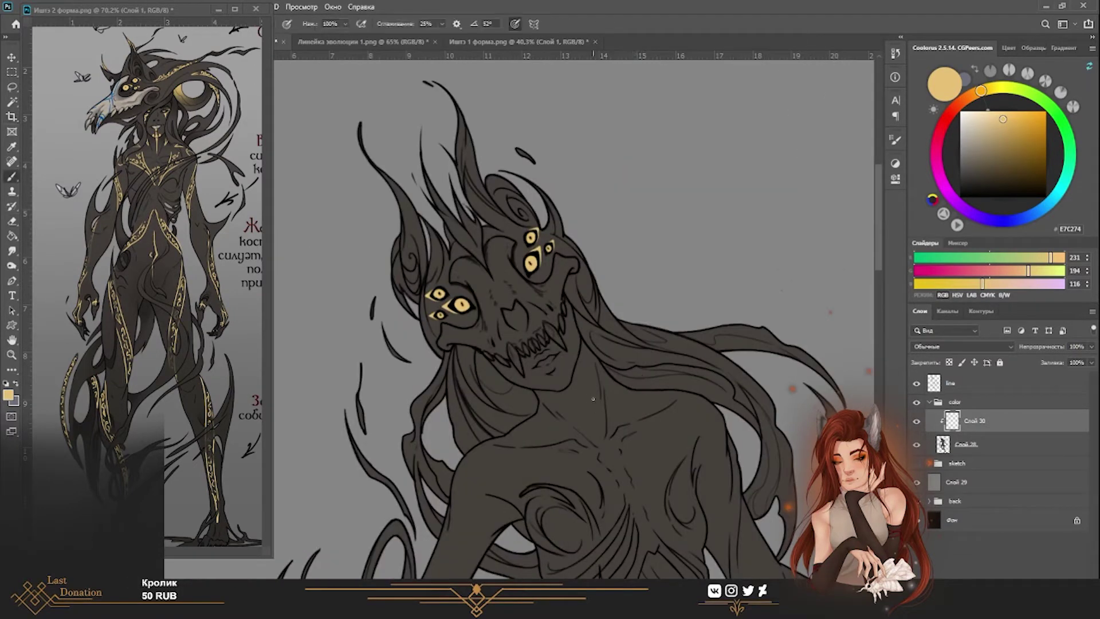
# Add a new layer above the line art and paint the tips of the head's two horns gold.
pyautogui.click(975, 388)
pyautogui.hotkey('ctrl', 'shift', 'alt', 'n')
pyautogui.moveTo(360, 123); pyautogui.dragTo(361, 142)
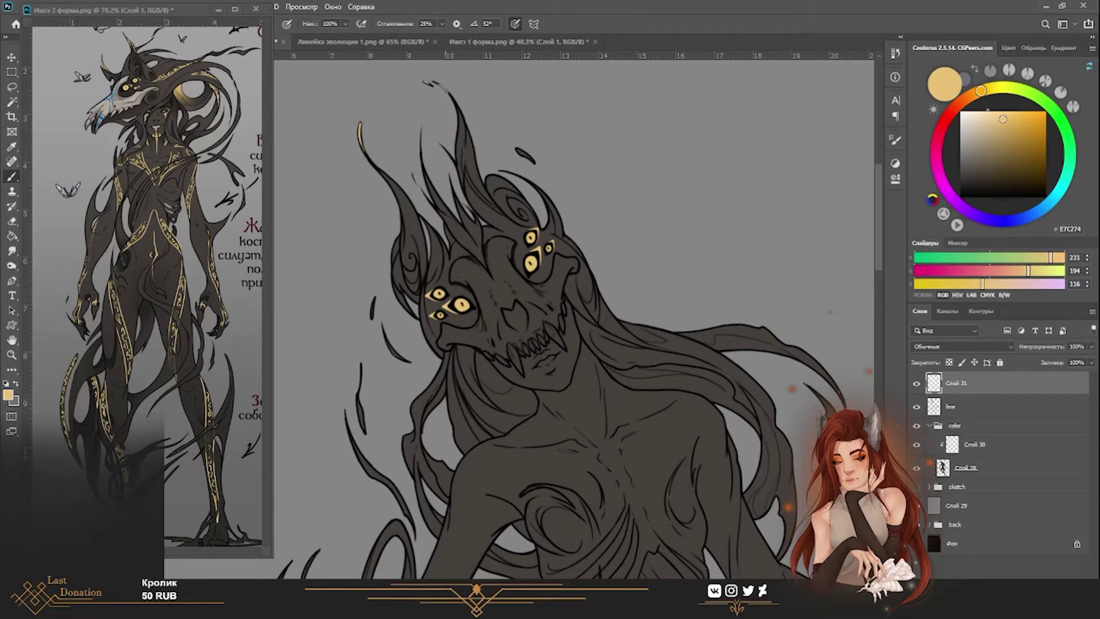
pyautogui.press('e')
# Return to the clipped colour layer Слой 30 and paint gold accents along the two horns.
pyautogui.keyDown('ctrl'); pyautogui.click(619, 453); pyautogui.keyUp('ctrl')
pyautogui.press('b')
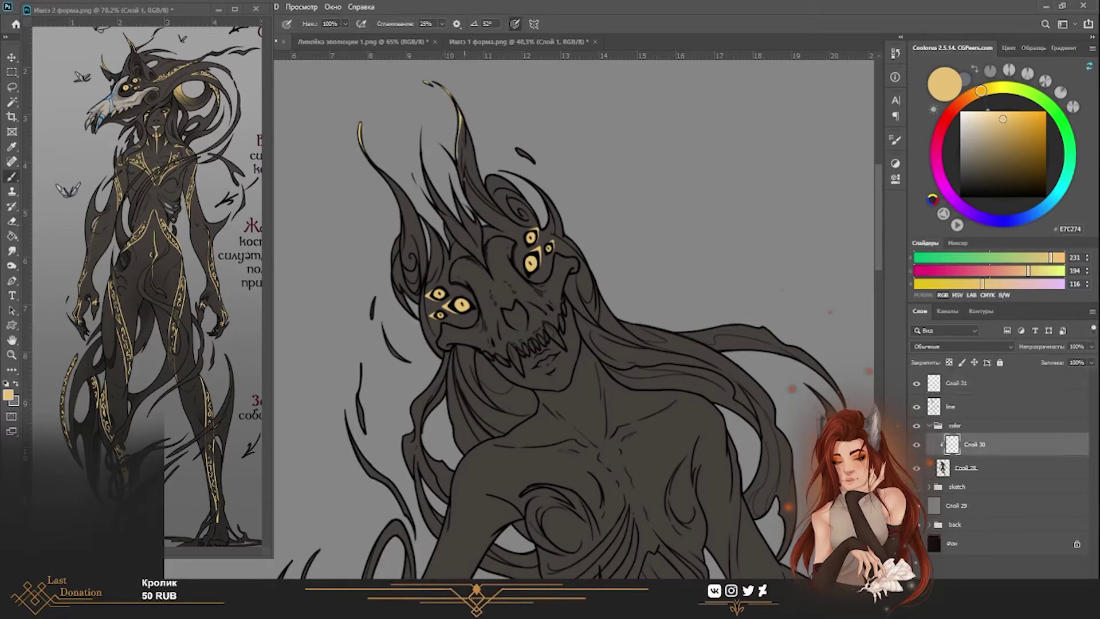
pyautogui.scroll(-1, 581, 349)
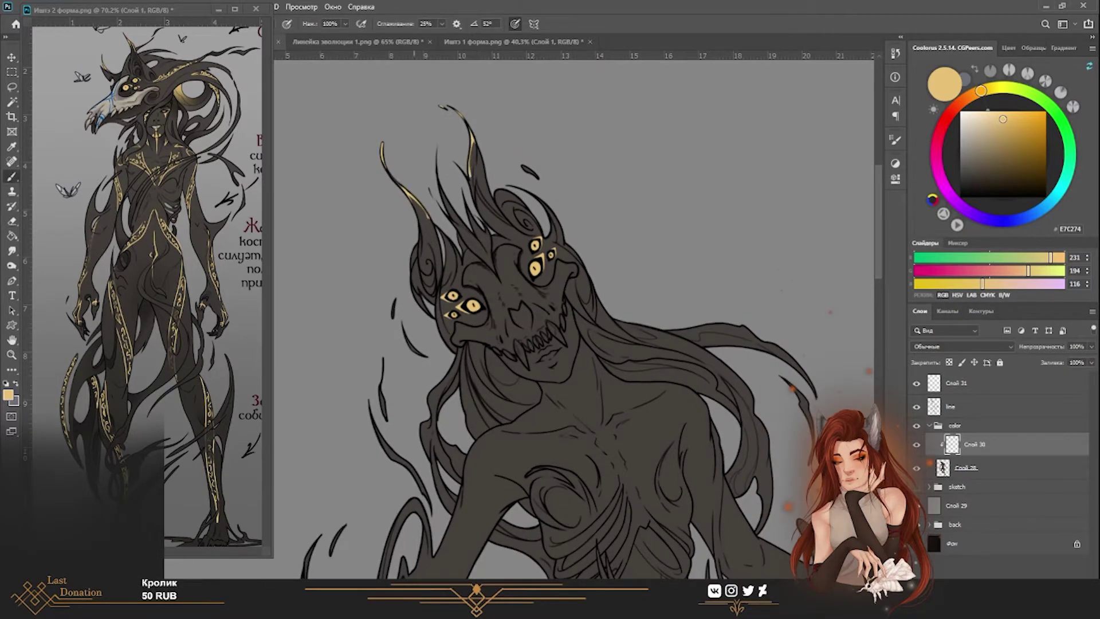
pyautogui.scroll(-1, 582, 350)
# Paint a curling gold ornament along the hair strand on the left side of the face.
pyautogui.moveTo(573, 172); pyautogui.dragTo(630, 149)
pyautogui.scroll(2, 516, 286)
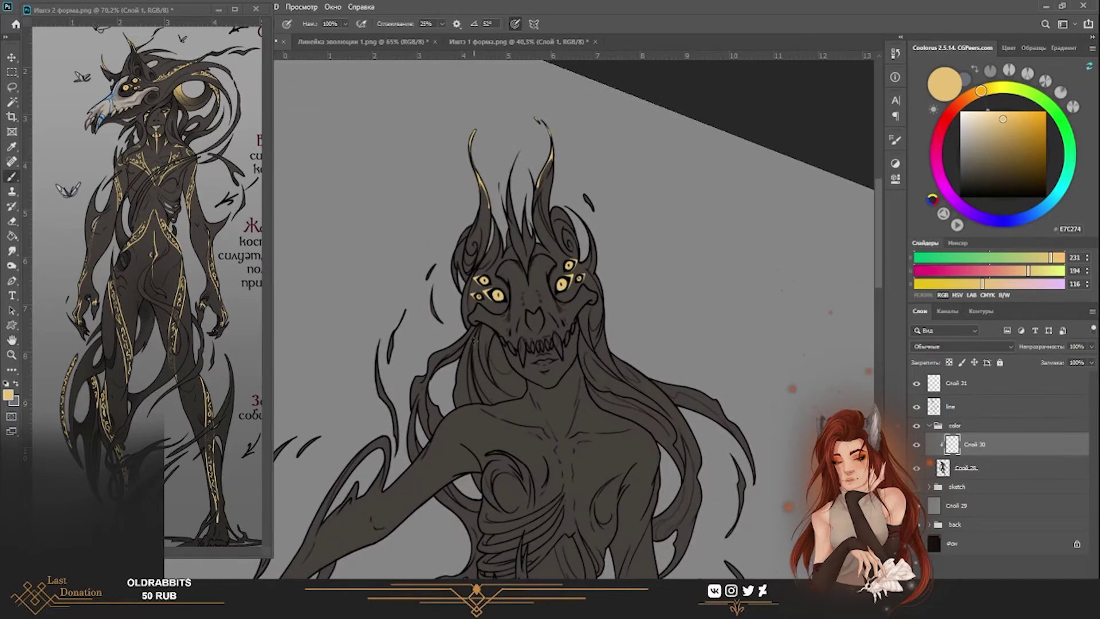
pyautogui.moveTo(474, 340); pyautogui.dragTo(480, 376)
pyautogui.press('z')
pyautogui.scroll(-3, 545, 385)
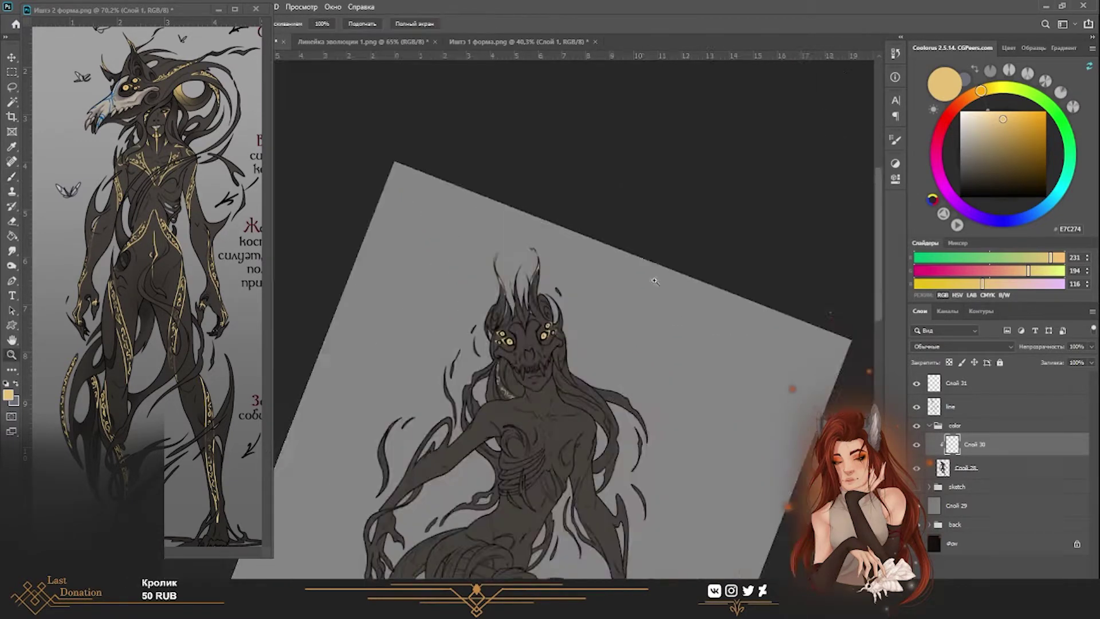
pyautogui.scroll(3, 545, 385)
pyautogui.scroll(-2, 545, 385)
pyautogui.scroll(3, 545, 385)
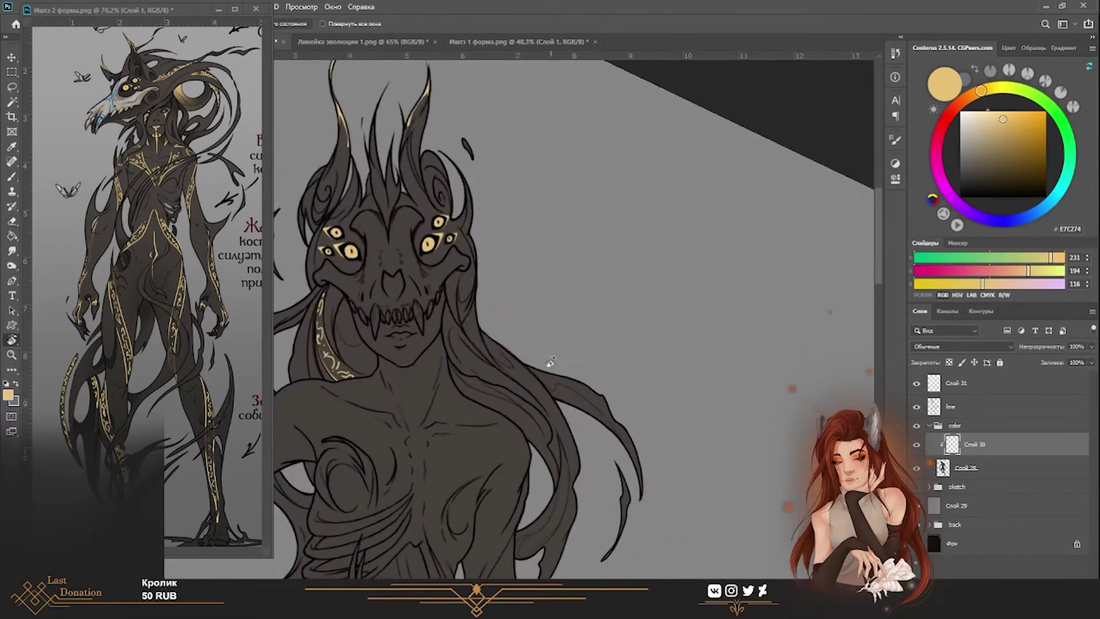
# Paint a matching gold ornament along the hair strand on the right side of the face.
pyautogui.moveTo(591, 268); pyautogui.dragTo(614, 251)
pyautogui.press('b')
pyautogui.moveTo(522, 308); pyautogui.dragTo(524, 328)
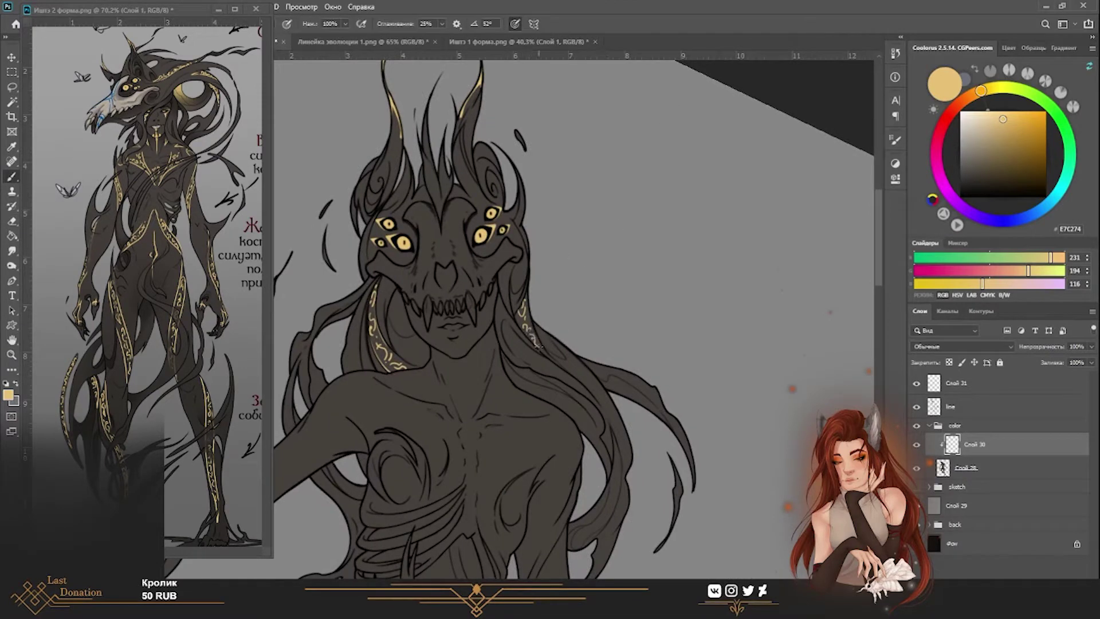
# Paint the gold chin markings and a tapering gold stripe down the centre of the neck.
pyautogui.moveTo(580, 381); pyautogui.dragTo(632, 378)
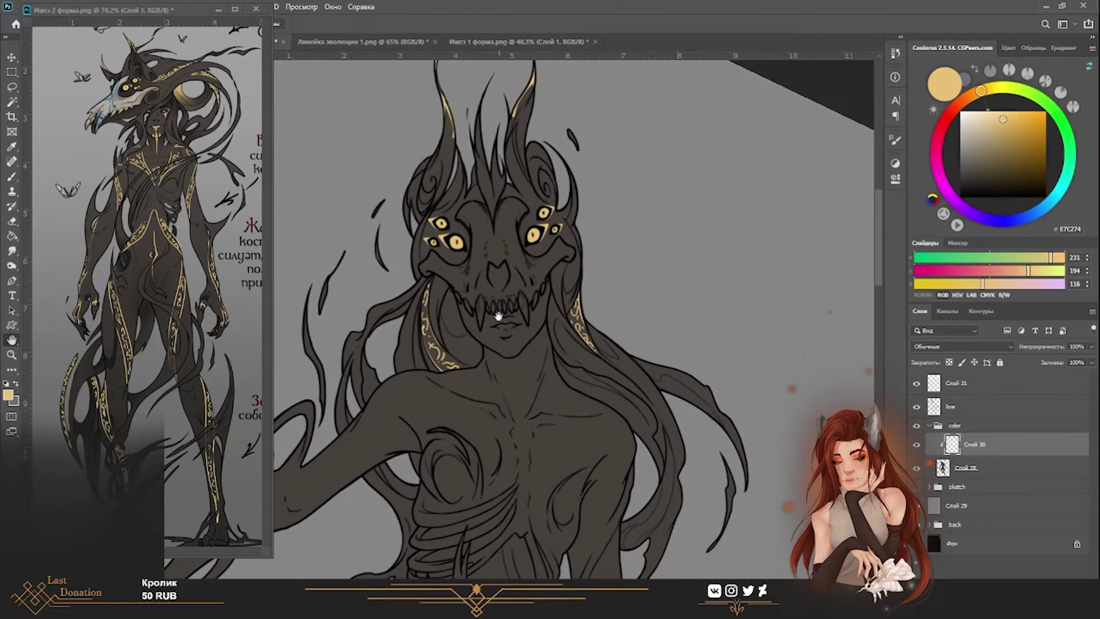
pyautogui.moveTo(505, 327); pyautogui.dragTo(507, 350)
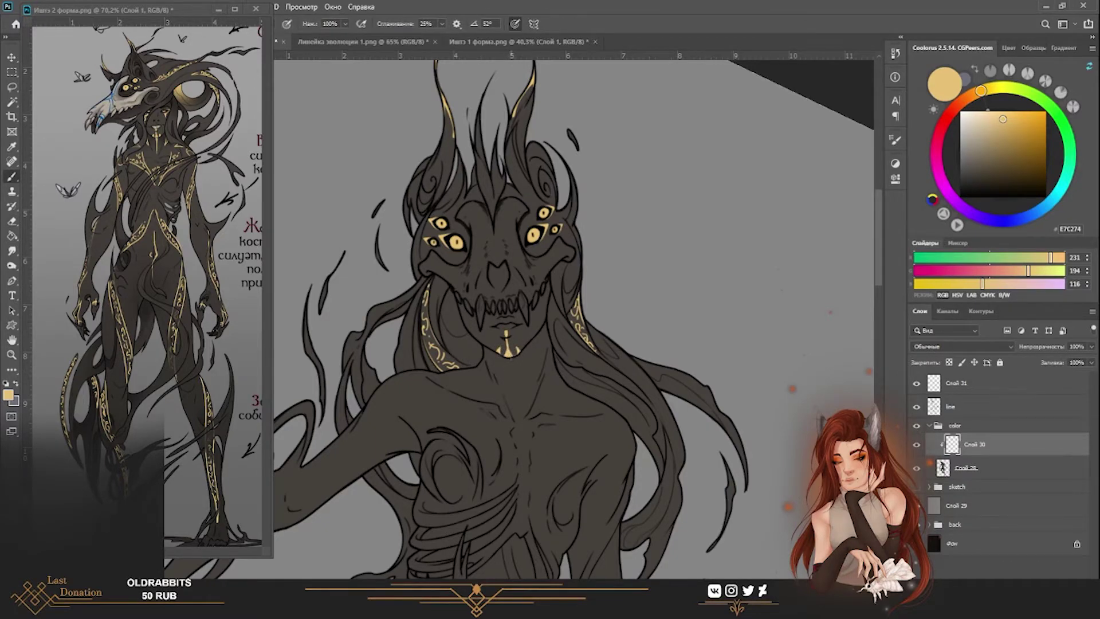
pyautogui.scroll(-3, 507, 351)
pyautogui.scroll(4, 516, 355)
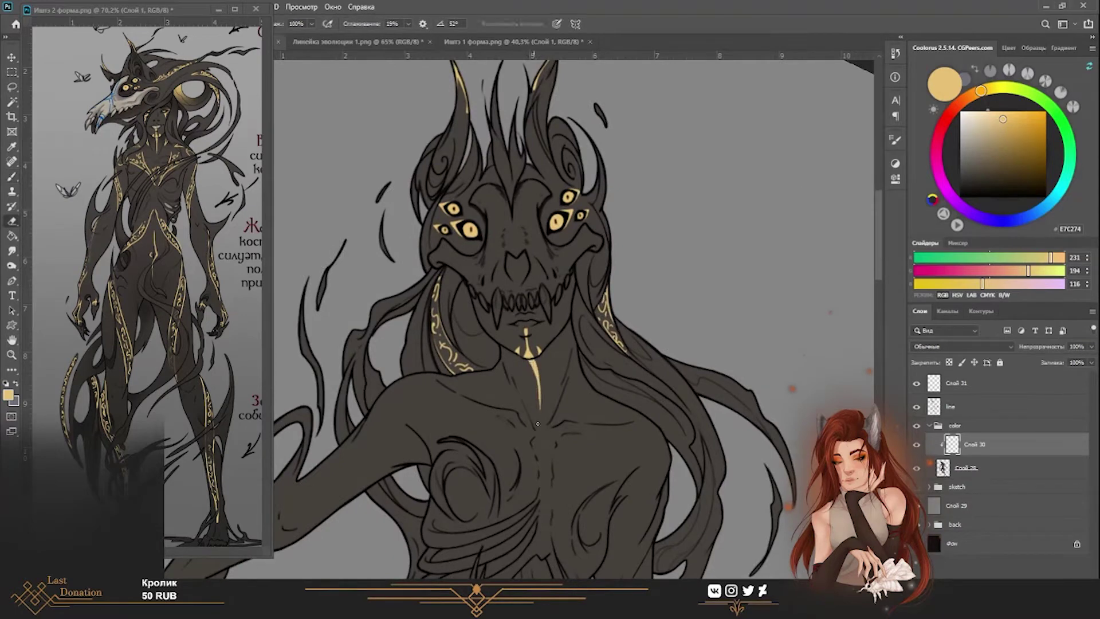
pyautogui.scroll(-1, 538, 361)
pyautogui.moveTo(541, 367); pyautogui.dragTo(545, 416)
pyautogui.press('e')
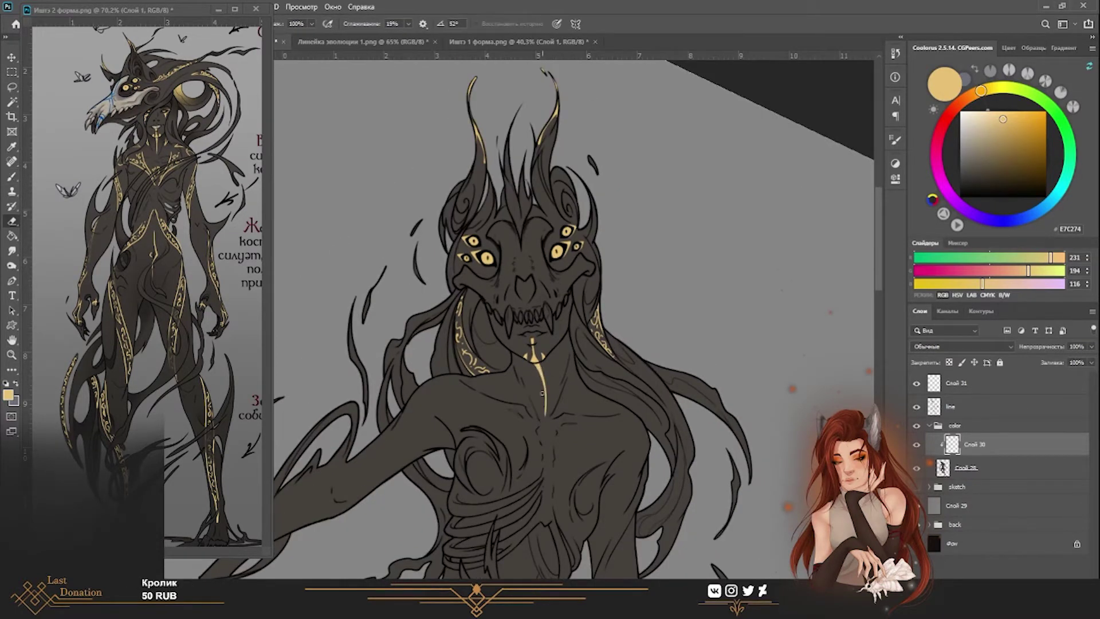
# Paint pointed gold marks on both sides of the neck and trim their edges with the eraser.
pyautogui.scroll(-2, 541, 378)
pyautogui.scroll(3, 550, 372)
pyautogui.press('b')
pyautogui.moveTo(598, 394); pyautogui.dragTo(584, 379)
pyautogui.press('e')
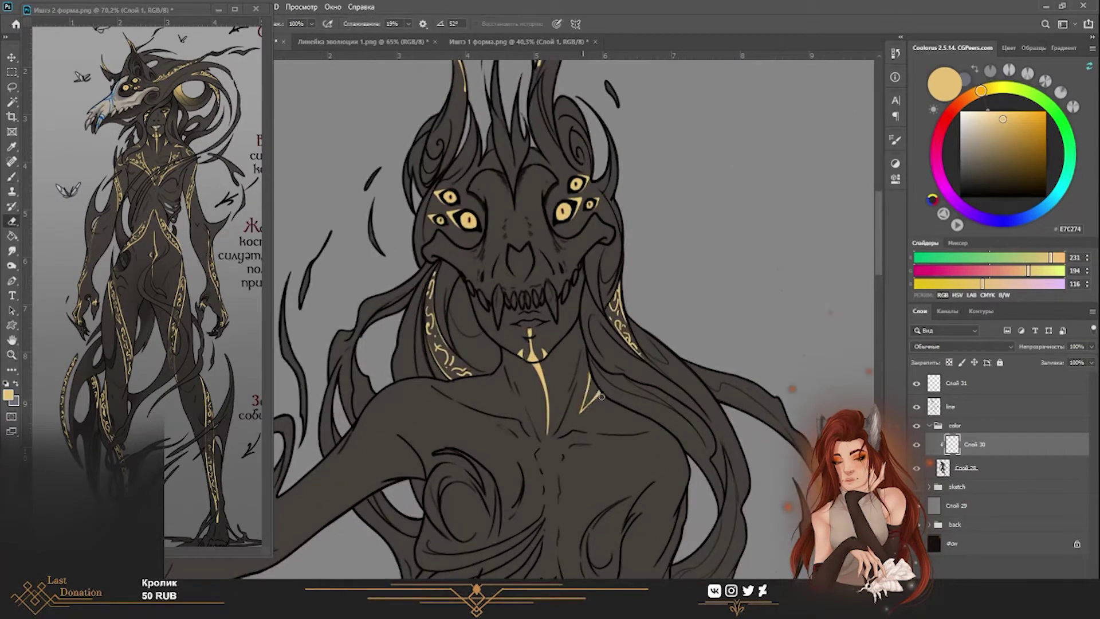
pyautogui.press('b')
pyautogui.moveTo(492, 374)
pyautogui.mouseDown()
pyautogui.moveTo(511, 395)
pyautogui.moveTo(521, 367)
pyautogui.moveTo(684, 220)
pyautogui.mouseUp()
pyautogui.press('e')
# Add a clipped layer below the gold details, outline the inner hair area beside the jaw with the lasso, and shade it gold.
pyautogui.press('l')
pyautogui.hotkey('ctrl', 'd')
pyautogui.press('z')
pyautogui.scroll(2, 684, 220)
pyautogui.hotkey('ctrl', 'shift', 'alt', 'n')
pyautogui.press('l')
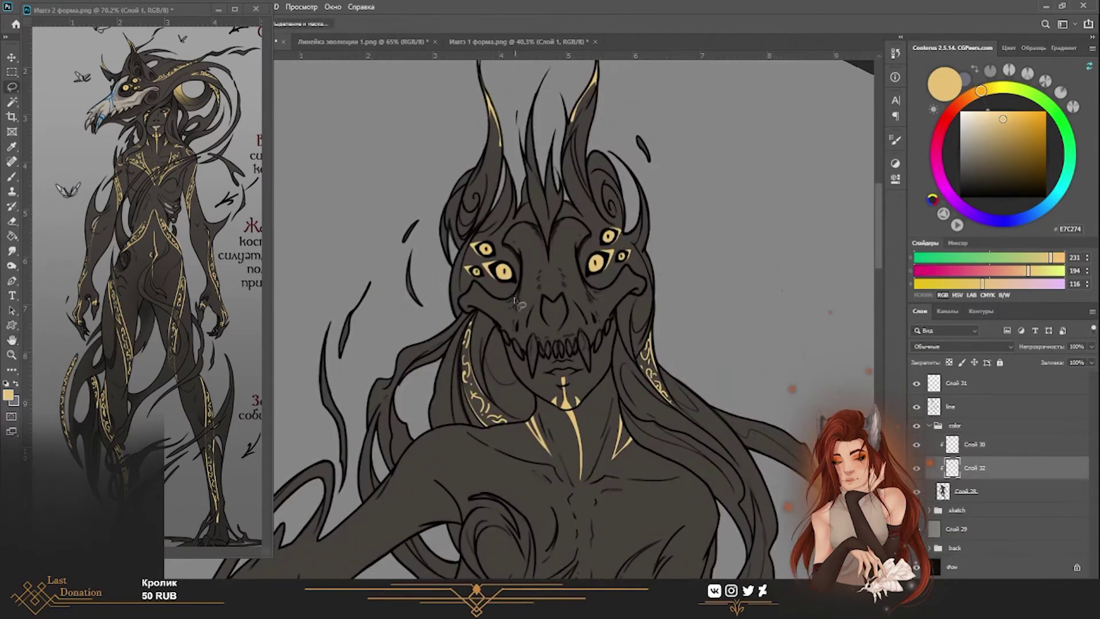
pyautogui.moveTo(497, 327)
pyautogui.mouseDown()
pyautogui.moveTo(516, 382)
pyautogui.moveTo(541, 404)
pyautogui.moveTo(533, 421)
pyautogui.moveTo(484, 344)
pyautogui.moveTo(487, 373)
pyautogui.moveTo(539, 424)
pyautogui.mouseUp()
pyautogui.press('e')
pyautogui.rightClick(539, 423)
pyautogui.press('Escape')
pyautogui.hotkey('alt', 'BackSpace')
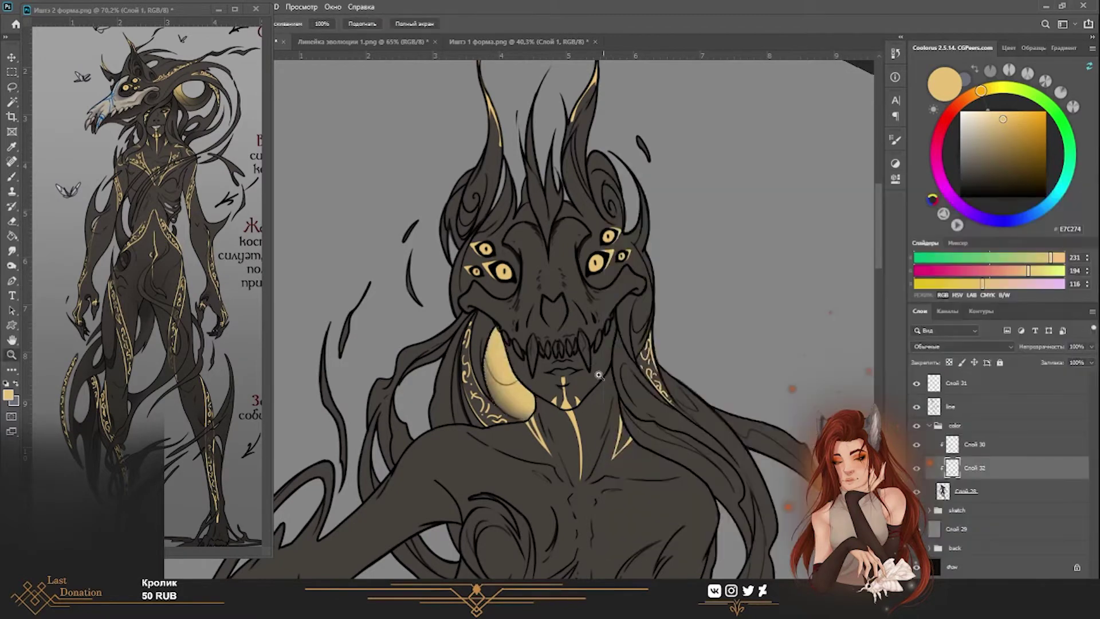
# Rework the gold shading of the inner hair beside the jaw into a darker fade, and clear the selection.
pyautogui.scroll(-2, 539, 424)
pyautogui.rightClick(539, 424)
pyautogui.press('Escape')
pyautogui.hotkey('ctrl', 'z')
pyautogui.hotkey('alt', 'BackSpace')
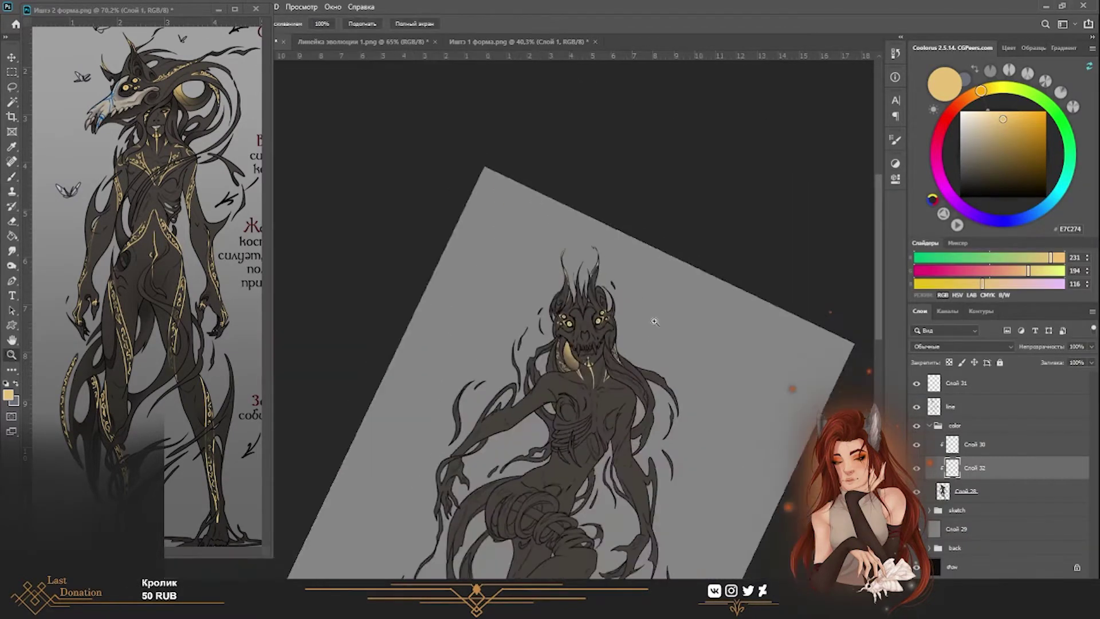
pyautogui.hotkey('ctrl', 'd')
# Lasso the adjacent inner hair strand beneath the cheek and shade it with a soft gold gradient.
pyautogui.press('l')
pyautogui.moveTo(452, 343); pyautogui.dragTo(471, 293)
pyautogui.press('z')
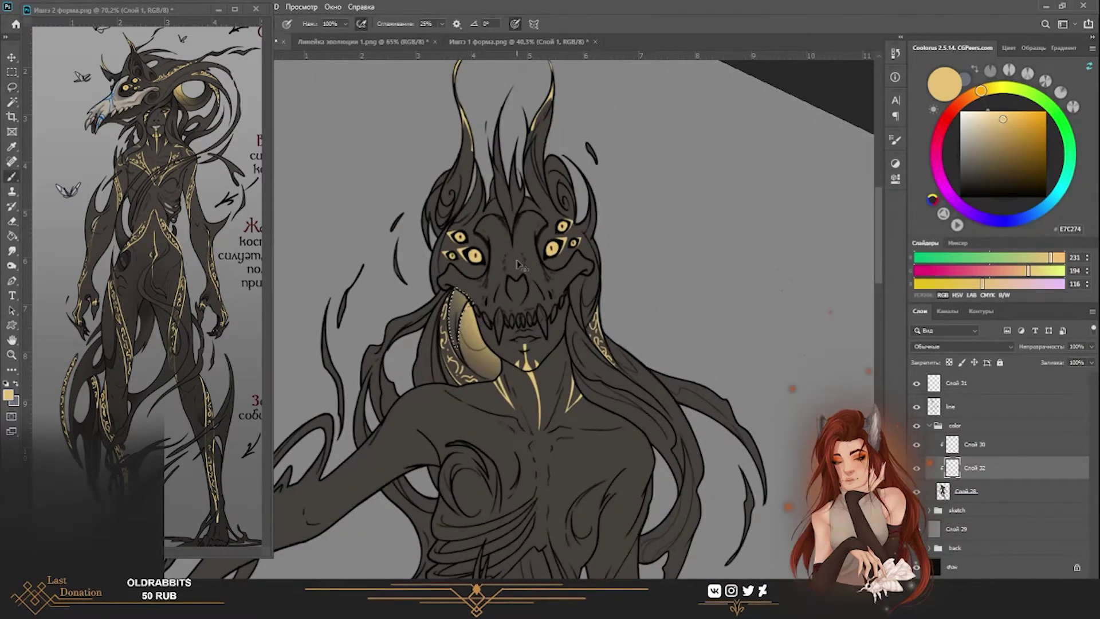
pyautogui.keyDown('alt'); pyautogui.click(618, 379); pyautogui.keyUp('alt')
pyautogui.click(619, 379)
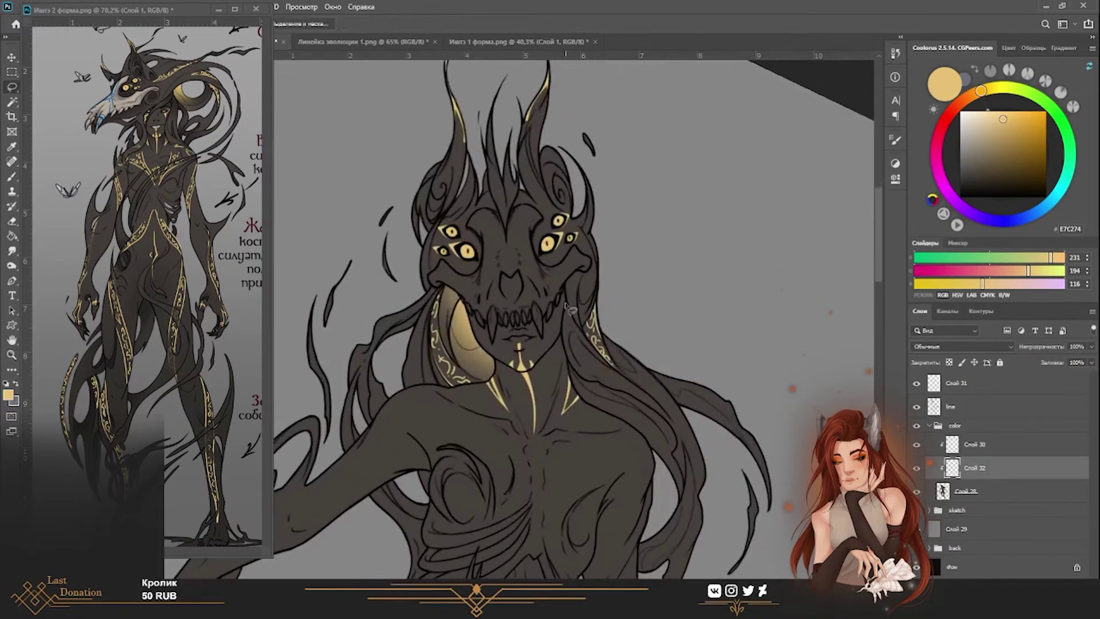
# Add another clipped layer and paint the skull mask in bone beige #B7AF9E.
pyautogui.press('r')
pyautogui.hotkey('ctrl', 'shift', 'alt', 'n')
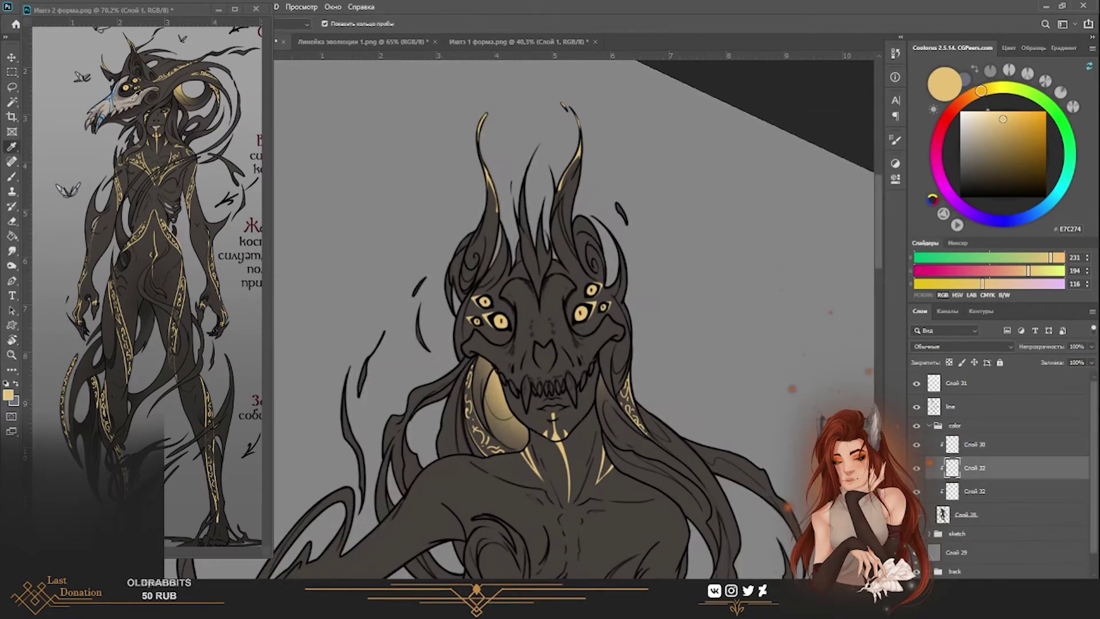
pyautogui.press('b')
pyautogui.keyDown('alt'); pyautogui.click(806, 394); pyautogui.keyUp('alt')
pyautogui.moveTo(544, 270)
pyautogui.mouseDown()
pyautogui.moveTo(558, 312)
pyautogui.moveTo(547, 349)
pyautogui.mouseUp()
pyautogui.moveTo(498, 297)
pyautogui.mouseDown()
pyautogui.moveTo(500, 324)
pyautogui.moveTo(566, 386)
pyautogui.moveTo(569, 351)
pyautogui.moveTo(615, 353)
pyautogui.moveTo(631, 338)
pyautogui.moveTo(637, 352)
pyautogui.moveTo(552, 378)
pyautogui.moveTo(537, 395)
pyautogui.moveTo(426, 375)
pyautogui.moveTo(423, 364)
pyautogui.moveTo(468, 413)
pyautogui.moveTo(472, 432)
pyautogui.moveTo(520, 431)
pyautogui.moveTo(522, 443)
pyautogui.moveTo(602, 389)
pyautogui.mouseUp()
# Finish the bone-beige details on the skull's teeth and colour the lips below.
pyautogui.press('z')
pyautogui.scroll(-3, 680, 325)
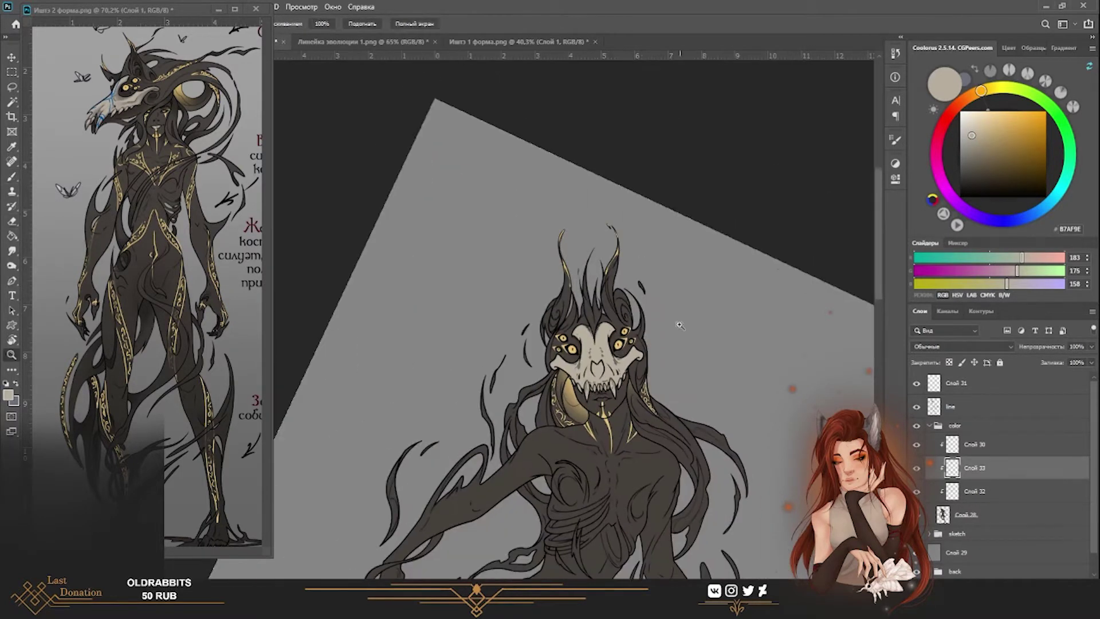
pyautogui.click(630, 347)
pyautogui.click(596, 449)
pyautogui.press('b')
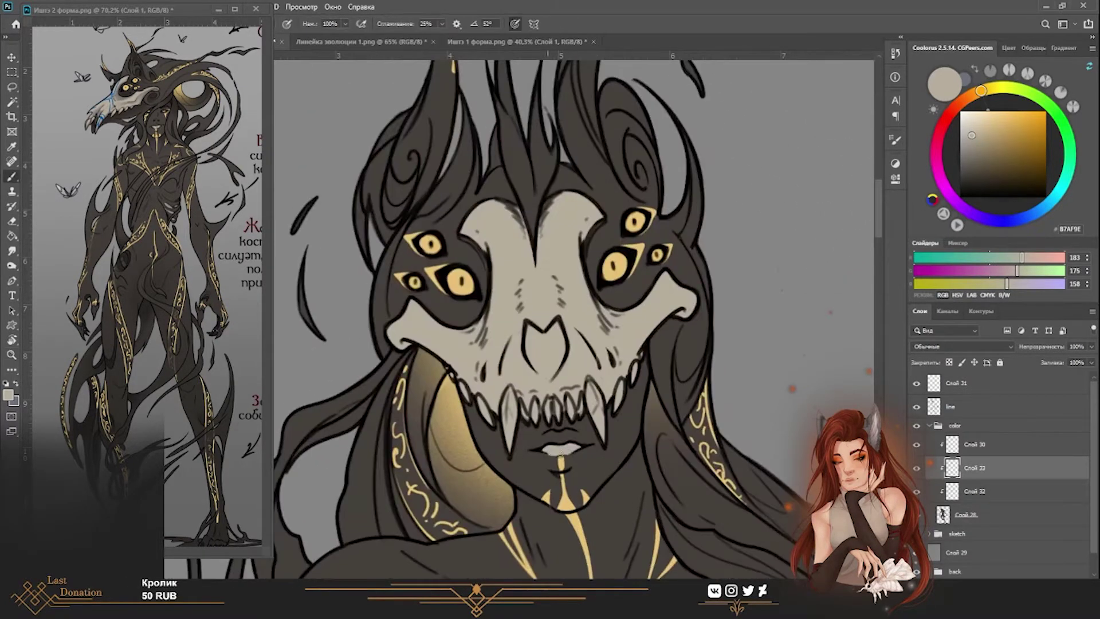
# Sample blue #05539B from the reference's skull markings and paint a small V-shaped mark above the nose on a new clipped layer.
pyautogui.press('z')
pyautogui.scroll(-5, 573, 315)
pyautogui.click(153, 73)
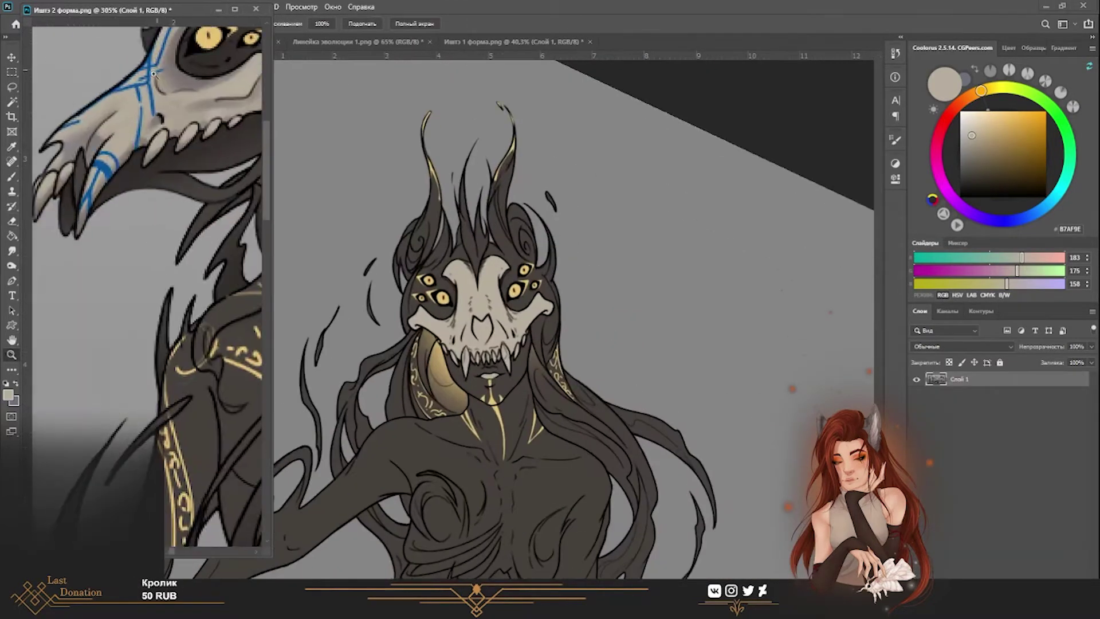
pyautogui.scroll(-5, 154, 72)
pyautogui.scroll(3, 516, 315)
pyautogui.moveTo(233, 380)
pyautogui.mouseDown()
pyautogui.moveTo(187, 410)
pyautogui.moveTo(209, 431)
pyautogui.mouseUp()
pyautogui.click(482, 208)
pyautogui.moveTo(482, 207); pyautogui.dragTo(491, 219)
pyautogui.press('b')
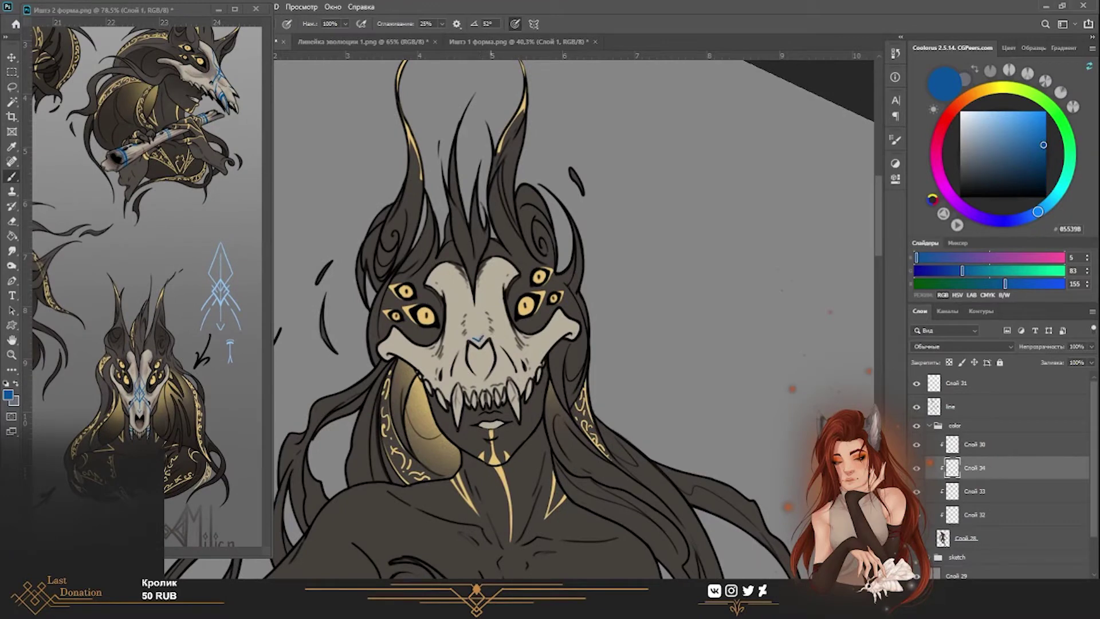
# Paint matching blue bands and stripes on the skull mask's two large upper fangs.
pyautogui.press('e')
pyautogui.press('b')
pyautogui.moveTo(509, 401); pyautogui.dragTo(526, 392)
pyautogui.press('e')
pyautogui.hotkey('ctrl', '+')
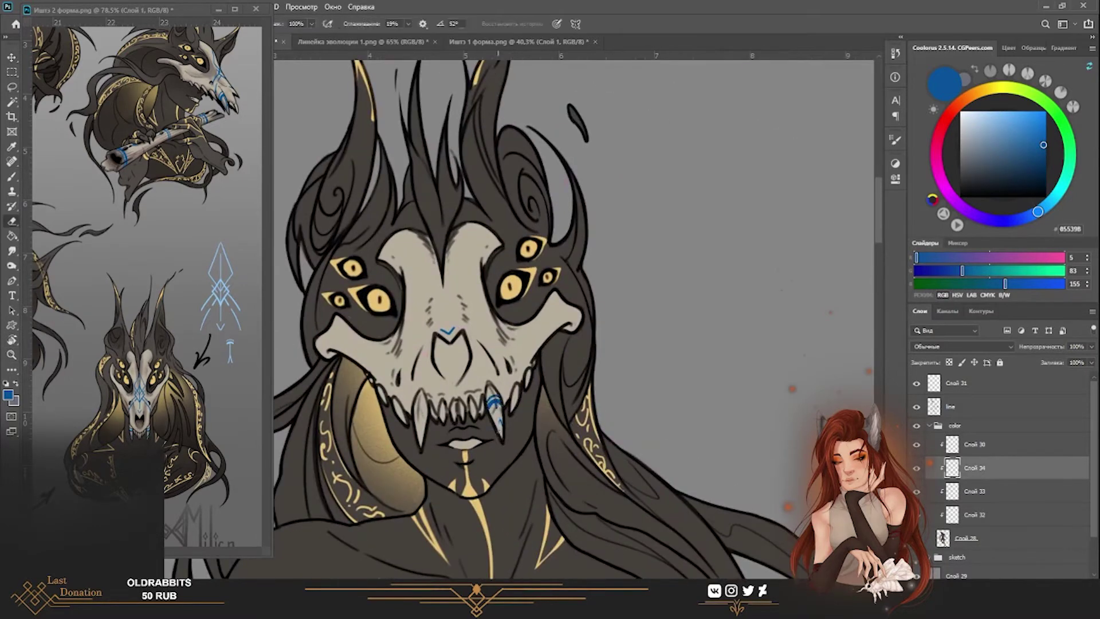
pyautogui.press('b')
pyautogui.hotkey('ctrl', '-')
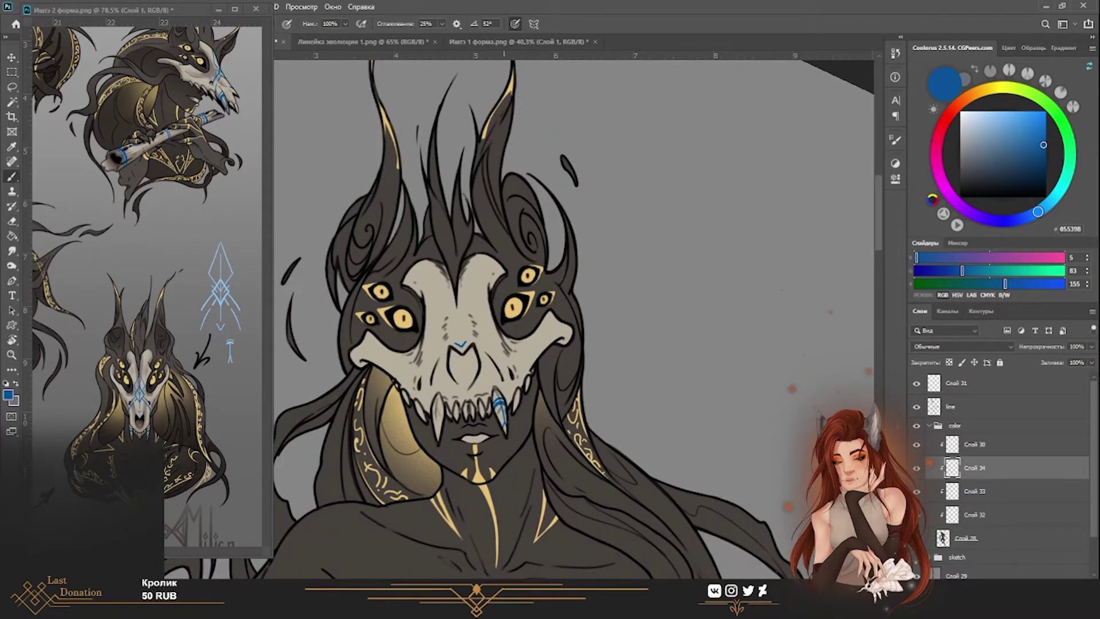
pyautogui.moveTo(434, 406); pyautogui.dragTo(442, 414)
pyautogui.press('z')
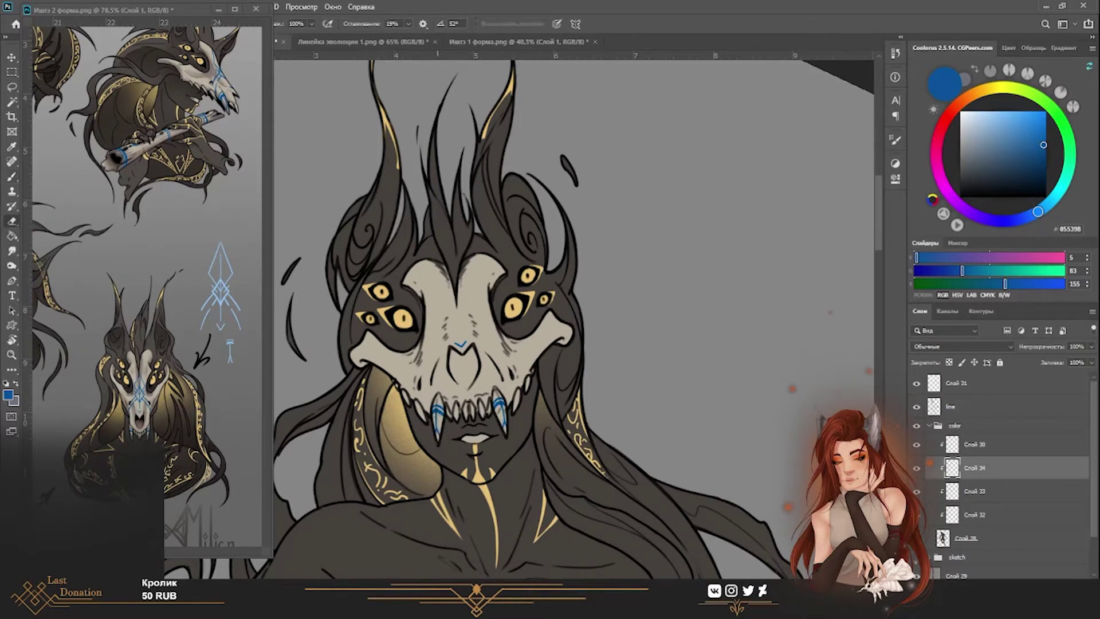
# Draw the blue diamond-shaped rune with a central line and crossing diagonals on the skull's bridge above the nose.
pyautogui.keyDown('alt'); pyautogui.click(527, 409); pyautogui.keyUp('alt')
pyautogui.click(527, 409)
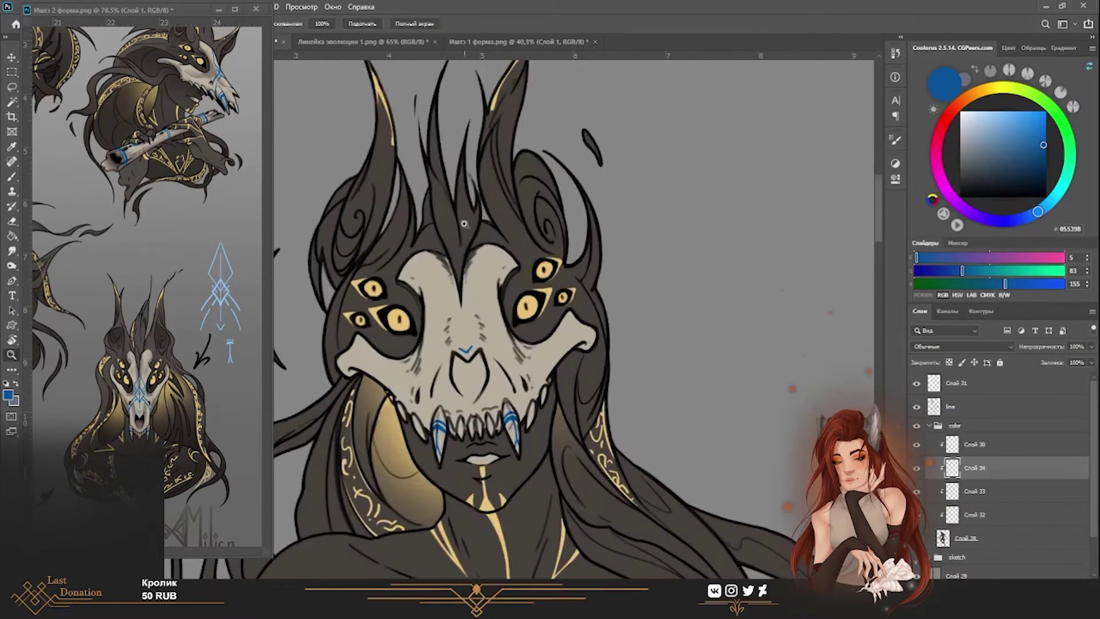
pyautogui.press('b')
pyautogui.moveTo(462, 306); pyautogui.dragTo(467, 347)
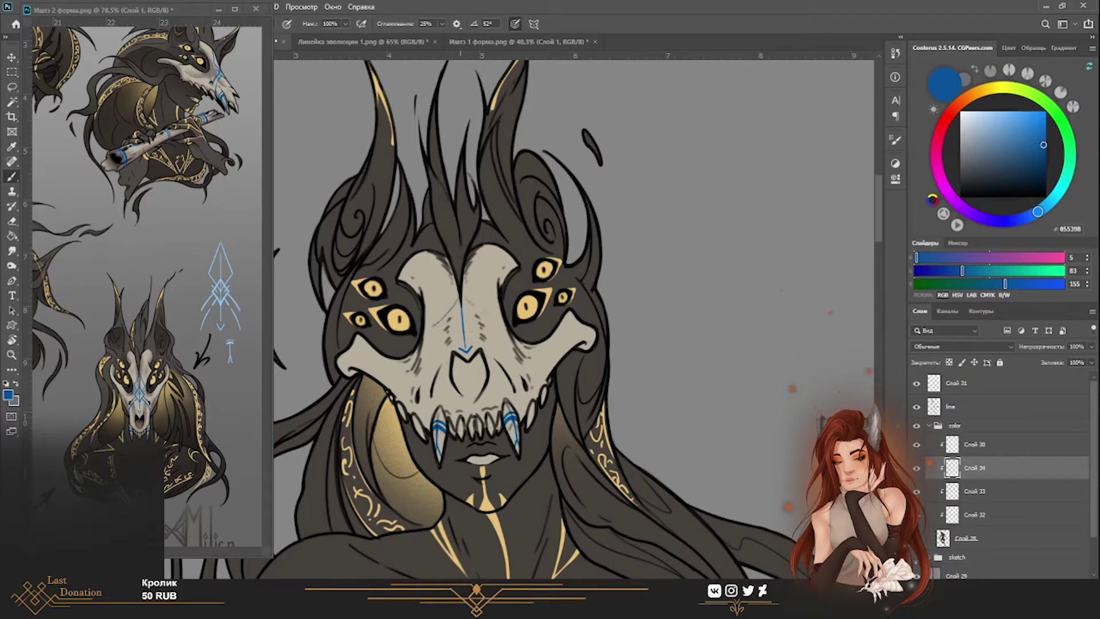
pyautogui.moveTo(462, 299); pyautogui.dragTo(493, 320)
pyautogui.moveTo(436, 325)
pyautogui.mouseDown()
pyautogui.moveTo(460, 336)
pyautogui.moveTo(461, 301)
pyautogui.mouseUp()
pyautogui.moveTo(462, 340); pyautogui.dragTo(494, 322)
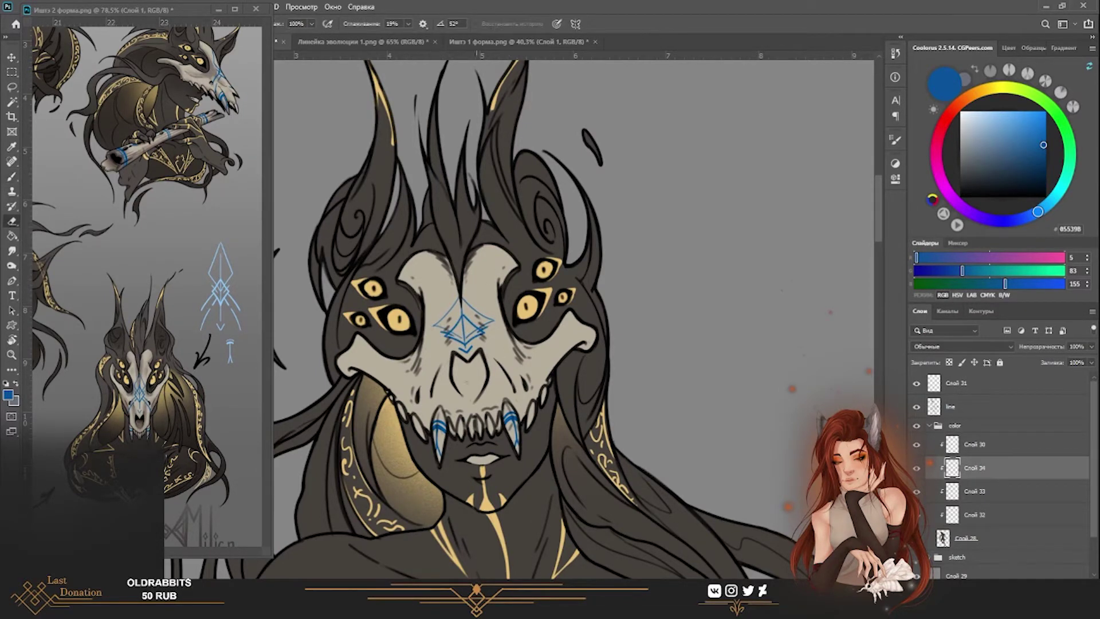
# Paint thin blue curved lines from the rune down both sides of the skull's muzzle.
pyautogui.moveTo(573, 315); pyautogui.dragTo(552, 295)
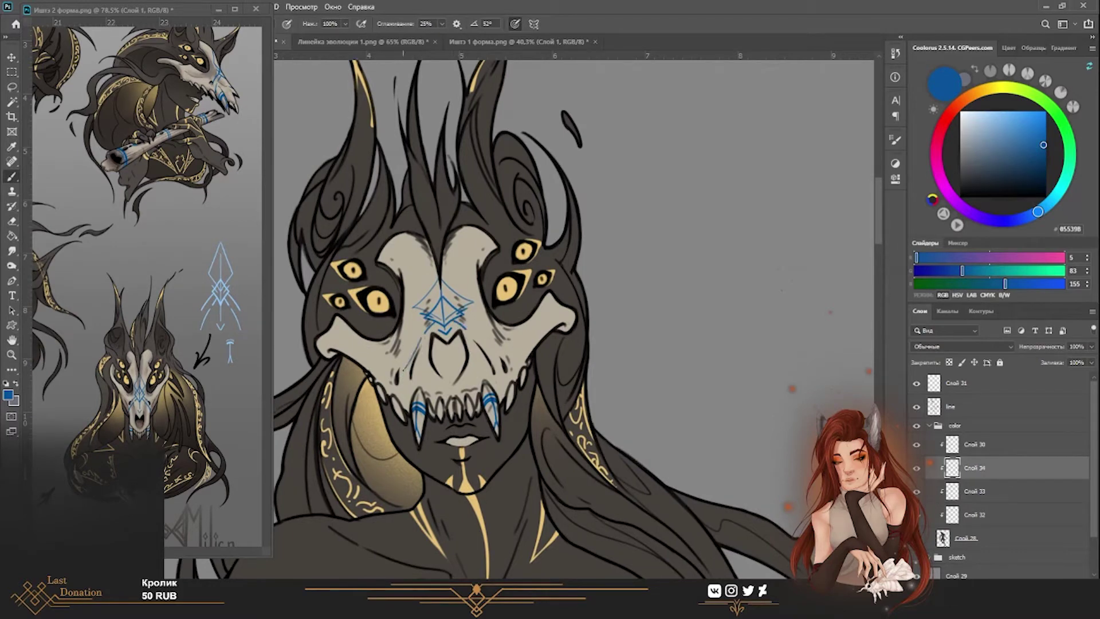
pyautogui.press('e')
pyautogui.keyDown('ctrl'); pyautogui.click(450, 380); pyautogui.keyUp('ctrl')
pyautogui.moveTo(573, 315); pyautogui.dragTo(607, 344)
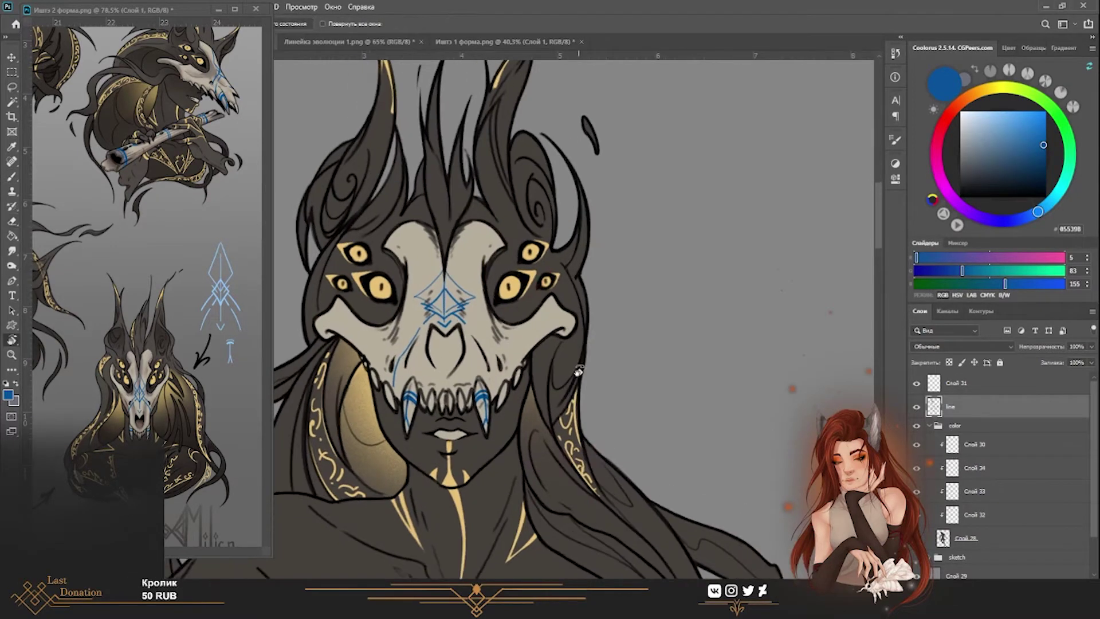
pyautogui.keyDown('ctrl'); pyautogui.click(459, 338); pyautogui.keyUp('ctrl')
pyautogui.press('b')
pyautogui.moveTo(468, 325); pyautogui.dragTo(490, 353)
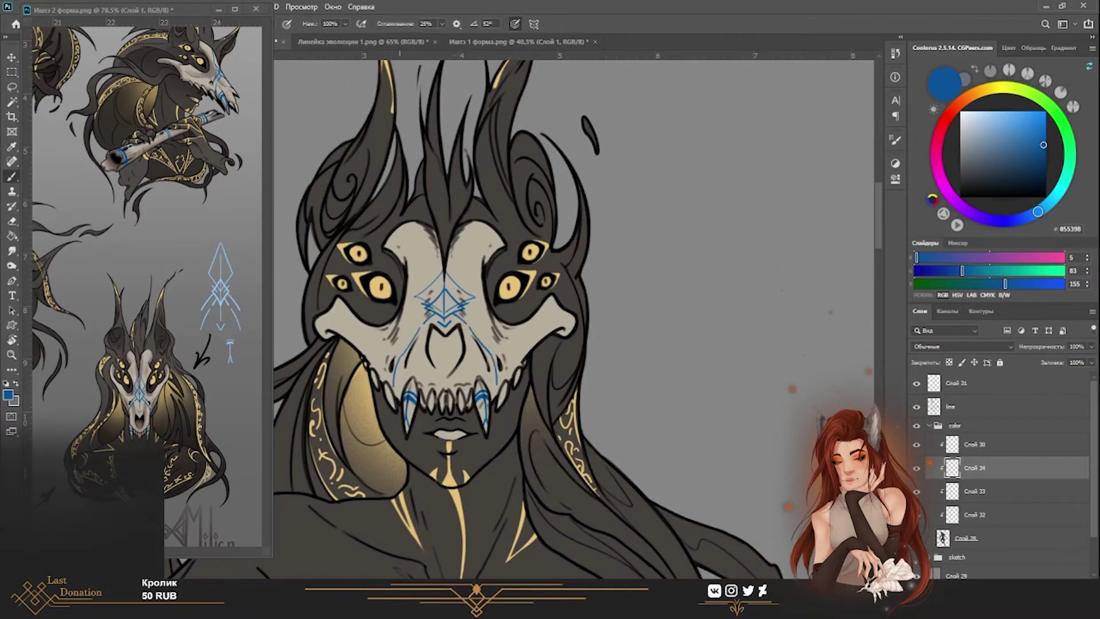
pyautogui.press('e')
pyautogui.press('b')
pyautogui.press('Escape')
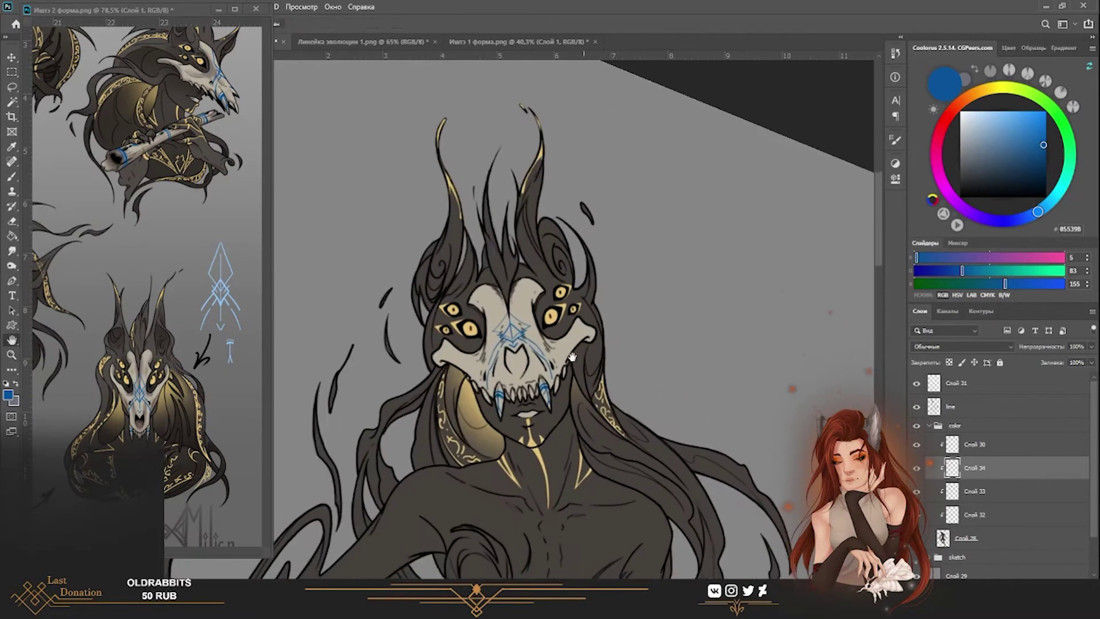
# Fill the skull's nose cavity with black #000000 on a new layer above the line art, fading it softly towards the bottom.
pyautogui.hotkey('ctrl', 'shift', 'alt', 'n')
pyautogui.press('d')
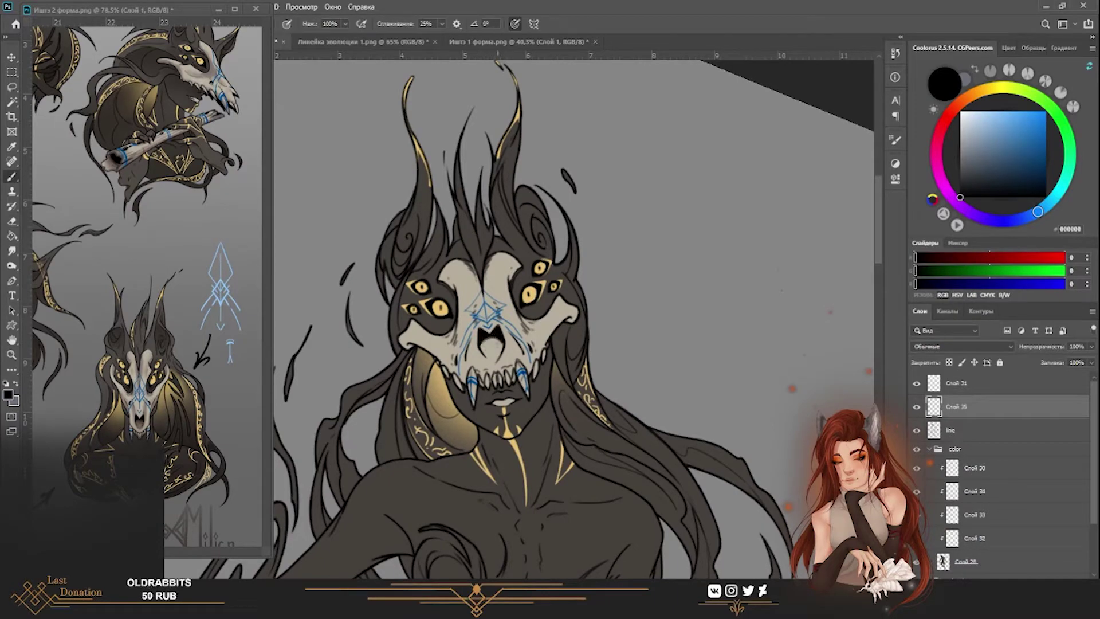
pyautogui.press('r')
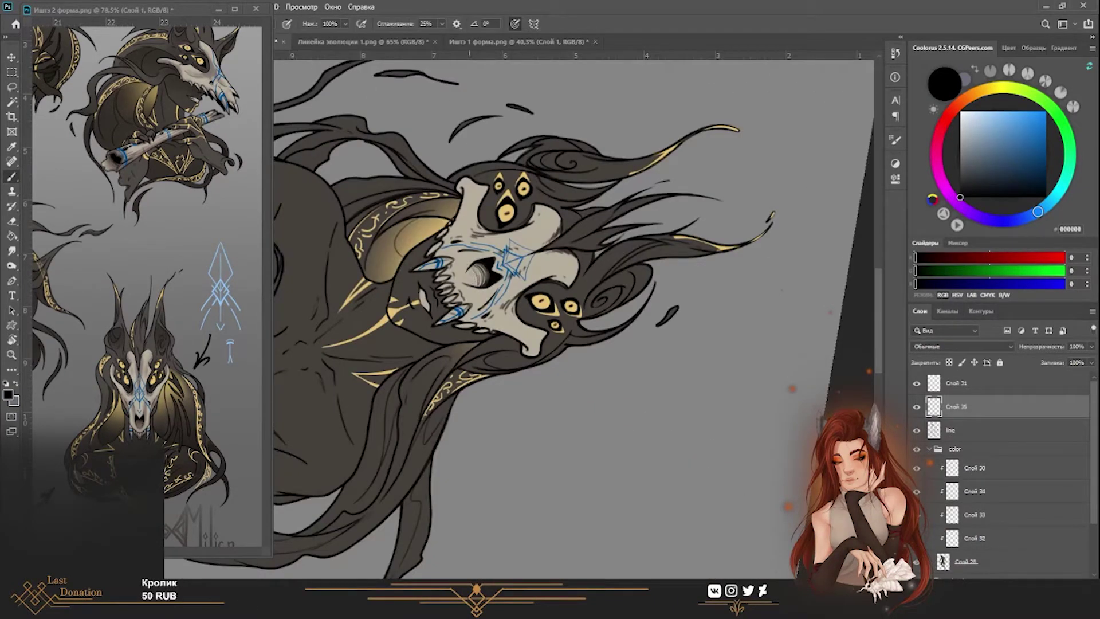
pyautogui.press('Escape')
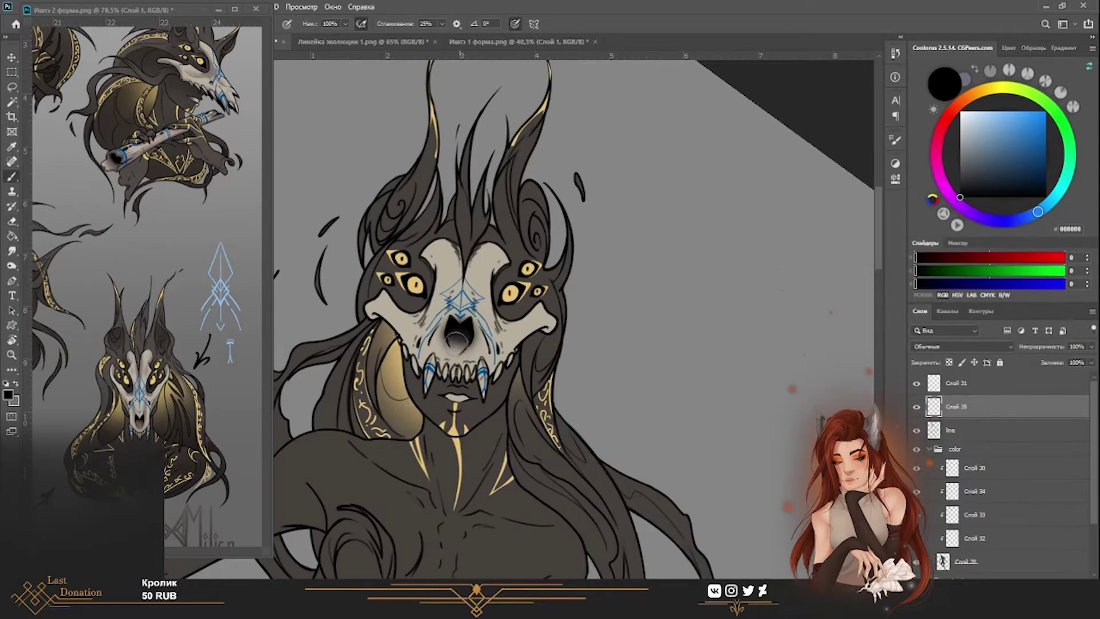
pyautogui.rightClick(455, 338)
pyautogui.press('e')
pyautogui.rightClick(579, 212)
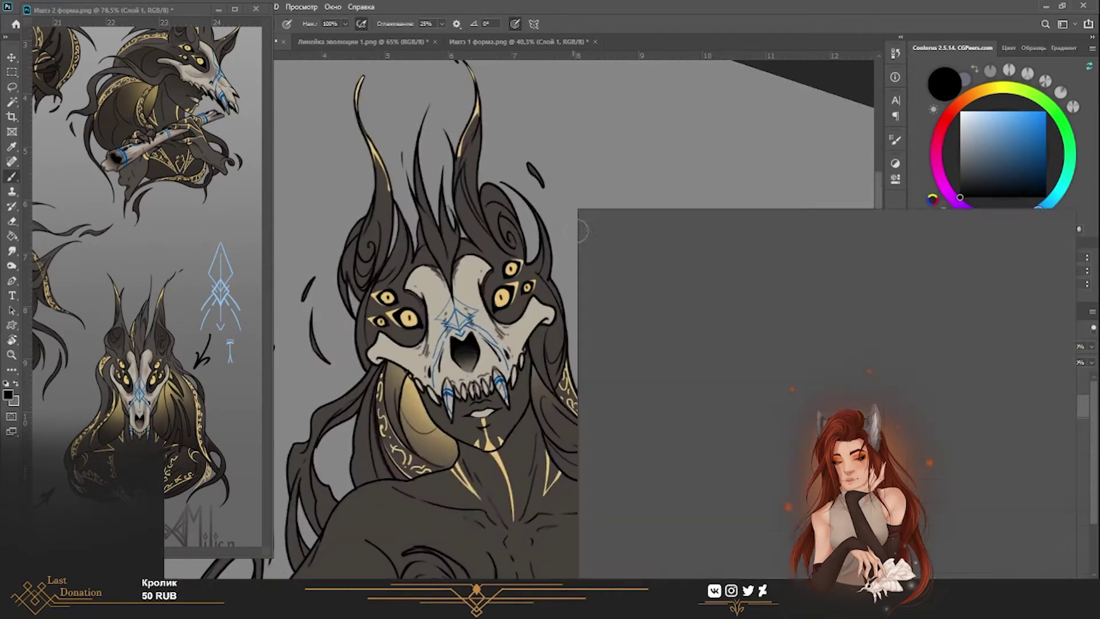
pyautogui.press('Escape')
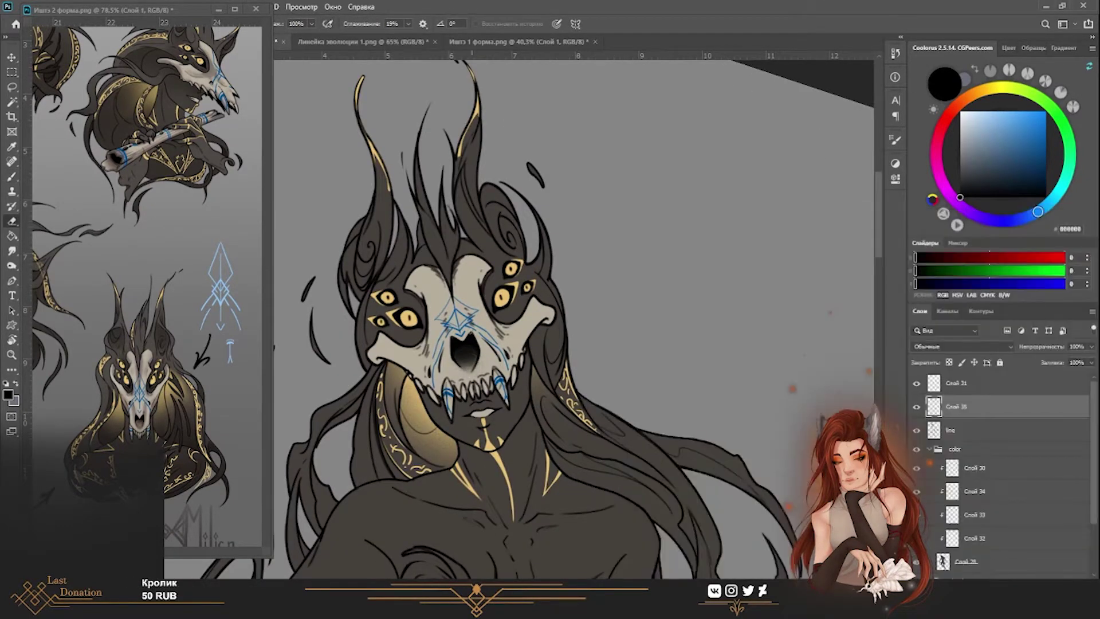
# Return to the gold ornament layer and paint collarbone points and shoulder spirals in gold #E7C274.
pyautogui.press('b')
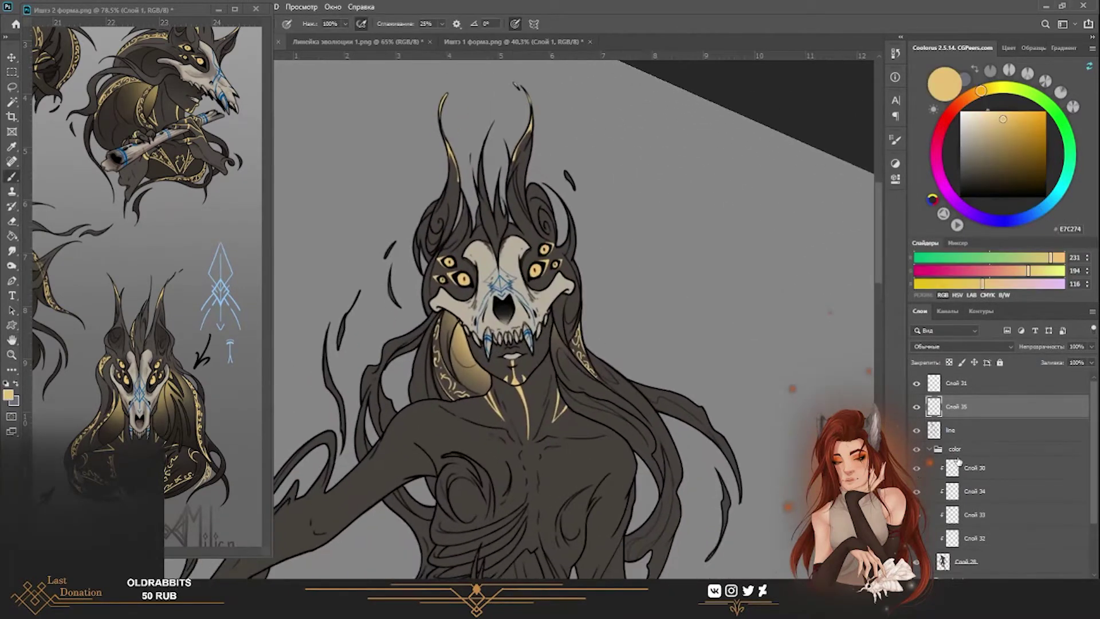
pyautogui.rightClick(544, 195)
pyautogui.press('Escape')
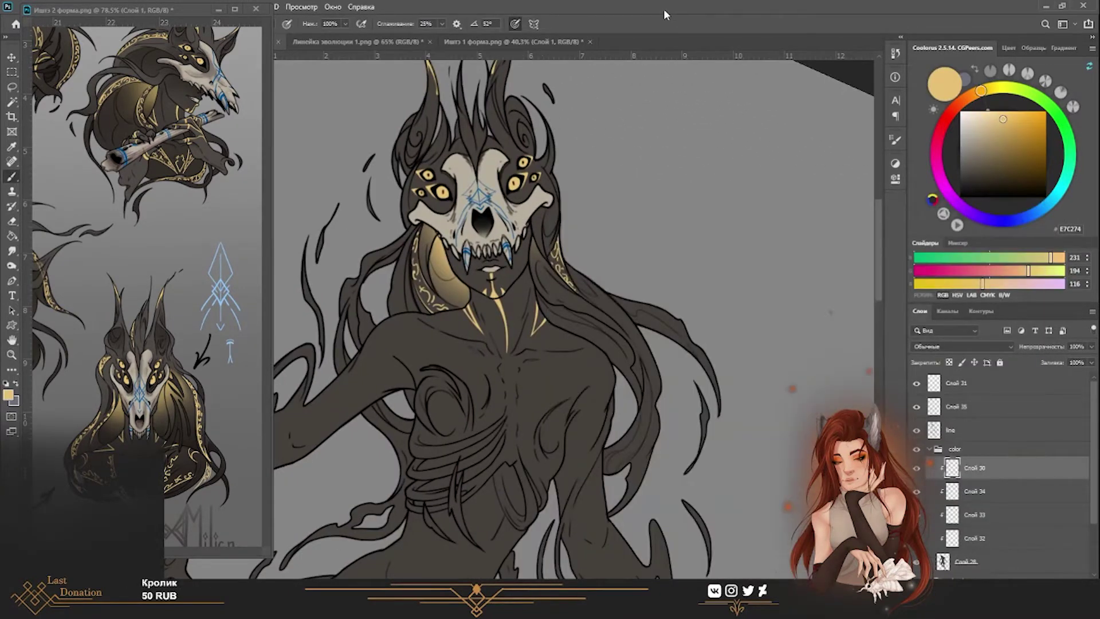
pyautogui.scroll(-2, 670, 287)
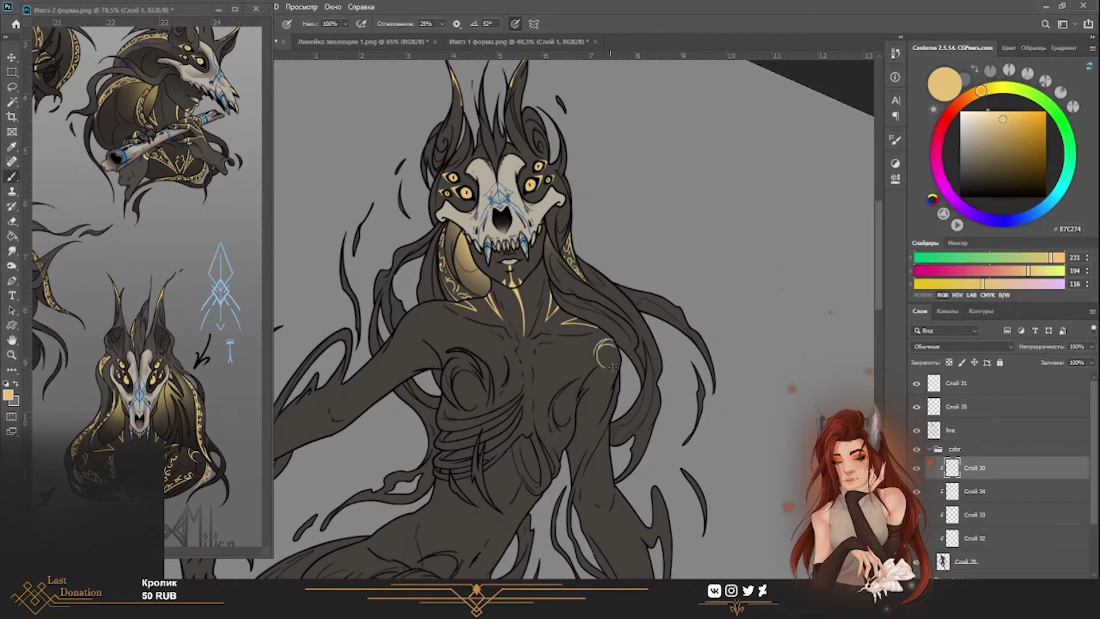
pyautogui.moveTo(599, 358); pyautogui.dragTo(614, 336)
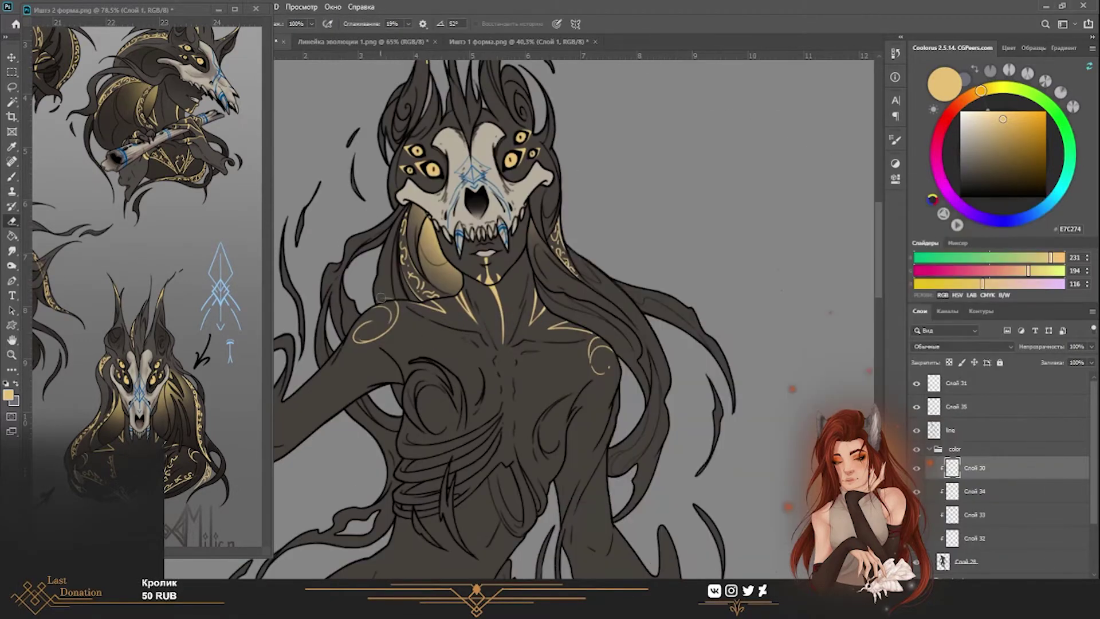
pyautogui.scroll(2, 578, 369)
pyautogui.moveTo(578, 368)
pyautogui.mouseDown()
pyautogui.moveTo(568, 357)
pyautogui.moveTo(572, 375)
pyautogui.mouseUp()
# Add the gold arrow-shaped emblem at the centre of the chest and lasso it to adjust it.
pyautogui.hotkey('ctrl', 't')
pyautogui.press('Return')
pyautogui.press('l')
pyautogui.click(160, 7)
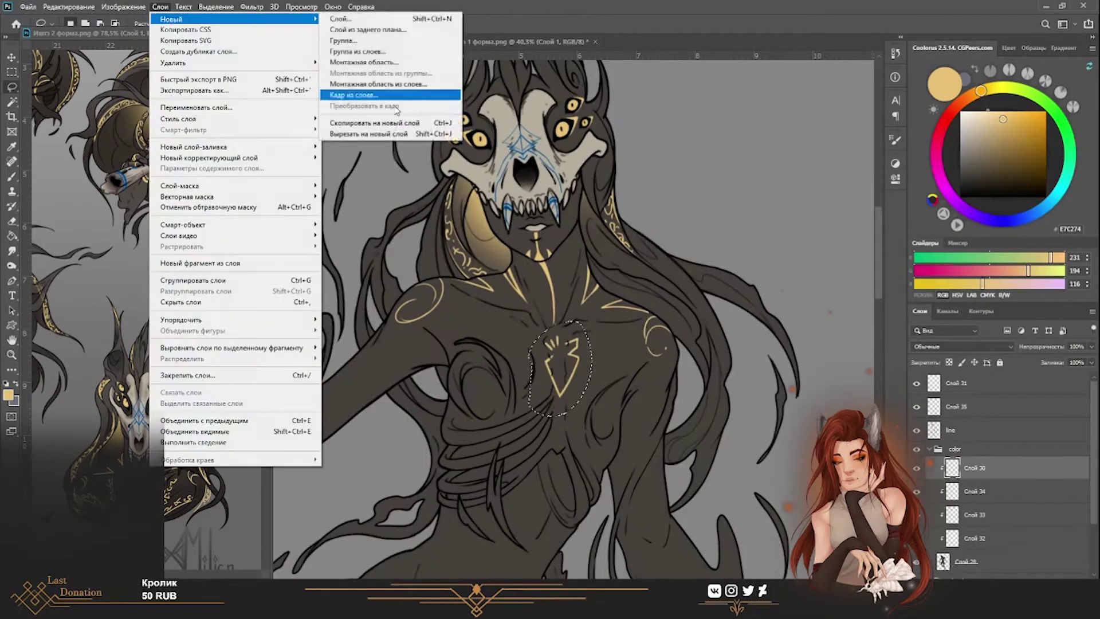
pyautogui.click(450, 137)
# Paint gold lines from the chest emblem's tip towards both shoulders and add small runes along the viewer's right side.
pyautogui.press('z')
pyautogui.moveTo(687, 355)
pyautogui.mouseDown()
pyautogui.moveTo(642, 356)
pyautogui.moveTo(704, 356)
pyautogui.moveTo(624, 348)
pyautogui.mouseUp()
pyautogui.press('b')
pyautogui.keyDown('ctrl'); pyautogui.click(579, 285); pyautogui.keyUp('ctrl')
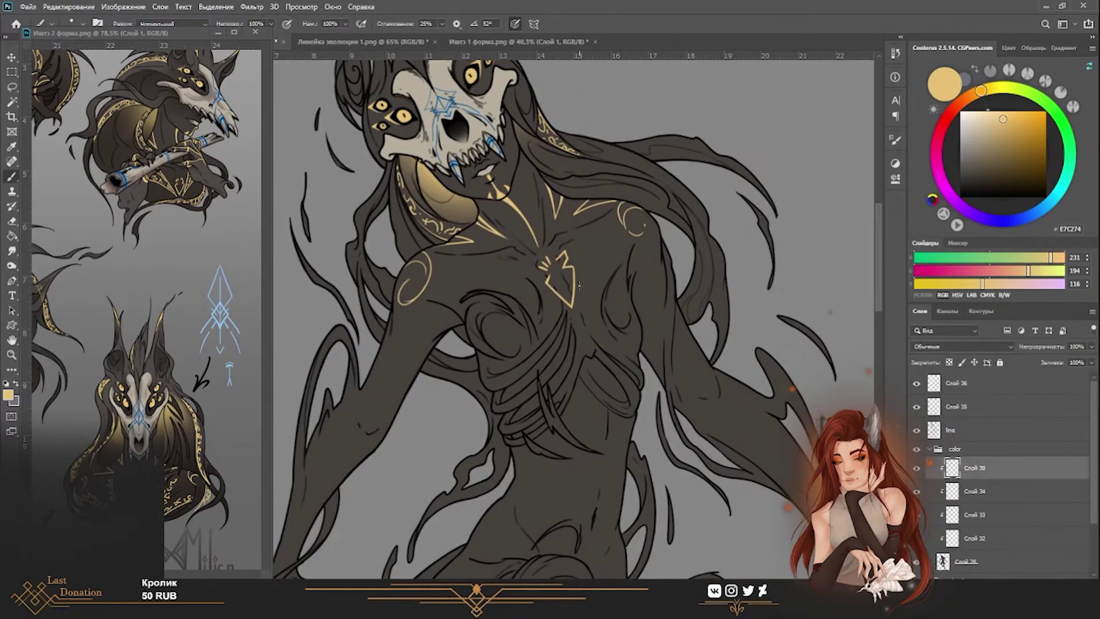
pyautogui.moveTo(592, 232); pyautogui.dragTo(578, 321)
pyautogui.moveTo(516, 281); pyautogui.dragTo(444, 296)
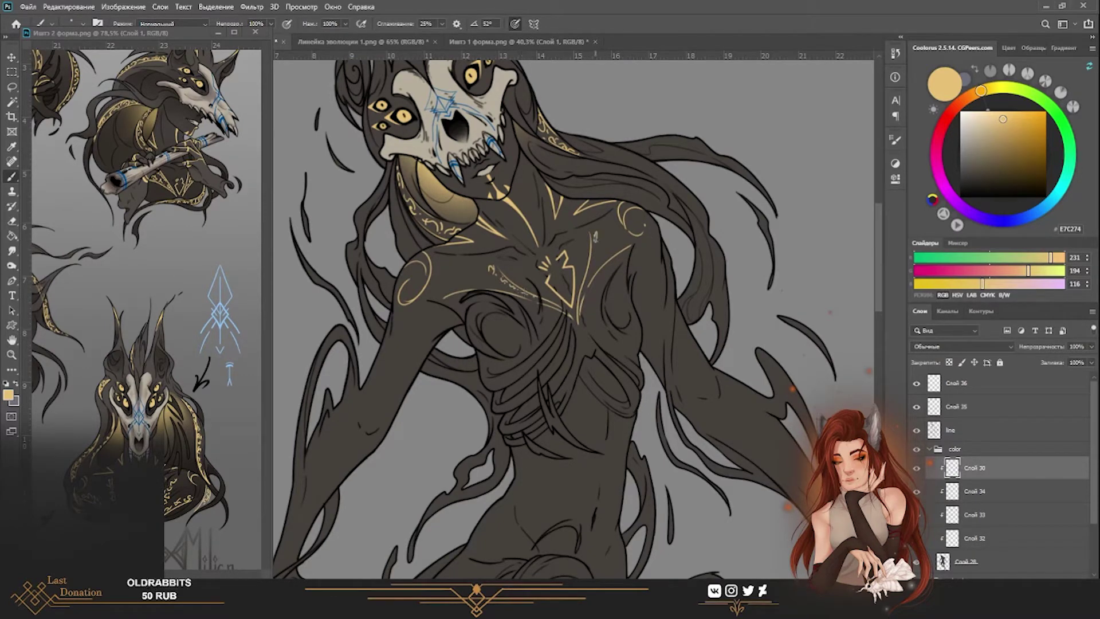
pyautogui.moveTo(596, 235); pyautogui.dragTo(594, 261)
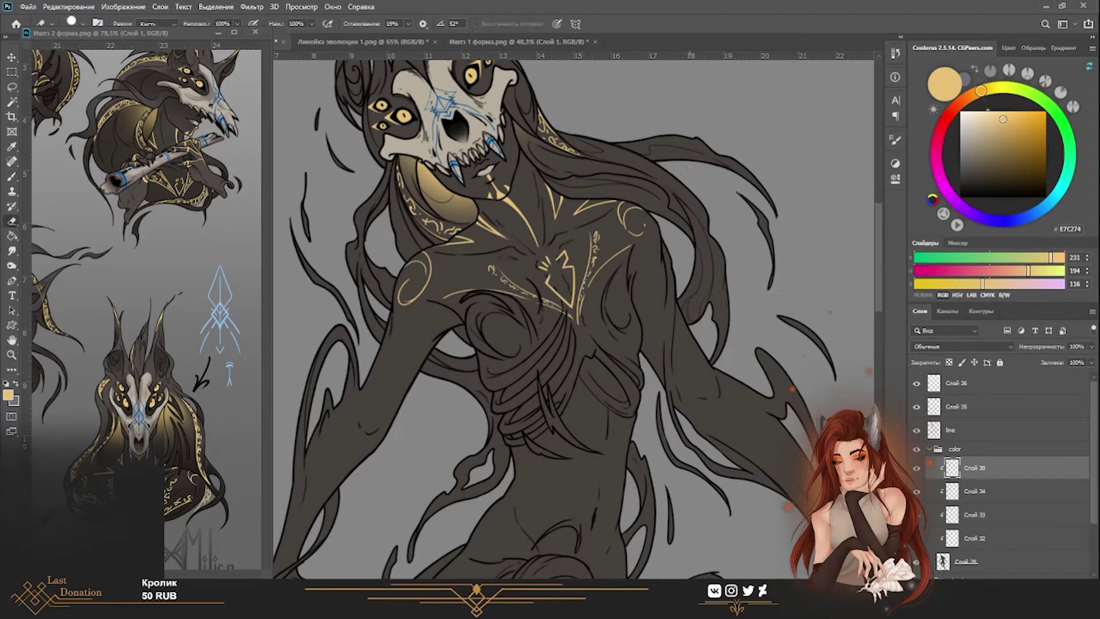
pyautogui.moveTo(617, 245); pyautogui.dragTo(607, 252)
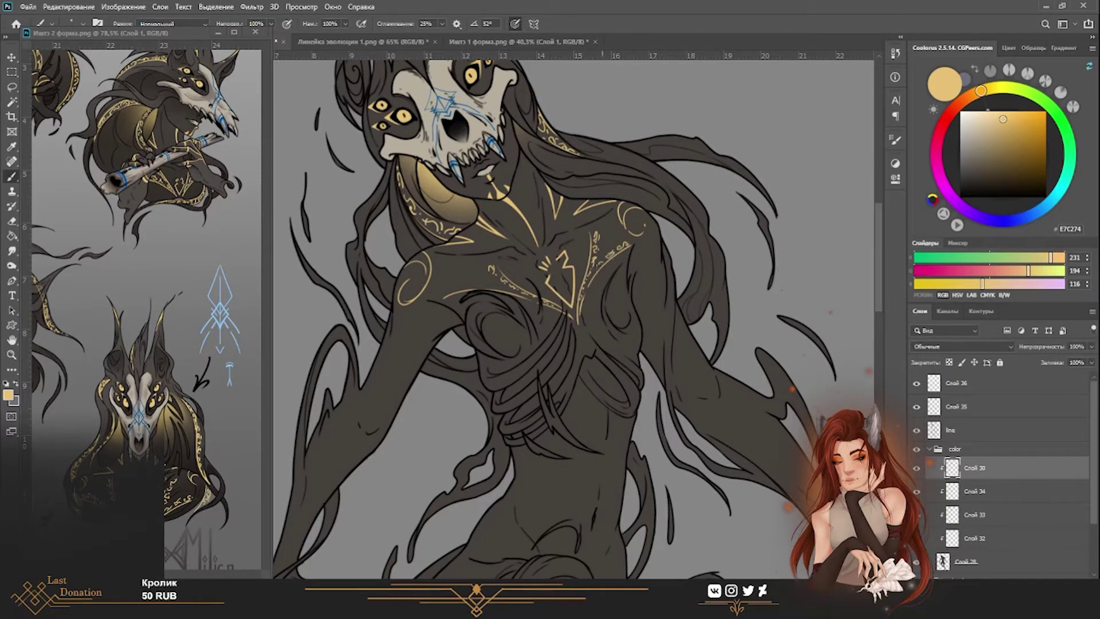
# Add matching small gold runes along the chest line on the viewer's left side.
pyautogui.scroll(-3, 532, 287)
pyautogui.scroll(3, 533, 287)
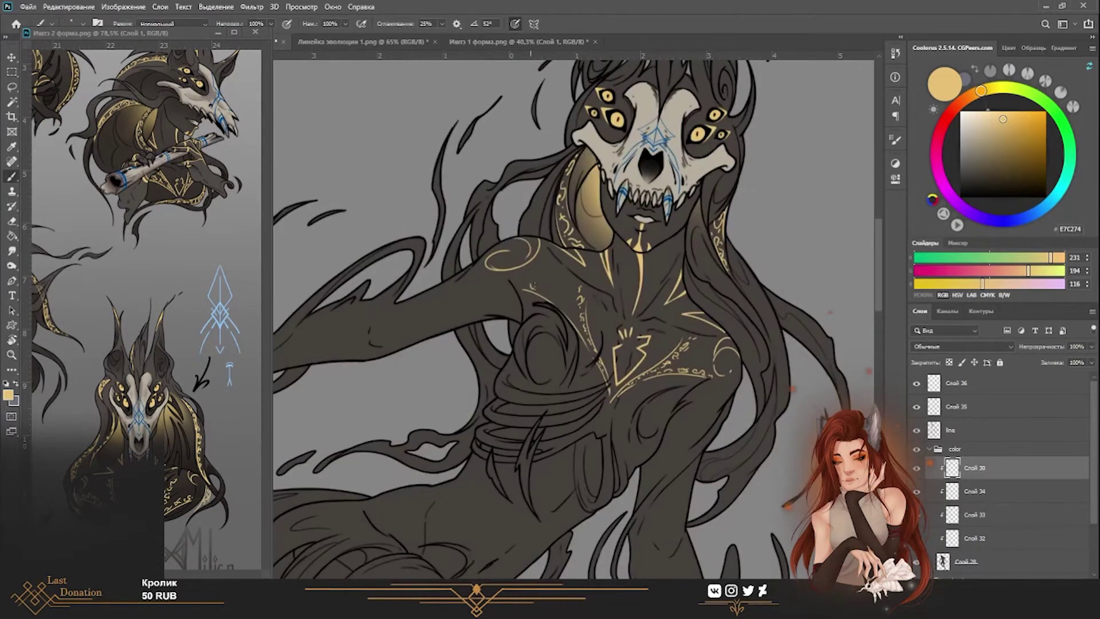
pyautogui.press('r')
pyautogui.moveTo(552, 296); pyautogui.dragTo(630, 287)
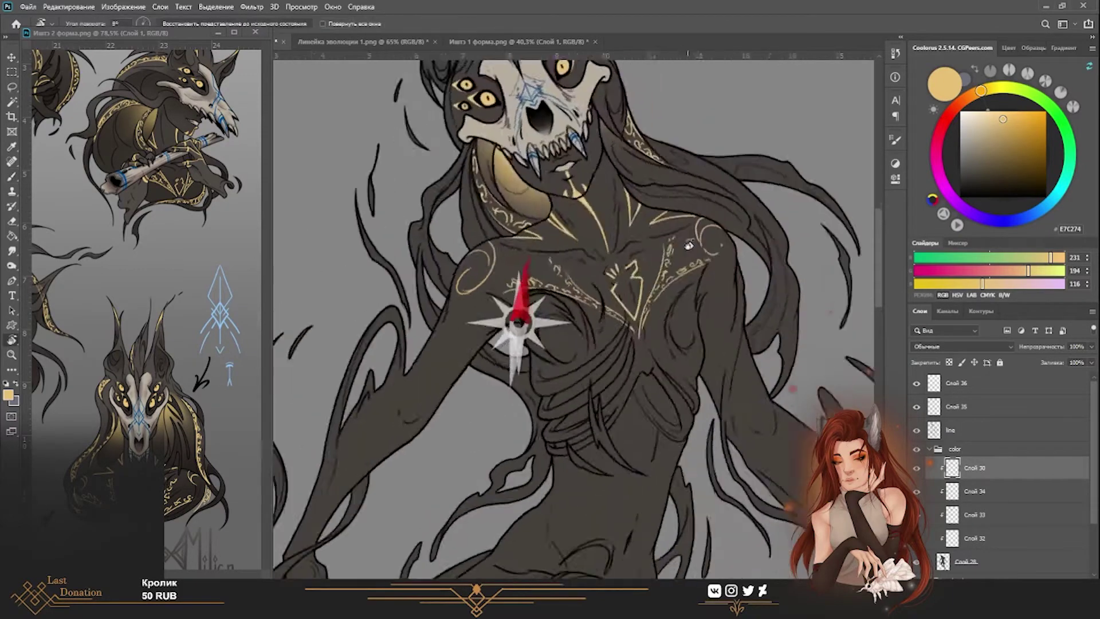
# Paint a thin gold line down the abdomen following the full-body reference and adjust its placement with Free Transform.
pyautogui.press('z')
pyautogui.scroll(-3, 701, 262)
pyautogui.press('h')
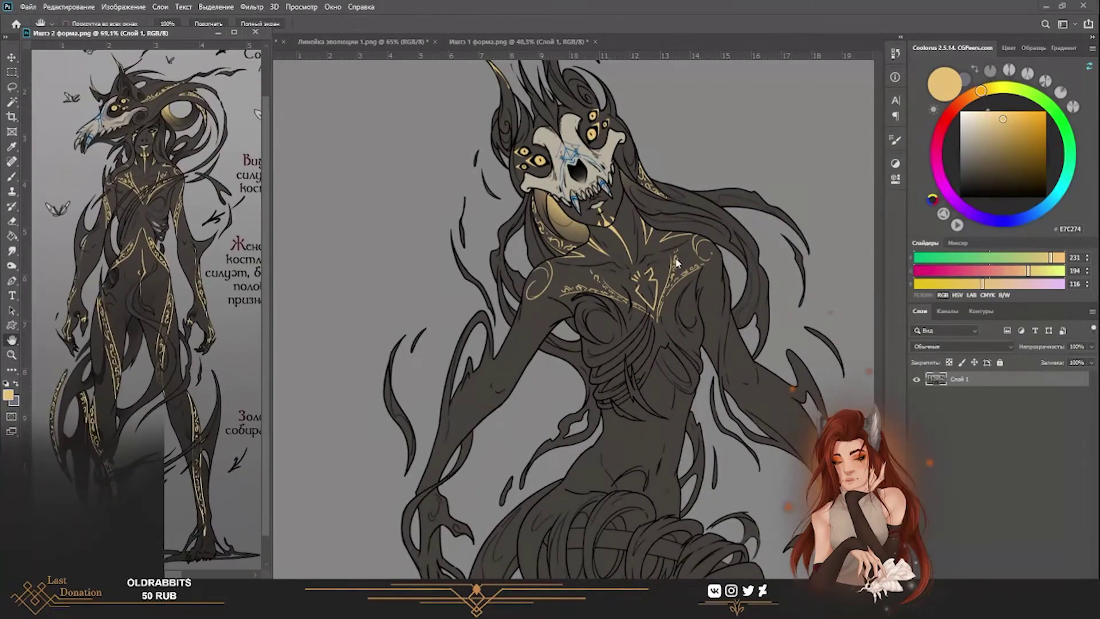
pyautogui.moveTo(871, 352); pyautogui.dragTo(838, 321)
pyautogui.scroll(1, 768, 378)
pyautogui.press('b')
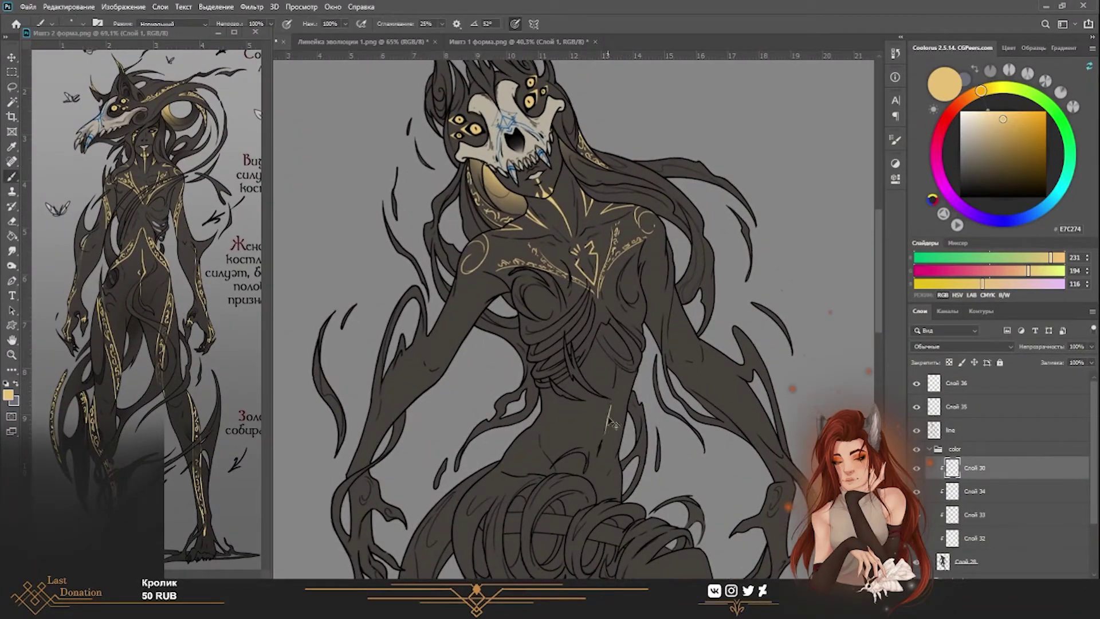
pyautogui.moveTo(601, 456); pyautogui.dragTo(594, 479)
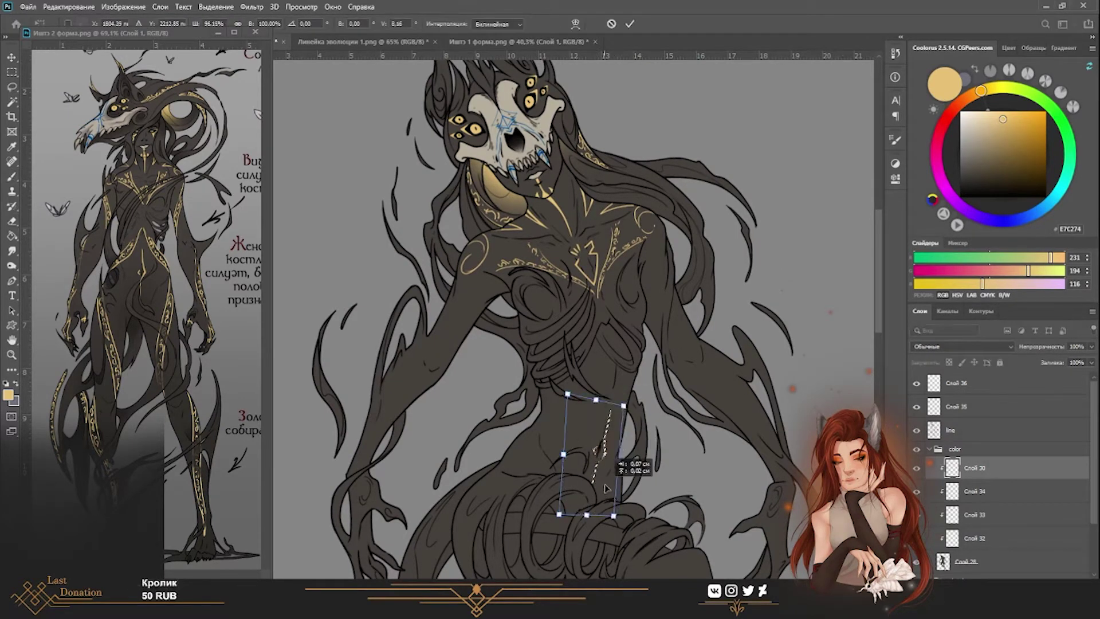
pyautogui.press('z')
pyautogui.click(630, 436)
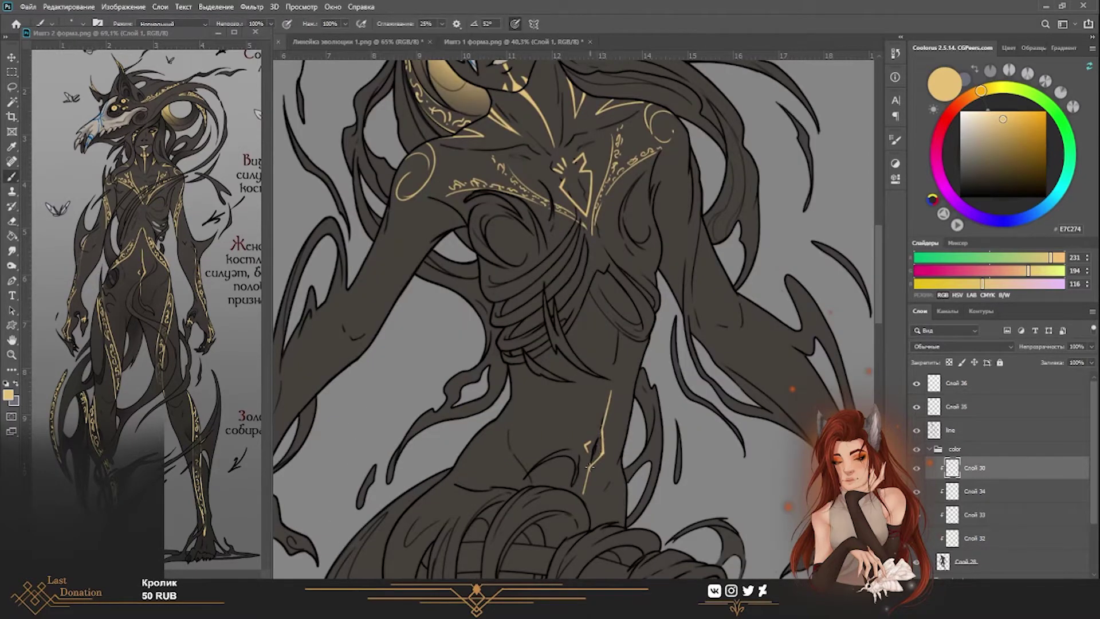
# Paint curved gold bands from the waist towards the hips and decorate the viewer's left band with small runes.
pyautogui.keyDown('alt'); pyautogui.click(640, 391); pyautogui.keyUp('alt')
pyautogui.click(596, 404)
pyautogui.press('b')
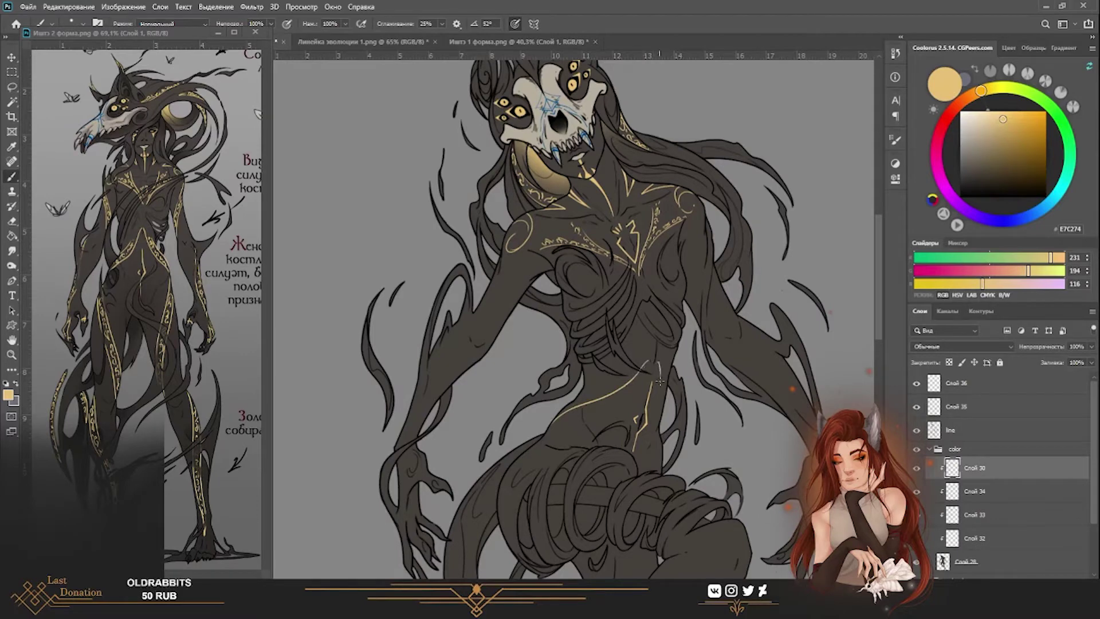
pyautogui.moveTo(669, 411); pyautogui.dragTo(664, 371)
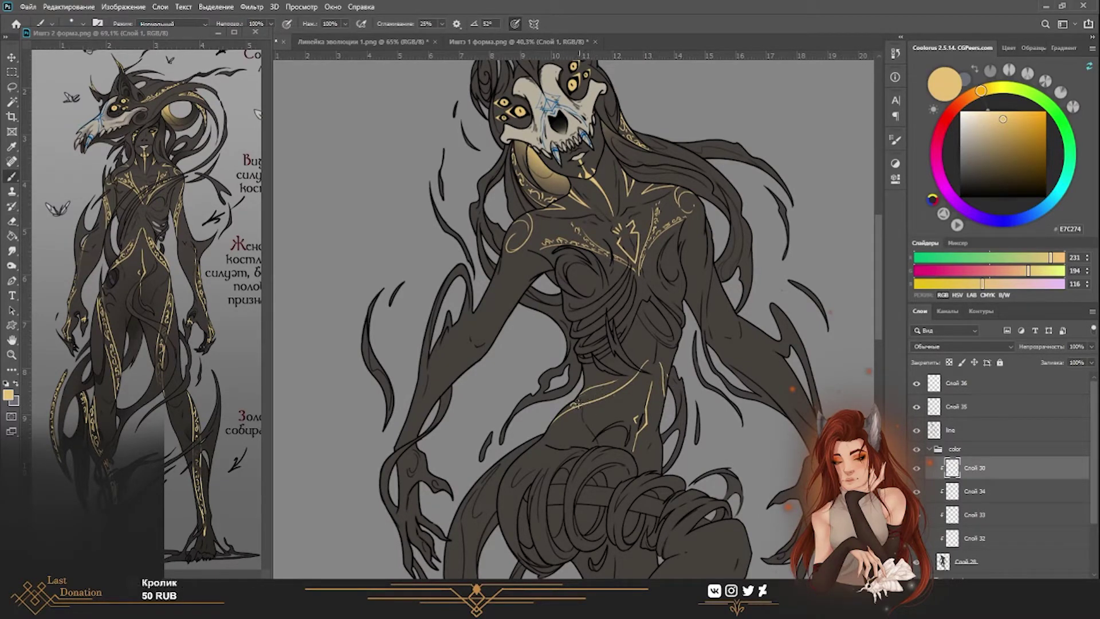
pyautogui.moveTo(586, 397); pyautogui.dragTo(644, 401)
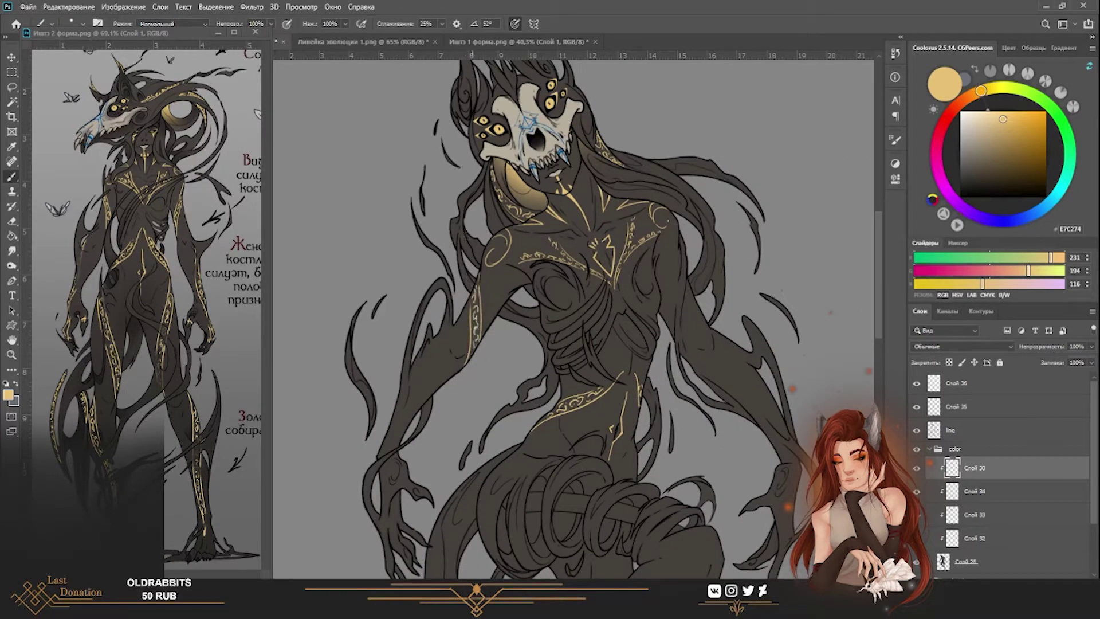
# Paint gold lines and small runes along the forearm on the viewer's left side down to the wrist.
pyautogui.press('r')
pyautogui.moveTo(711, 218); pyautogui.dragTo(729, 203)
pyautogui.press('z')
pyautogui.press('Escape')
pyautogui.press('b')
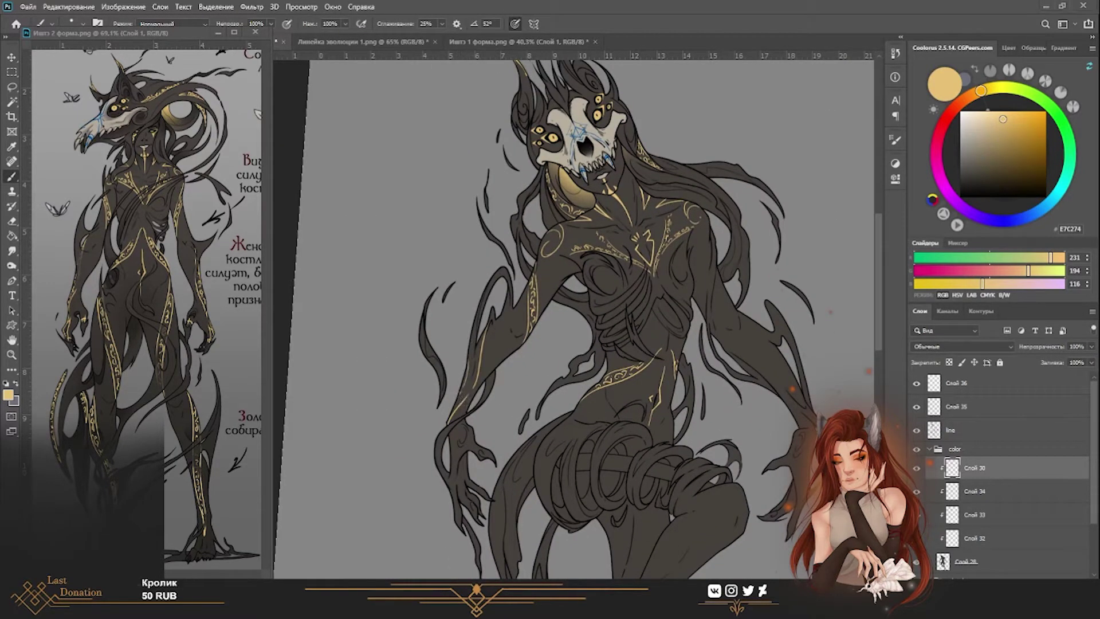
pyautogui.moveTo(467, 385); pyautogui.dragTo(480, 344)
pyautogui.press('e')
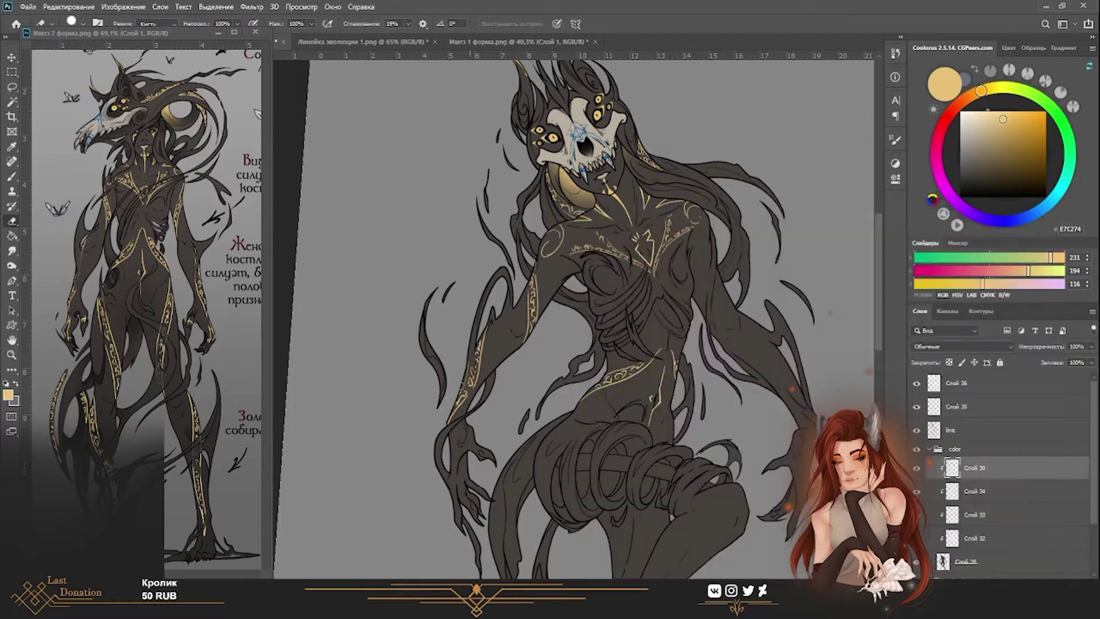
pyautogui.press('b')
pyautogui.scroll(-1, 485, 420)
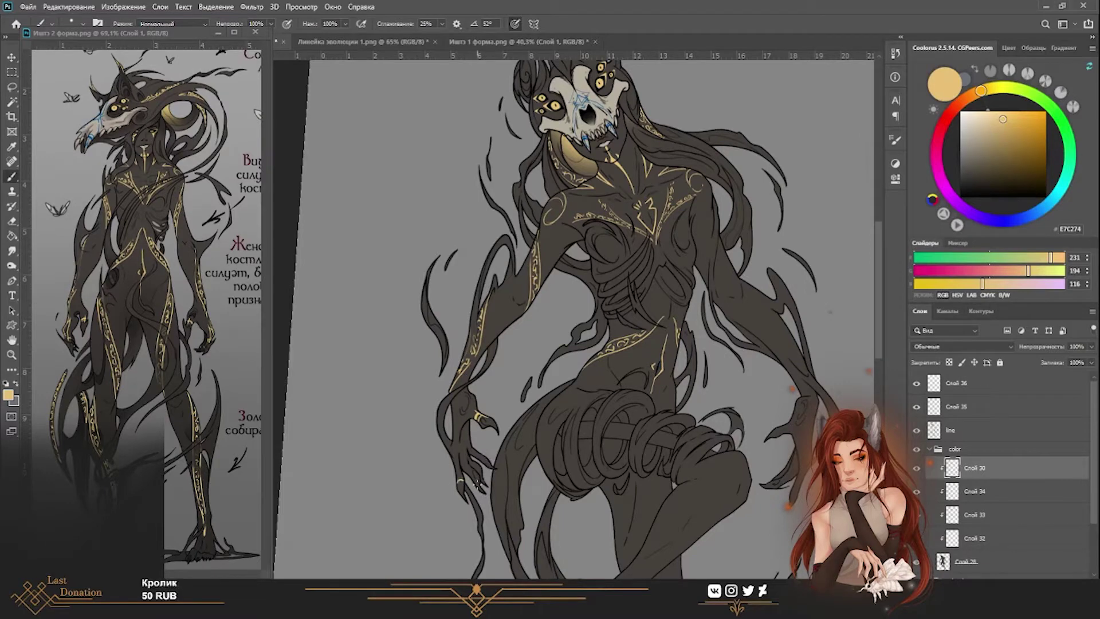
# Paint small gold rings on the thumb and fingers of the hand on the viewer's left side, following the hand reference.
pyautogui.moveTo(458, 487); pyautogui.dragTo(461, 475)
pyautogui.moveTo(246, 230); pyautogui.dragTo(177, 425)
pyautogui.scroll(1, 177, 426)
pyautogui.moveTo(481, 453); pyautogui.dragTo(470, 438)
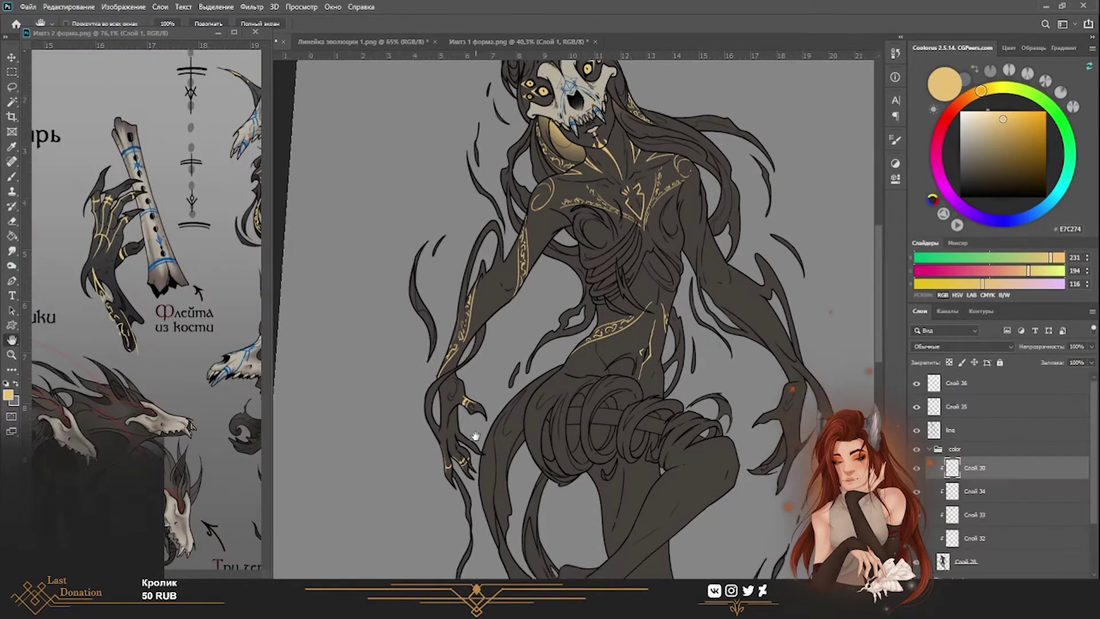
pyautogui.press('b')
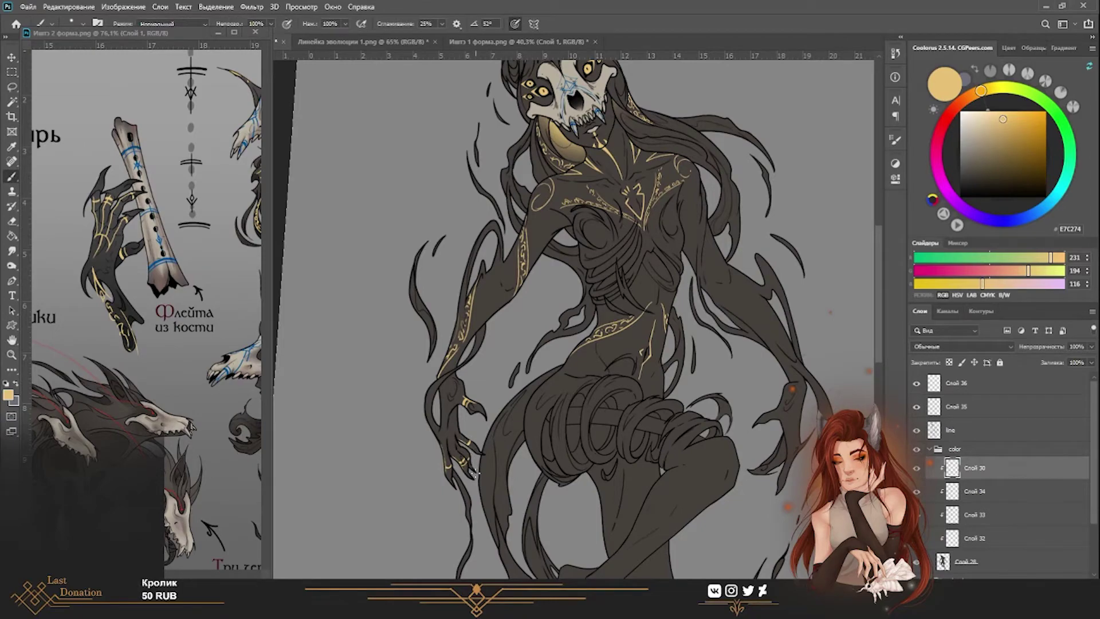
# Paint gold lines down the upper arm on the viewer's right side, following the full-body reference.
pyautogui.press('z')
pyautogui.click(727, 265)
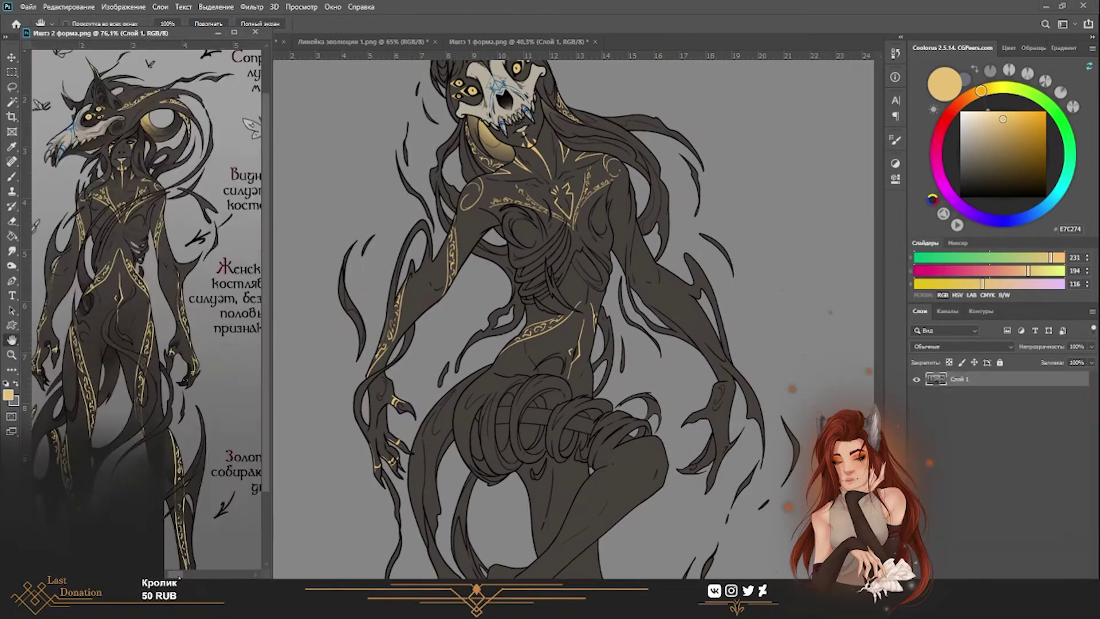
pyautogui.press('b')
pyautogui.scroll(-2, 658, 286)
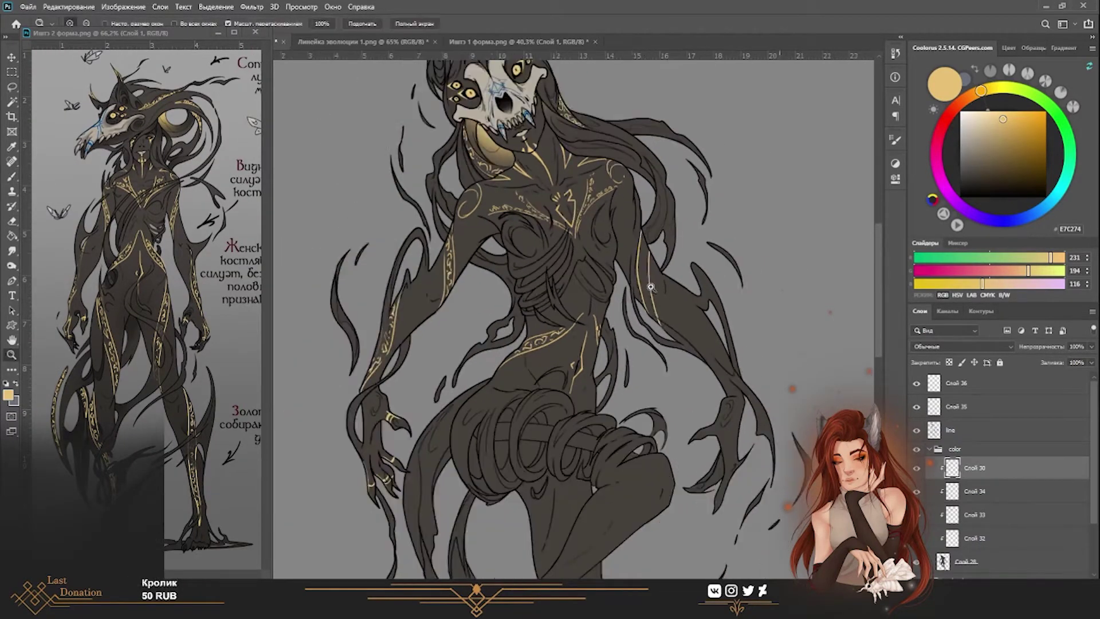
pyautogui.moveTo(645, 240)
pyautogui.mouseDown()
pyautogui.moveTo(645, 309)
pyautogui.moveTo(637, 286)
pyautogui.mouseUp()
pyautogui.press('e')
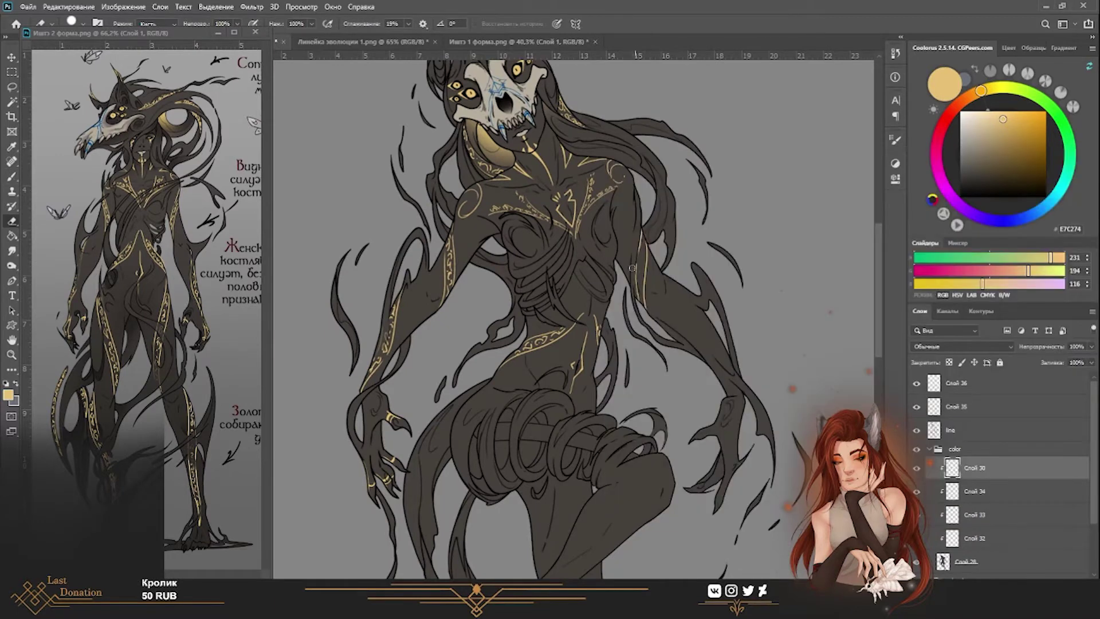
pyautogui.press('b')
# Paint a gold band down the forearm on the viewer's right side and decorate that arm with small runes.
pyautogui.moveTo(644, 247)
pyautogui.mouseDown()
pyautogui.moveTo(644, 302)
pyautogui.moveTo(671, 305)
pyautogui.moveTo(673, 328)
pyautogui.moveTo(713, 362)
pyautogui.moveTo(719, 415)
pyautogui.mouseUp()
pyautogui.press('r')
pyautogui.scroll(3, 672, 330)
pyautogui.press('b')
pyautogui.moveTo(663, 291); pyautogui.dragTo(704, 350)
pyautogui.rightClick(718, 370)
pyautogui.press('e')
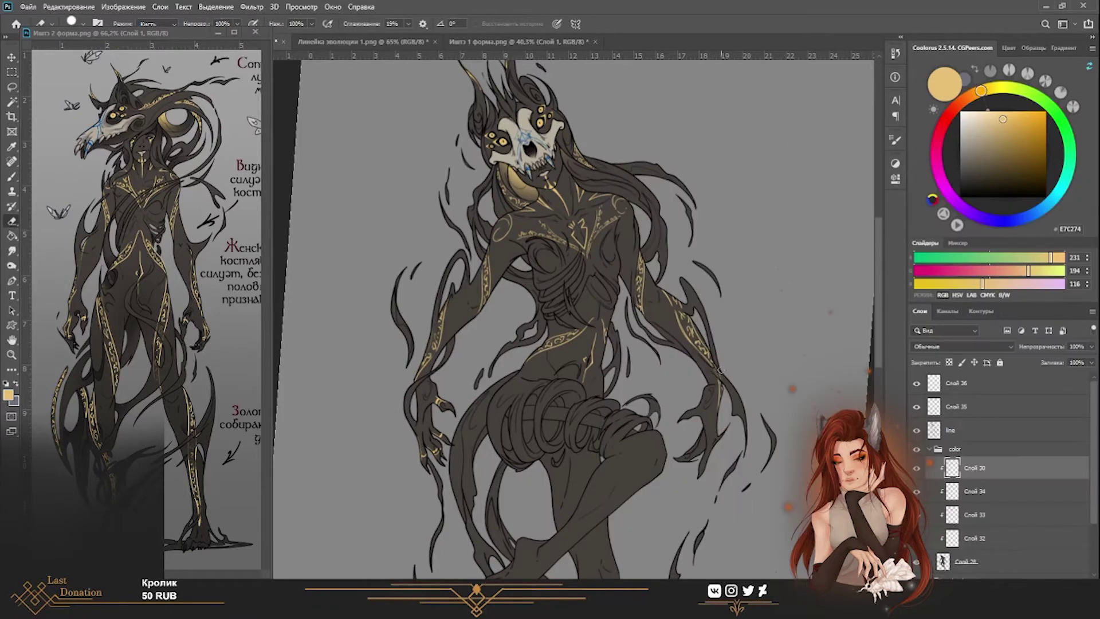
# Refine the gold details at the wrist and finger rings of the hand on the viewer's right side.
pyautogui.press('b')
pyautogui.scroll(-3, 714, 330)
pyautogui.scroll(6, 631, 331)
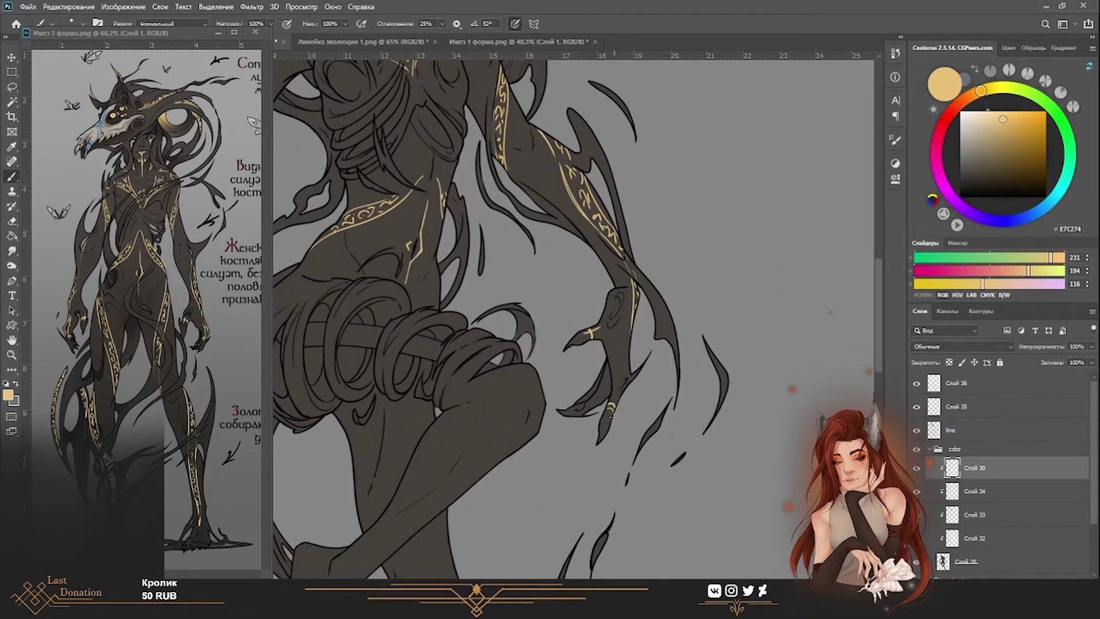
# On the topmost layer, paint a long curved gold line from the hip across the wrapped coils to the raised knee.
pyautogui.press('z')
pyautogui.keyDown('alt'); pyautogui.click(569, 340); pyautogui.keyUp('alt')
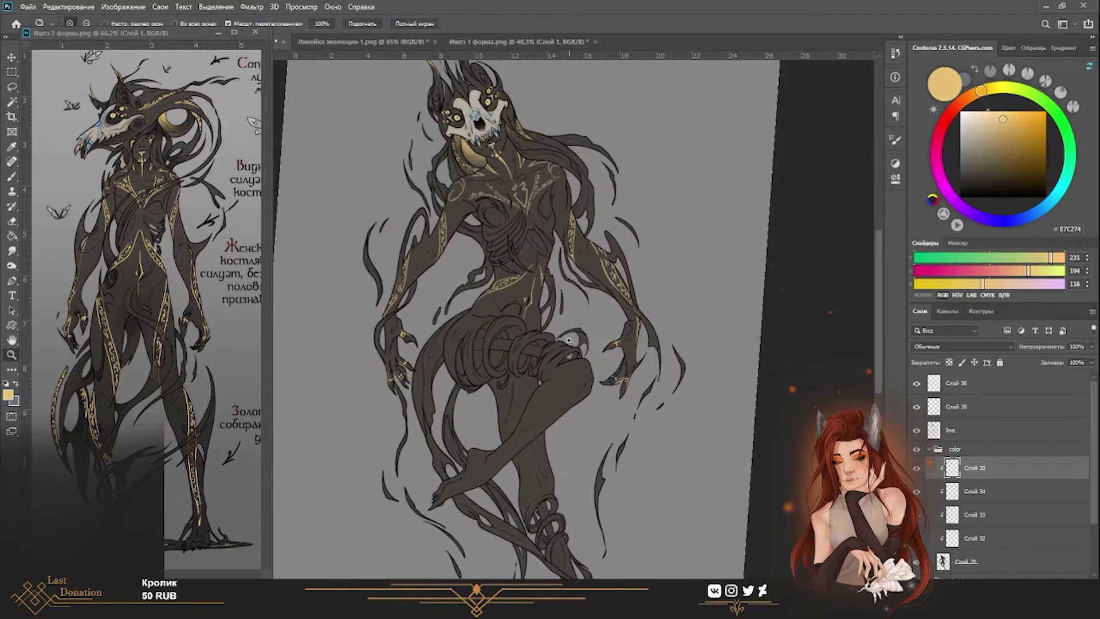
pyautogui.click(568, 340)
pyautogui.click(993, 385)
pyautogui.moveTo(404, 329)
pyautogui.mouseDown()
pyautogui.moveTo(524, 362)
pyautogui.moveTo(599, 367)
pyautogui.moveTo(607, 390)
pyautogui.mouseUp()
pyautogui.click(475, 366)
pyautogui.press('b')
# Add a second parallel gold line below the hip curve and fill the resulting band with small runes.
pyautogui.scroll(-3, 515, 344)
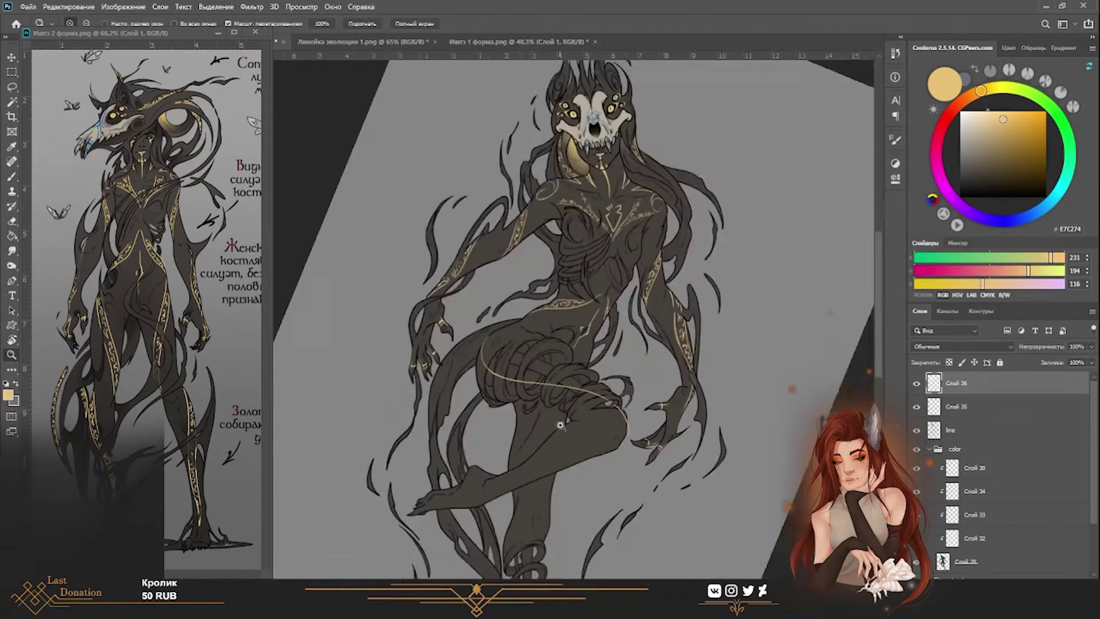
pyautogui.scroll(3, 516, 344)
pyautogui.scroll(-1, 516, 344)
pyautogui.moveTo(464, 289)
pyautogui.mouseDown()
pyautogui.moveTo(564, 348)
pyautogui.moveTo(676, 346)
pyautogui.mouseUp()
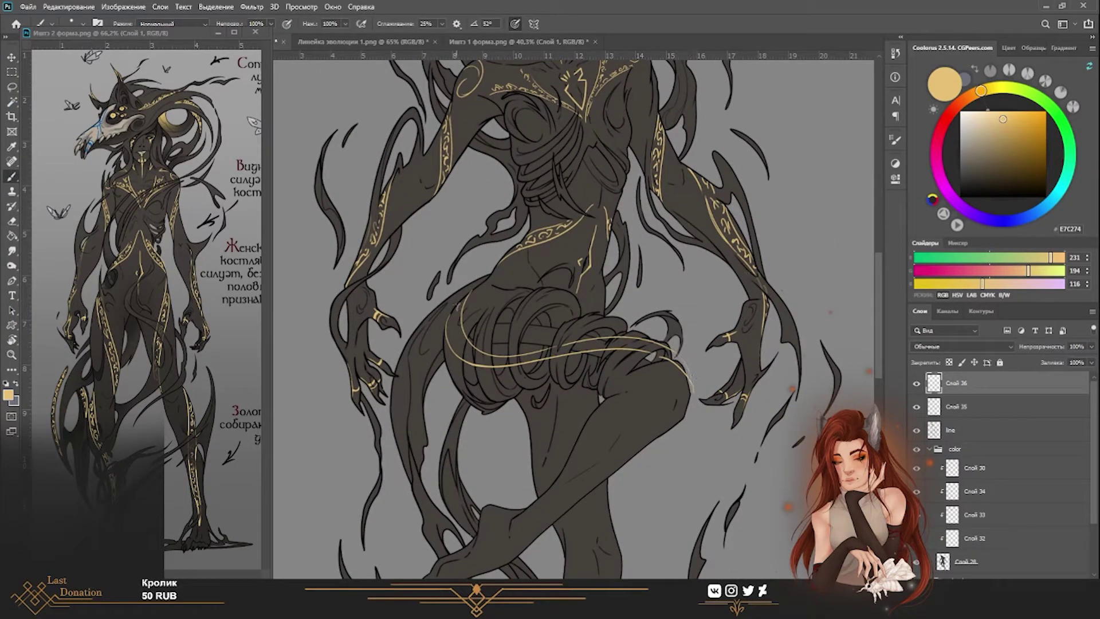
pyautogui.moveTo(457, 335); pyautogui.dragTo(479, 358)
pyautogui.moveTo(585, 344)
pyautogui.mouseDown()
pyautogui.moveTo(666, 353)
pyautogui.moveTo(633, 331)
pyautogui.mouseUp()
# Paint a tapering gold band down the standing leg's thigh below the hip band and clean its edges.
pyautogui.press('h')
pyautogui.moveTo(669, 419); pyautogui.dragTo(634, 237)
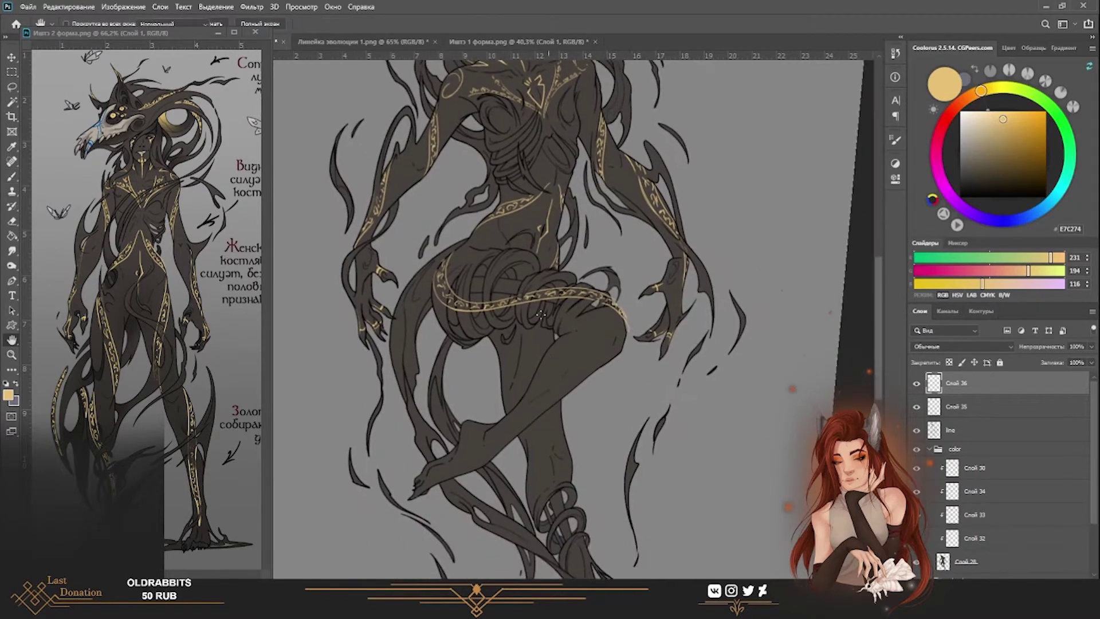
pyautogui.press('b')
pyautogui.moveTo(537, 304)
pyautogui.mouseDown()
pyautogui.moveTo(519, 438)
pyautogui.moveTo(530, 358)
pyautogui.moveTo(523, 403)
pyautogui.mouseUp()
pyautogui.press('e')
pyautogui.press('b')
pyautogui.press('e')
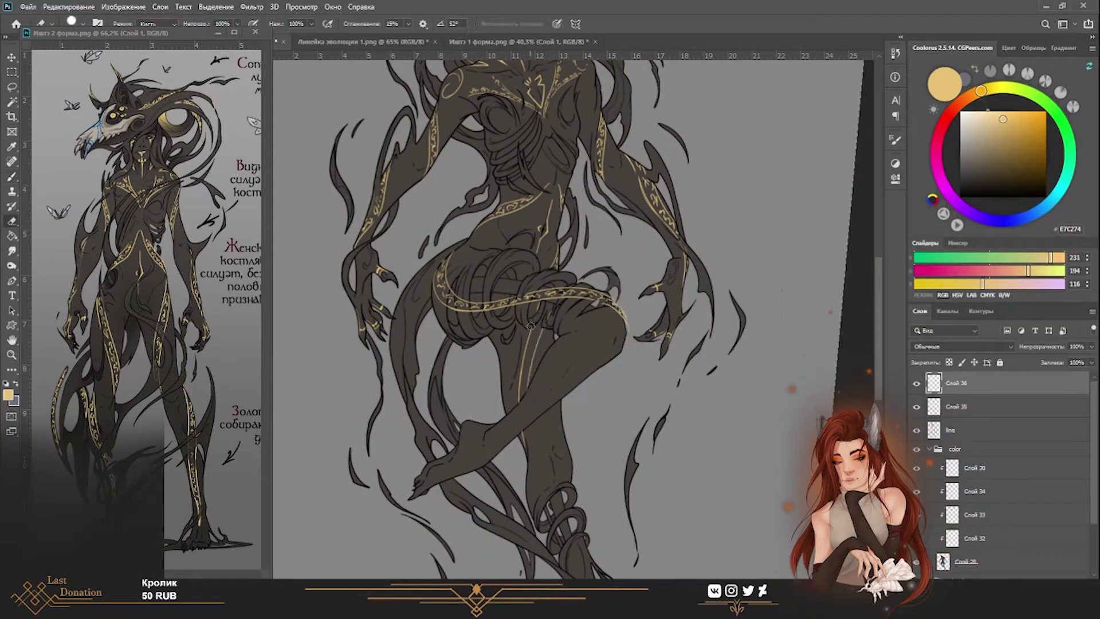
pyautogui.keyDown('ctrl'); pyautogui.click(547, 321); pyautogui.keyUp('ctrl')
pyautogui.press('b')
pyautogui.moveTo(519, 441)
pyautogui.mouseDown()
pyautogui.moveTo(542, 303)
pyautogui.moveTo(554, 311)
pyautogui.mouseUp()
# Paint a gold band on the standing leg's shin and a gold line along the raised leg down to the foot.
pyautogui.press('h')
pyautogui.press('z')
pyautogui.keyDown('alt'); pyautogui.click(648, 276); pyautogui.keyUp('alt')
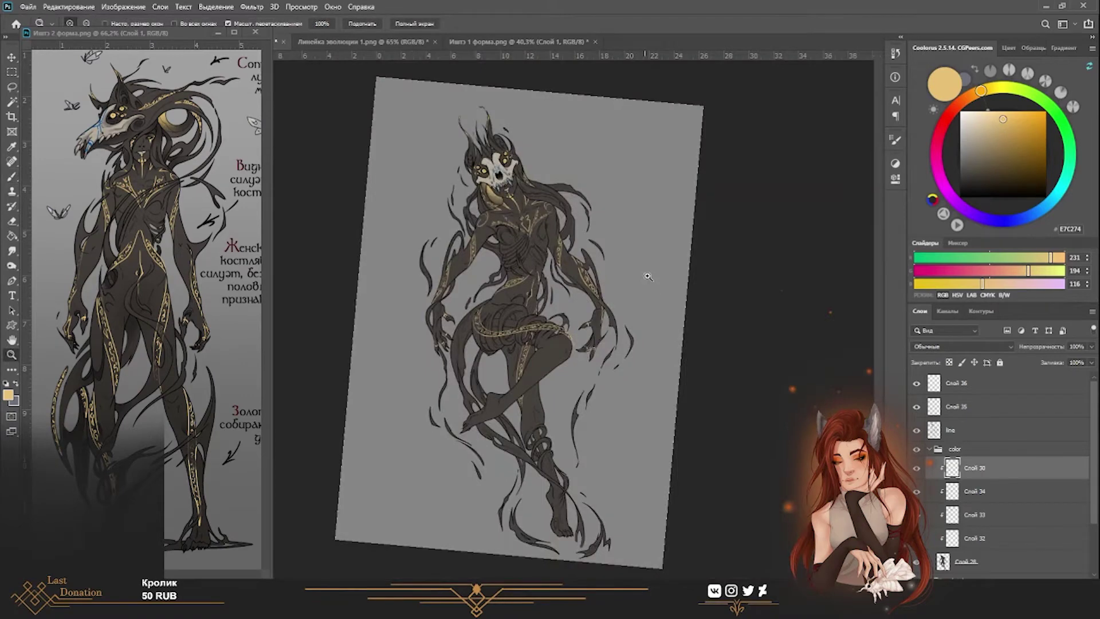
pyautogui.click(648, 277)
pyautogui.moveTo(535, 428)
pyautogui.mouseDown()
pyautogui.moveTo(518, 336)
pyautogui.moveTo(550, 479)
pyautogui.moveTo(562, 516)
pyautogui.moveTo(533, 383)
pyautogui.moveTo(572, 513)
pyautogui.moveTo(530, 320)
pyautogui.mouseUp()
pyautogui.press('b')
pyautogui.hotkey('alt', '.')
pyautogui.press('e')
pyautogui.press('b')
pyautogui.moveTo(478, 396)
pyautogui.mouseDown()
pyautogui.moveTo(532, 330)
pyautogui.moveTo(504, 375)
pyautogui.moveTo(452, 413)
pyautogui.mouseUp()
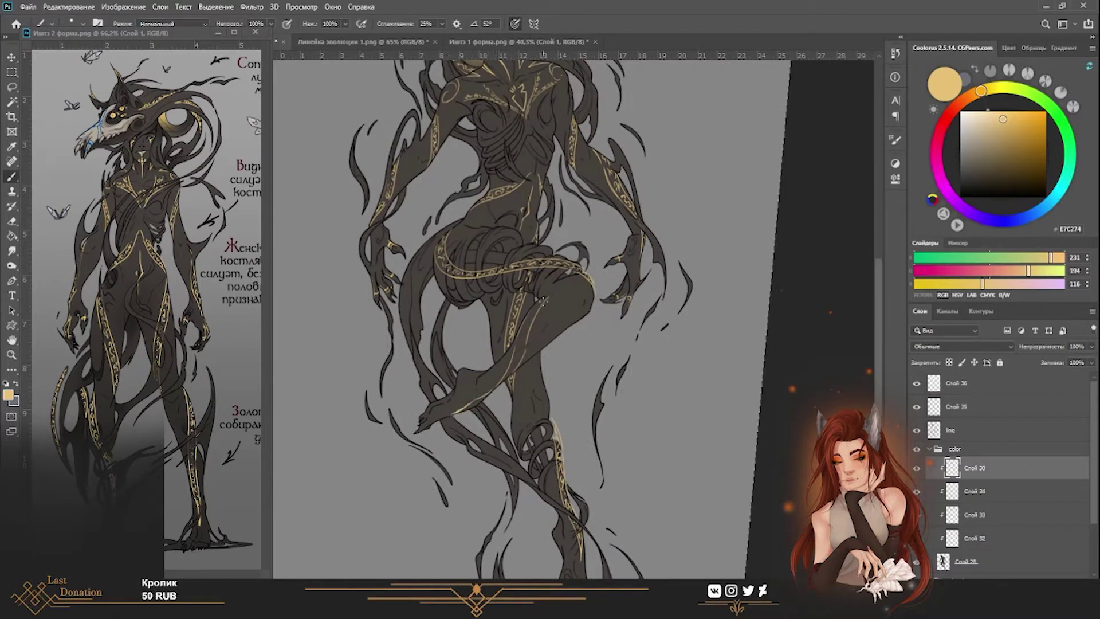
# Ink the sketched butterfly beside the horns with black outlines for the wings, body and antennae.
pyautogui.press('z')
pyautogui.hotkey('ctrl', '-')
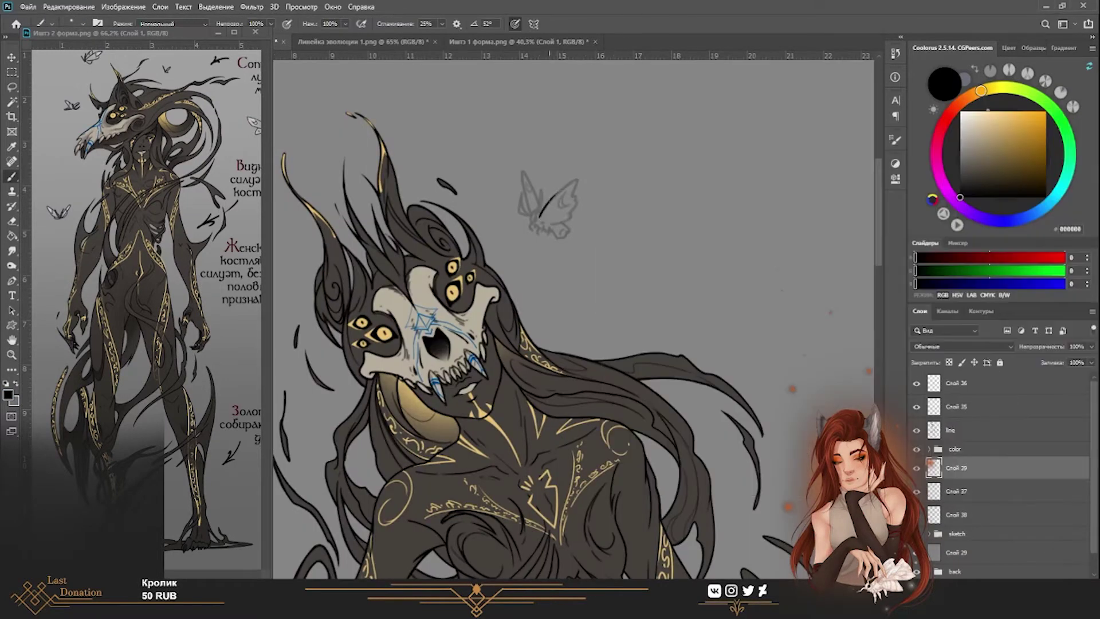
pyautogui.moveTo(577, 179)
pyautogui.mouseDown()
pyautogui.moveTo(571, 218)
pyautogui.moveTo(564, 200)
pyautogui.moveTo(522, 212)
pyautogui.moveTo(523, 192)
pyautogui.moveTo(536, 213)
pyautogui.mouseUp()
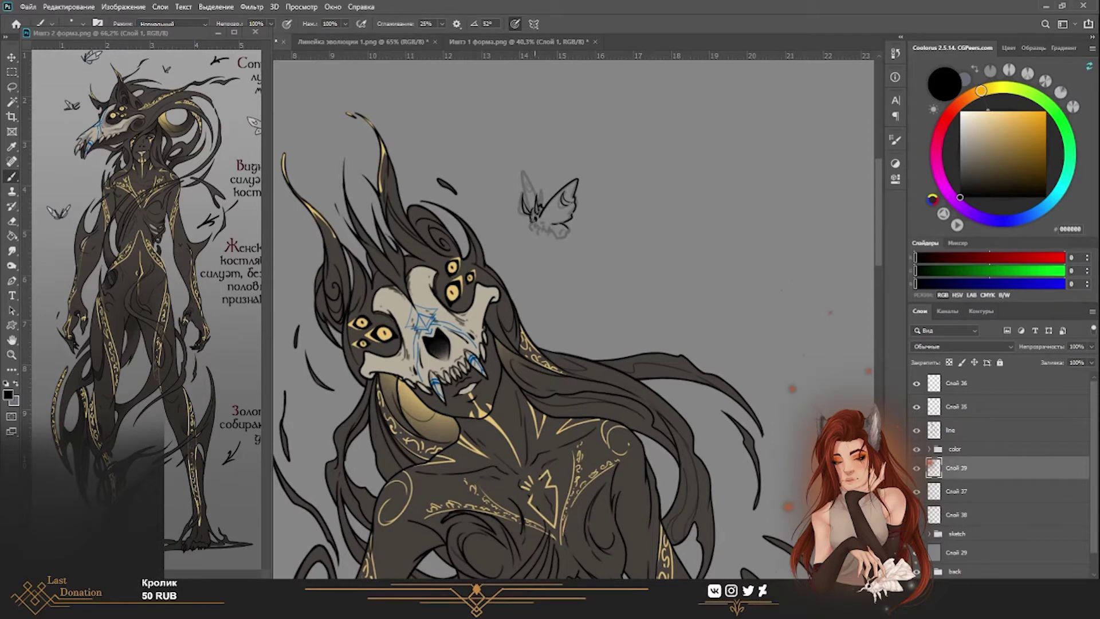
pyautogui.hotkey('ctrl', 'z')
pyautogui.hotkey('ctrl', 'z')
pyautogui.moveTo(522, 169); pyautogui.dragTo(541, 210)
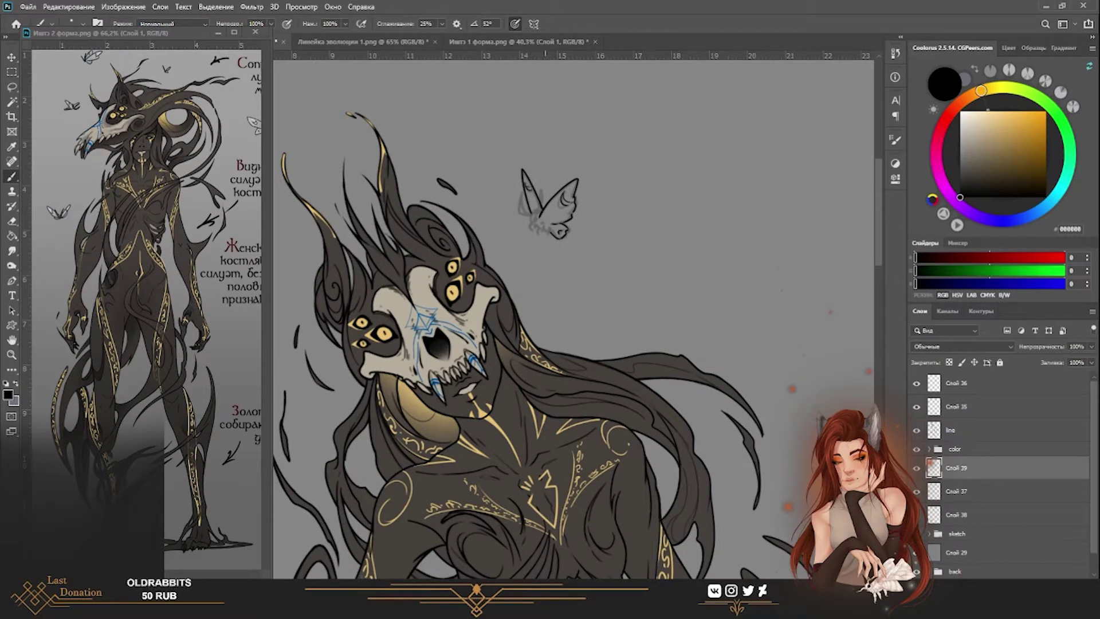
pyautogui.moveTo(538, 224); pyautogui.dragTo(545, 234)
pyautogui.press('r')
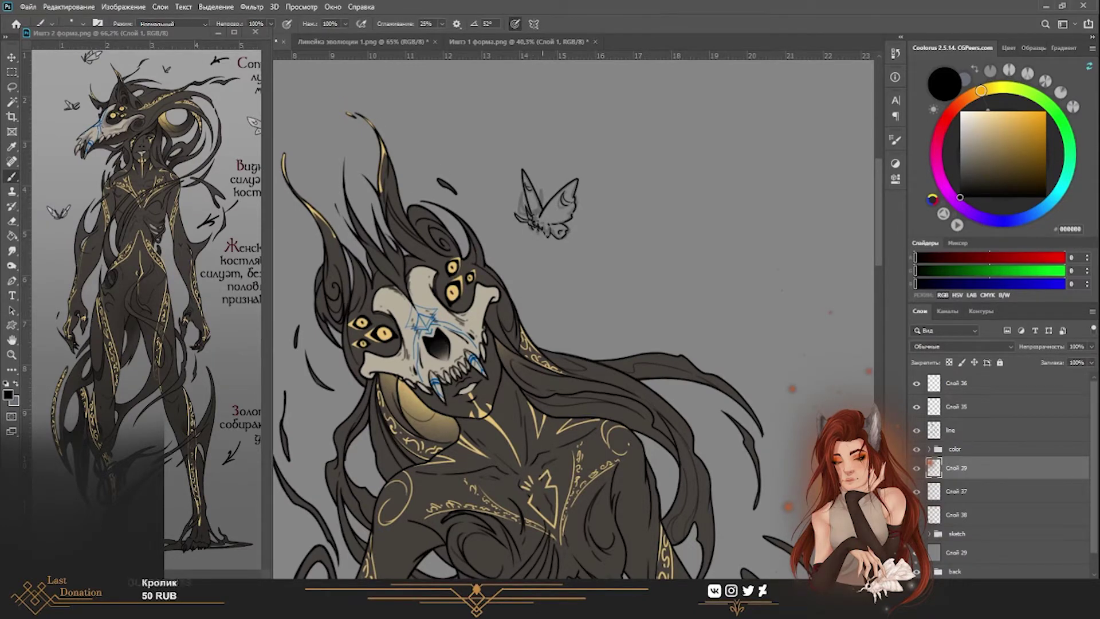
pyautogui.moveTo(593, 232); pyautogui.dragTo(607, 240)
# Fill the inked butterfly with beige #B7AF9E on the layer below its outlines and clean the edges.
pyautogui.press('b')
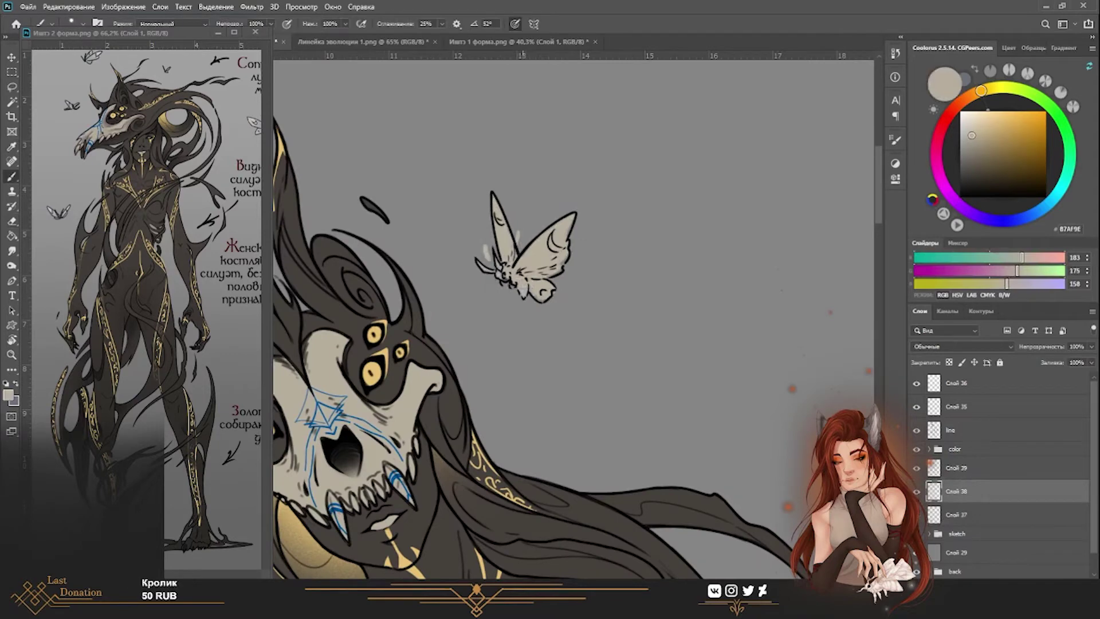
pyautogui.press('z')
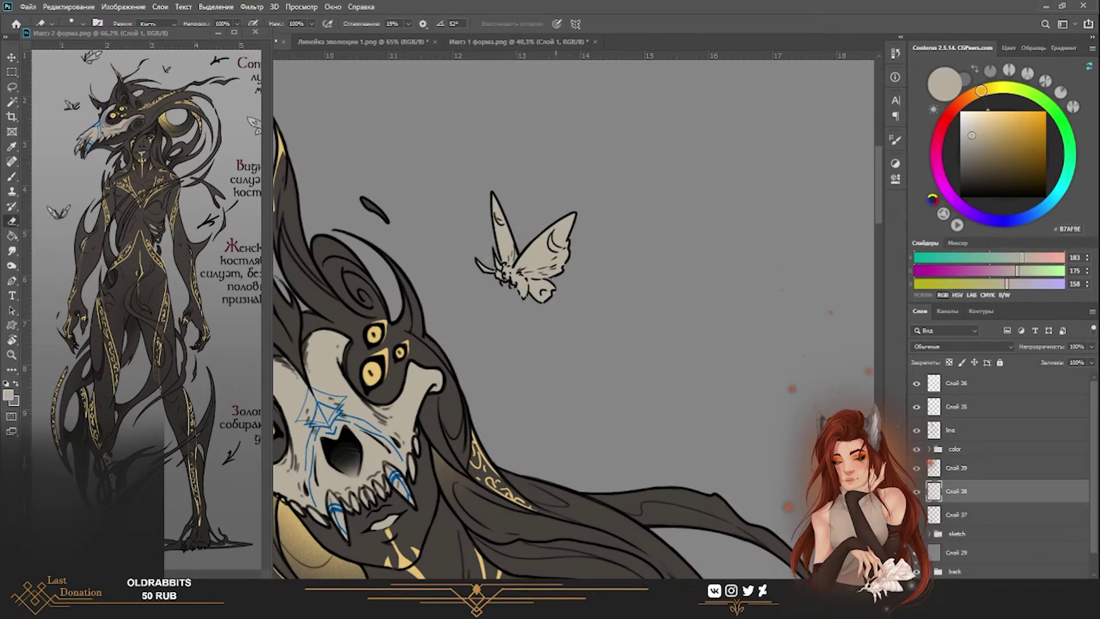
pyautogui.scroll(-4, 636, 269)
# On the butterfly line layer, draw a second, smaller butterfly in black in the empty area on the viewer's left of the figure.
pyautogui.click(934, 467)
pyautogui.press('d')
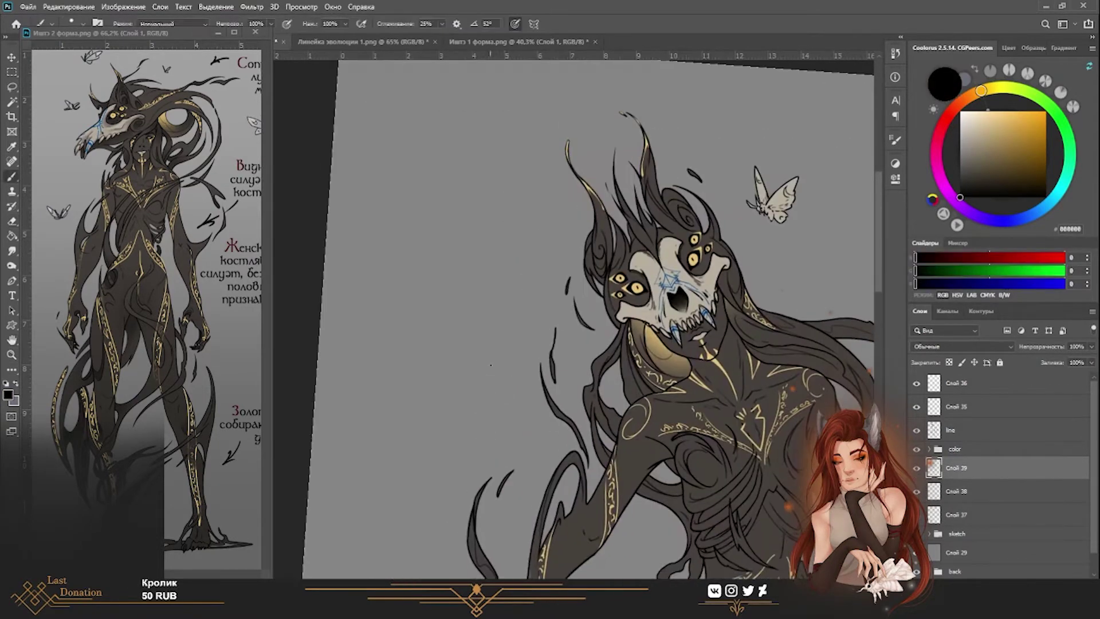
pyautogui.press('b')
pyautogui.scroll(2, 518, 219)
# Fill the second butterfly on the layer below with the beige sampled from the skull.
pyautogui.hotkey('alt', '[')
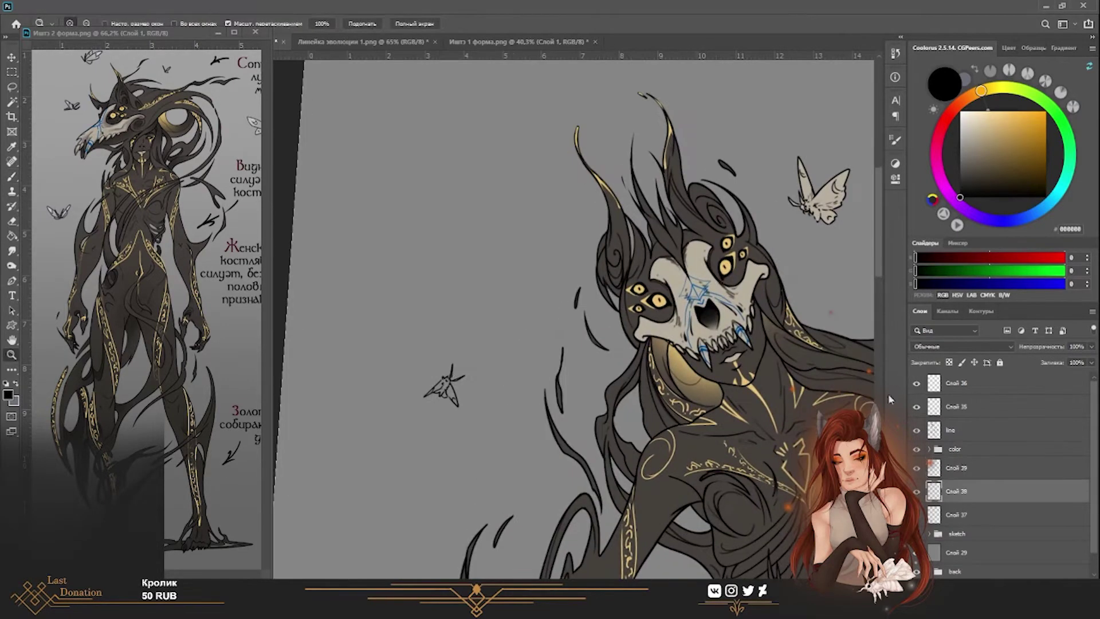
pyautogui.keyDown('alt'); pyautogui.click(660, 260); pyautogui.keyUp('alt')
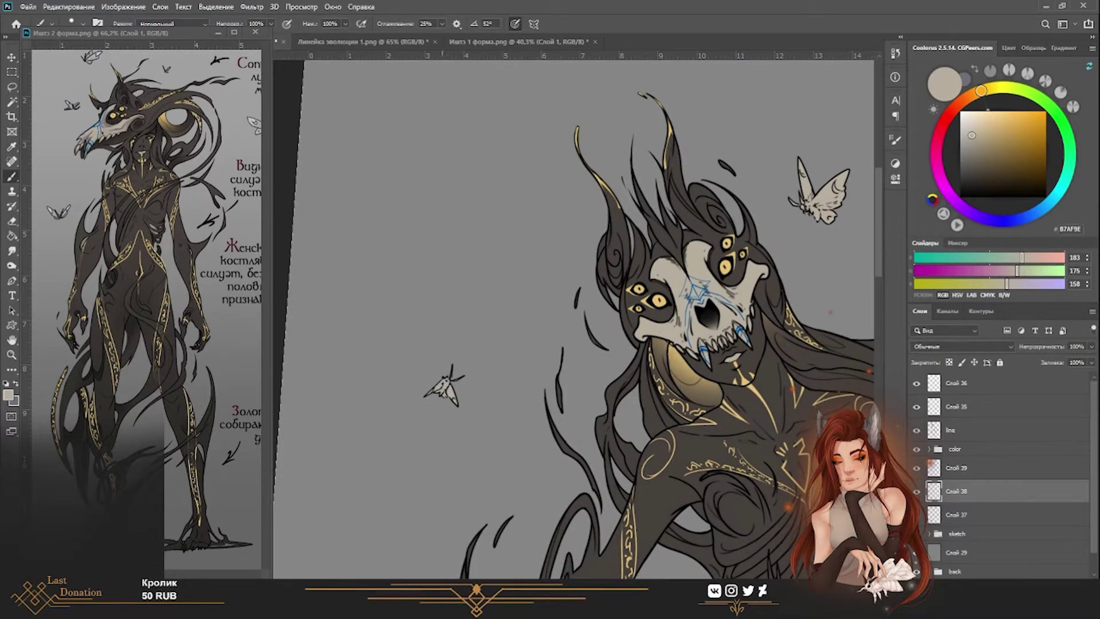
pyautogui.scroll(-3, 444, 390)
pyautogui.scroll(3, 424, 321)
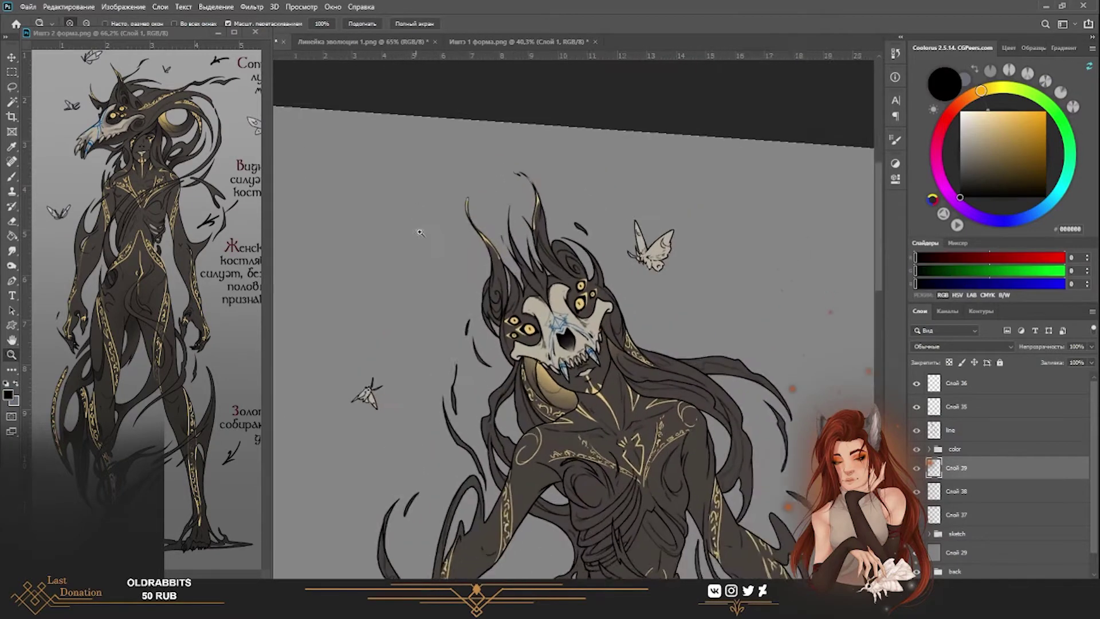
# Draw a third butterfly in black on the line layer, above the small one on the viewer's left, and refine its wings and body.
pyautogui.hotkey('alt', ']')
pyautogui.press('d')
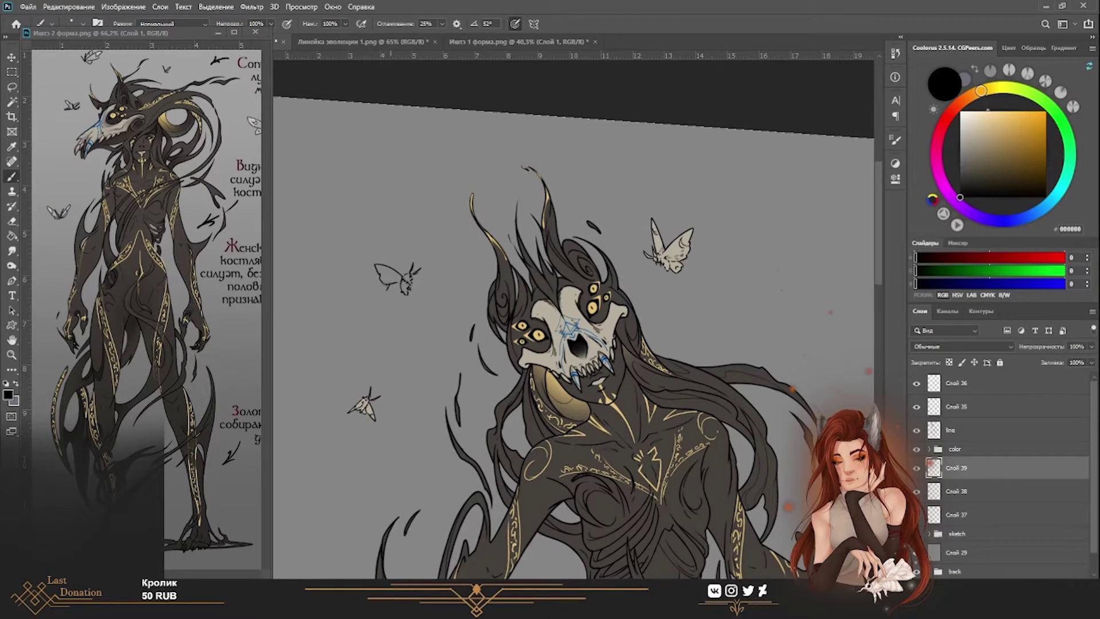
pyautogui.press('e')
pyautogui.press('b')
pyautogui.moveTo(381, 269)
pyautogui.mouseDown()
pyautogui.moveTo(401, 283)
pyautogui.moveTo(395, 295)
pyautogui.mouseUp()
pyautogui.hotkey('ctrl', 'z')
pyautogui.moveTo(403, 252); pyautogui.dragTo(417, 286)
pyautogui.moveTo(407, 280); pyautogui.dragTo(412, 287)
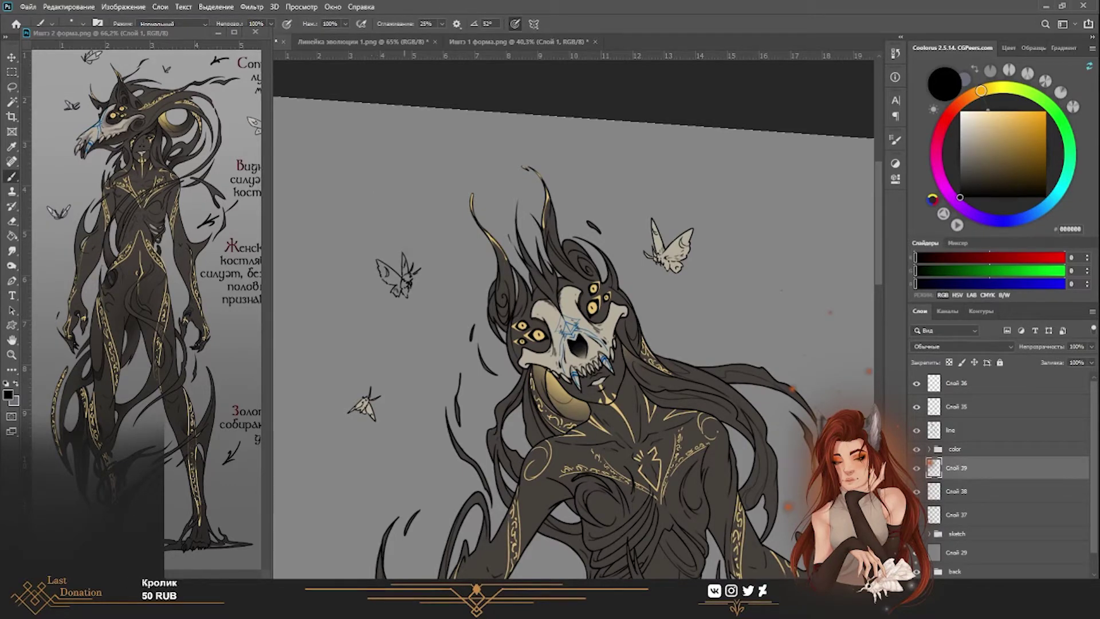
pyautogui.press('e')
pyautogui.press('b')
# Fill the third butterfly's wings and body with beige #B7AF9E on the layer below its outlines.
pyautogui.keyDown('alt'); pyautogui.scroll(-3, 573, 338); pyautogui.keyUp('alt')
pyautogui.keyDown('alt'); pyautogui.scroll(4, 573, 338); pyautogui.keyUp('alt')
pyautogui.keyDown('alt'); pyautogui.click(401, 298); pyautogui.keyUp('alt')
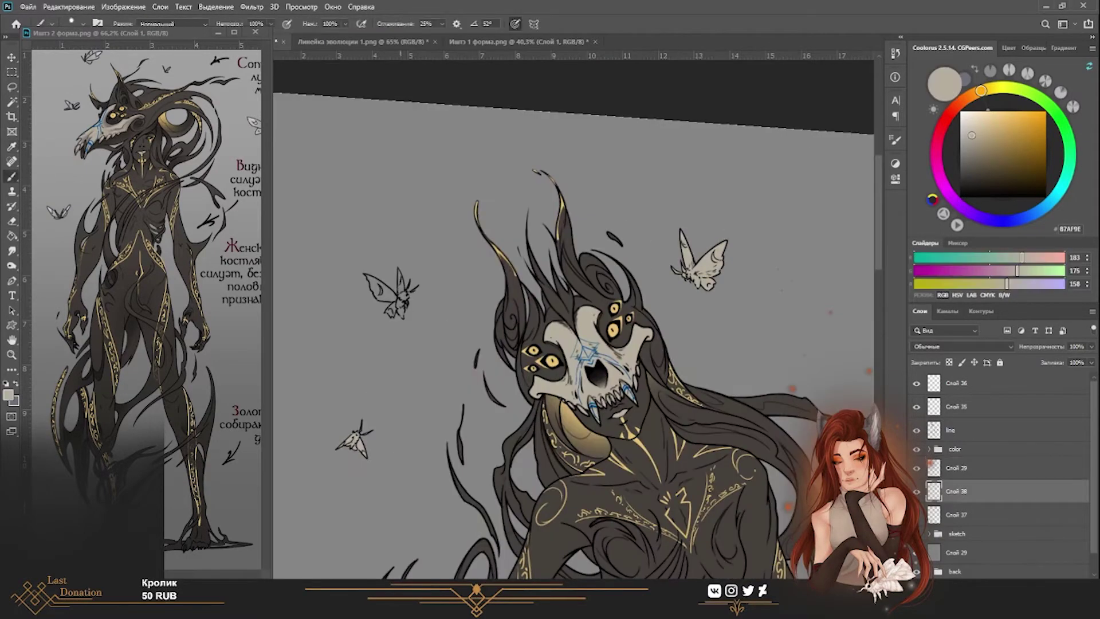
pyautogui.hotkey('alt', '[')
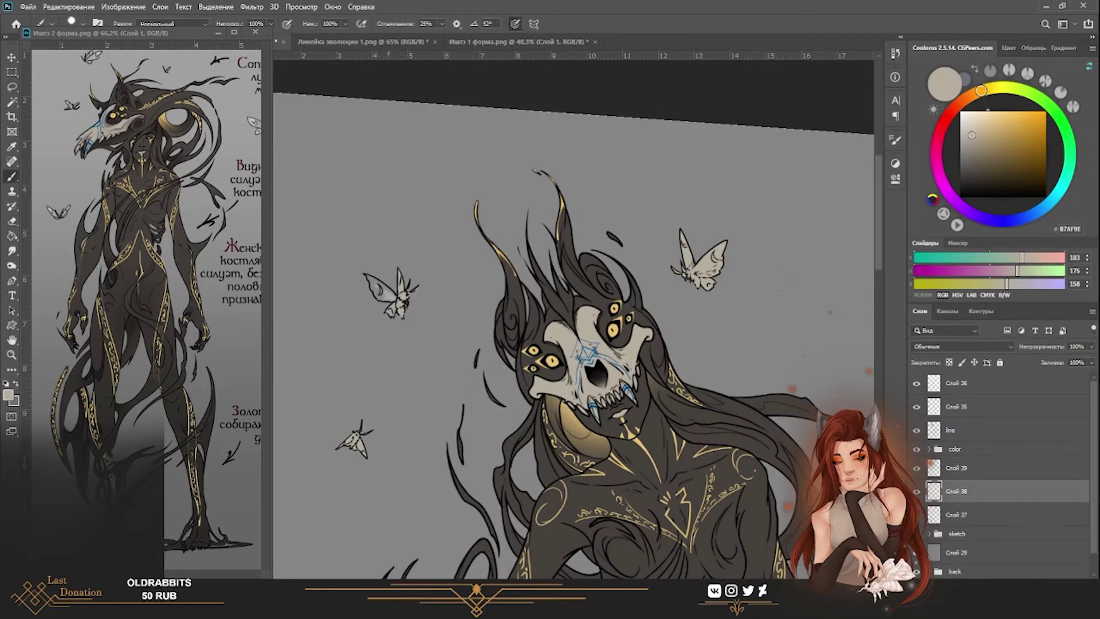
pyautogui.keyDown('alt'); pyautogui.scroll(-3, 539, 171); pyautogui.keyUp('alt')
pyautogui.keyDown('alt'); pyautogui.scroll(1, 539, 171); pyautogui.keyUp('alt')
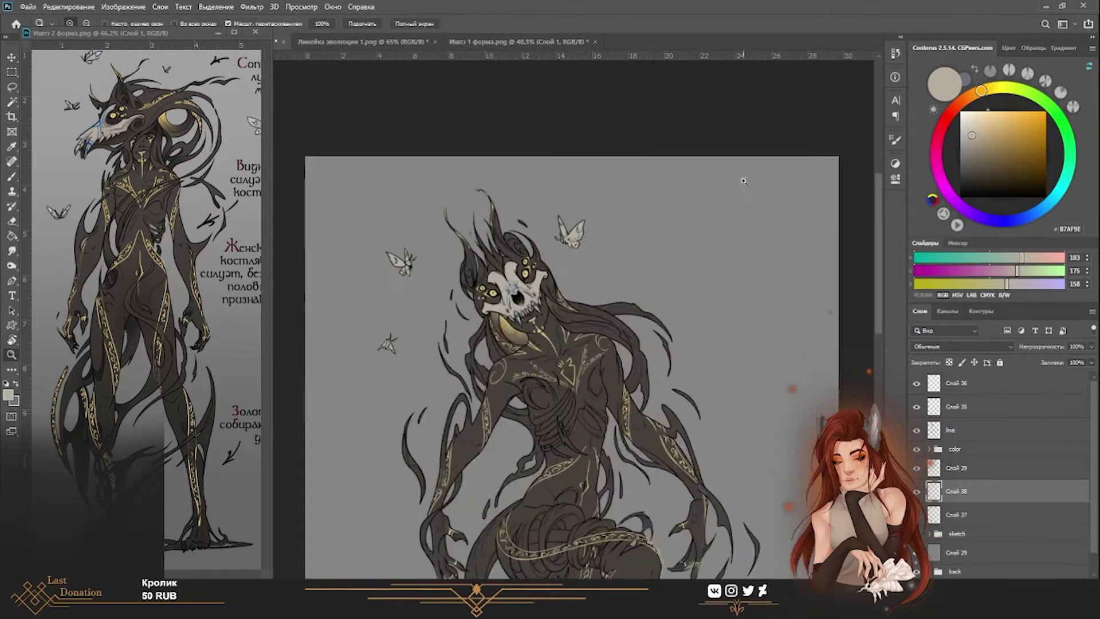
# Draw two more small butterflies in black on the line layer, one on each side above the horns.
pyautogui.press('d')
pyautogui.hotkey('alt', ']')
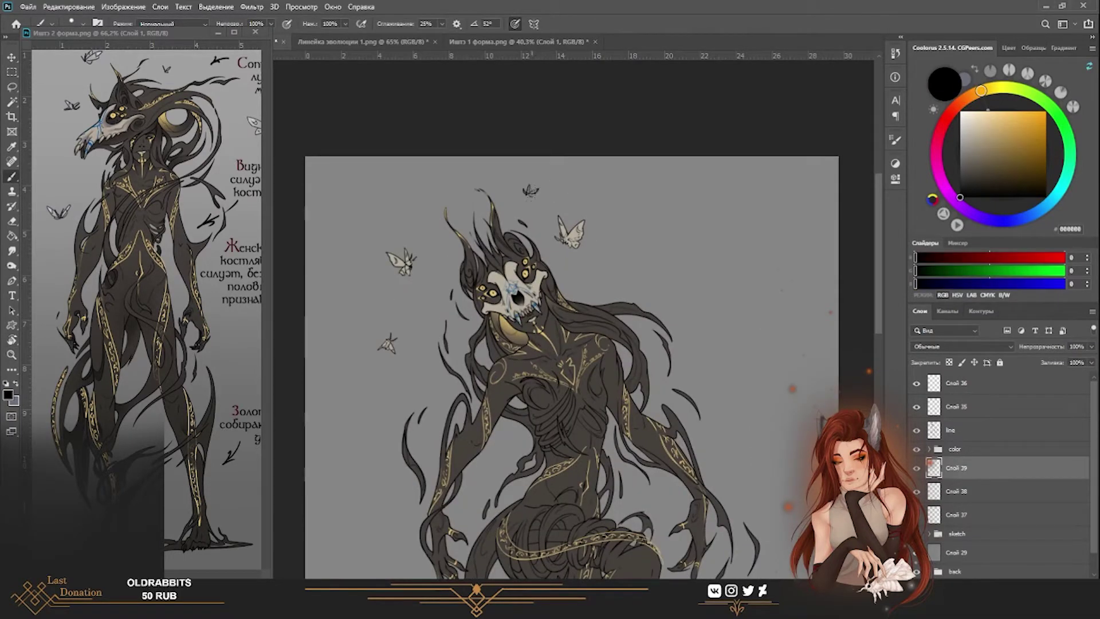
pyautogui.keyDown('alt'); pyautogui.scroll(-1, 462, 207); pyautogui.keyUp('alt')
pyautogui.keyDown('alt'); pyautogui.scroll(2, 461, 207); pyautogui.keyUp('alt')
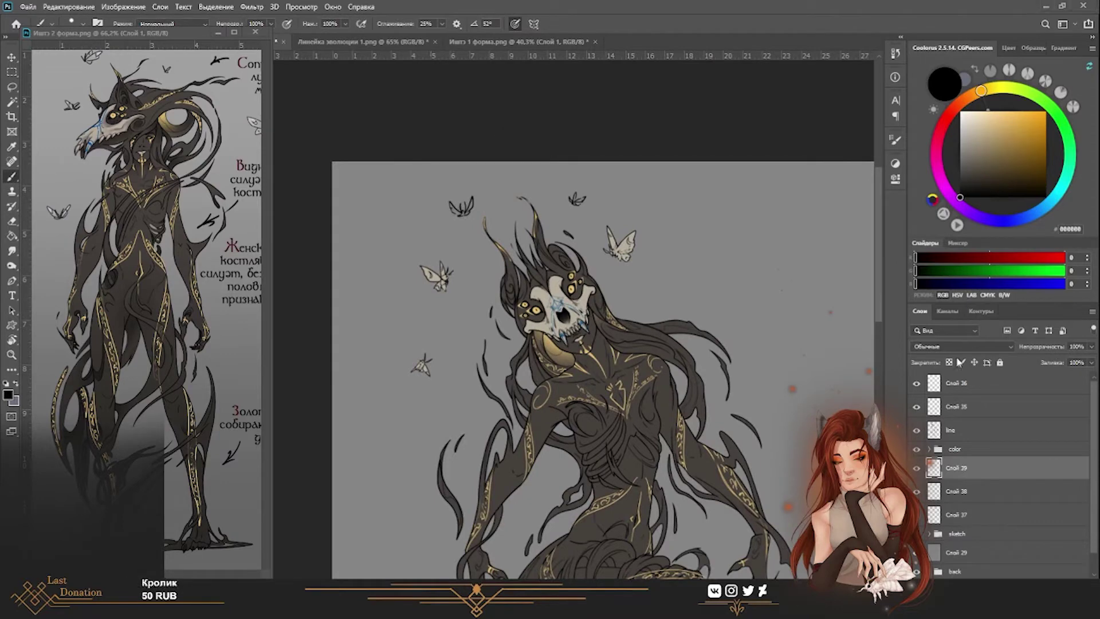
pyautogui.keyDown('alt'); pyautogui.scroll(2, 435, 278); pyautogui.keyUp('alt')
pyautogui.press('e')
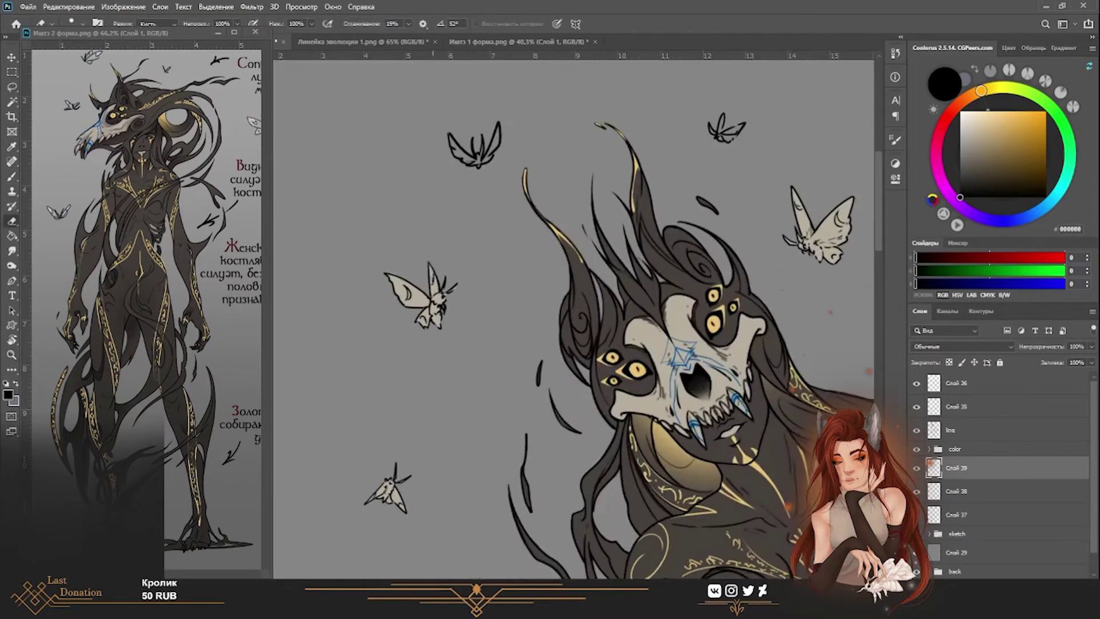
# Touch up the butterfly above the horns on the viewer's left and fill it with beige #B7AF9E on the layer below its outlines.
pyautogui.click(957, 491)
pyautogui.press('b')
pyautogui.keyDown('alt'); pyautogui.click(424, 292); pyautogui.keyUp('alt')
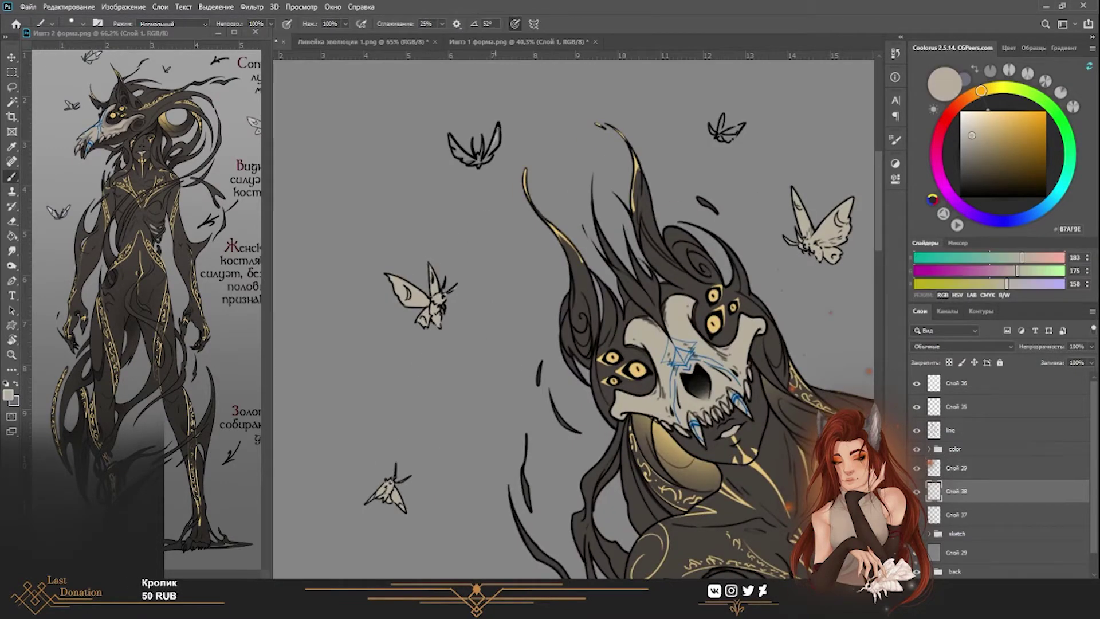
pyautogui.hotkey('alt', ']')
pyautogui.press('d')
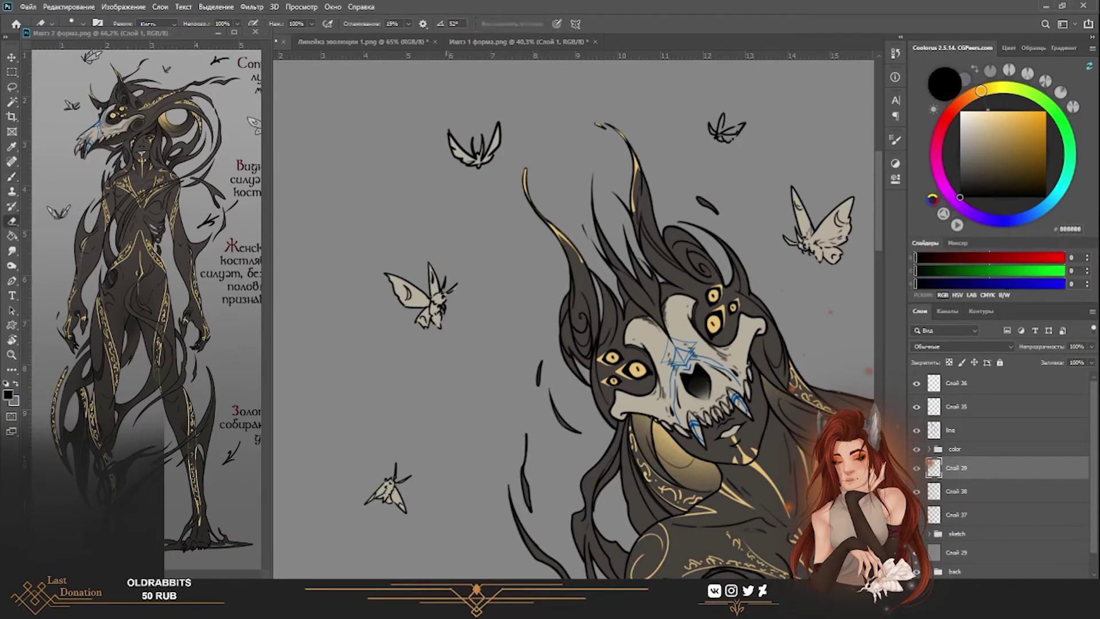
pyautogui.press('e')
pyautogui.press('b')
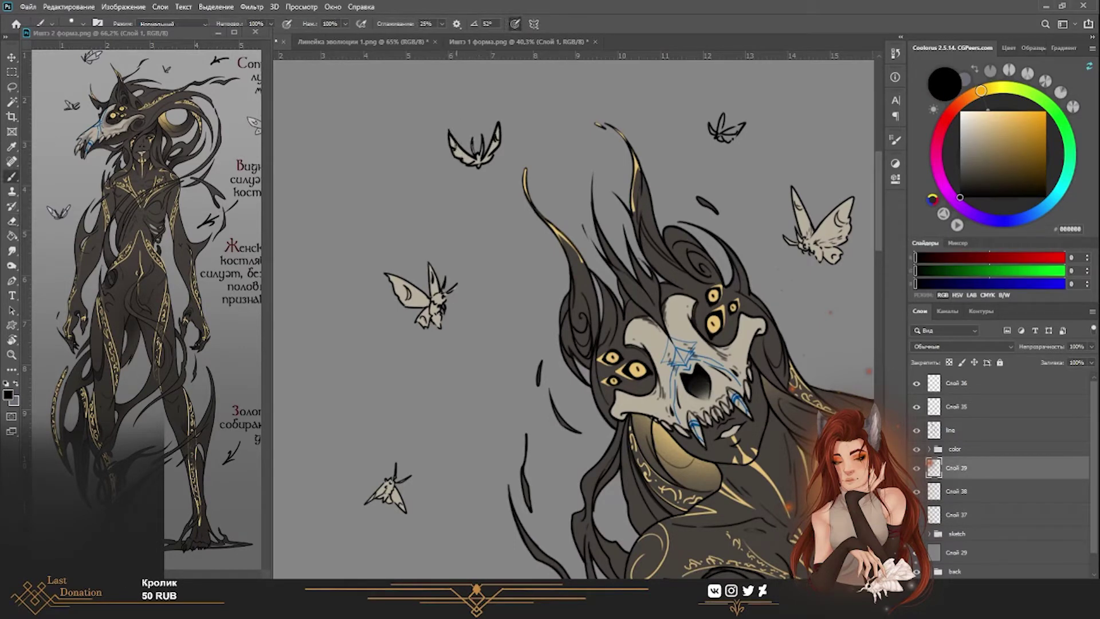
pyautogui.press('x')
pyautogui.scroll(-2, 573, 315)
pyautogui.scroll(5, 516, 304)
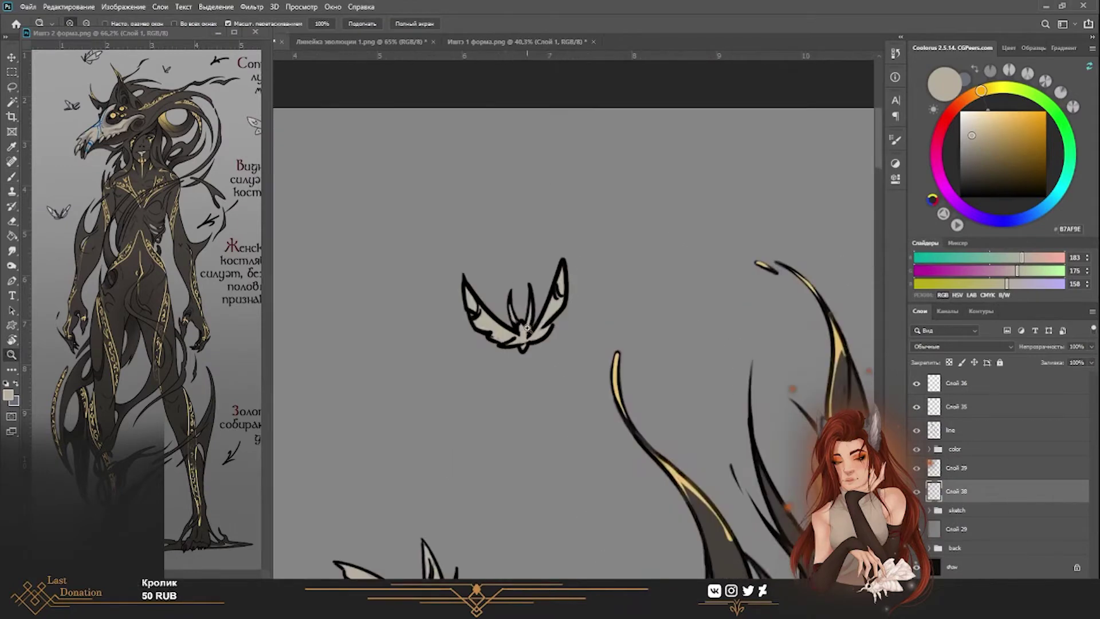
# Erase the inner lines of that butterfly and redraw its body, antennae and wing details in black on the outline layer.
pyautogui.press('e')
pyautogui.press('x')
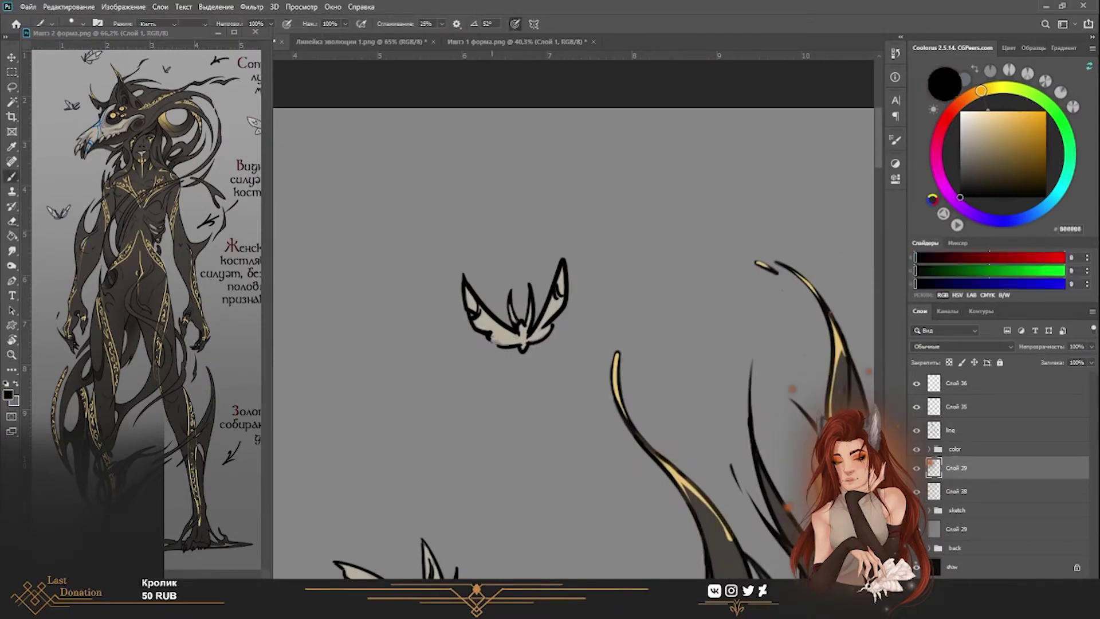
pyautogui.hotkey('ctrl', 'z')
pyautogui.press('b')
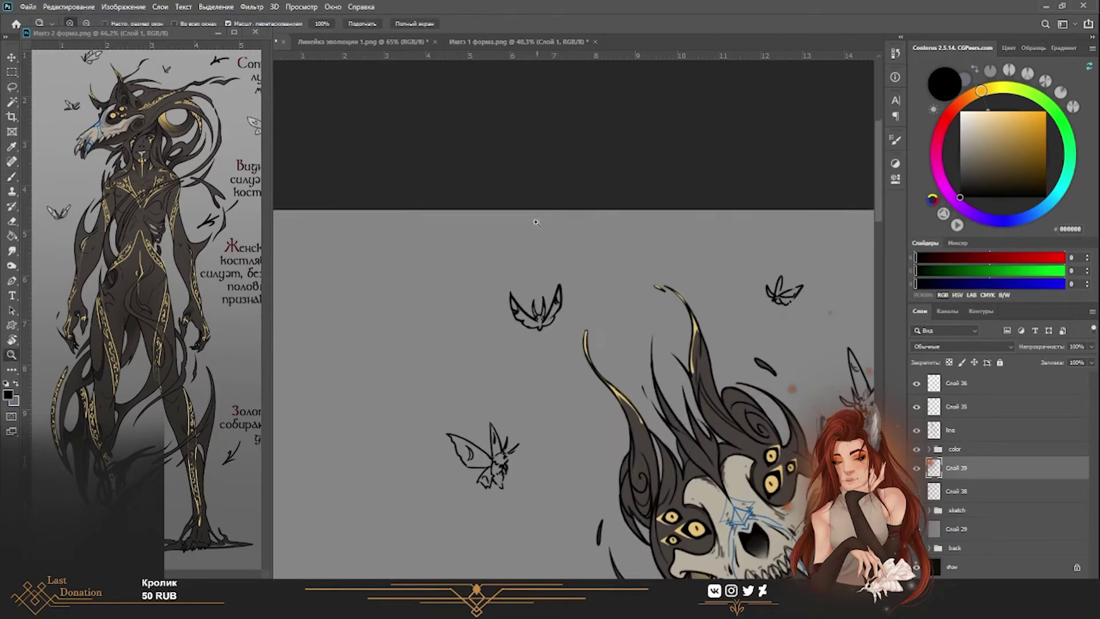
pyautogui.scroll(-3, 556, 310)
pyautogui.hotkey('ctrl', 'z')
pyautogui.hotkey('ctrl', 'z')
pyautogui.hotkey('ctrl', 'z')
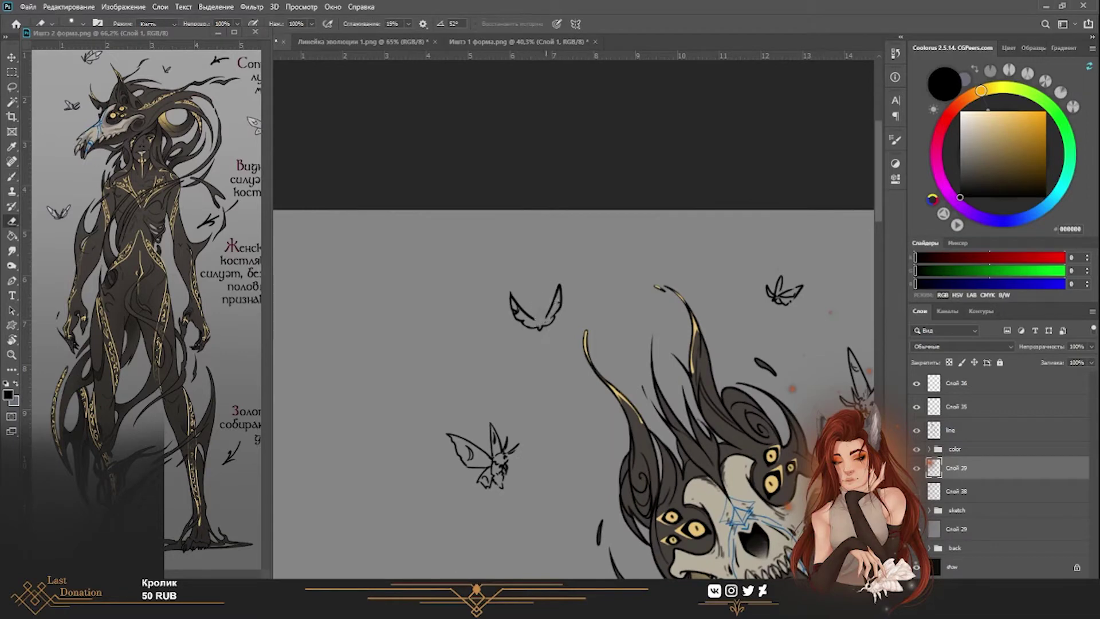
pyautogui.hotkey('ctrl', 'z')
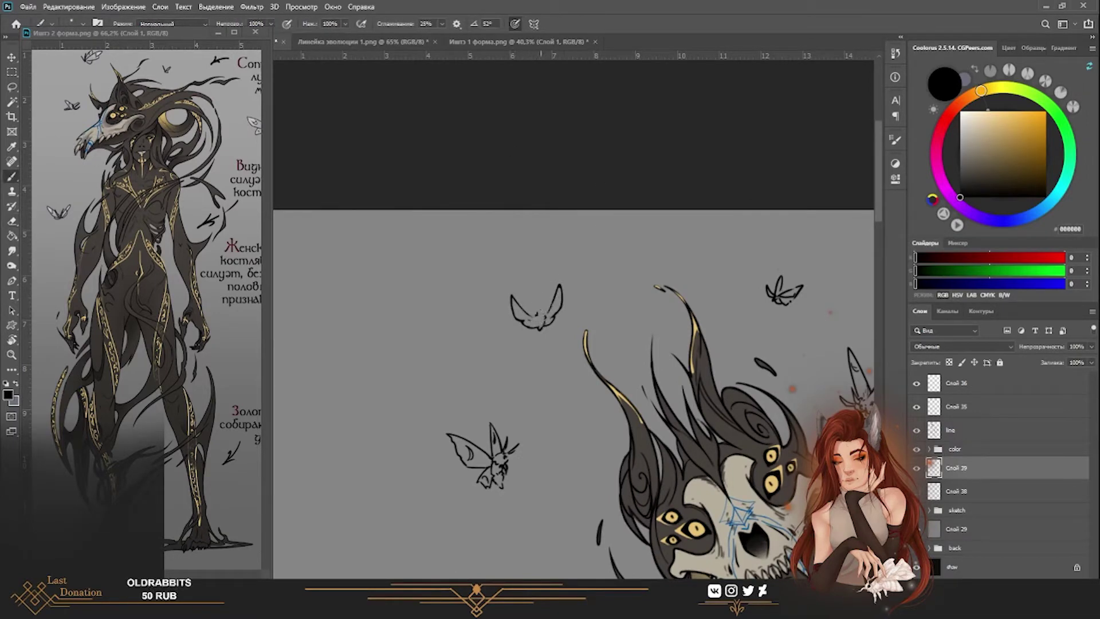
pyautogui.moveTo(542, 321); pyautogui.dragTo(551, 295)
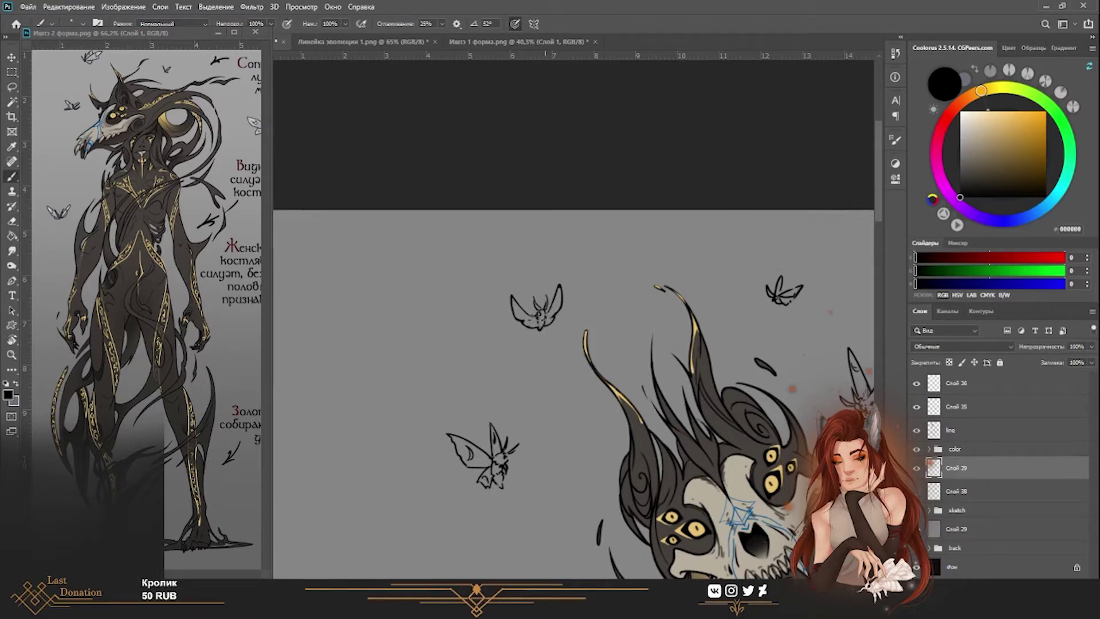
pyautogui.scroll(-3, 552, 231)
# Fill both small butterflies above the horns with beige #B7AF9E on layer Слой 38.
pyautogui.scroll(5, 552, 231)
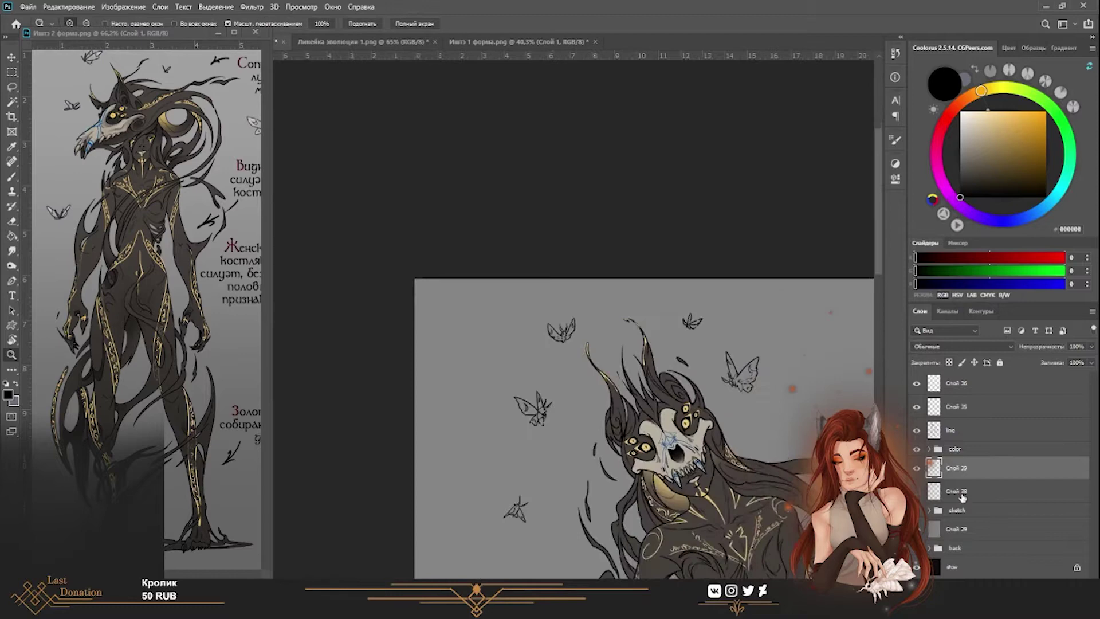
pyautogui.scroll(5, 573, 372)
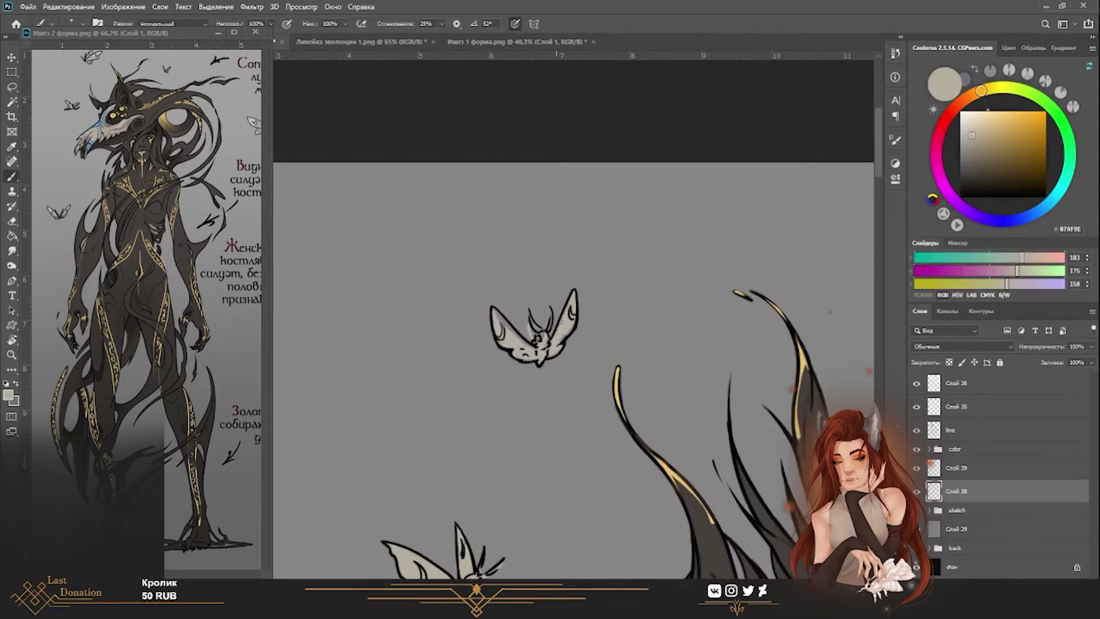
pyautogui.press('b')
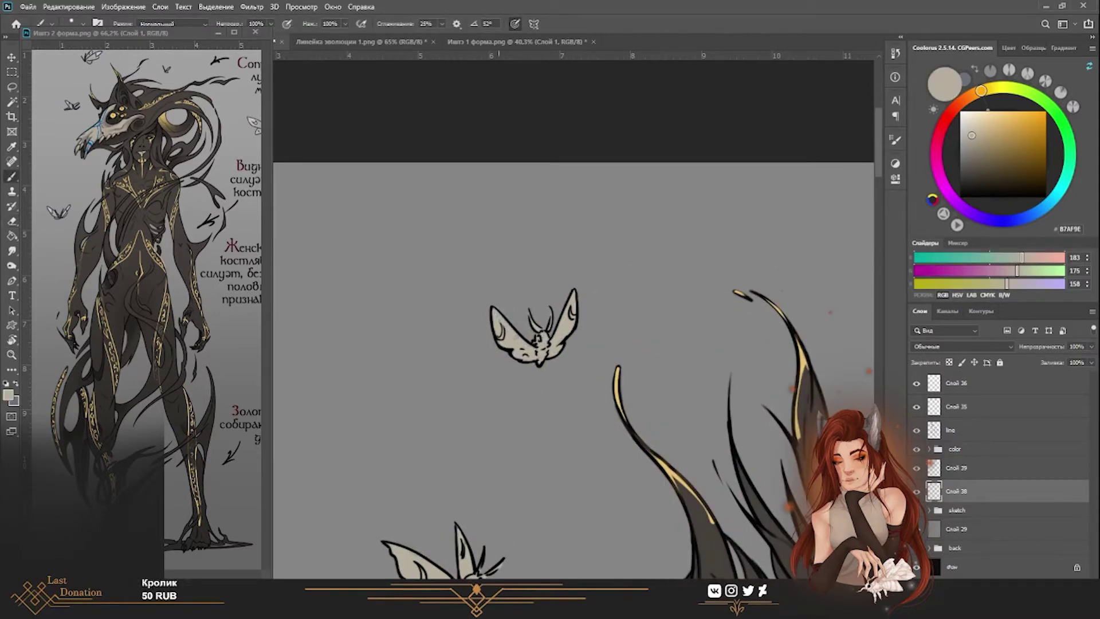
pyautogui.scroll(-5, 612, 252)
pyautogui.press('z')
pyautogui.scroll(5, 515, 366)
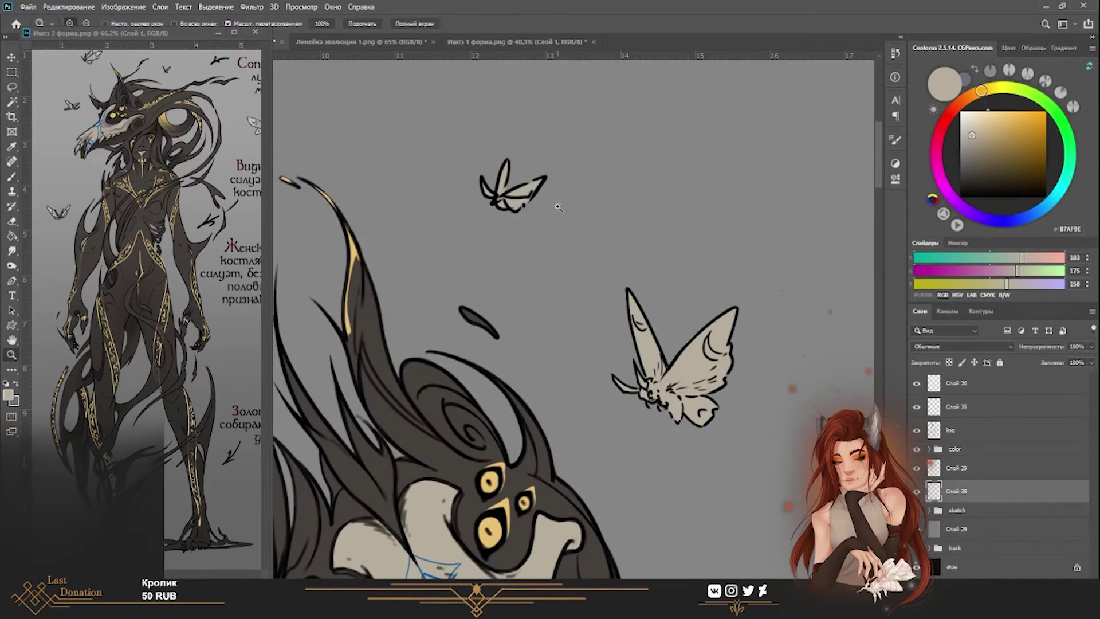
pyautogui.scroll(-5, 515, 365)
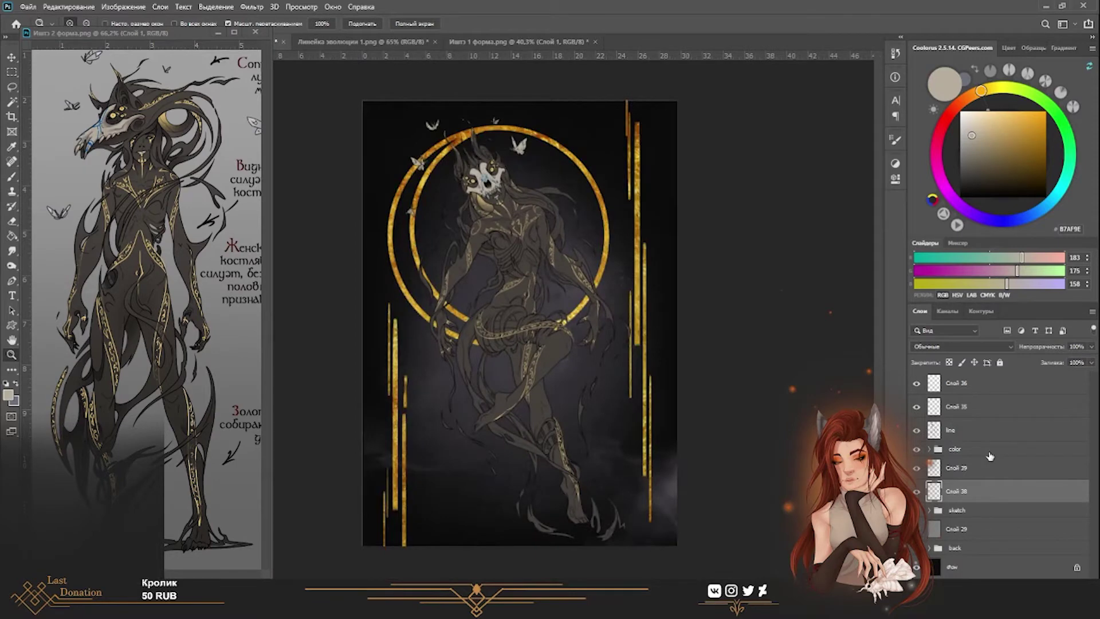
# Add a new layer clipped to the color group and save the document.
pyautogui.click(990, 453)
pyautogui.hotkey('ctrl', 'shift', 'alt', 'n')
pyautogui.hotkey('ctrl', 'alt', 'g')
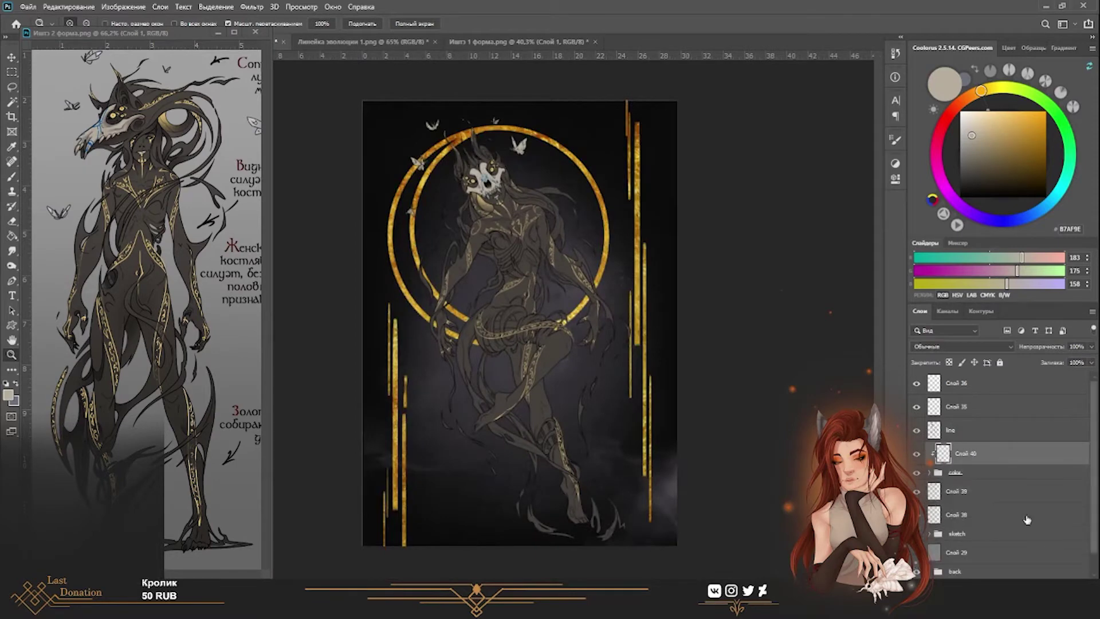
pyautogui.hotkey('ctrl', 's')
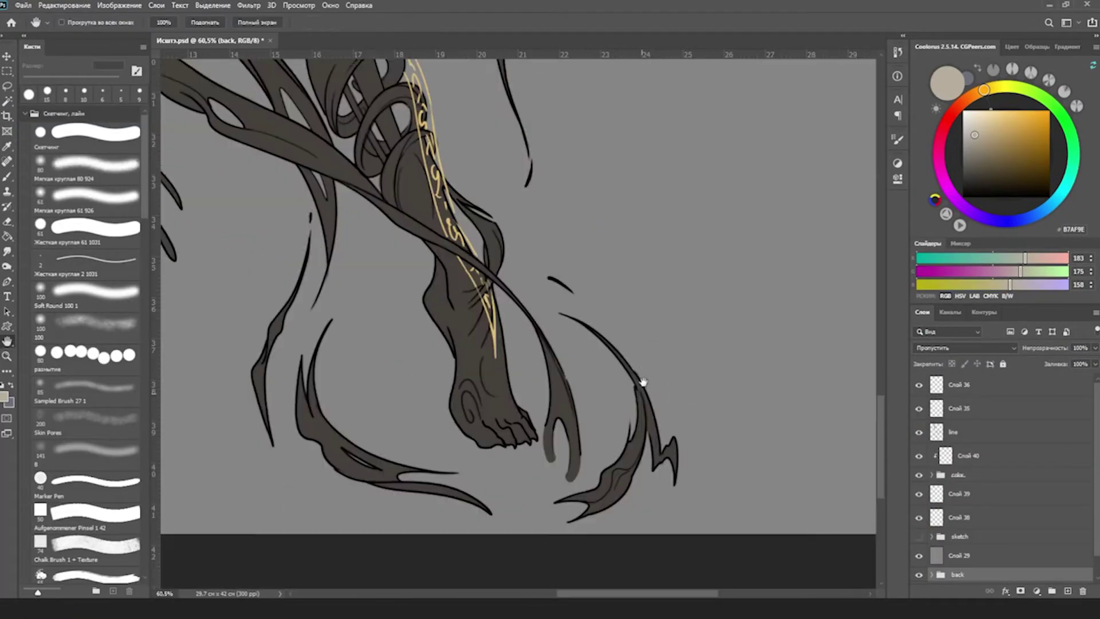
# Move the butterfly outline layer Слой 39 above the line layer and the butterfly fill layer Слой 38 into the color group.
pyautogui.scroll(-2, 643, 386)
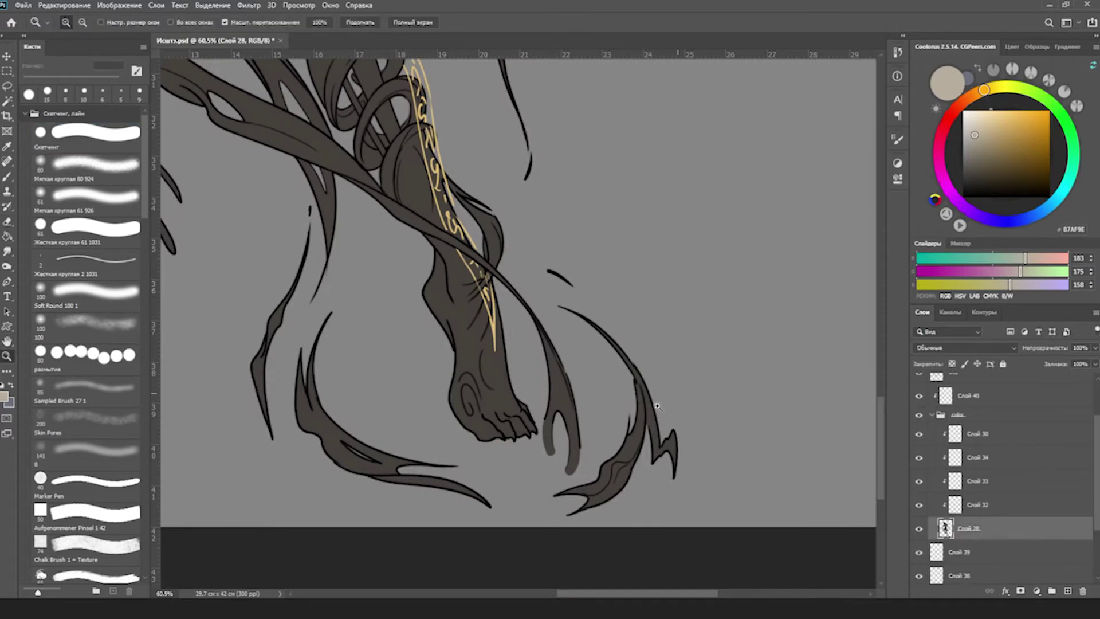
pyautogui.hotkey('ctrl', '0')
pyautogui.scroll(3, 487, 310)
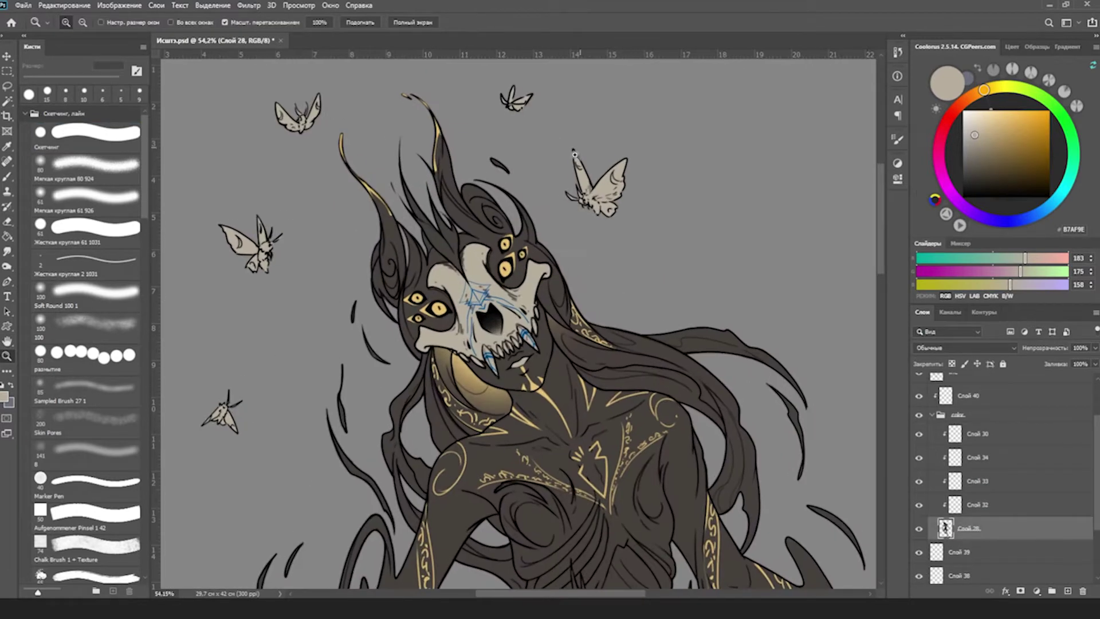
pyautogui.click(932, 414)
pyautogui.click(960, 471)
pyautogui.moveTo(959, 471)
pyautogui.mouseDown()
pyautogui.moveTo(960, 401)
pyautogui.moveTo(959, 421)
pyautogui.mouseUp()
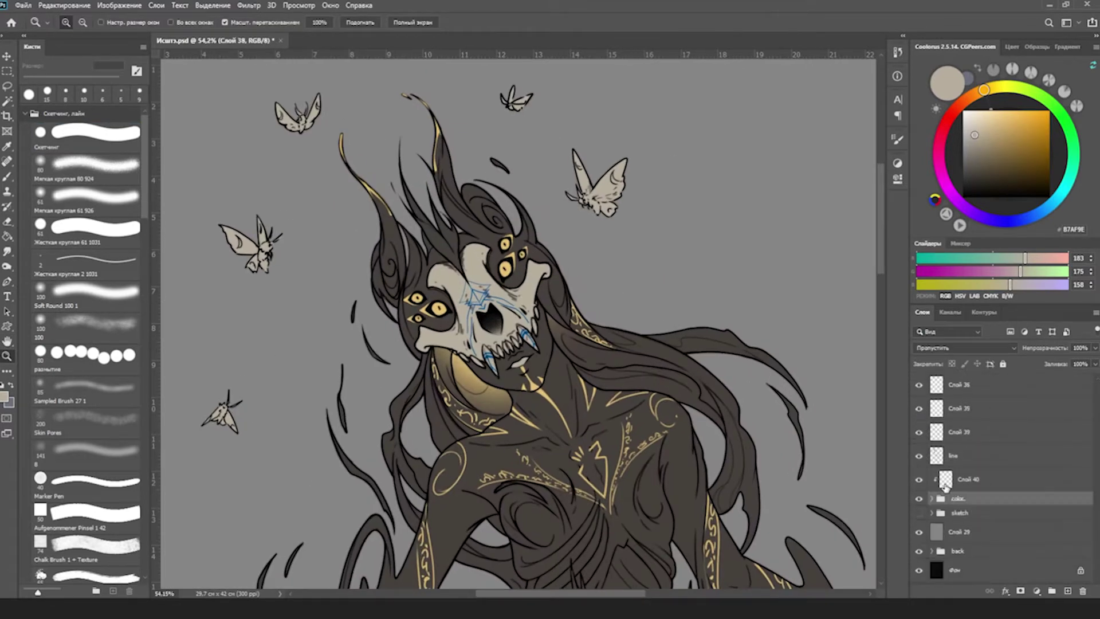
# Touch up the small butterfly above the horns in black on layer Слой 39.
pyautogui.press('b')
pyautogui.press('d')
pyautogui.scroll(2, 515, 315)
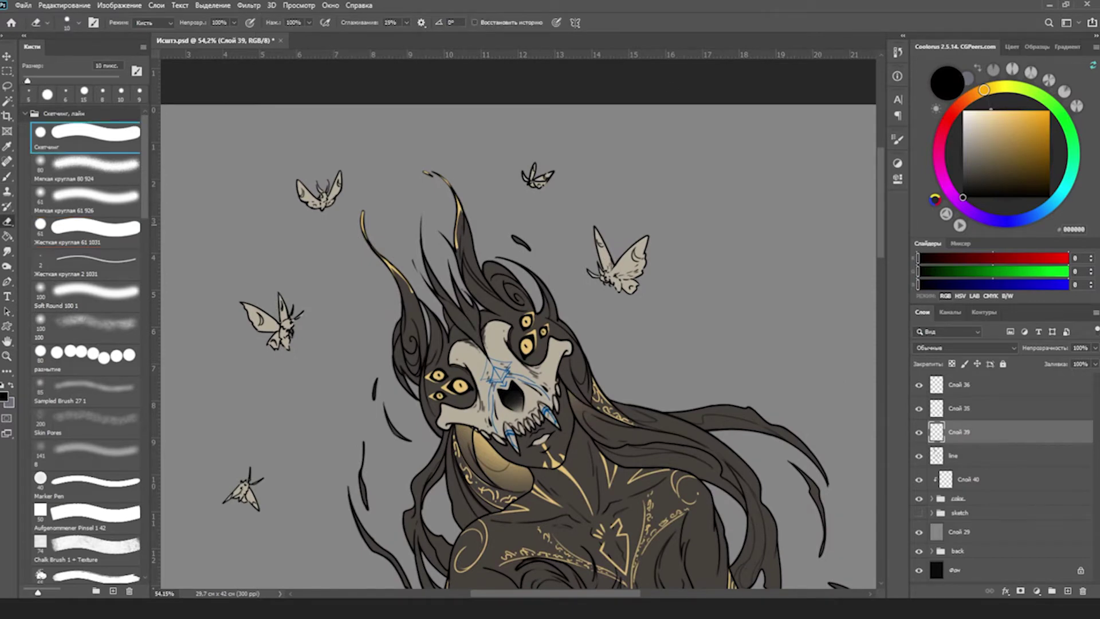
pyautogui.moveTo(565, 202); pyautogui.dragTo(600, 209)
pyautogui.press('e')
pyautogui.rightClick(599, 209)
pyautogui.press('Escape')
pyautogui.press('b')
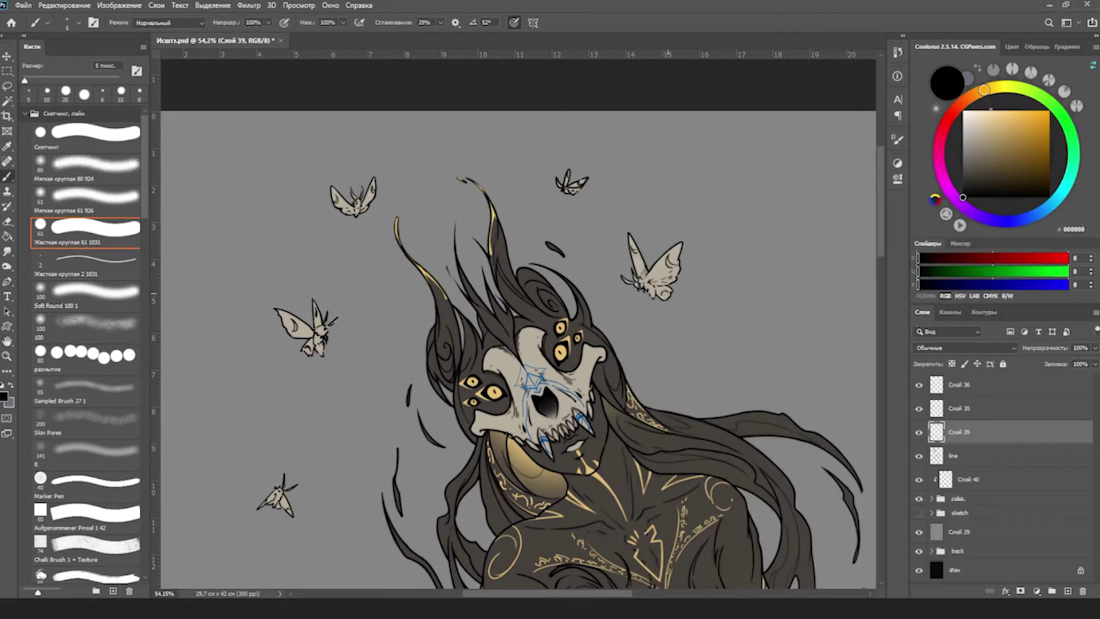
# Add a new layer in the color group, clipped to the base body colour layer Слой 28.
pyautogui.click(932, 499)
pyautogui.press('h')
pyautogui.hotkey('ctrl', '0')
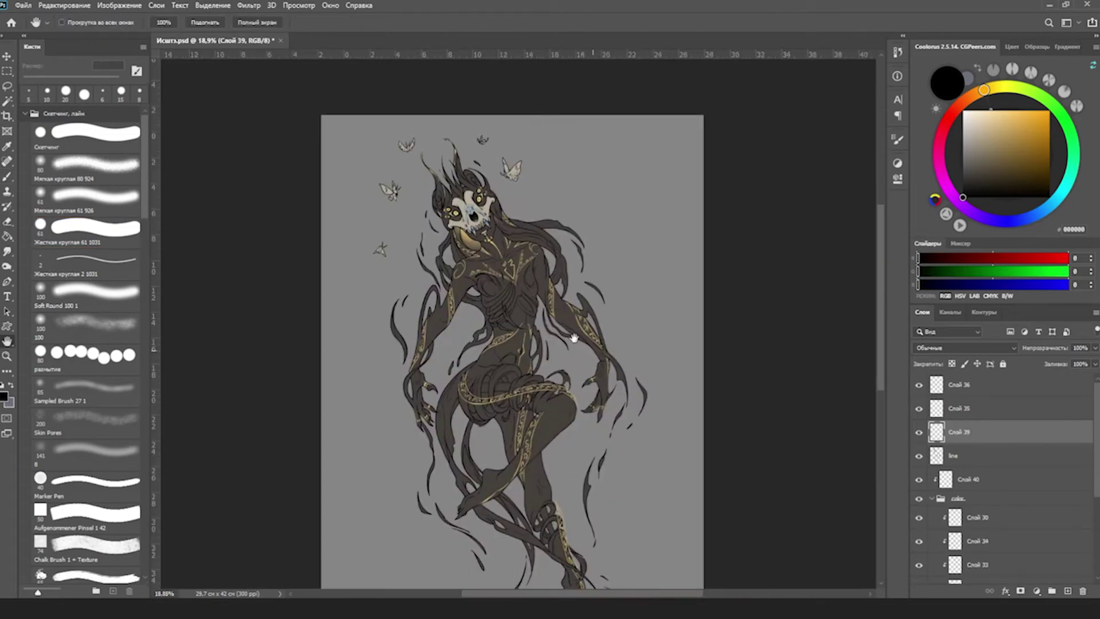
pyautogui.scroll(-2, 1047, 576)
pyautogui.click(968, 524)
pyautogui.click(1067, 591)
pyautogui.press('b')
pyautogui.scroll(3, 568, 187)
# Open the reference sheet Иштз 2 форма.png and sample a dark brown shadow tone from the creature's body for the illustration.
pyautogui.keyDown('alt'); pyautogui.click(569, 187); pyautogui.keyUp('alt')
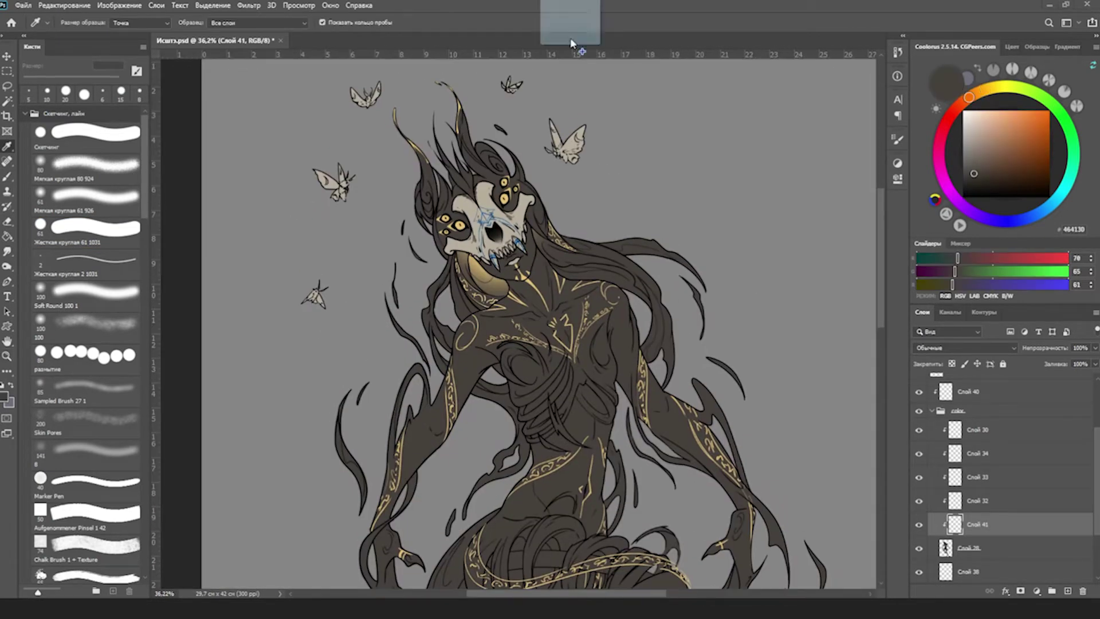
pyautogui.moveTo(570, 23); pyautogui.dragTo(570, 41)
pyautogui.scroll(4, 373, 388)
pyautogui.click(371, 387)
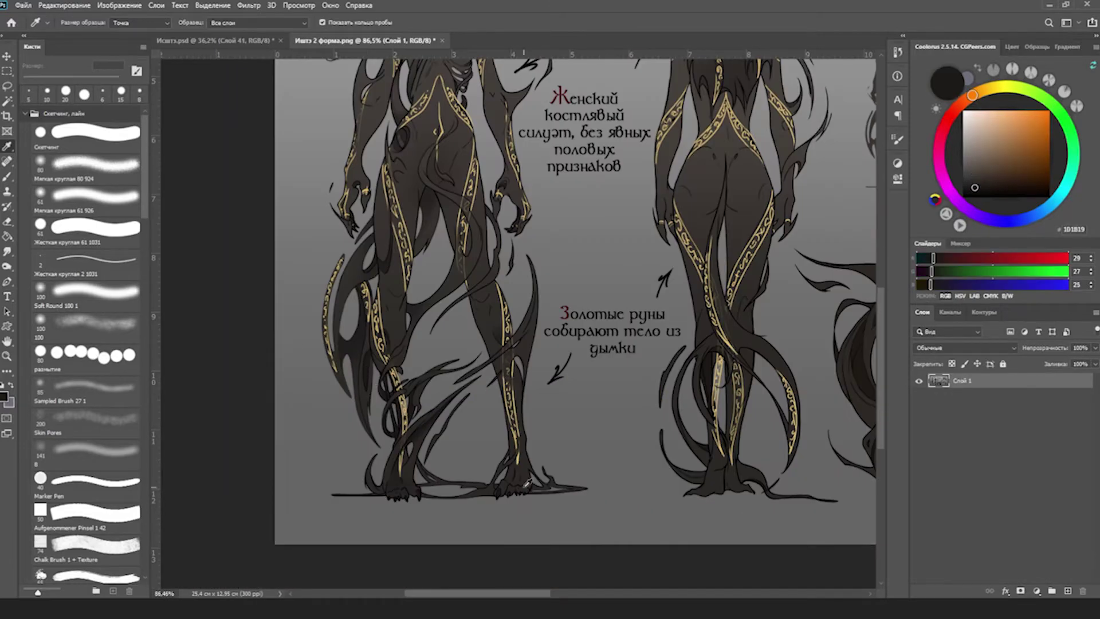
pyautogui.hotkey('ctrl', 'Tab')
pyautogui.scroll(3, 388, 510)
# Lasso the raised leg and foot and shade around them with a large soft round brush in dark brown #2B2926.
pyautogui.press('l')
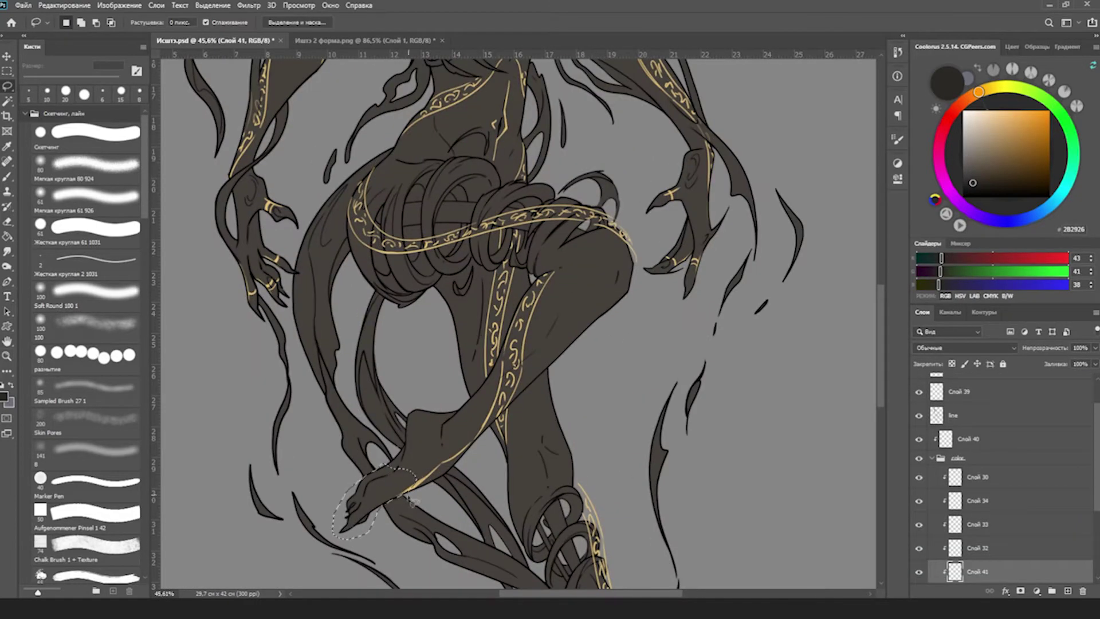
pyautogui.moveTo(412, 501)
pyautogui.mouseDown()
pyautogui.moveTo(444, 484)
pyautogui.moveTo(413, 426)
pyautogui.moveTo(410, 459)
pyautogui.mouseUp()
pyautogui.moveTo(480, 451)
pyautogui.mouseDown()
pyautogui.moveTo(568, 335)
pyautogui.moveTo(553, 366)
pyautogui.mouseUp()
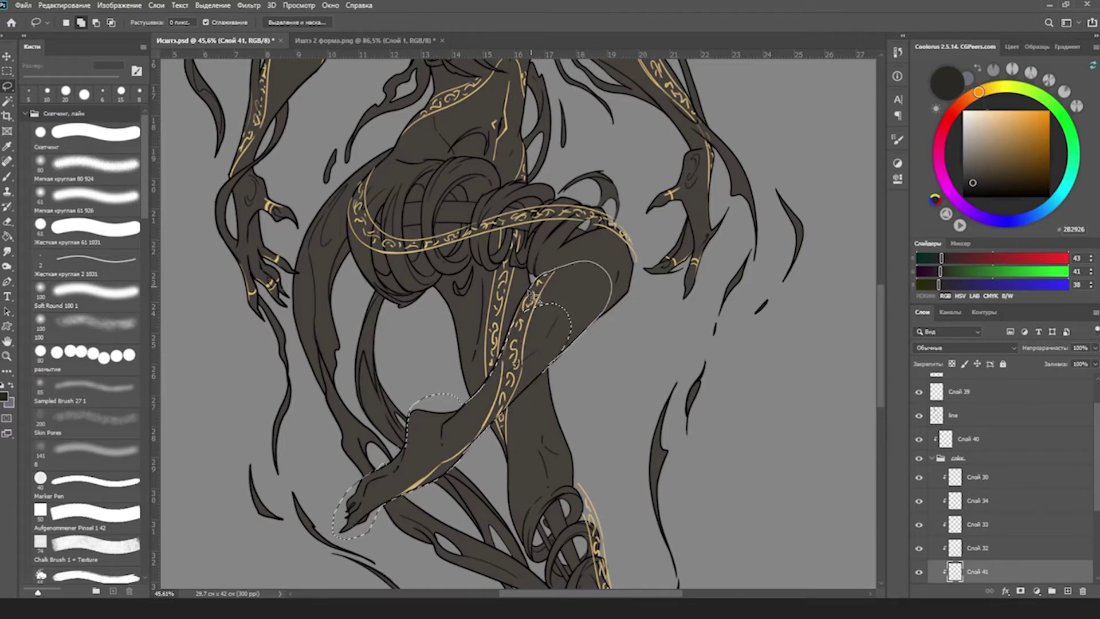
pyautogui.moveTo(533, 297)
pyautogui.mouseDown()
pyautogui.moveTo(567, 267)
pyautogui.moveTo(630, 252)
pyautogui.moveTo(630, 304)
pyautogui.moveTo(602, 323)
pyautogui.moveTo(545, 323)
pyautogui.moveTo(600, 322)
pyautogui.moveTo(587, 357)
pyautogui.moveTo(540, 400)
pyautogui.mouseUp()
pyautogui.press('b')
pyautogui.rightClick(851, 181)
pyautogui.press('z')
pyautogui.hotkey('ctrl', '0')
pyautogui.press('b')
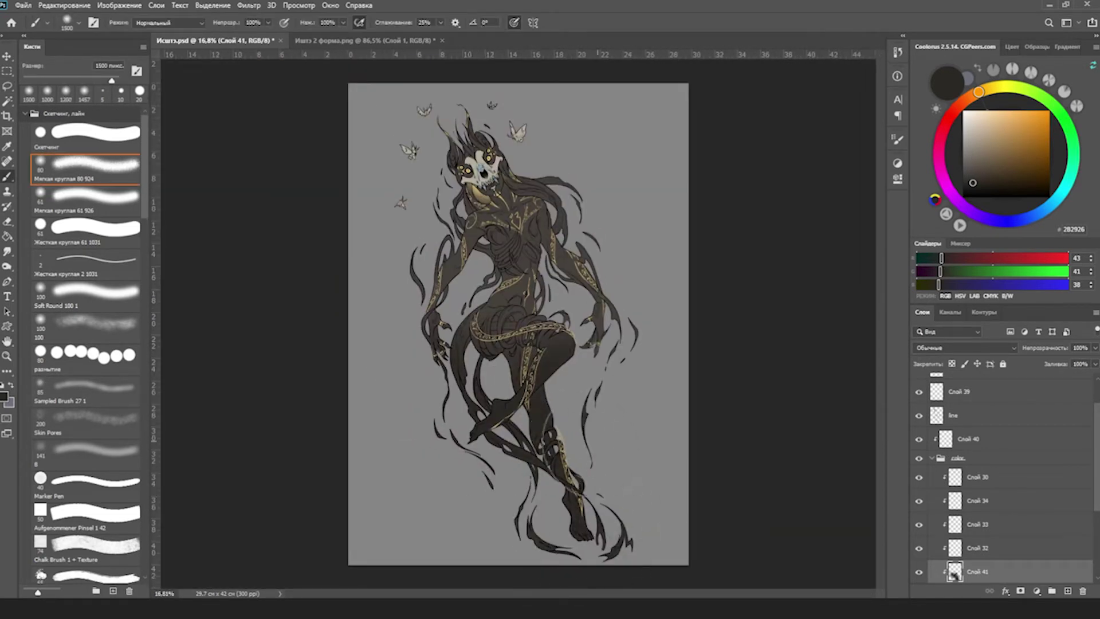
# Lasso the areas around both arms, shade them softly in dark brown #2B2926, and clear the selection.
pyautogui.press('l')
pyautogui.moveTo(492, 232)
pyautogui.mouseDown()
pyautogui.moveTo(452, 344)
pyautogui.moveTo(491, 240)
pyautogui.mouseUp()
pyautogui.moveTo(568, 221); pyautogui.dragTo(564, 293)
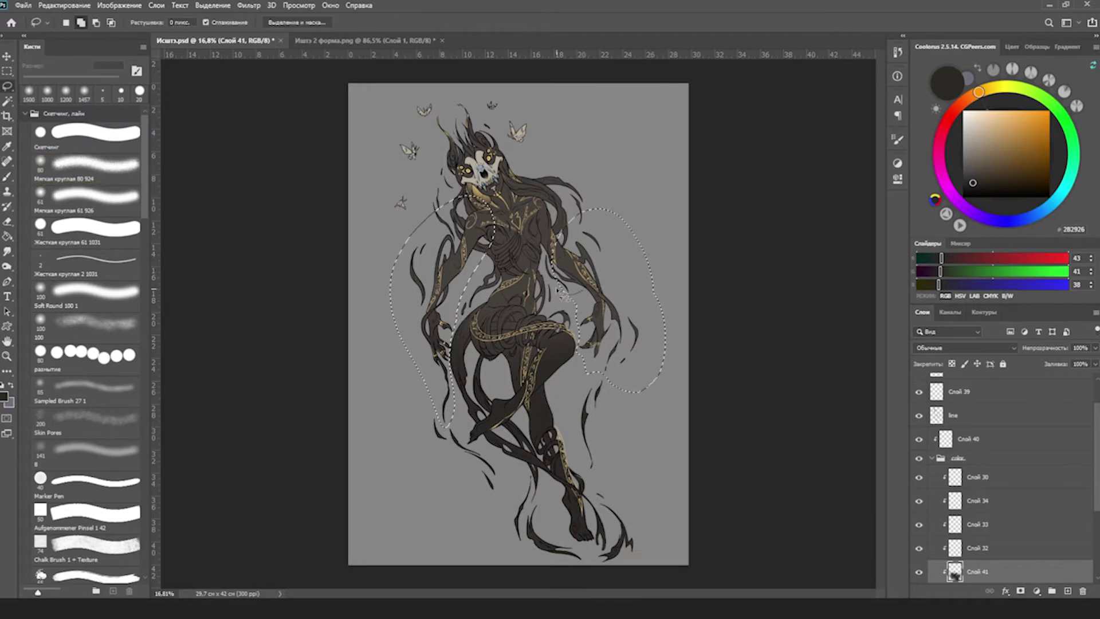
pyautogui.hotkey('ctrl', 'd')
# Lasso the hair beside the shoulder on the viewer's left, shade it softly in dark brown, and clear the selection.
pyautogui.moveTo(531, 163); pyautogui.dragTo(650, 144)
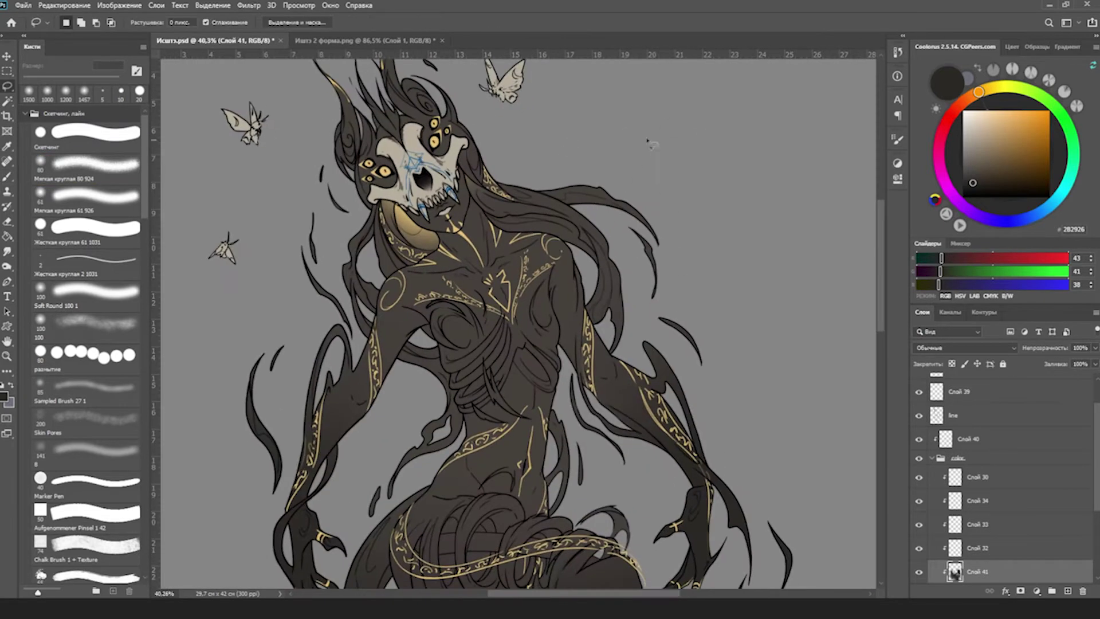
pyautogui.moveTo(370, 346)
pyautogui.mouseDown()
pyautogui.moveTo(435, 236)
pyautogui.moveTo(401, 257)
pyautogui.moveTo(381, 207)
pyautogui.mouseUp()
pyautogui.press('b')
pyautogui.hotkey('ctrl', 'd')
# Lasso the strands beside the ribs and waist on the viewer's left and shade them with the soft round brush at 700 px.
pyautogui.press('l')
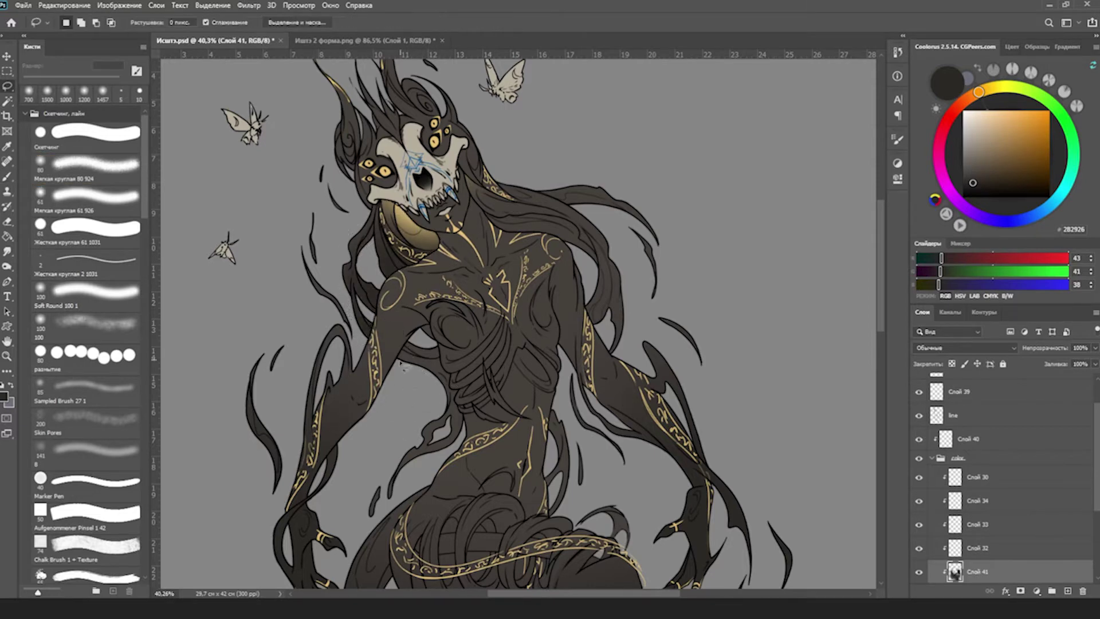
pyautogui.moveTo(442, 348); pyautogui.dragTo(456, 391)
pyautogui.moveTo(456, 446); pyautogui.dragTo(458, 453)
pyautogui.press('b')
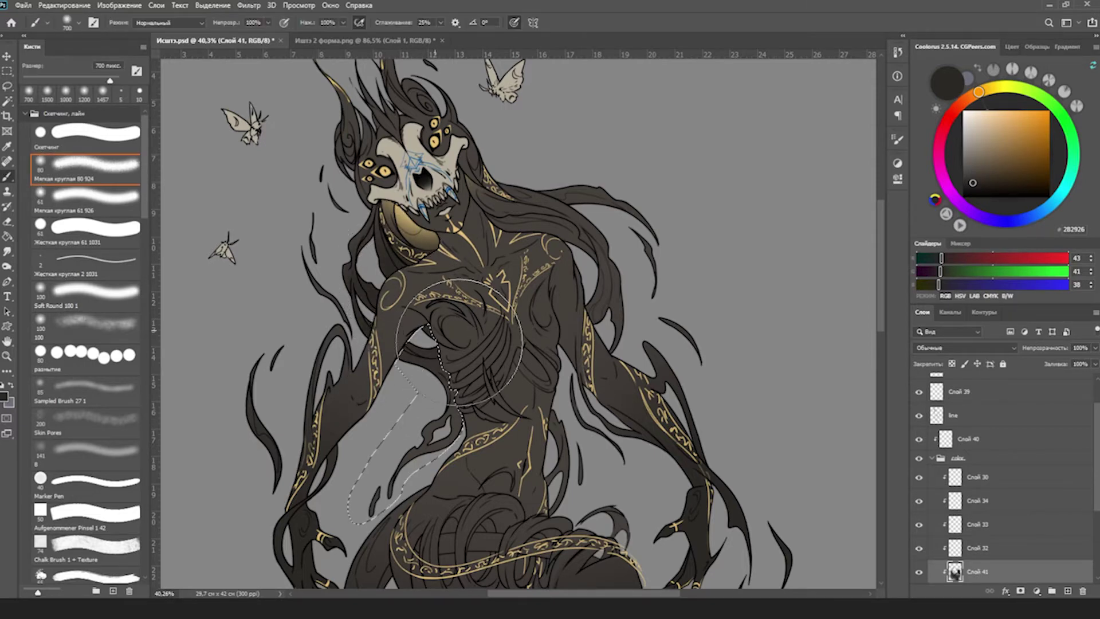
pyautogui.scroll(-5, 458, 401)
pyautogui.scroll(8, 484, 401)
# Lasso the upper arm on the viewer's right along the torso edge and shade it softly in dark brown #2B2926.
pyautogui.press('l')
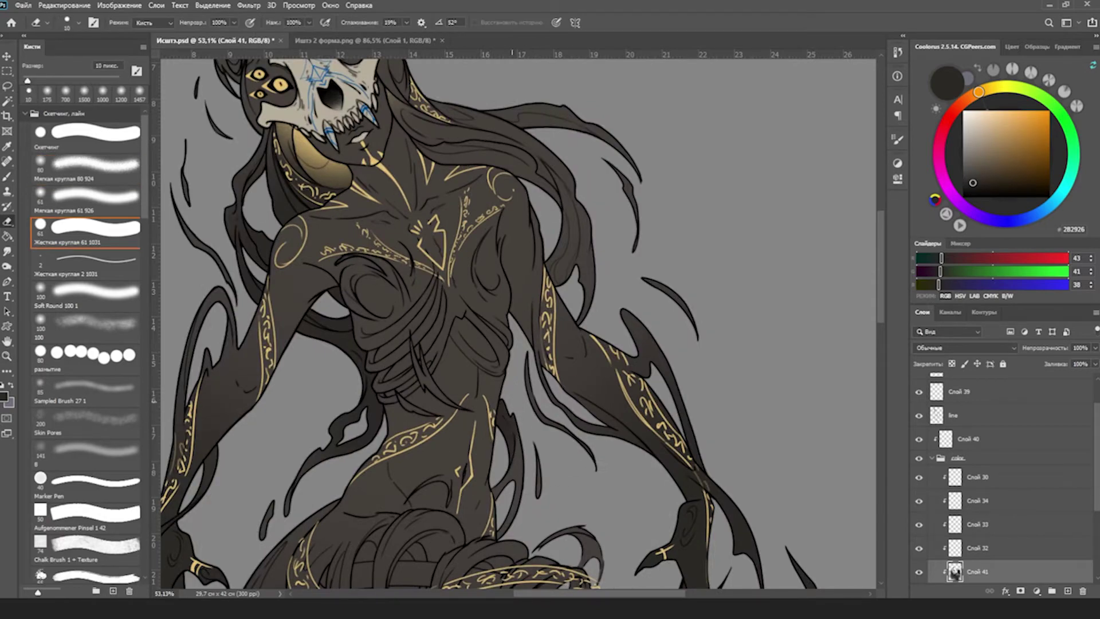
pyautogui.scroll(-3, 484, 401)
pyautogui.scroll(4, 484, 401)
pyautogui.moveTo(487, 287); pyautogui.dragTo(512, 373)
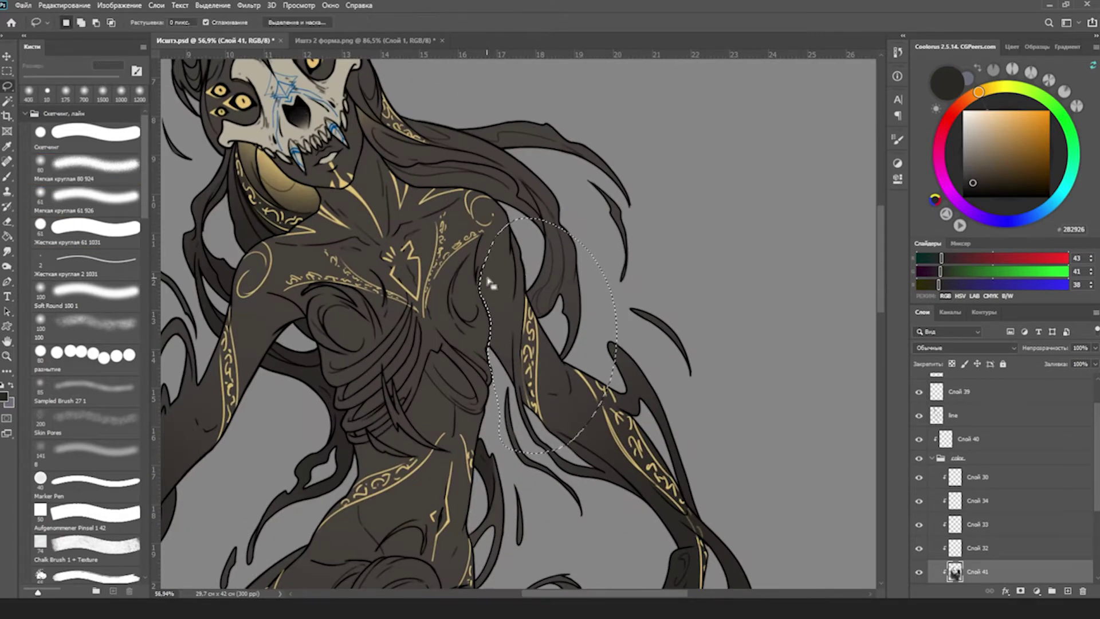
pyautogui.press('z')
pyautogui.scroll(-5, 609, 359)
pyautogui.scroll(5, 608, 359)
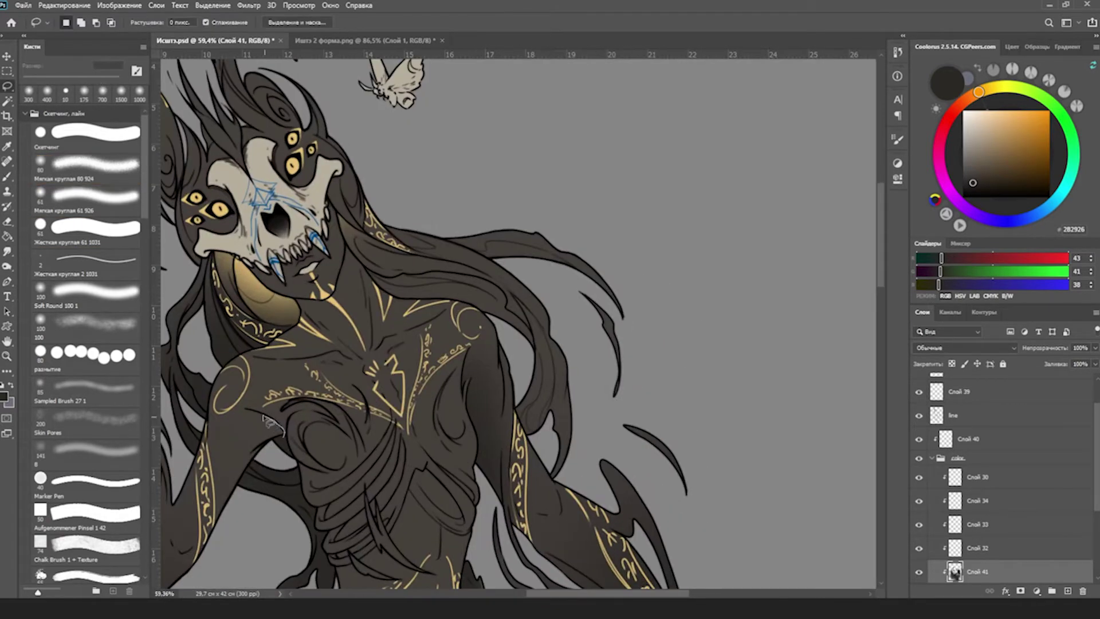
pyautogui.scroll(-6, 555, 208)
pyautogui.scroll(5, 554, 207)
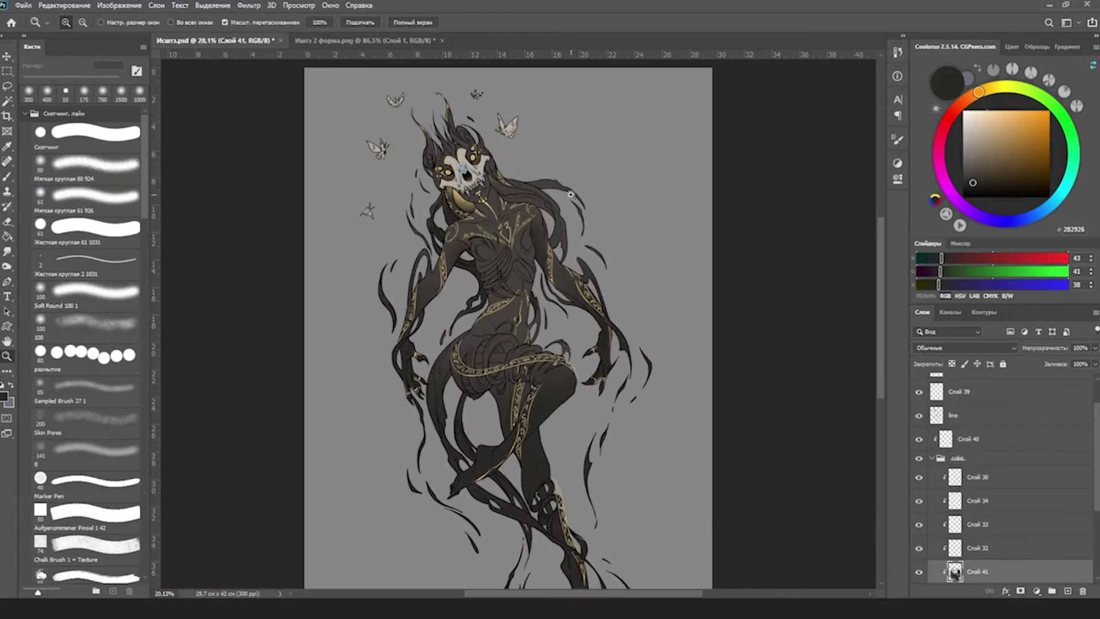
# Lasso the hair beside the neck and shoulder on the viewer's right and shade it softly in dark brown #2B2926.
pyautogui.press('e')
pyautogui.press('l')
pyautogui.scroll(3, 473, 126)
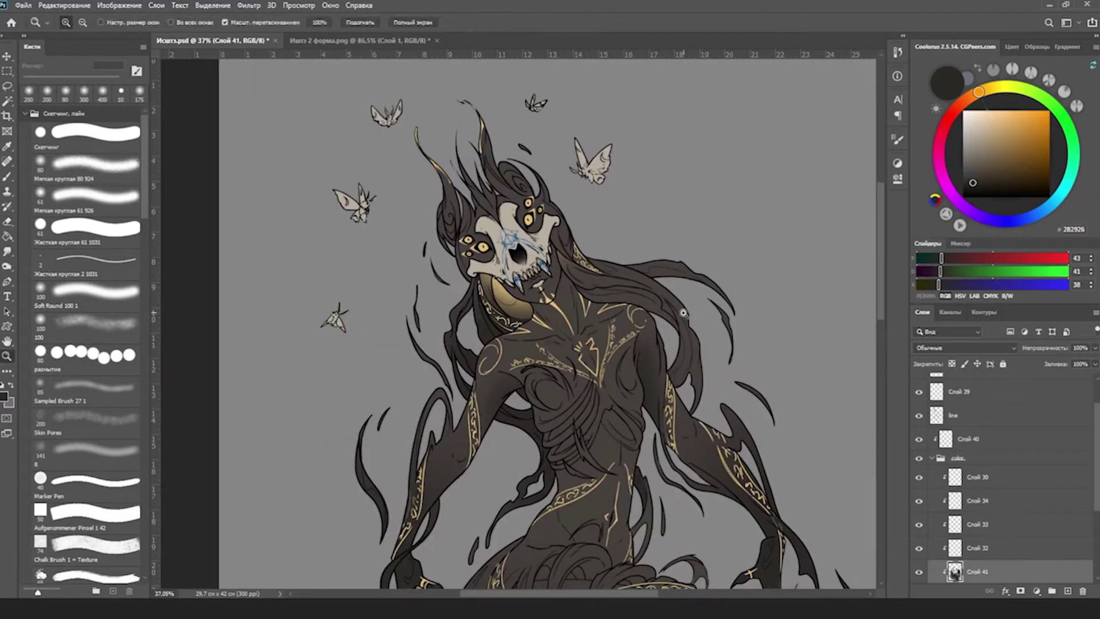
pyautogui.moveTo(487, 263)
pyautogui.mouseDown()
pyautogui.moveTo(522, 299)
pyautogui.moveTo(486, 264)
pyautogui.moveTo(574, 300)
pyautogui.moveTo(578, 275)
pyautogui.moveTo(598, 306)
pyautogui.moveTo(643, 231)
pyautogui.moveTo(636, 327)
pyautogui.moveTo(645, 295)
pyautogui.moveTo(641, 308)
pyautogui.moveTo(665, 326)
pyautogui.mouseUp()
pyautogui.press('z')
pyautogui.scroll(-6, 631, 249)
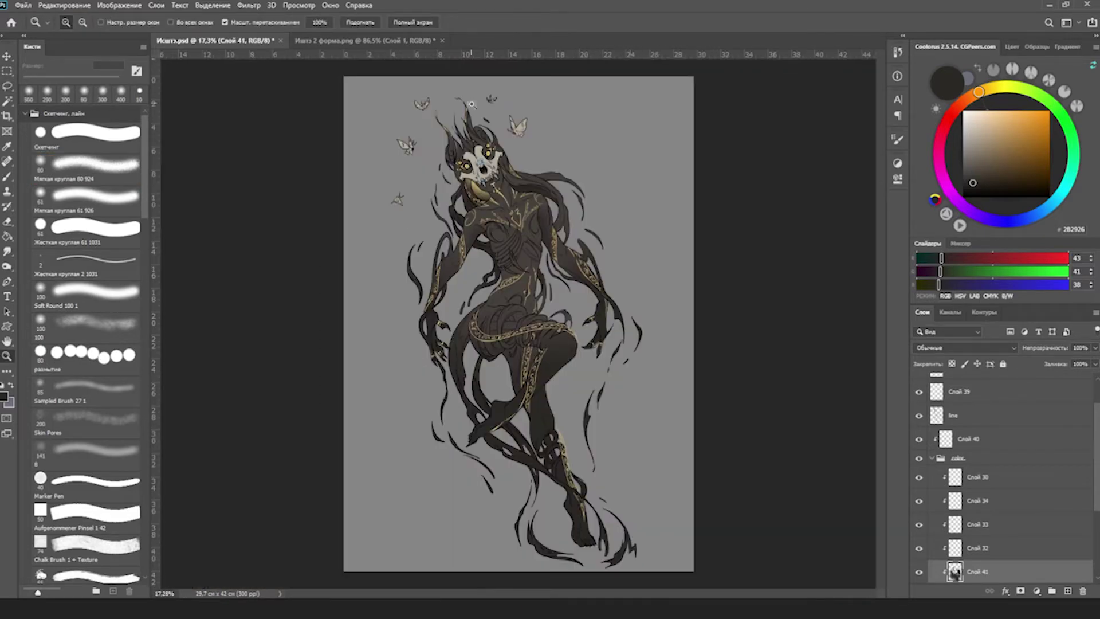
# Lasso the spiral curls on both sides of the creature's head and shade them softly with the Мягкая круглая 80 924 brush.
pyautogui.scroll(4, 471, 104)
pyautogui.press('b')
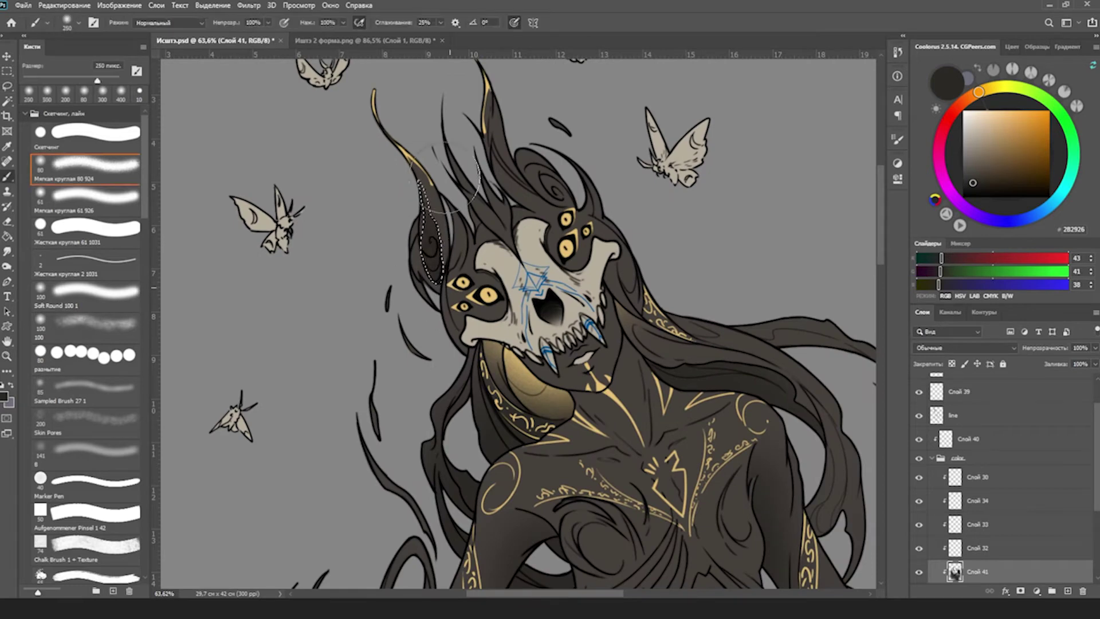
pyautogui.hotkey('ctrl', 'd')
pyautogui.press('l')
pyautogui.press('b')
pyautogui.press('l')
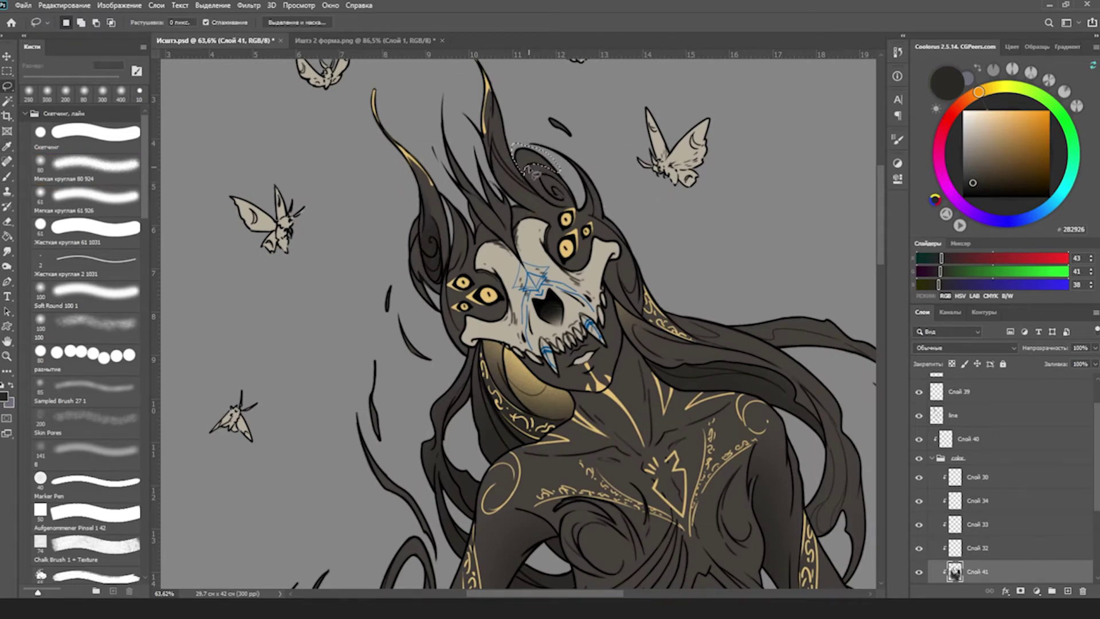
pyautogui.click(528, 172)
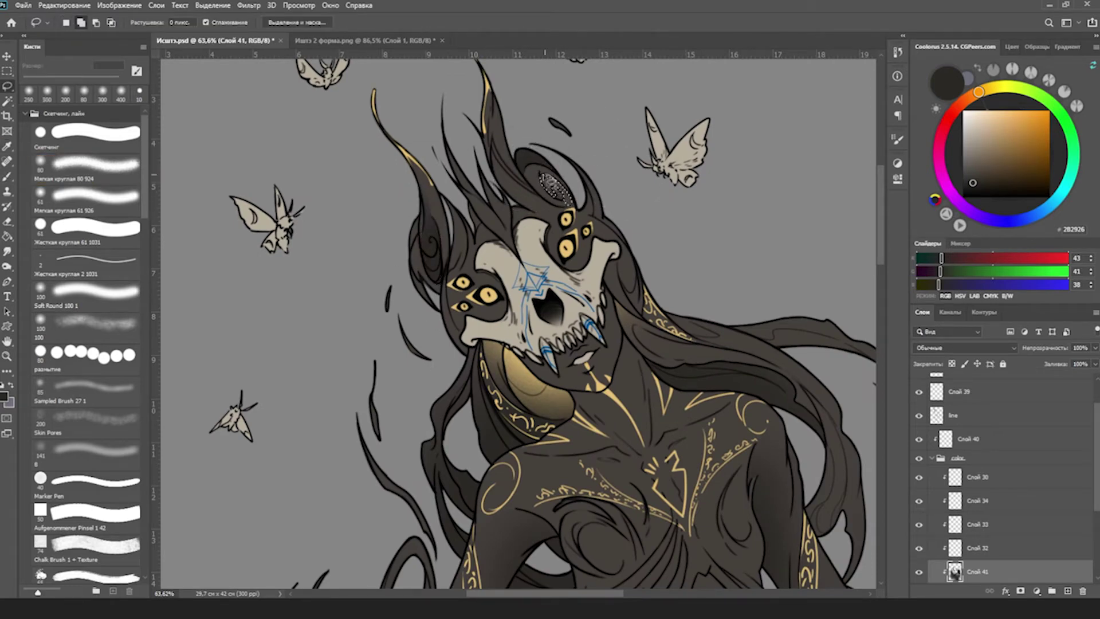
# Lasso the outer edge of the arm on the viewer's right, just above the elbow.
pyautogui.press('z')
pyautogui.scroll(-5, 613, 218)
pyautogui.scroll(3, 756, 292)
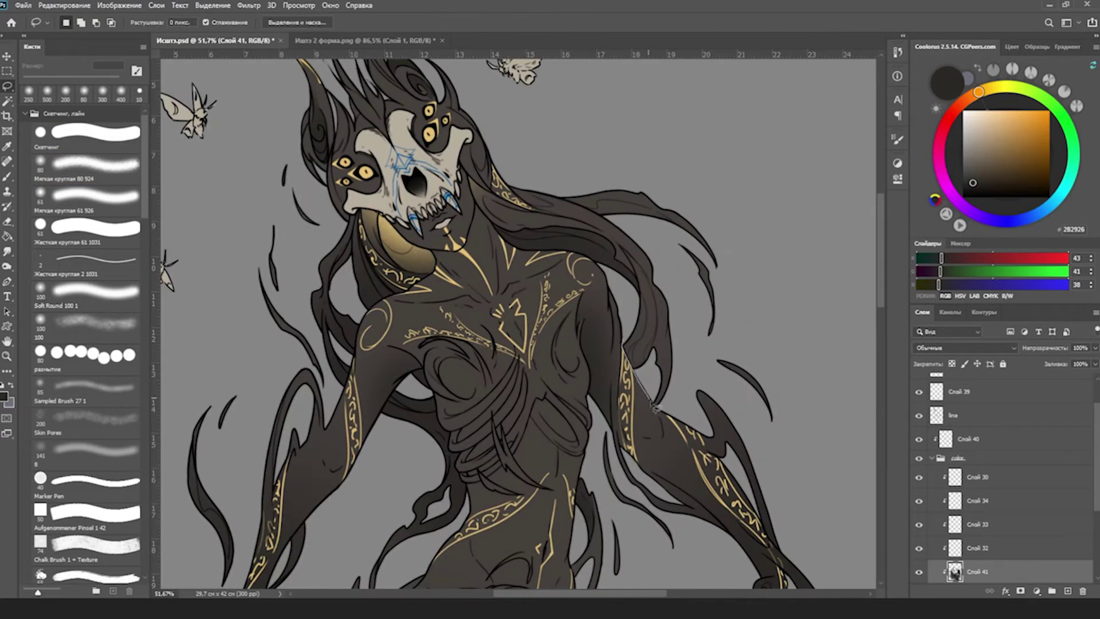
pyautogui.scroll(-3, 745, 283)
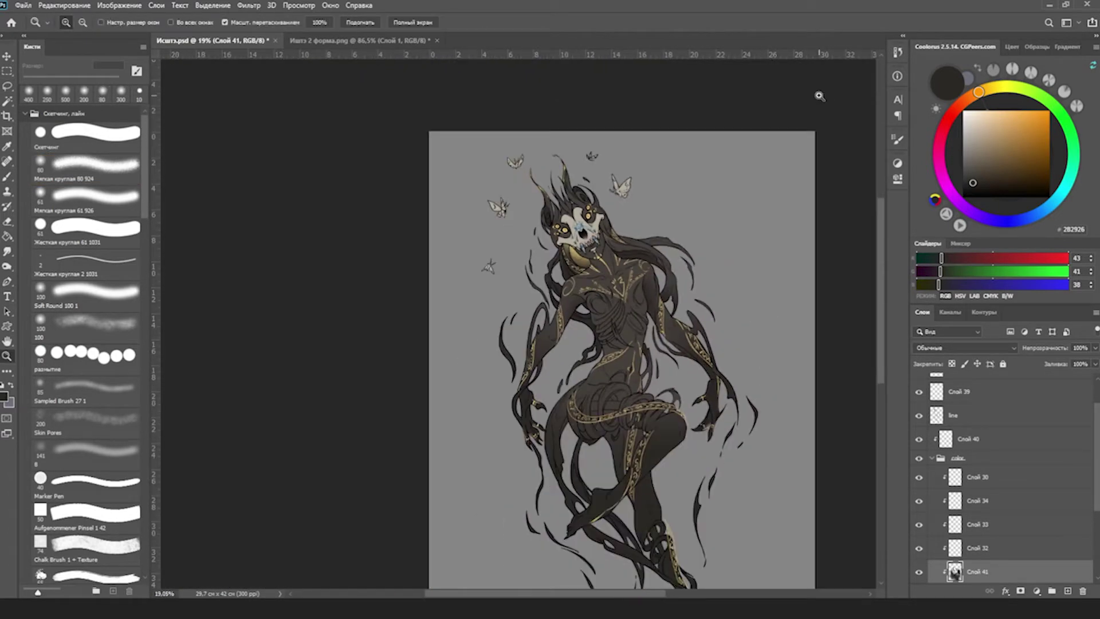
# Add a clipped layer above the soft shading layer and set it to Multiply at 45% opacity.
pyautogui.scroll(-2, 874, 262)
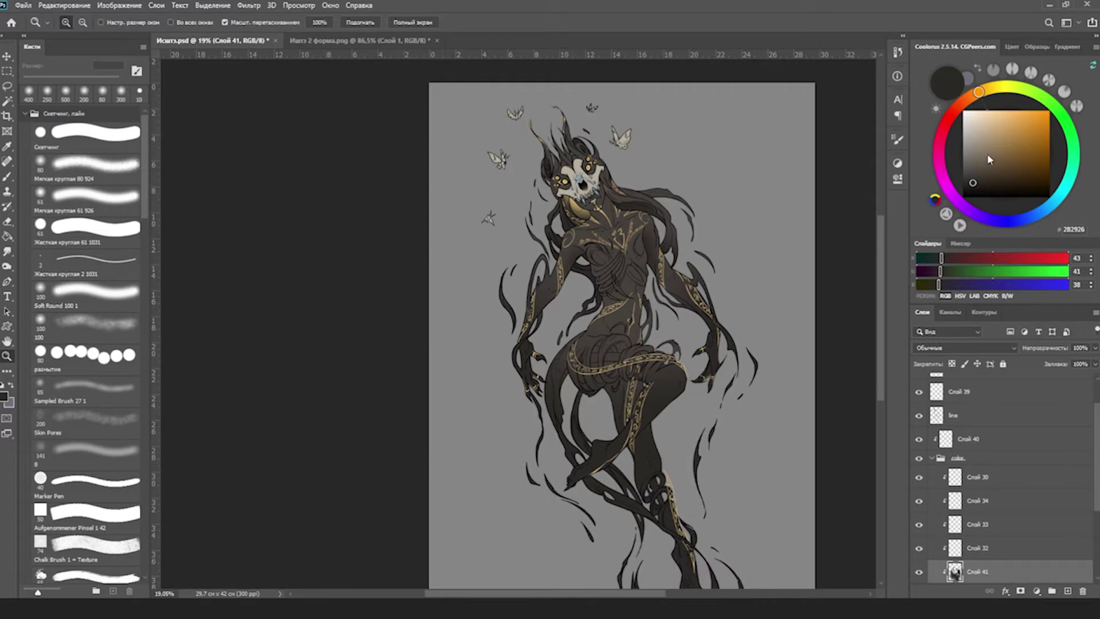
pyautogui.click(1067, 590)
pyautogui.hotkey('shift', 'alt', 'm')
pyautogui.press('4')
pyautogui.press('5')
# Paint the oval chest hollow on the viewer's left with the Жесткая круглая 61 1031 brush and set the layer opacity to 52%.
pyautogui.scroll(3, 608, 224)
pyautogui.press('b')
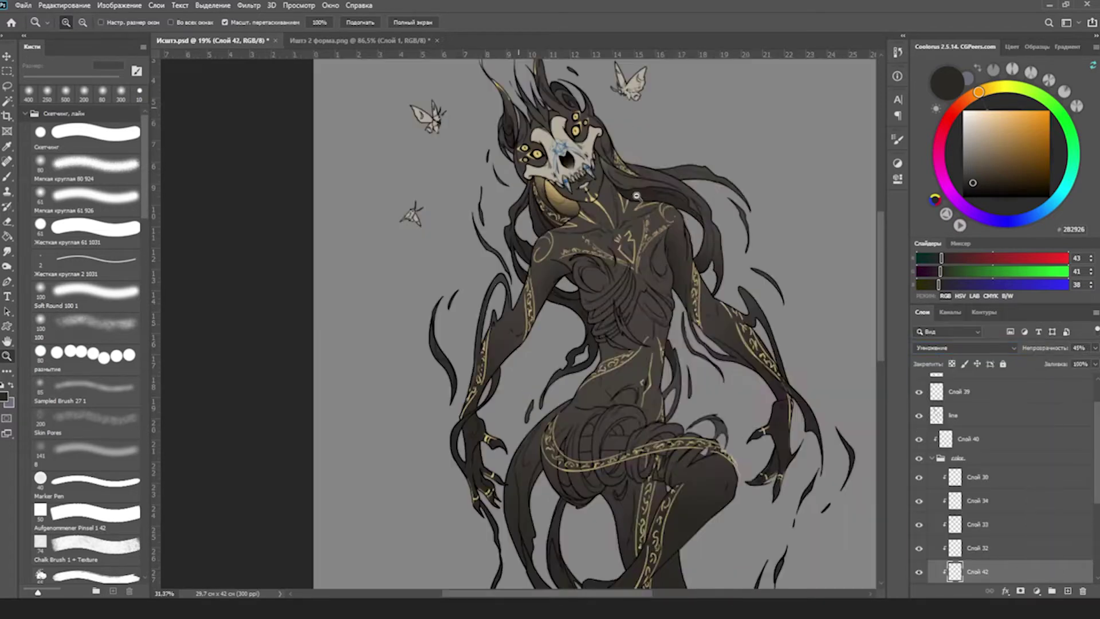
pyautogui.moveTo(583, 280); pyautogui.dragTo(594, 283)
pyautogui.press(']')
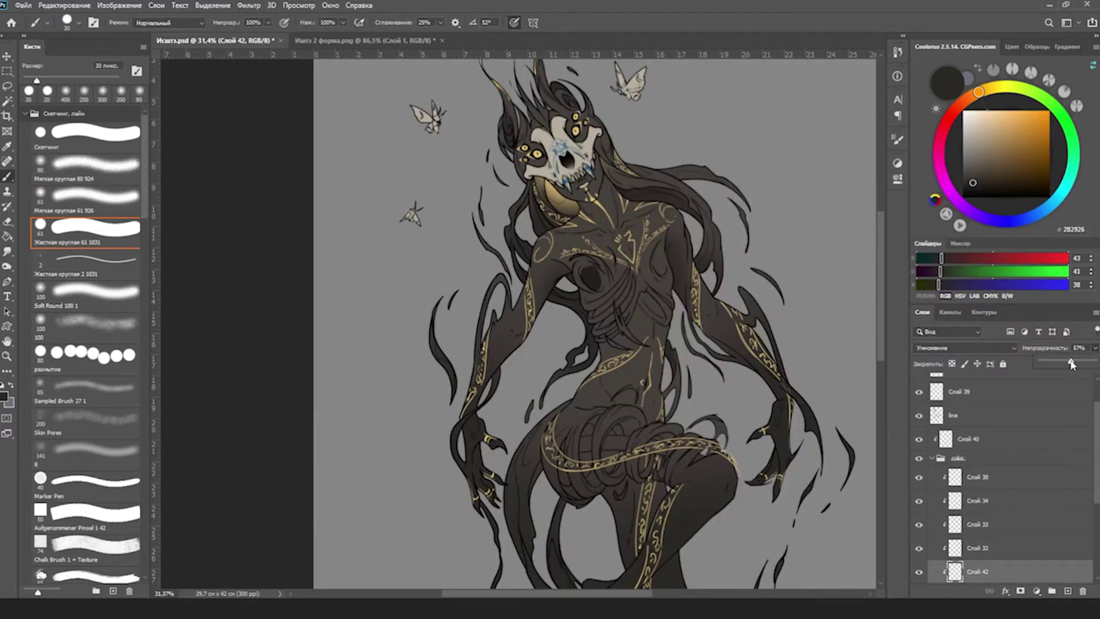
pyautogui.scroll(3, 612, 297)
pyautogui.press('[')
pyautogui.scroll(-3, 581, 273)
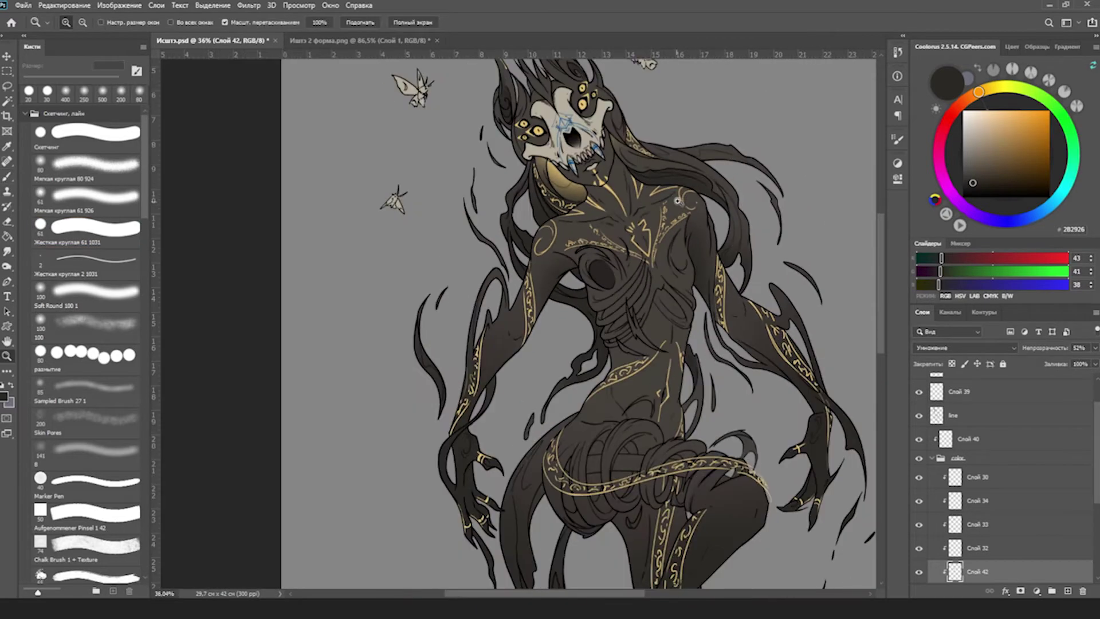
# Shade the chest crescent and lower rib gaps, trimming the edges with the Жесткая круглая 61 1031 eraser at 25 px.
pyautogui.scroll(4, 547, 296)
pyautogui.rightClick(696, 303)
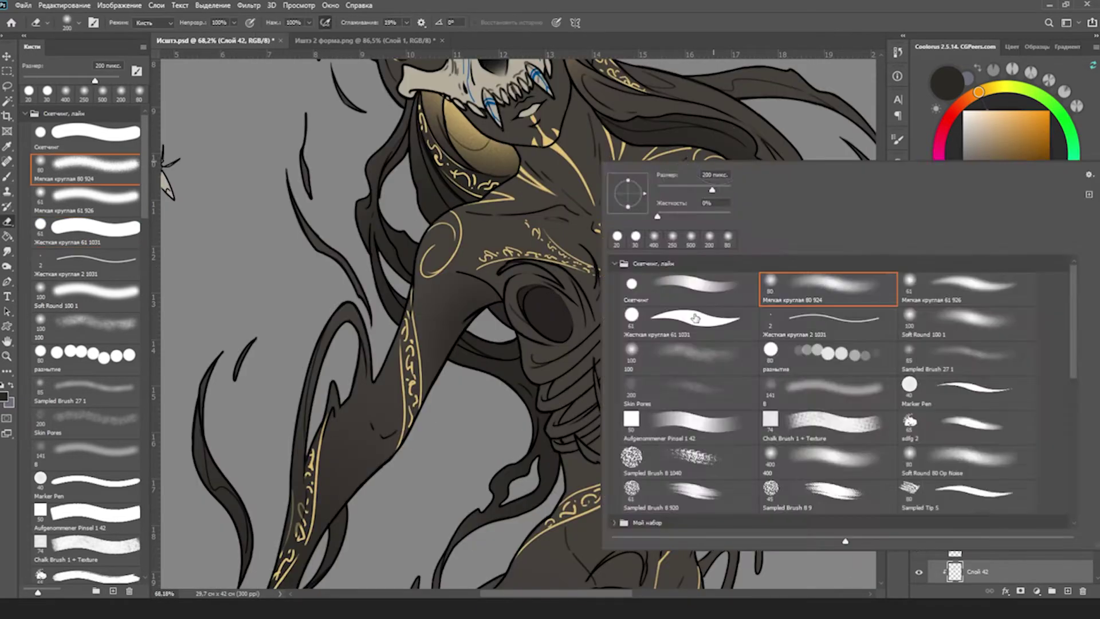
pyautogui.click(603, 426)
pyautogui.moveTo(549, 394); pyautogui.dragTo(566, 417)
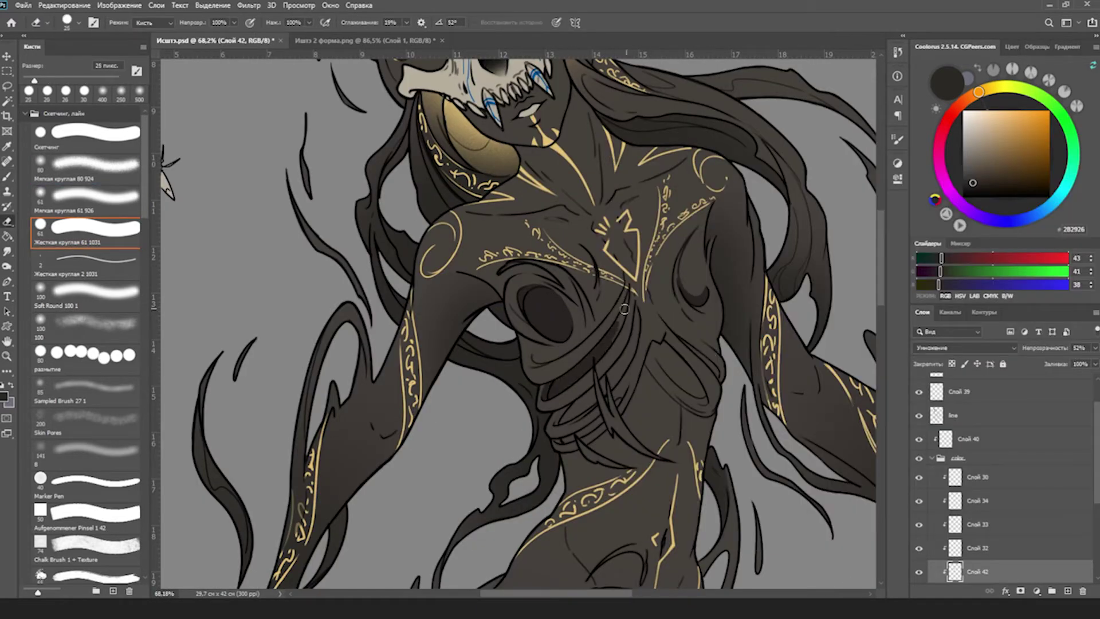
# Darken the gaps between the ribs on the viewer's left with the hard round brush at 15 px and clean up the edges.
pyautogui.press('[')
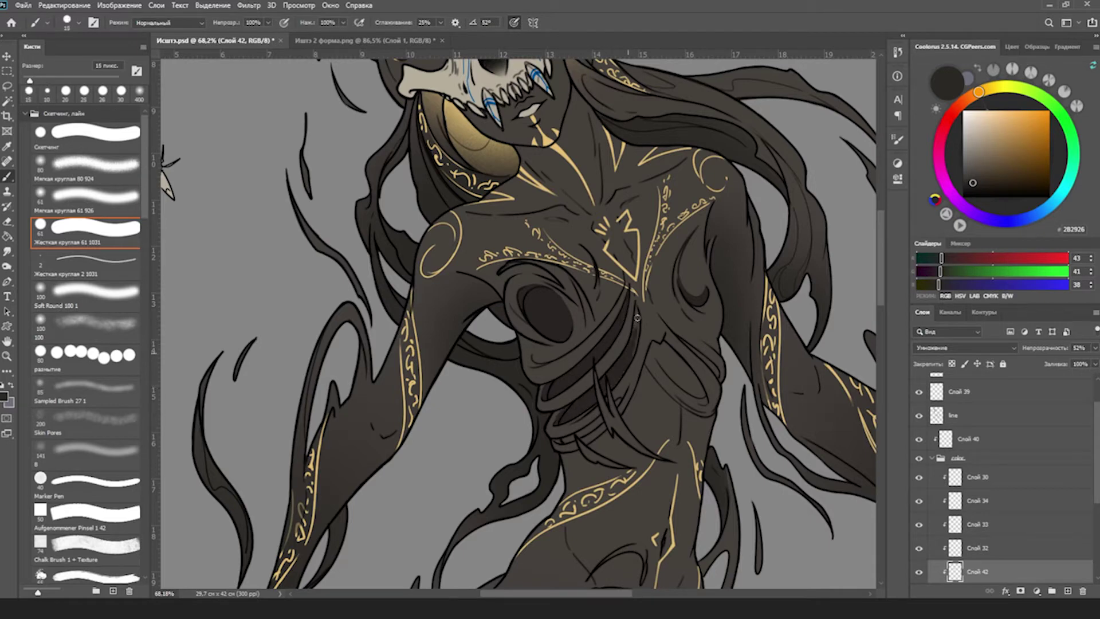
pyautogui.moveTo(715, 365); pyautogui.dragTo(558, 441)
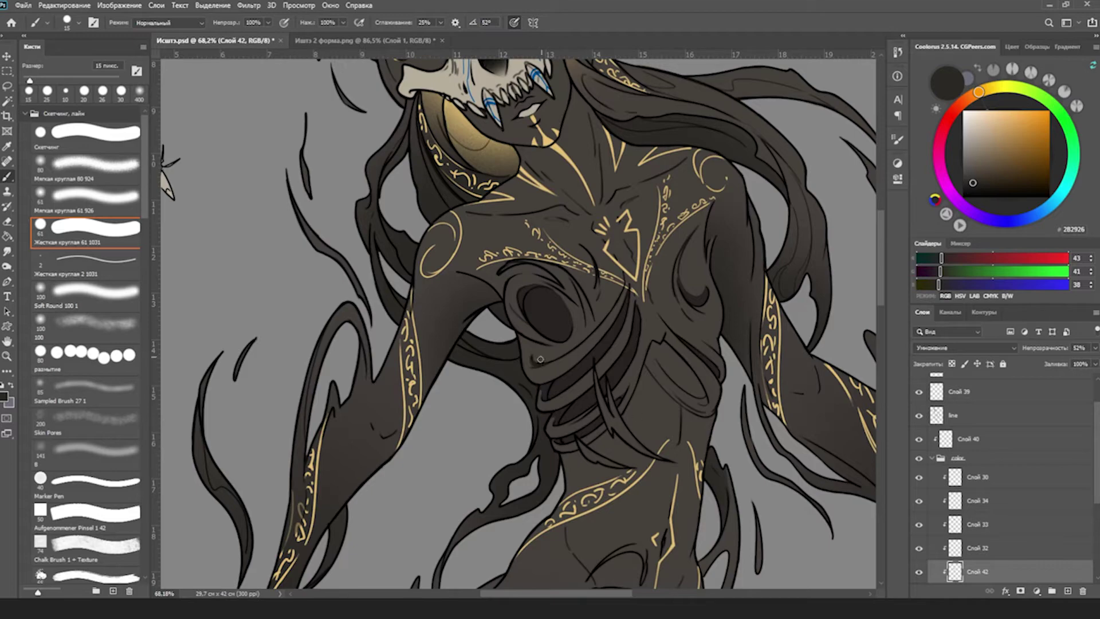
pyautogui.press('e')
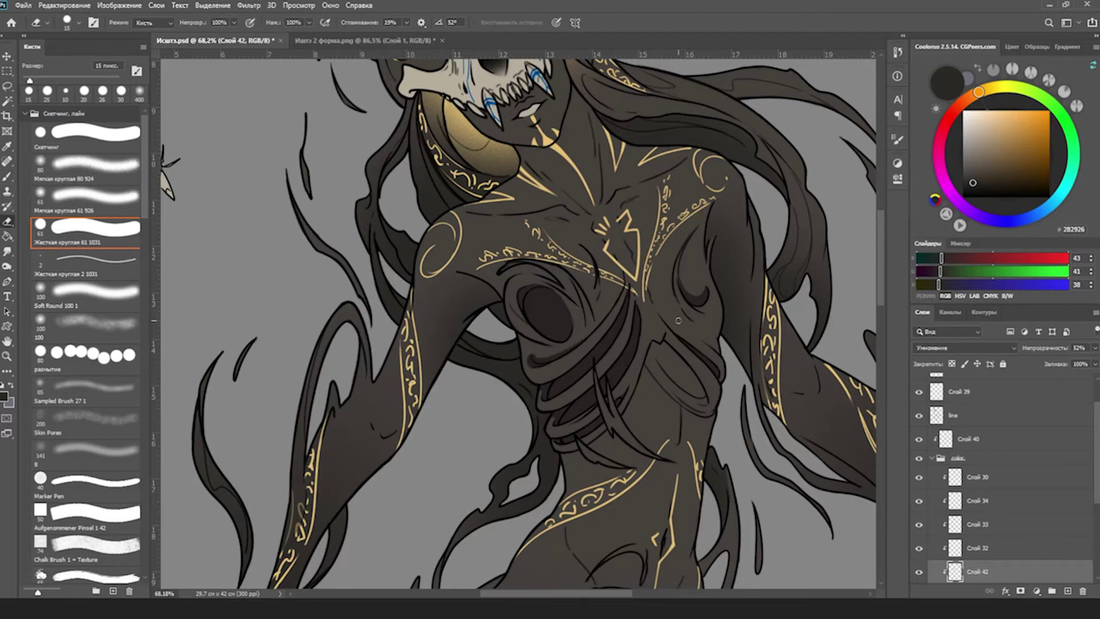
pyautogui.scroll(-3, 531, 348)
pyautogui.scroll(3, 631, 348)
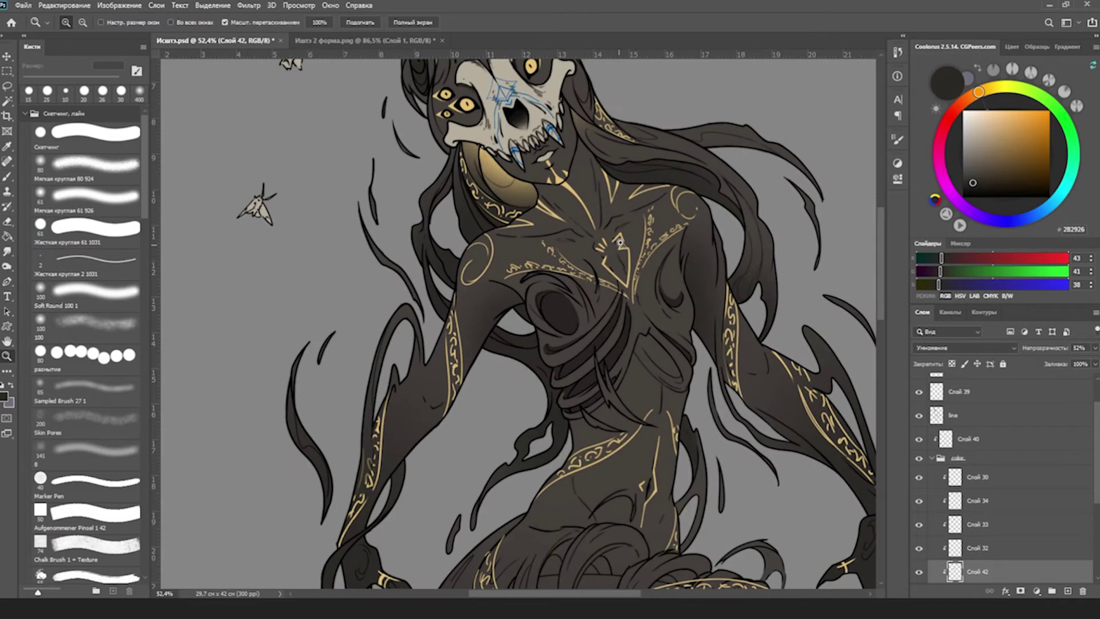
# Fill the oval ribcage opening on the viewer's right with dark shadow using the hard round brush at 15 px.
pyautogui.press('b')
pyautogui.moveTo(641, 348); pyautogui.dragTo(672, 387)
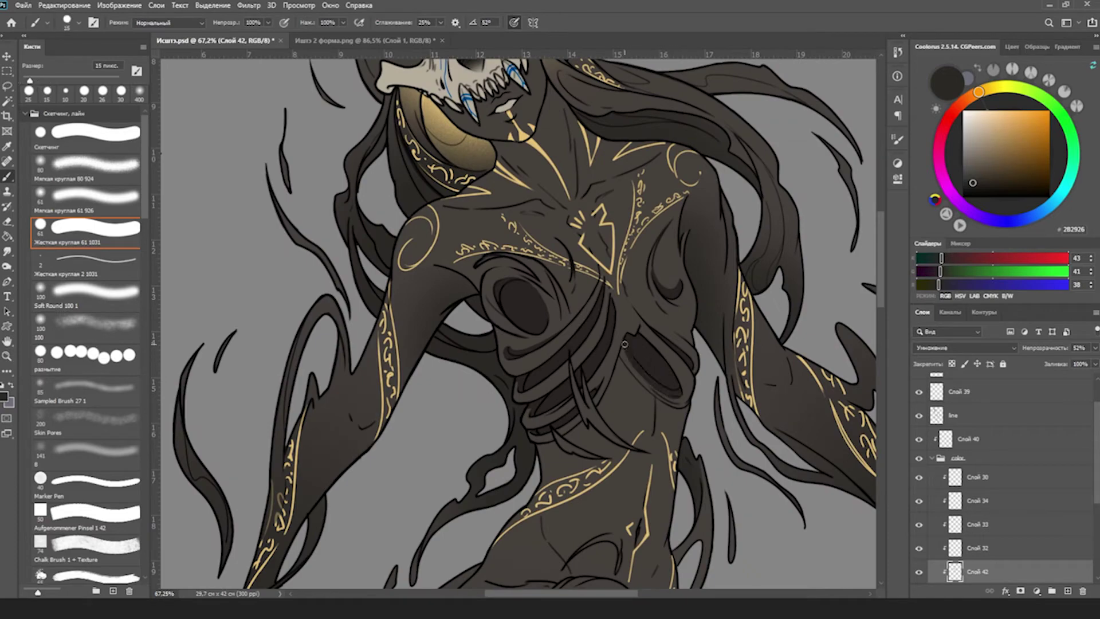
pyautogui.scroll(-3, 655, 330)
# Extend the dark shadow beneath the ribs on the viewer's right with a 25 px brush and trim it with a 15 px eraser.
pyautogui.press(']')
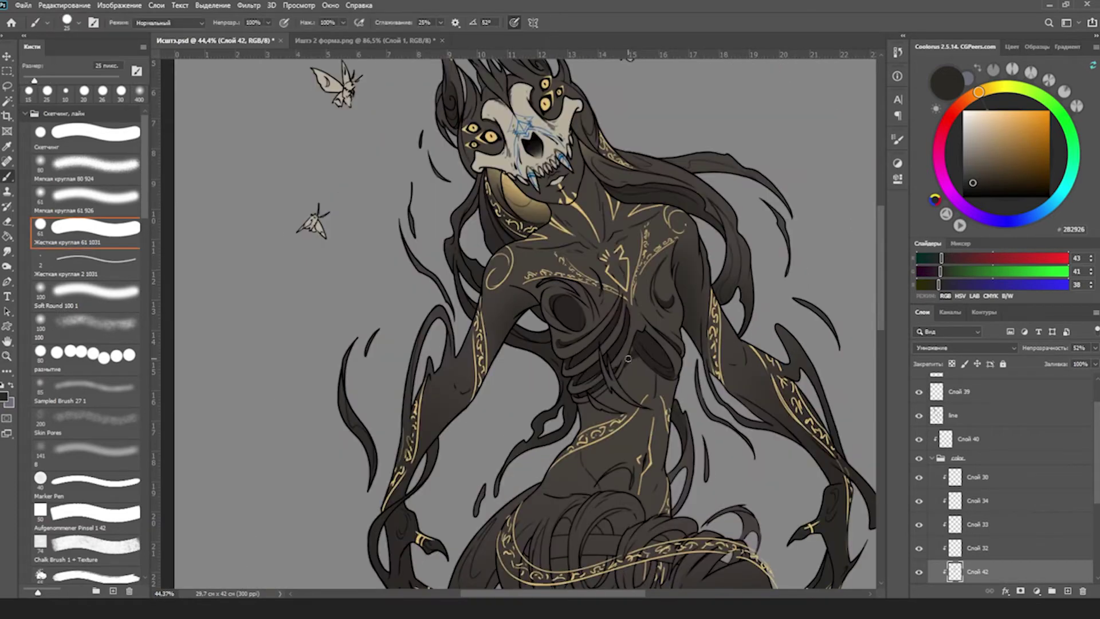
pyautogui.scroll(2, 613, 396)
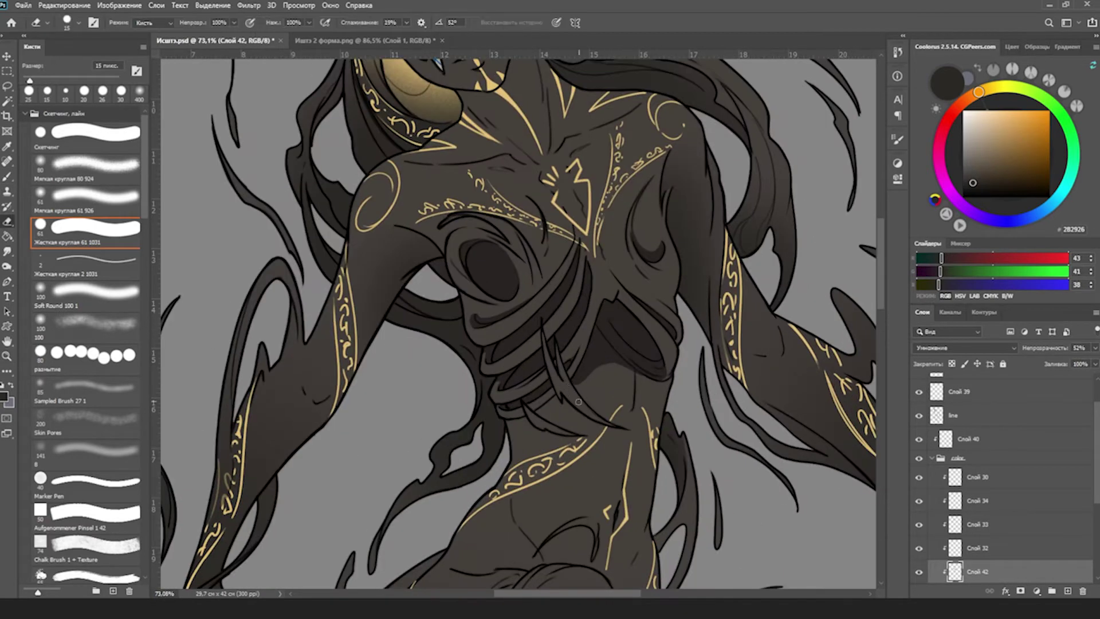
pyautogui.press('z')
pyautogui.scroll(-5, 533, 445)
pyautogui.scroll(4, 533, 446)
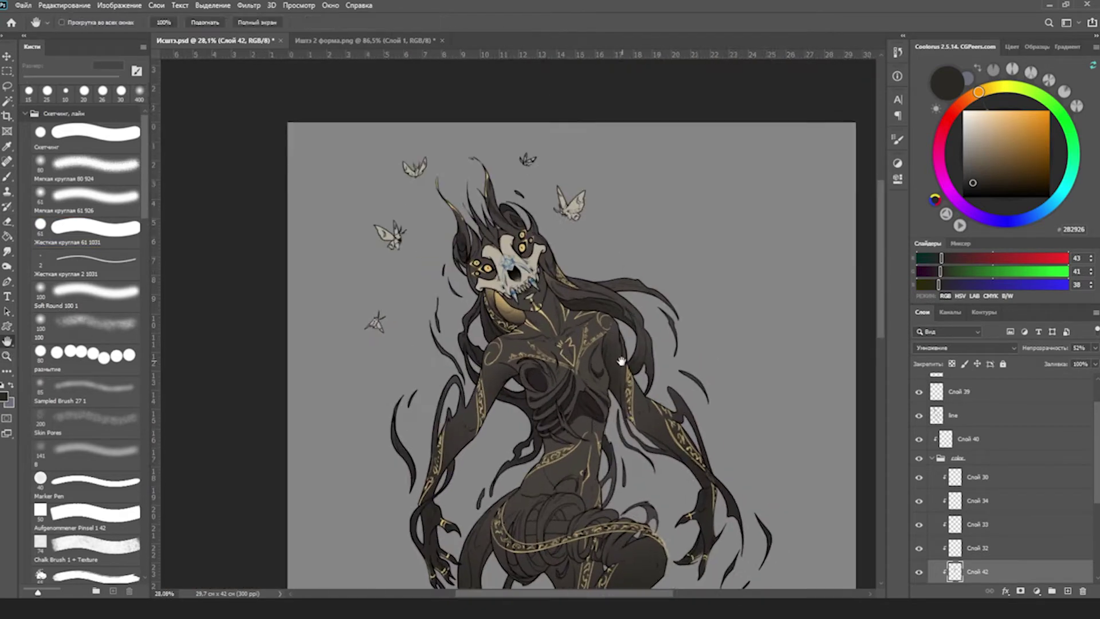
# Clean up the rib outlines on the viewer's right on the line layer with the Скетчинг eraser at 45 px, adding an empty layer above it.
pyautogui.press('b')
pyautogui.rightClick(715, 323)
pyautogui.doubleClick(715, 324)
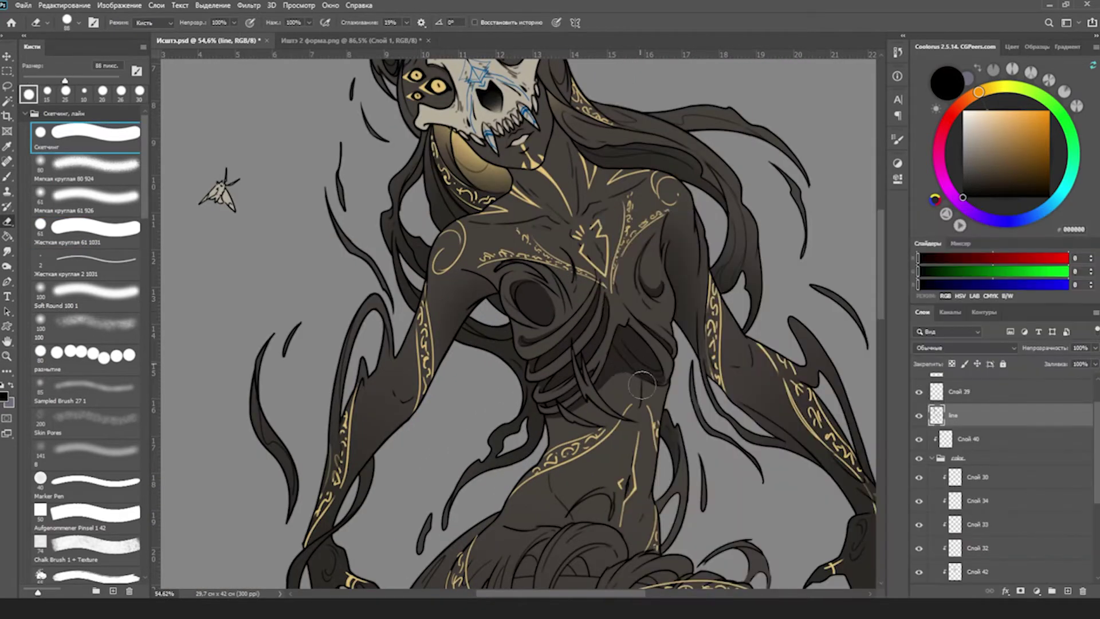
pyautogui.hotkey('ctrl', 'shift', 'alt', 'n')
pyautogui.click(983, 443)
pyautogui.press('e')
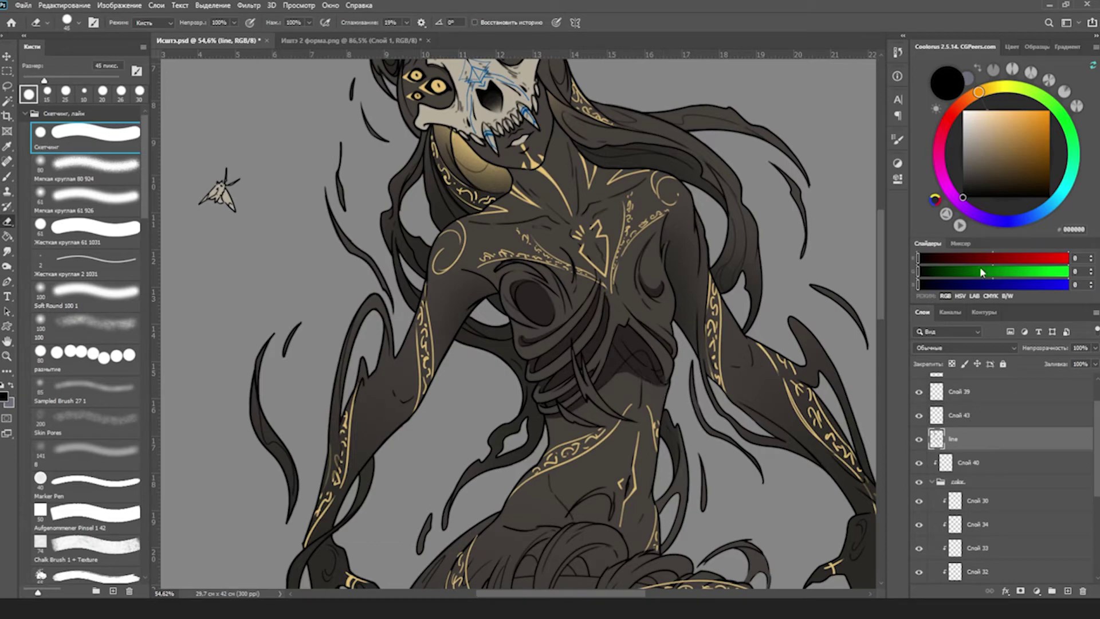
# Touch up the rib outlines on the new layer above the line art with a black 4 px brush.
pyautogui.press('b')
pyautogui.hotkey('alt', ']')
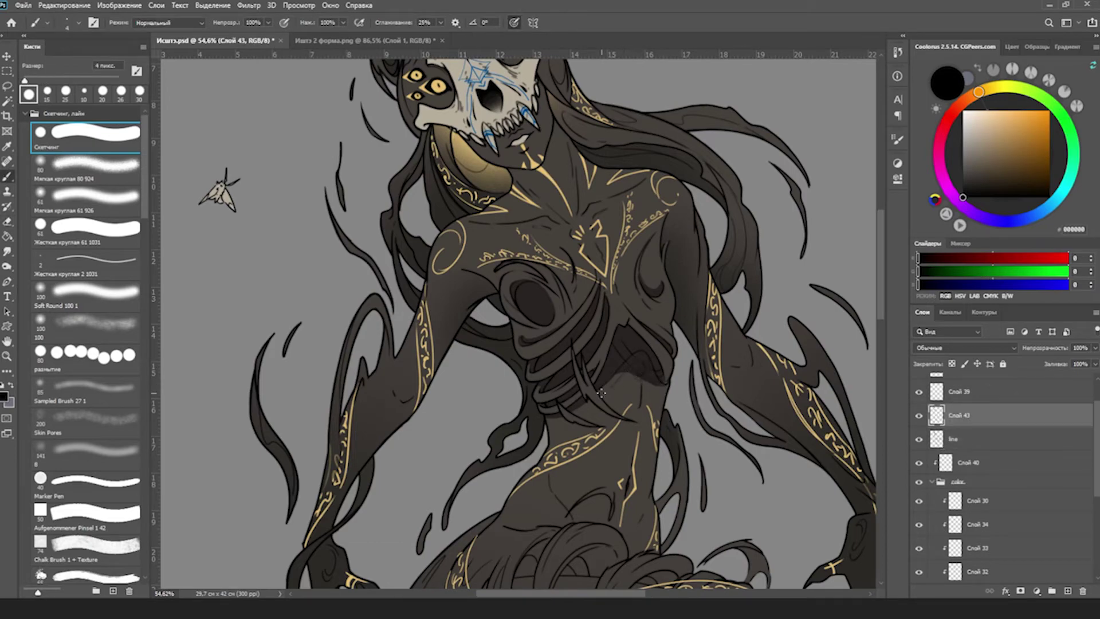
pyautogui.scroll(-3, 601, 393)
pyautogui.scroll(-3, 1003, 487)
# Erase along the lower edge of the rib shadow on the Multiply layer with the Скетчинг eraser at 45 px.
pyautogui.click(978, 521)
pyautogui.press('e')
pyautogui.rightClick(601, 209)
pyautogui.press('Escape')
pyautogui.scroll(3, 607, 381)
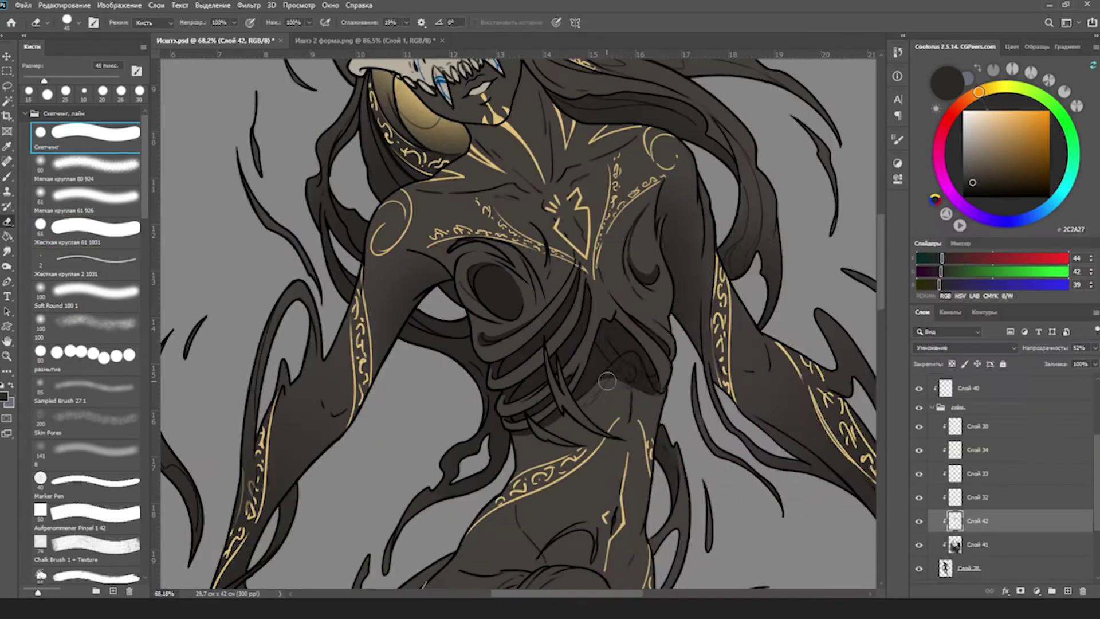
# Reshape the shadow under the ribs on the viewer's right with the Жесткая круглая 61 1031 brush at 15 px in #2C2A27.
pyautogui.press('.')
pyautogui.press('.')
pyautogui.press('.')
pyautogui.press('b')
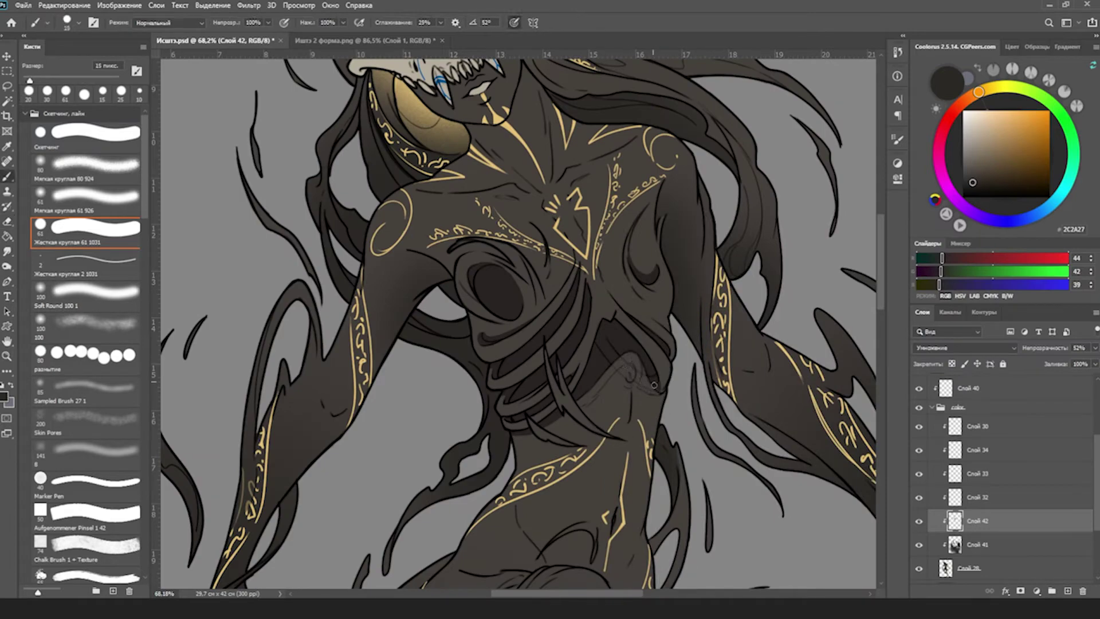
pyautogui.press('z')
pyautogui.scroll(-5, 629, 380)
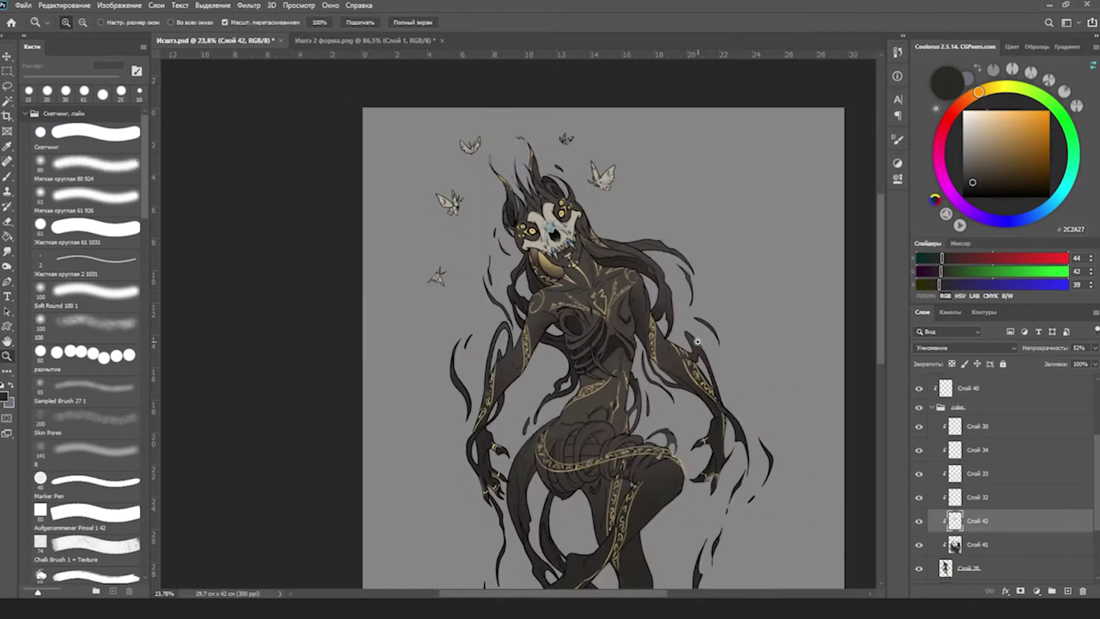
# Lasso the hair beside the skull mask on the viewer's right and shade it softly in #2C2A27.
pyautogui.scroll(3, 877, 249)
pyautogui.scroll(3, 542, 63)
pyautogui.press('l')
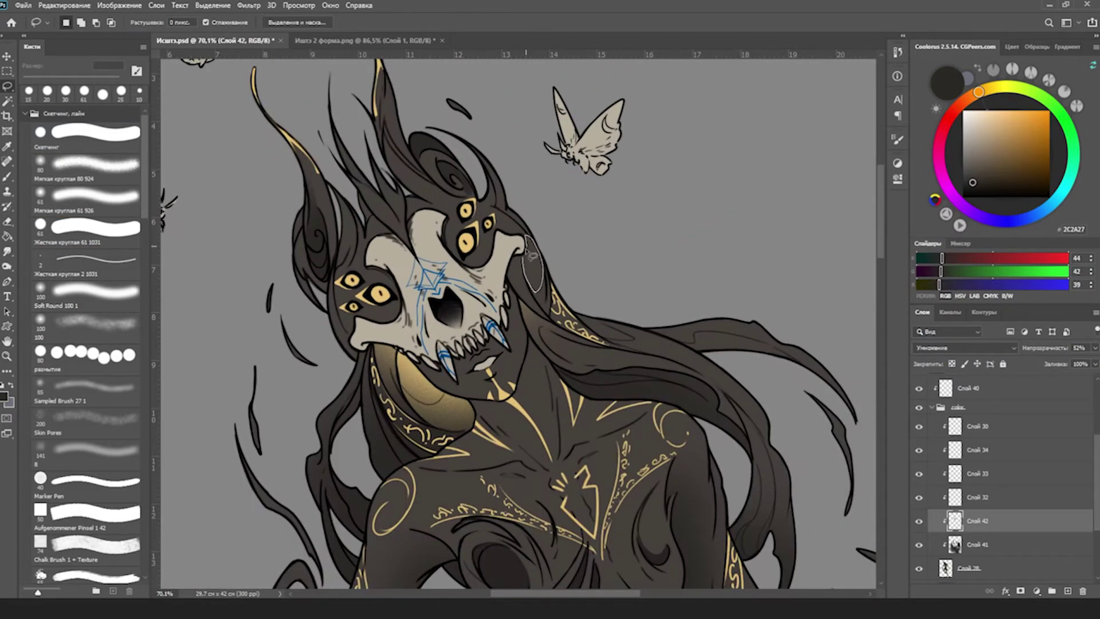
pyautogui.scroll(-1, 530, 275)
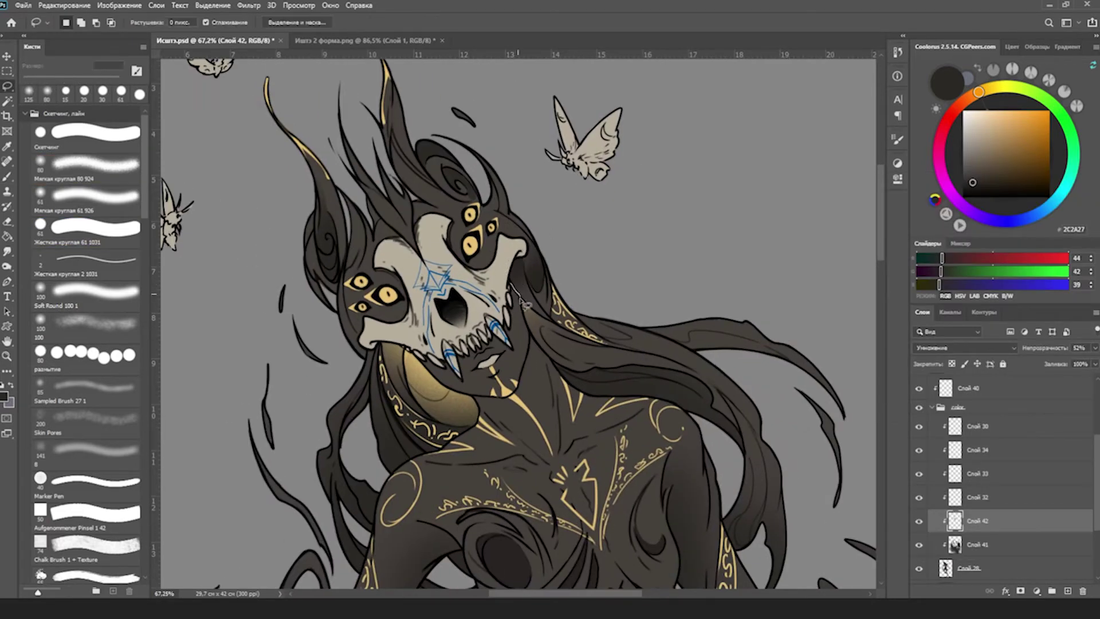
# Shade the face beneath the skull mask's teeth and around the chin, finishing with the Скетчинг brush at 15 px.
pyautogui.moveTo(414, 335); pyautogui.dragTo(461, 371)
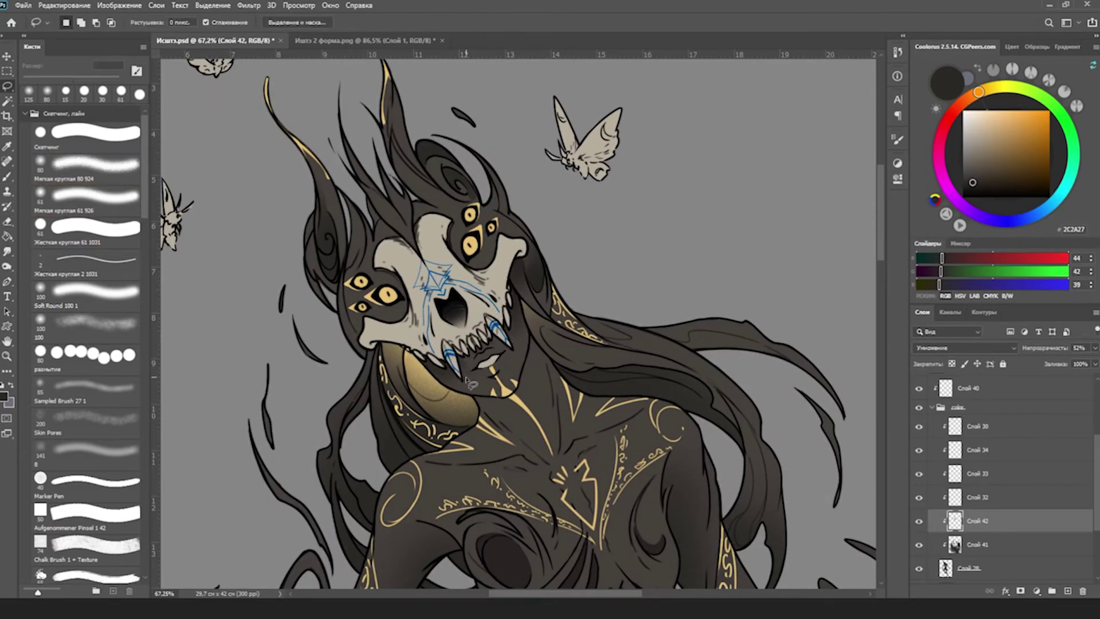
pyautogui.press('b')
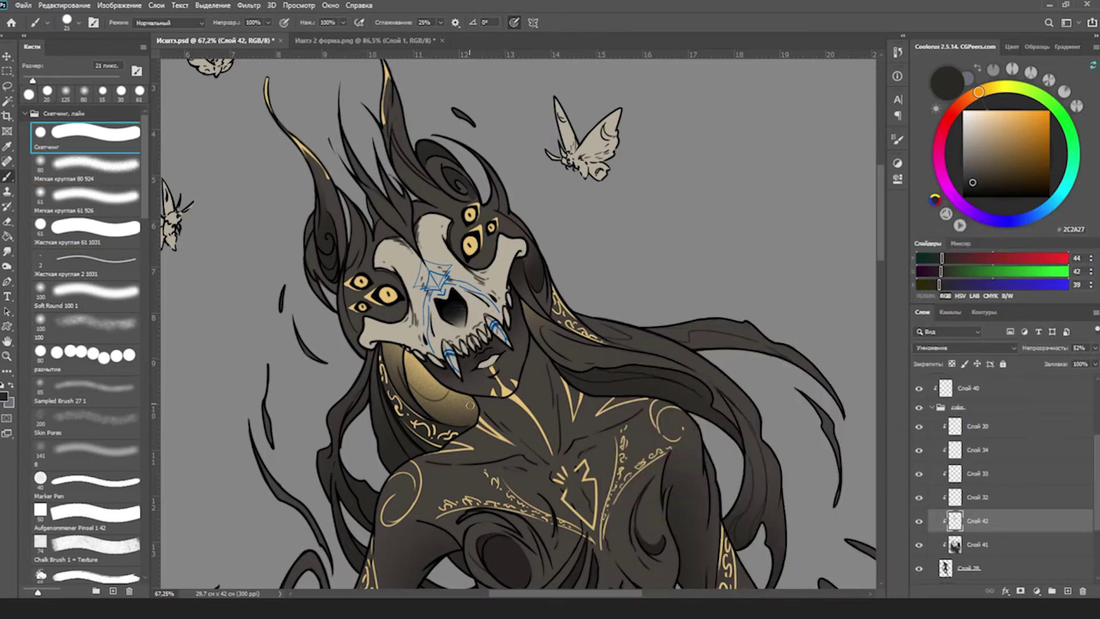
pyautogui.press('[')
pyautogui.scroll(-1, 432, 408)
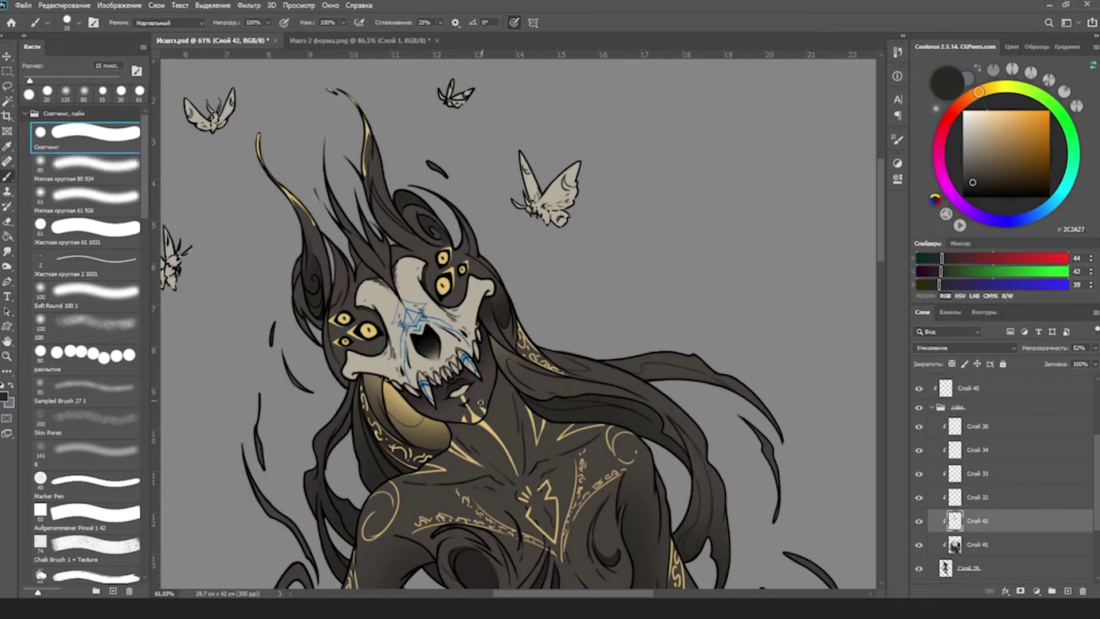
pyautogui.scroll(-10, 507, 374)
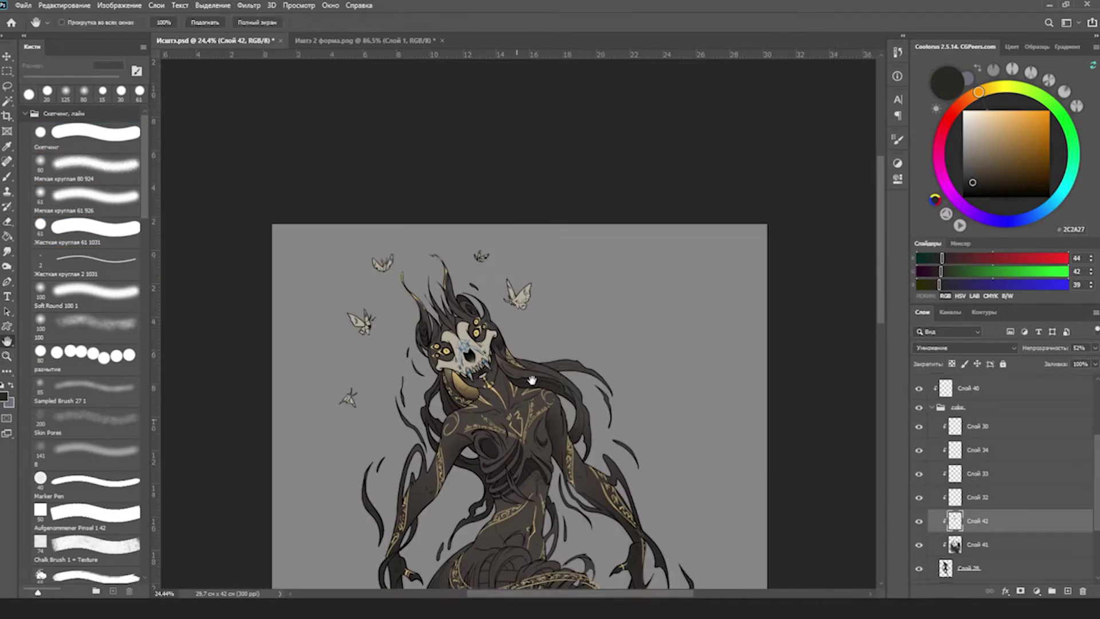
# Lasso the hair beside the gold ornament below the mask on the viewer's left for shading.
pyautogui.scroll(8, 507, 374)
pyautogui.rightClick(596, 339)
pyautogui.doubleClick(596, 340)
pyautogui.press('l')
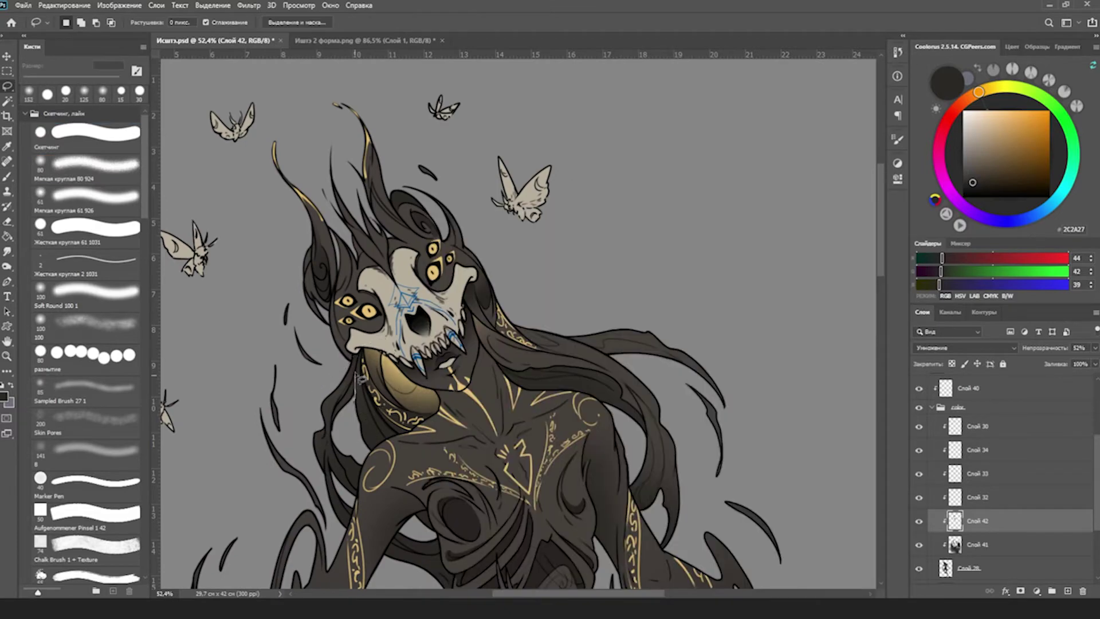
# Clean up the hair shading beside the gold ornament with the Скетчинг eraser at 10 px.
pyautogui.press('e')
pyautogui.scroll(-6, 555, 315)
pyautogui.scroll(7, 607, 255)
pyautogui.rightClick(608, 255)
pyautogui.doubleClick(627, 295)
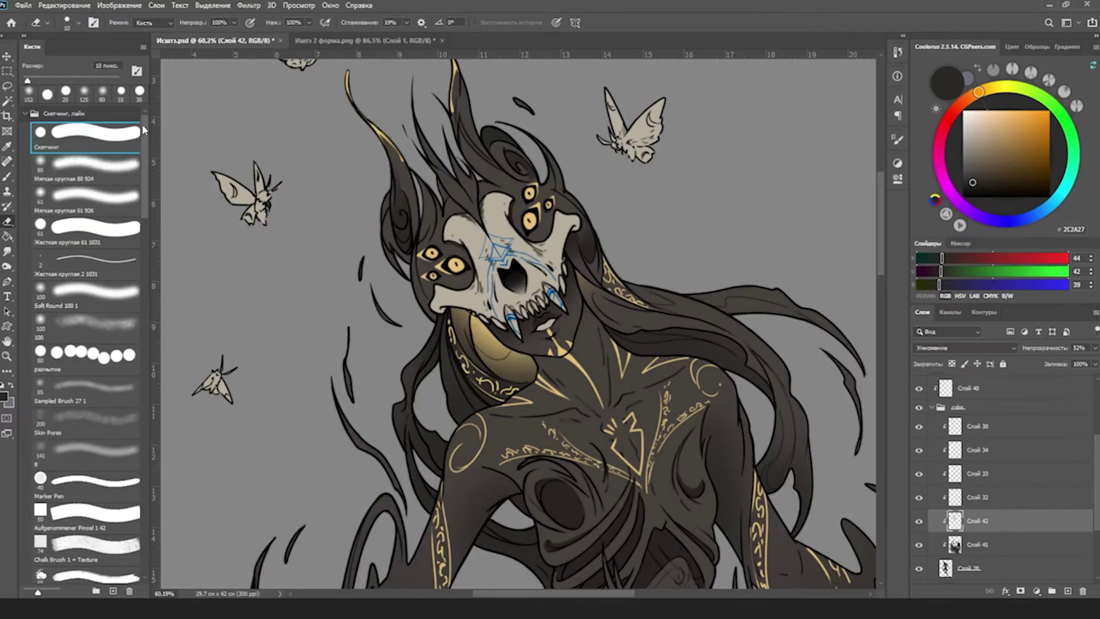
pyautogui.press(']')
pyautogui.press(']')
pyautogui.press(']')
pyautogui.hotkey('alt', '[')
pyautogui.scroll(-2, 443, 358)
pyautogui.press('[')
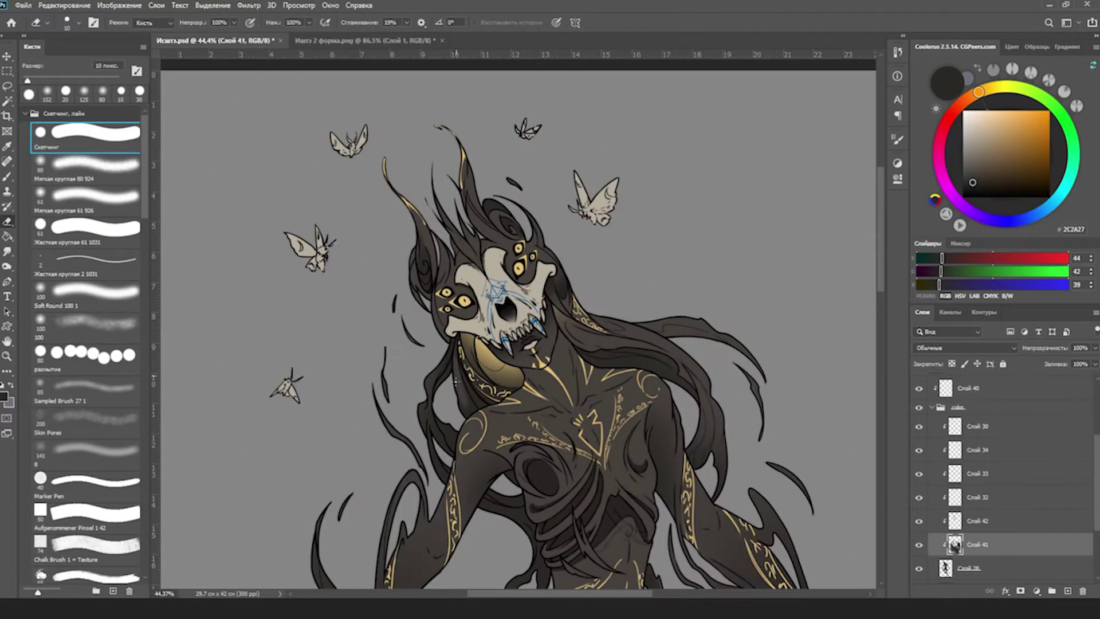
# Lasso the neck and upper chest beneath the chin on layer Слой 42 and shade the area in #2C2A27.
pyautogui.press('l')
pyautogui.scroll(-2, 458, 378)
pyautogui.hotkey('alt', ']')
pyautogui.scroll(3, 458, 378)
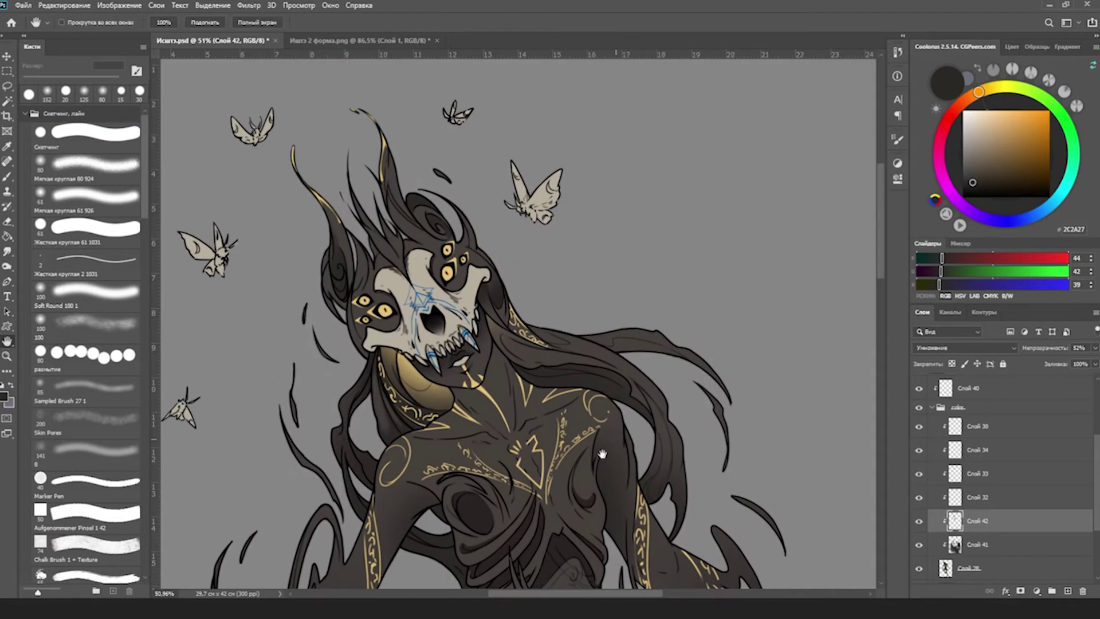
pyautogui.moveTo(452, 383); pyautogui.dragTo(476, 360)
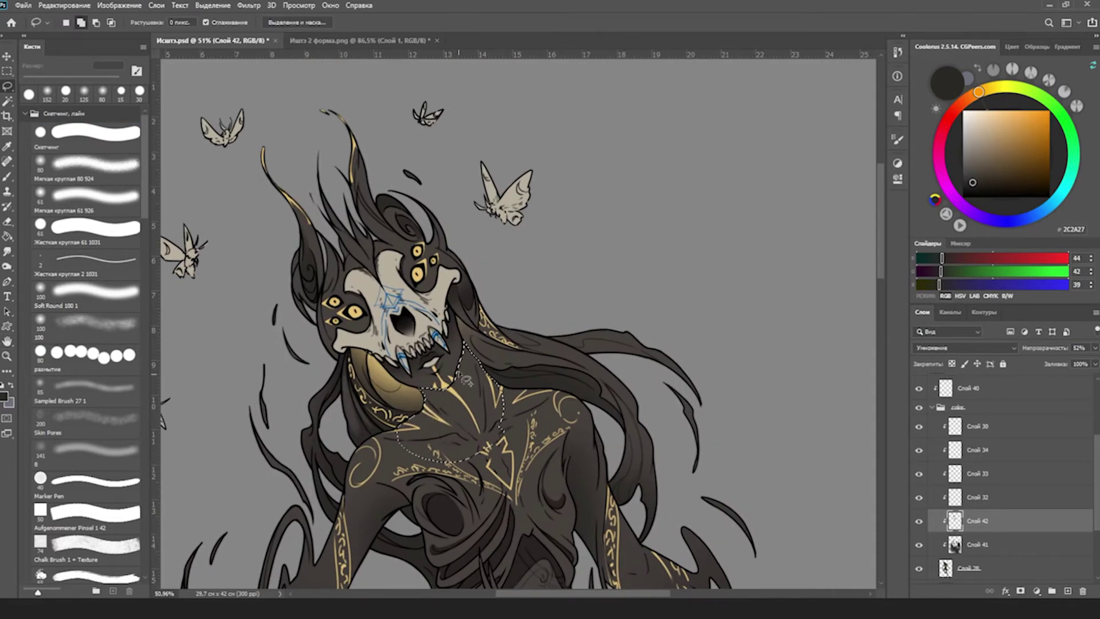
pyautogui.hotkey('ctrl', 'd')
# Shade the lassoed hair beside the neck on the viewer's right with the Мягкая круглая 80 924 brush at 125 px.
pyautogui.press('z')
pyautogui.scroll(-5, 707, 183)
pyautogui.scroll(4, 707, 184)
pyautogui.press('b')
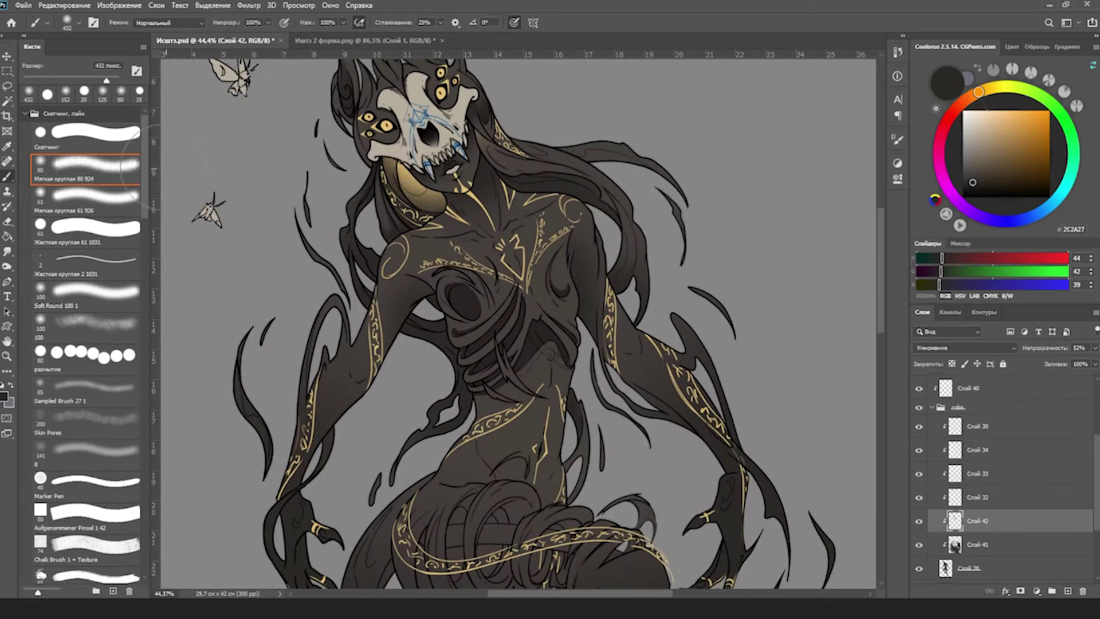
pyautogui.rightClick(533, 152)
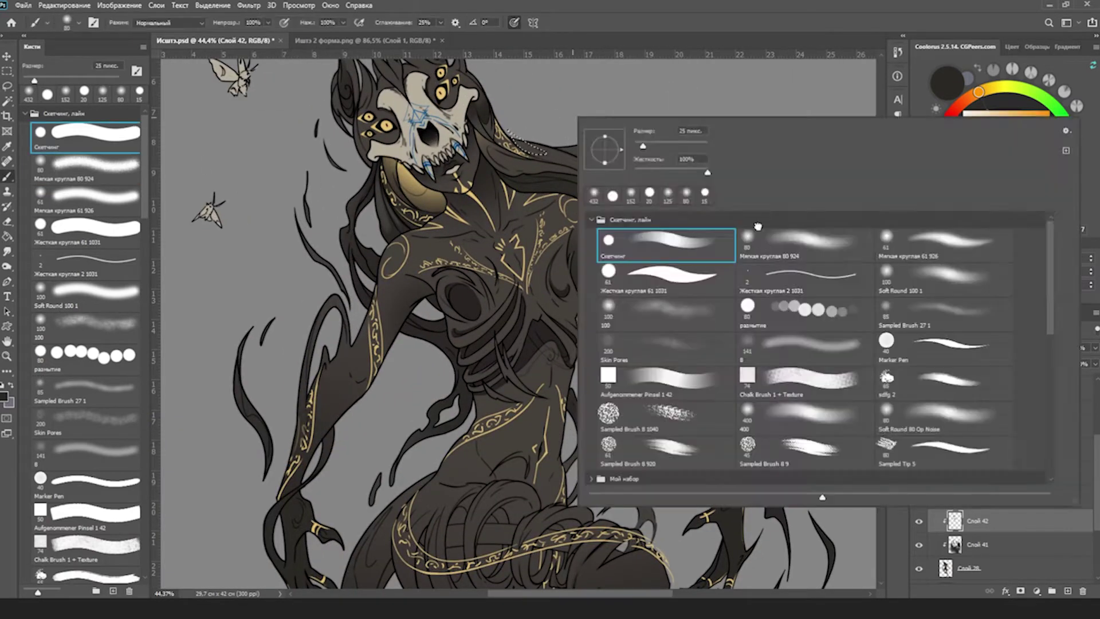
pyautogui.doubleClick(810, 246)
# Lasso the long hair strand hanging behind the shoulder on the viewer's right, shade it in #2C2A27 and deselect.
pyautogui.press('l')
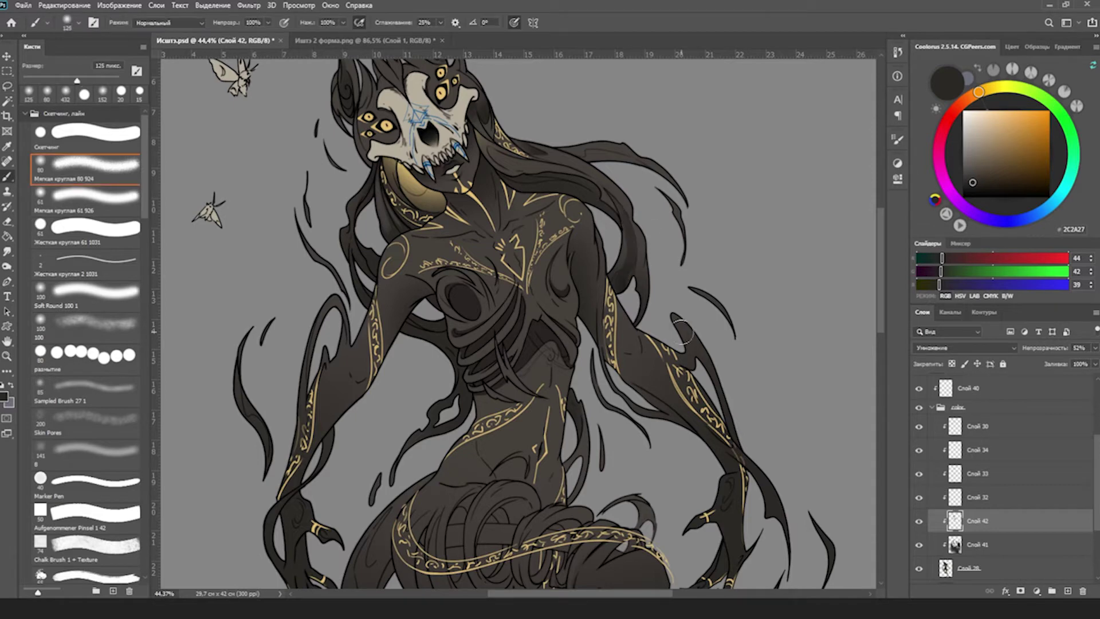
pyautogui.scroll(4, 628, 234)
pyautogui.hotkey('ctrl', 'x')
pyautogui.click(573, 227)
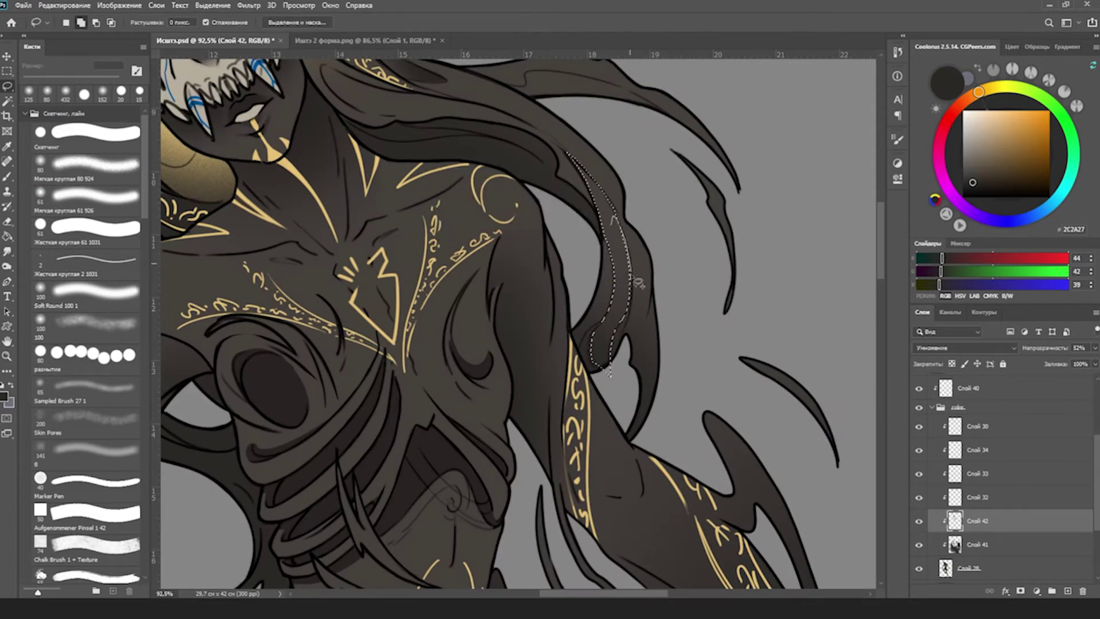
pyautogui.hotkey('ctrl', 'd')
# Lasso the upper flowing hair strand on the viewer's right and shade its underside softly in #2C2A27.
pyautogui.scroll(-5, 615, 337)
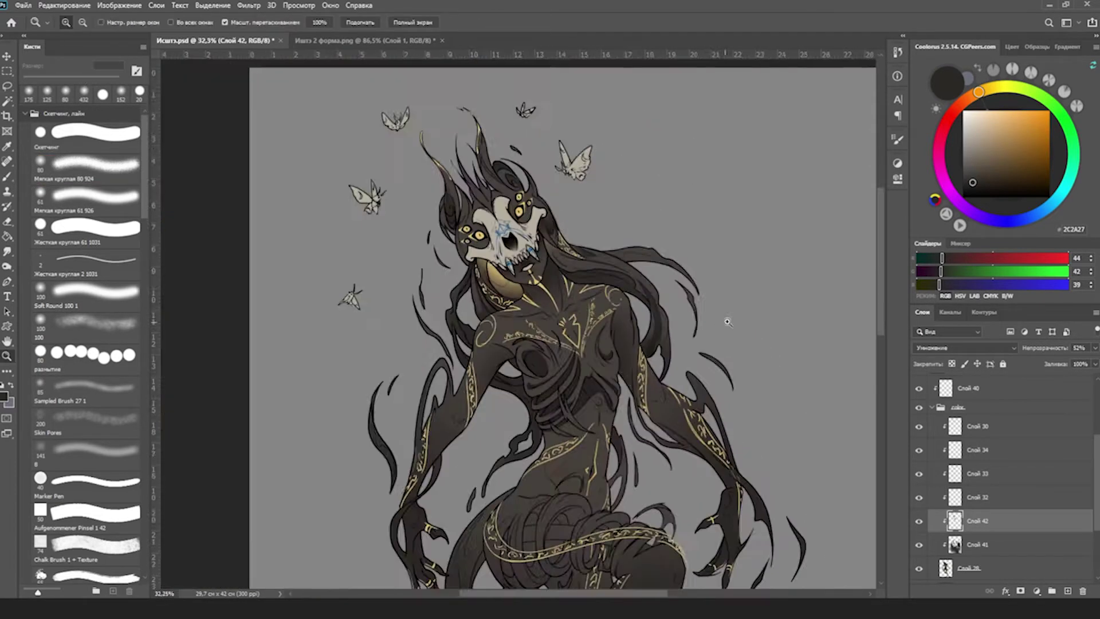
pyautogui.scroll(4, 509, 228)
pyautogui.moveTo(510, 229)
pyautogui.mouseDown()
pyautogui.moveTo(558, 218)
pyautogui.moveTo(616, 246)
pyautogui.moveTo(513, 230)
pyautogui.mouseUp()
pyautogui.press('z')
pyautogui.scroll(1, 586, 274)
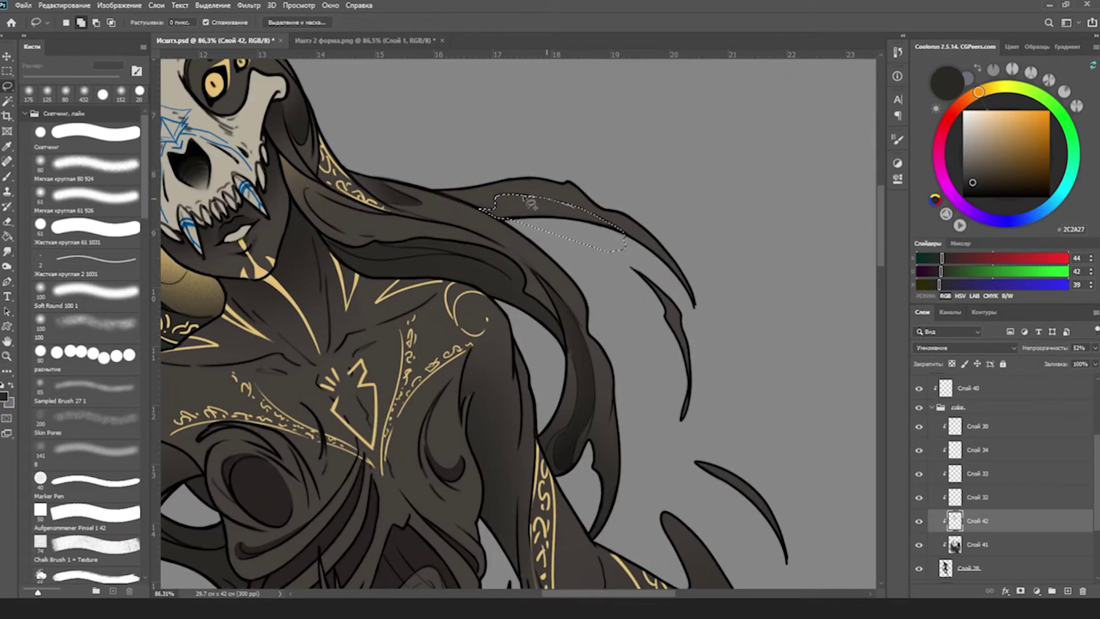
pyautogui.scroll(-4, 538, 272)
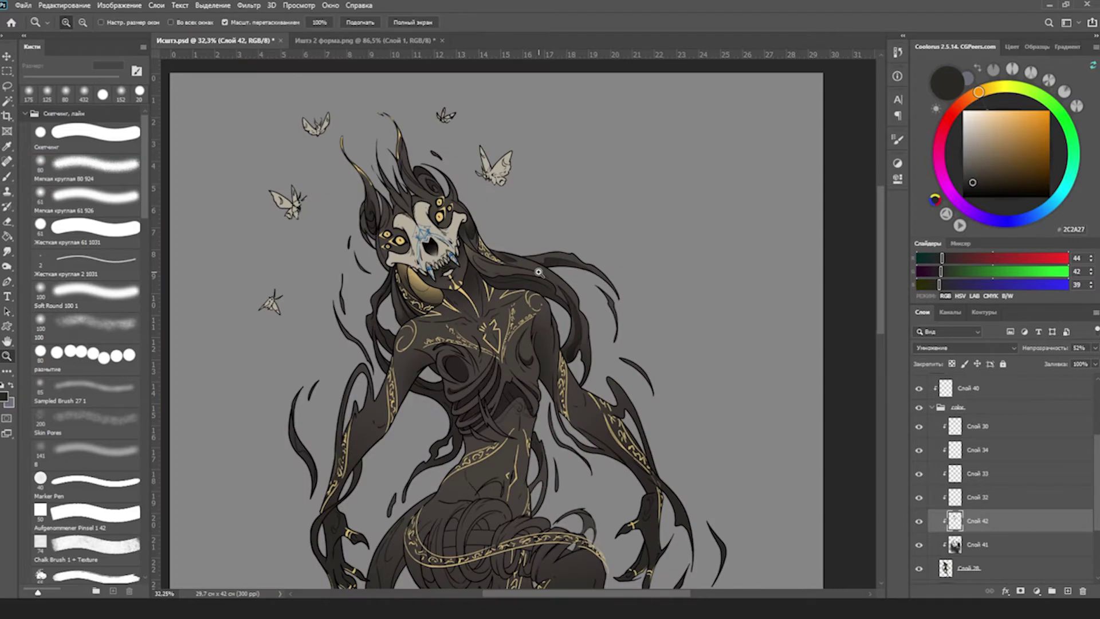
# Shade the arm and spike near the elbow on the viewer's left with the Жесткая круглая 61 1031 brush at 15 px.
pyautogui.scroll(3, 369, 386)
pyautogui.press('b')
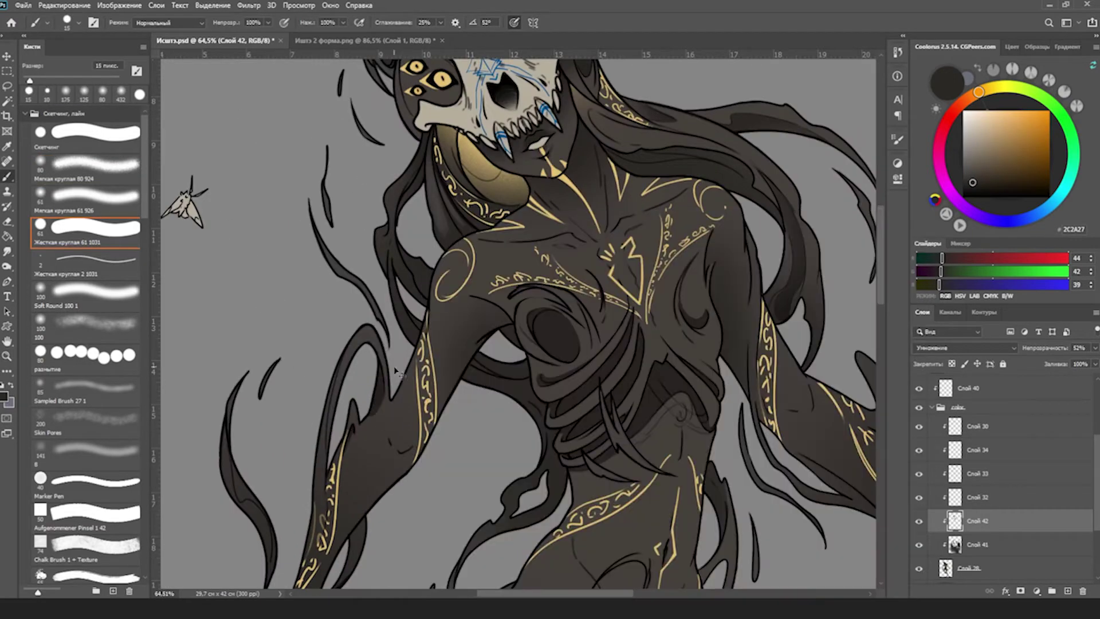
pyautogui.press('z')
pyautogui.scroll(-4, 461, 392)
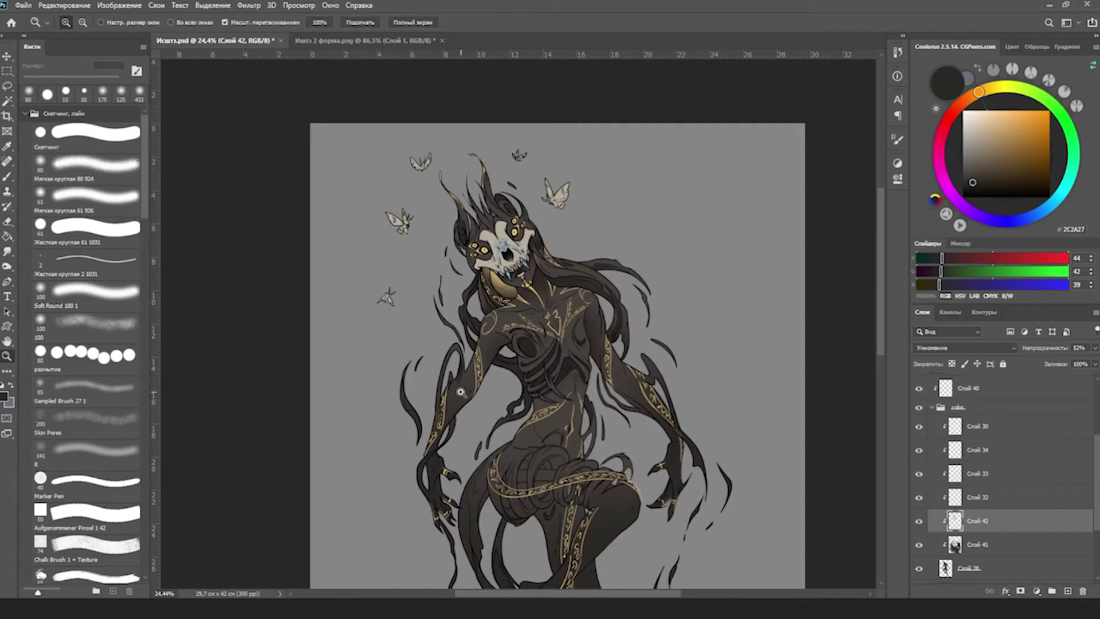
# Shade along the upper arm on the viewer's right with the Скетчинг brush at 10 px.
pyautogui.scroll(4, 634, 301)
pyautogui.press('b')
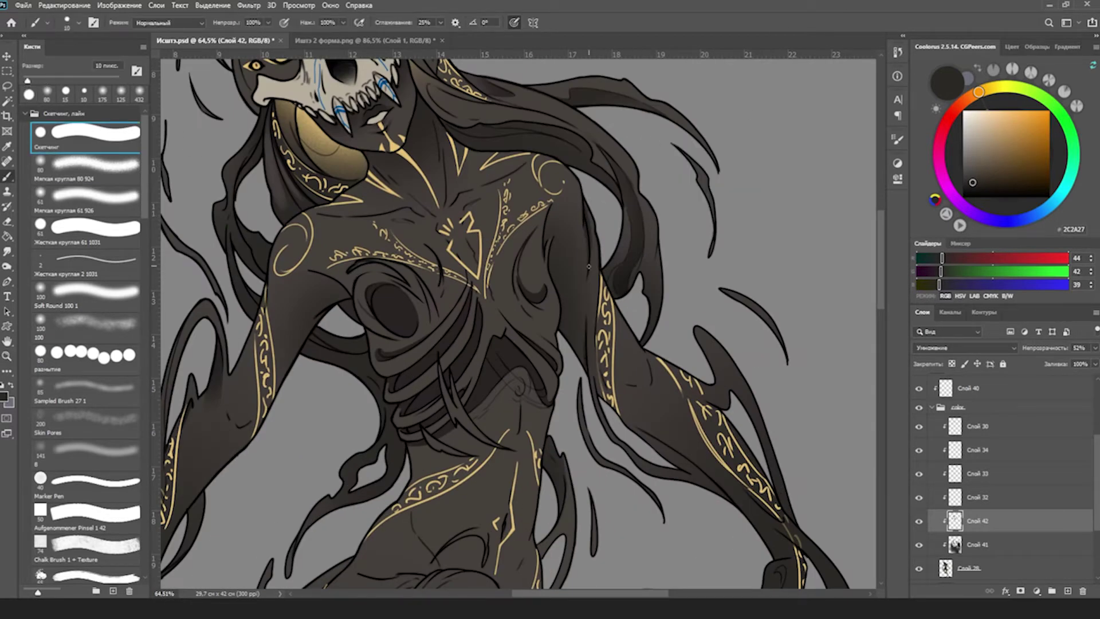
pyautogui.press('z')
pyautogui.scroll(-3, 172, 120)
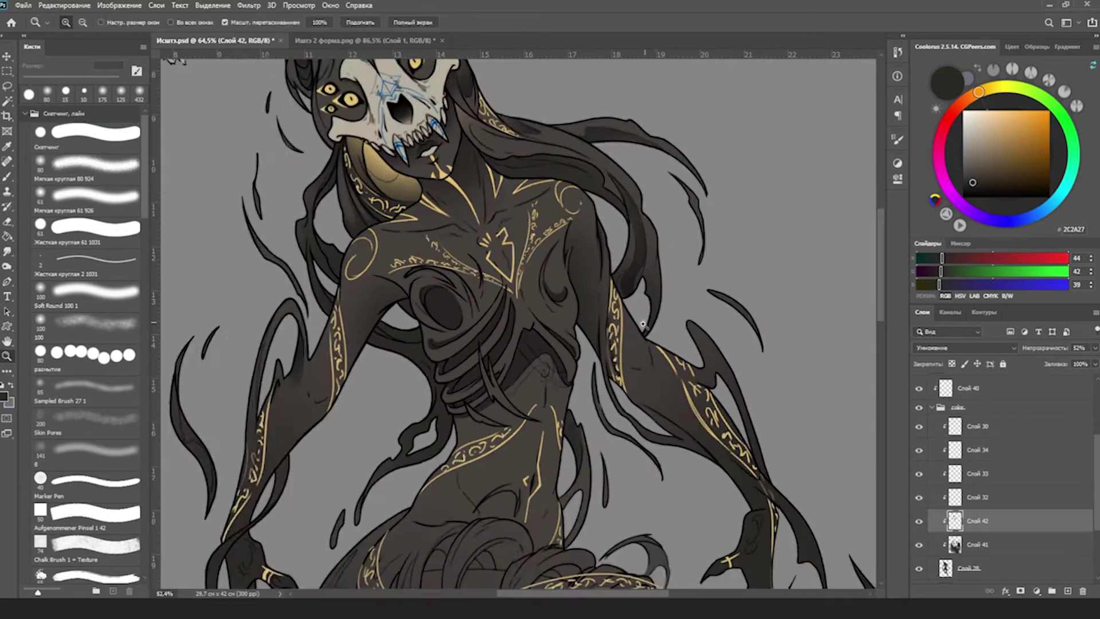
# Darken the palm hollow of the hand on the viewer's right with the Жесткая круглая 61 1031 brush at 9 px.
pyautogui.scroll(3, 670, 373)
pyautogui.press('b')
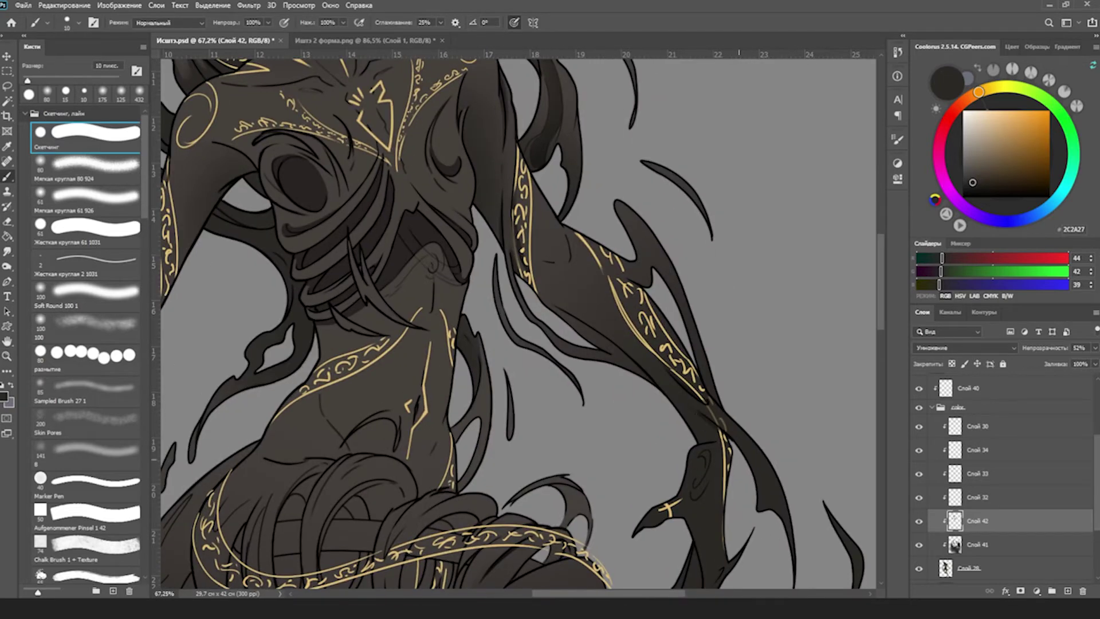
pyautogui.press('.')
pyautogui.press('.')
pyautogui.press('.')
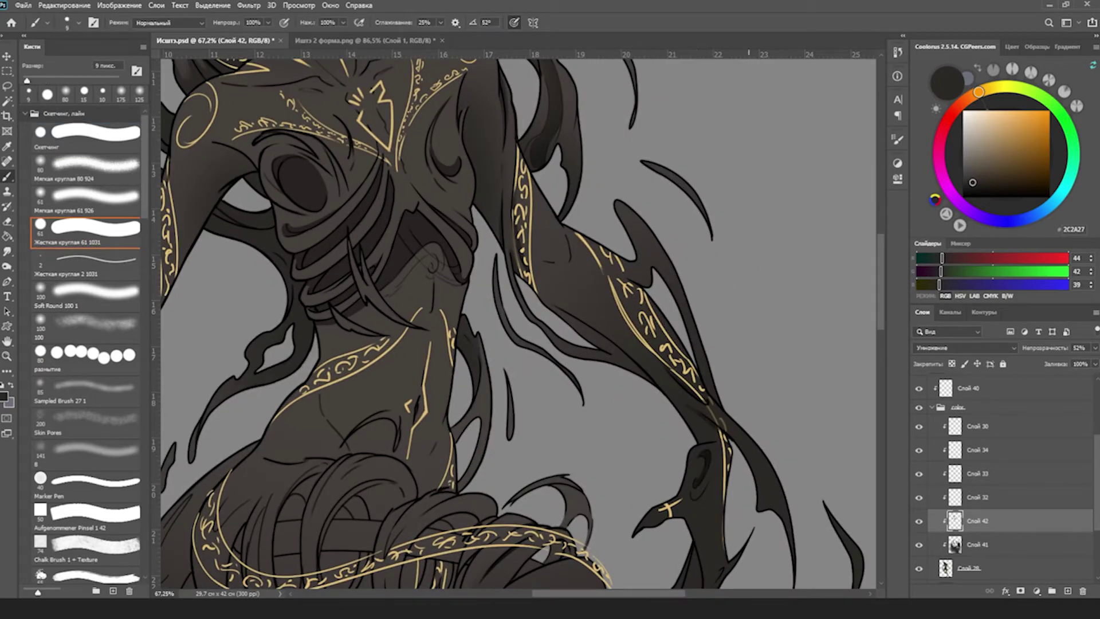
pyautogui.press('e')
# Lasso the clawed fingers of the hand on the viewer's right and shade them in #2C2A27.
pyautogui.moveTo(754, 447); pyautogui.dragTo(767, 316)
pyautogui.press('b')
pyautogui.press(']')
pyautogui.press(']')
pyautogui.press(']')
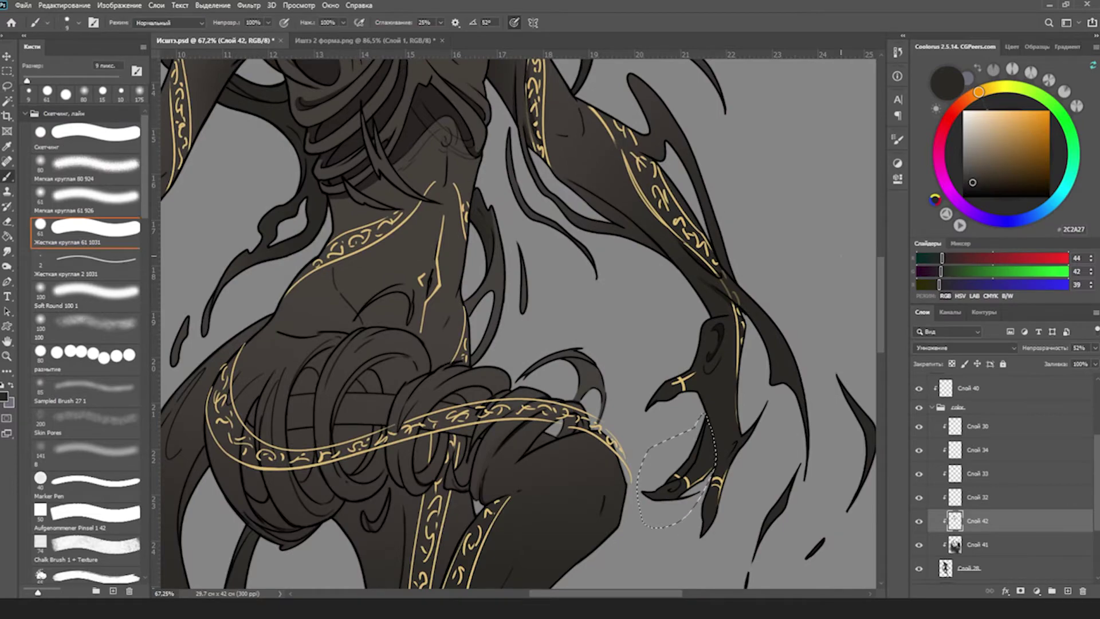
pyautogui.moveTo(705, 435)
pyautogui.mouseDown()
pyautogui.moveTo(673, 480)
pyautogui.moveTo(516, 286)
pyautogui.moveTo(496, 309)
pyautogui.moveTo(578, 253)
pyautogui.mouseUp()
# Shade the lassoed tendril under the viewer's-left forearm with the Мягкая круглая 80 924 brush at 125 px, and darken the palm hollow.
pyautogui.press('h')
pyautogui.press('b')
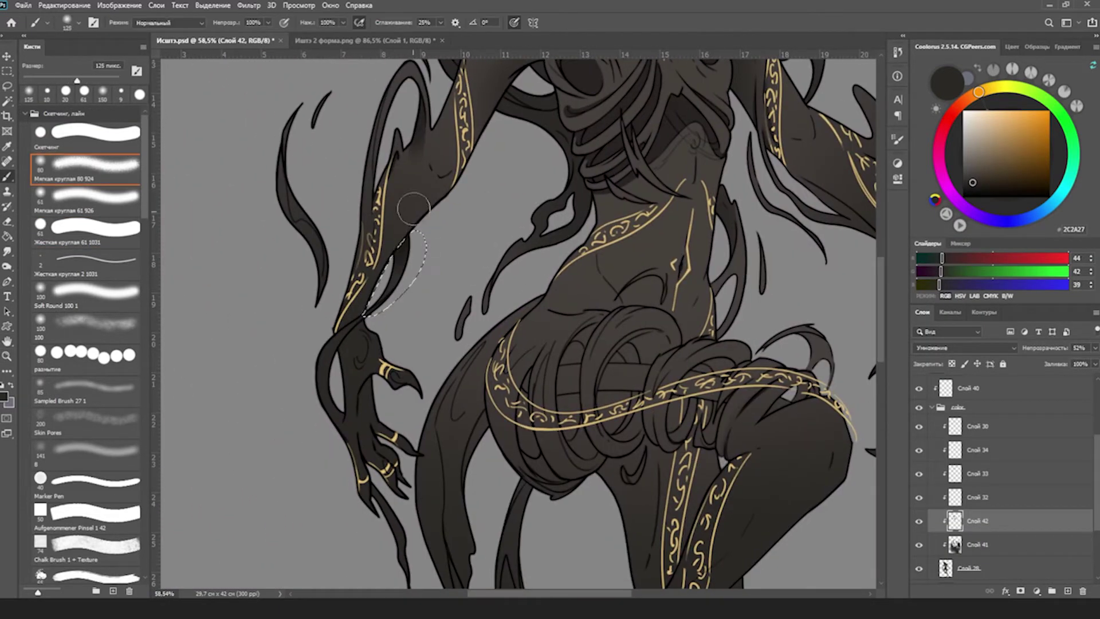
pyautogui.scroll(3, 354, 364)
pyautogui.press('e')
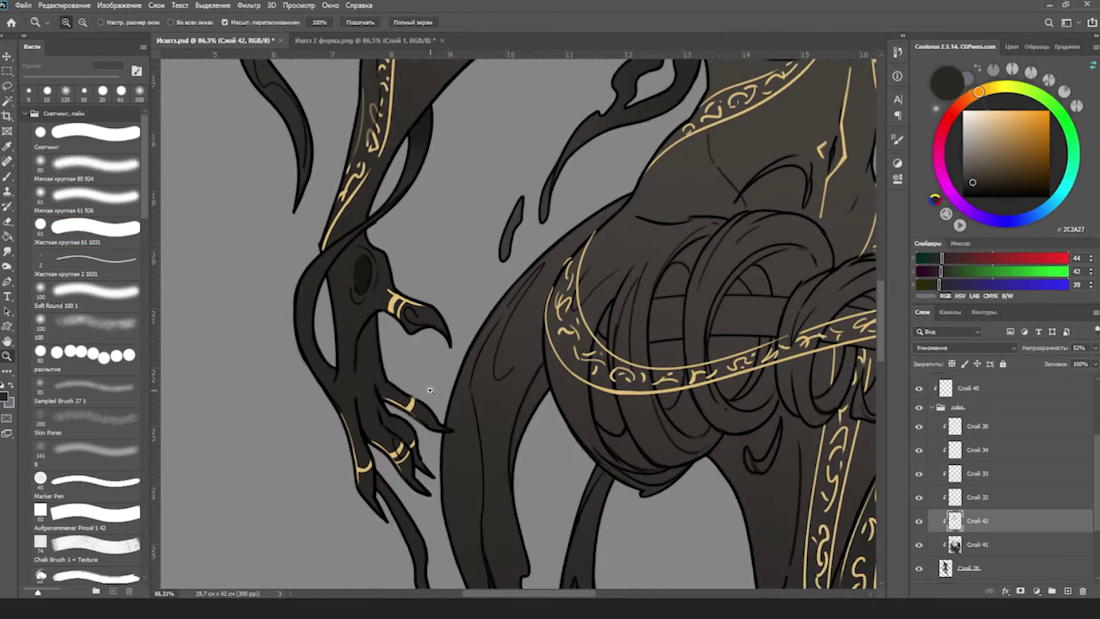
# Lasso the fingers of the hand on the viewer's left and shade them softly in #2C2A27.
pyautogui.scroll(-3, 354, 364)
pyautogui.scroll(2, 354, 326)
pyautogui.press('l')
pyautogui.moveTo(419, 329)
pyautogui.mouseDown()
pyautogui.moveTo(350, 315)
pyautogui.moveTo(418, 329)
pyautogui.mouseUp()
pyautogui.press('b')
pyautogui.scroll(-4, 362, 225)
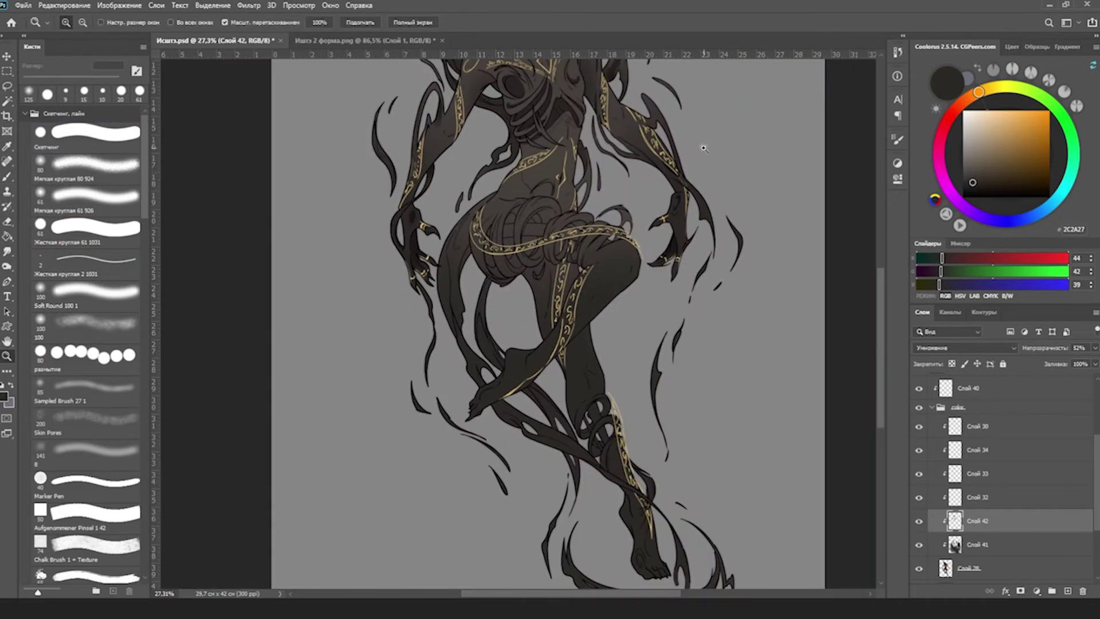
# Lasso the abdomen and hip above the coils and shade them softly with the Мягкая круглая 80 924 brush in #2C2A27.
pyautogui.scroll(5, 575, 388)
pyautogui.press('l')
pyautogui.moveTo(549, 223)
pyautogui.mouseDown()
pyautogui.moveTo(564, 361)
pyautogui.moveTo(464, 332)
pyautogui.moveTo(395, 335)
pyautogui.moveTo(429, 255)
pyautogui.moveTo(515, 193)
pyautogui.moveTo(608, 283)
pyautogui.mouseUp()
pyautogui.moveTo(478, 315)
pyautogui.mouseDown()
pyautogui.moveTo(515, 281)
pyautogui.moveTo(541, 321)
pyautogui.moveTo(553, 301)
pyautogui.mouseUp()
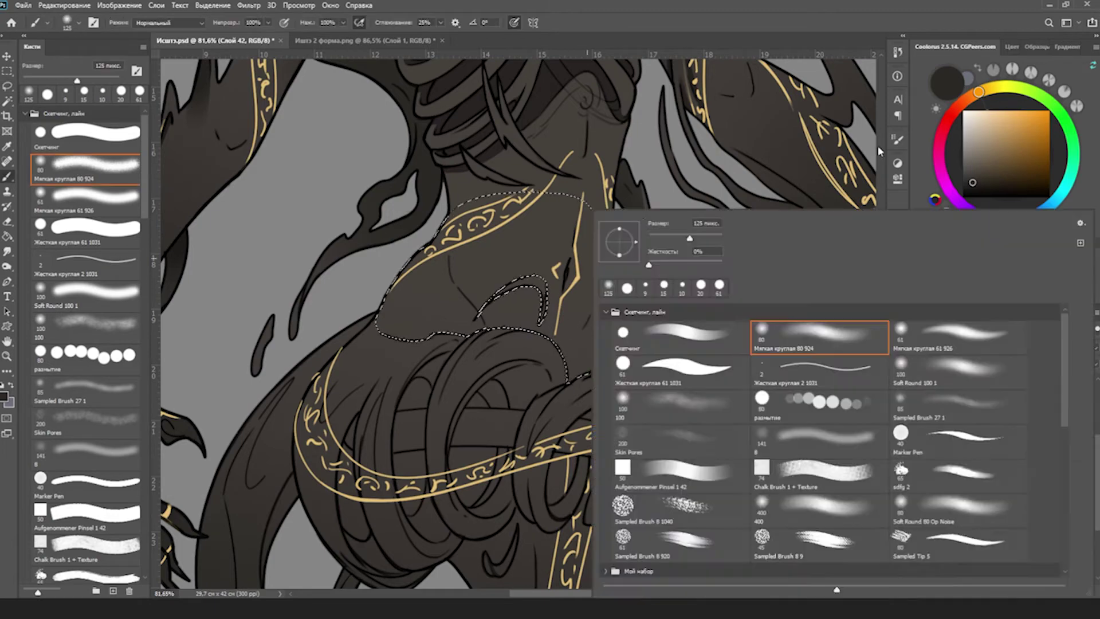
pyautogui.hotkey('ctrl', '0')
pyautogui.press('z')
pyautogui.keyDown('alt'); pyautogui.click(857, 193); pyautogui.keyUp('alt')
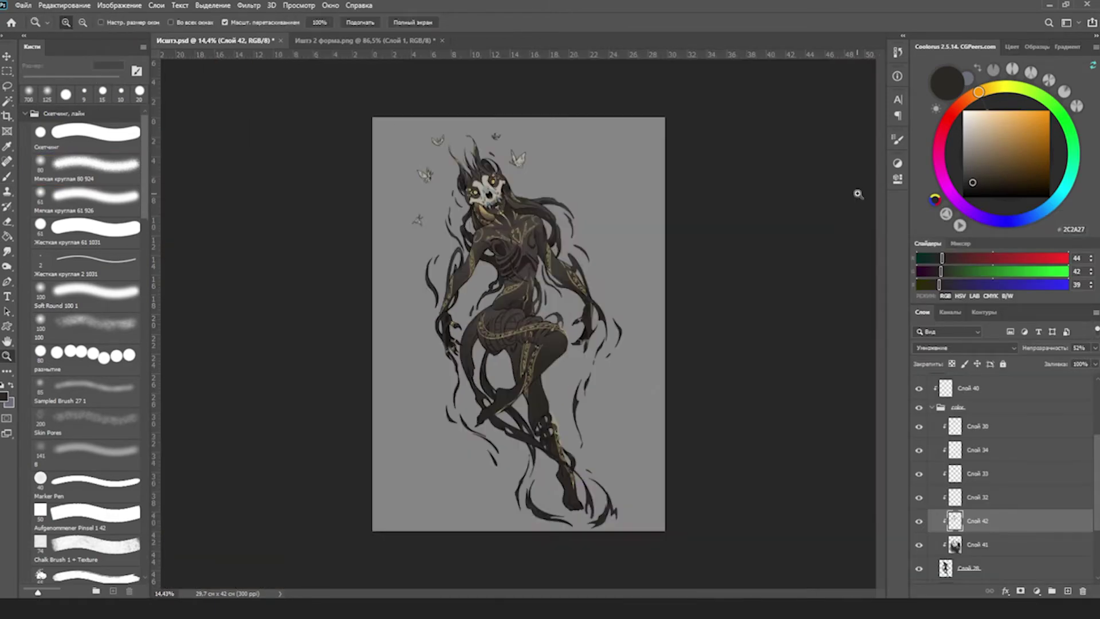
pyautogui.click(549, 276)
pyautogui.hotkey('ctrl', '0')
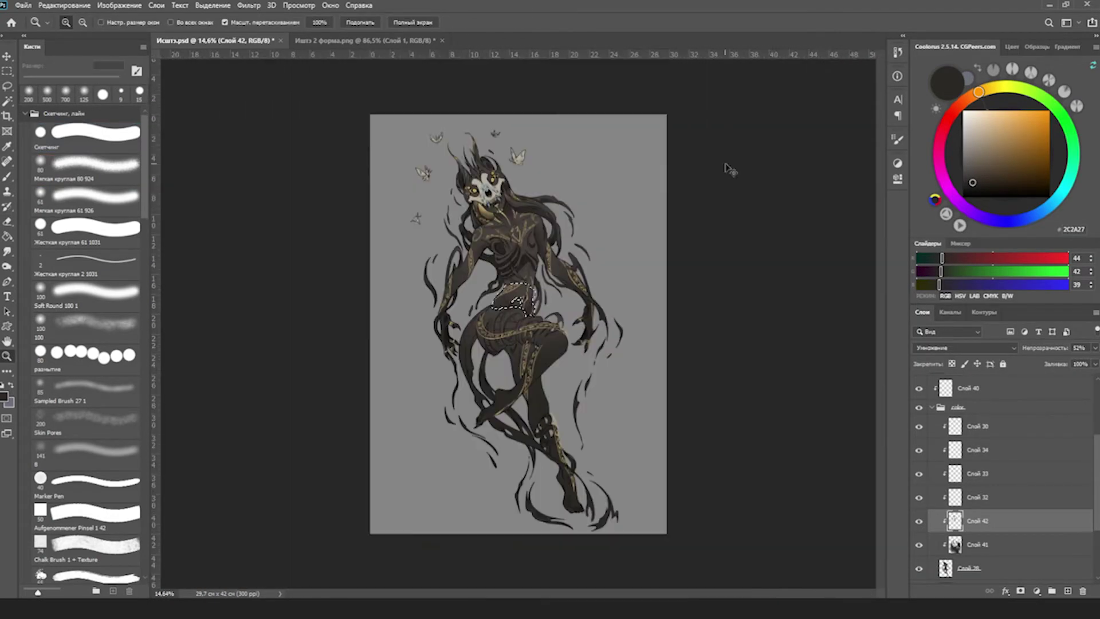
pyautogui.click(521, 310)
# Shade the gaps between the hip coils on the viewer's left with the Скетчинг brush at 20 px, erasing the excess at 30 px.
pyautogui.press('b')
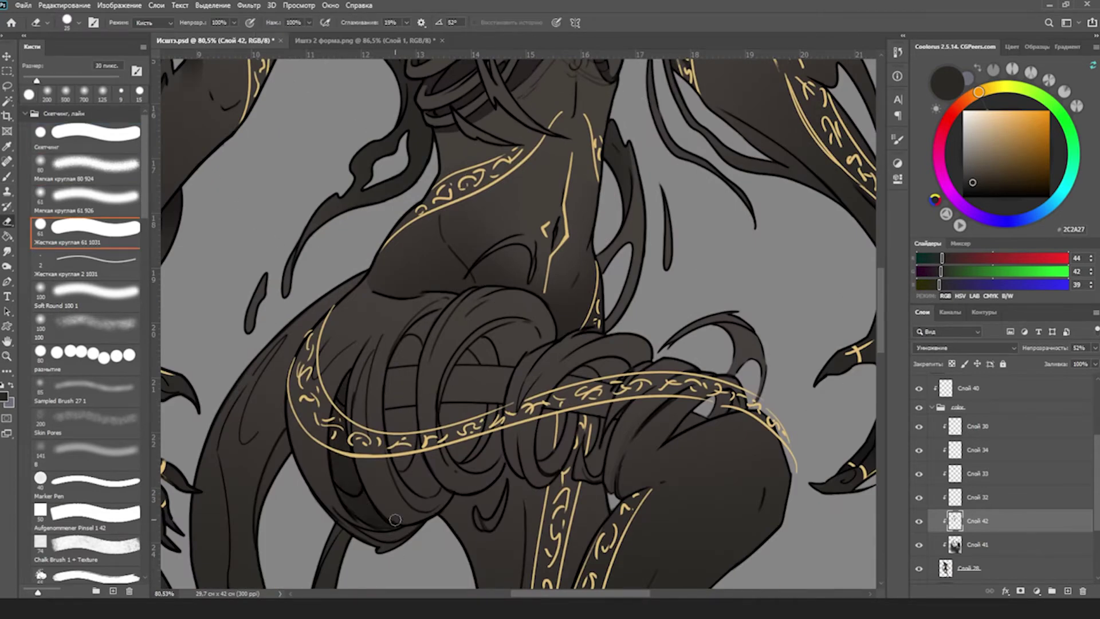
pyautogui.moveTo(370, 537); pyautogui.dragTo(396, 534)
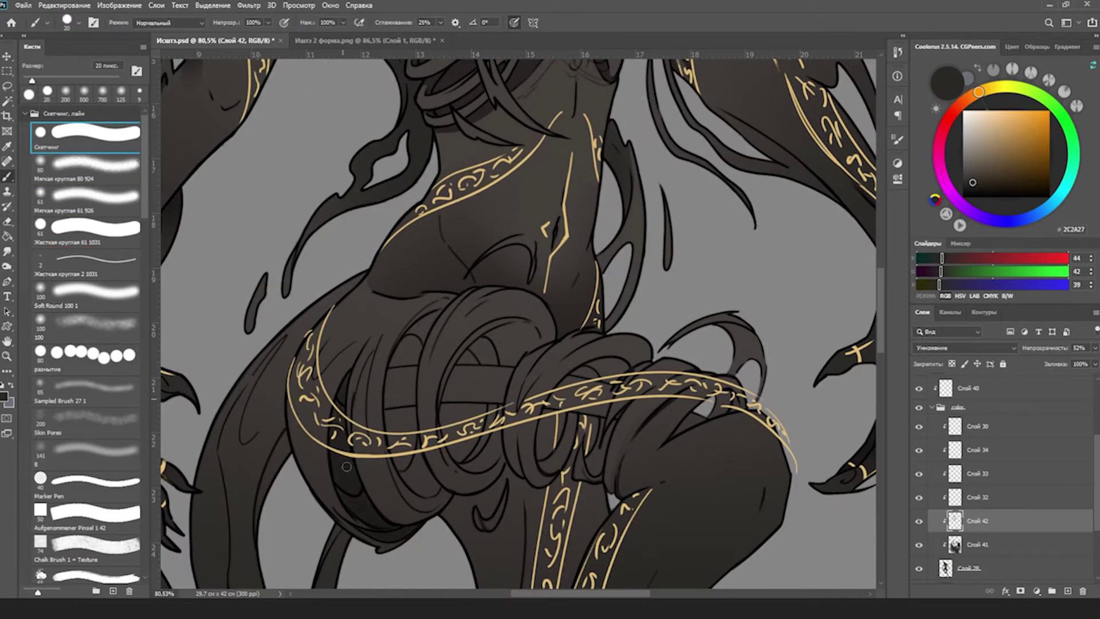
pyautogui.press(']')
pyautogui.moveTo(420, 493)
pyautogui.mouseDown()
pyautogui.moveTo(395, 446)
pyautogui.moveTo(389, 409)
pyautogui.moveTo(425, 325)
pyautogui.mouseUp()
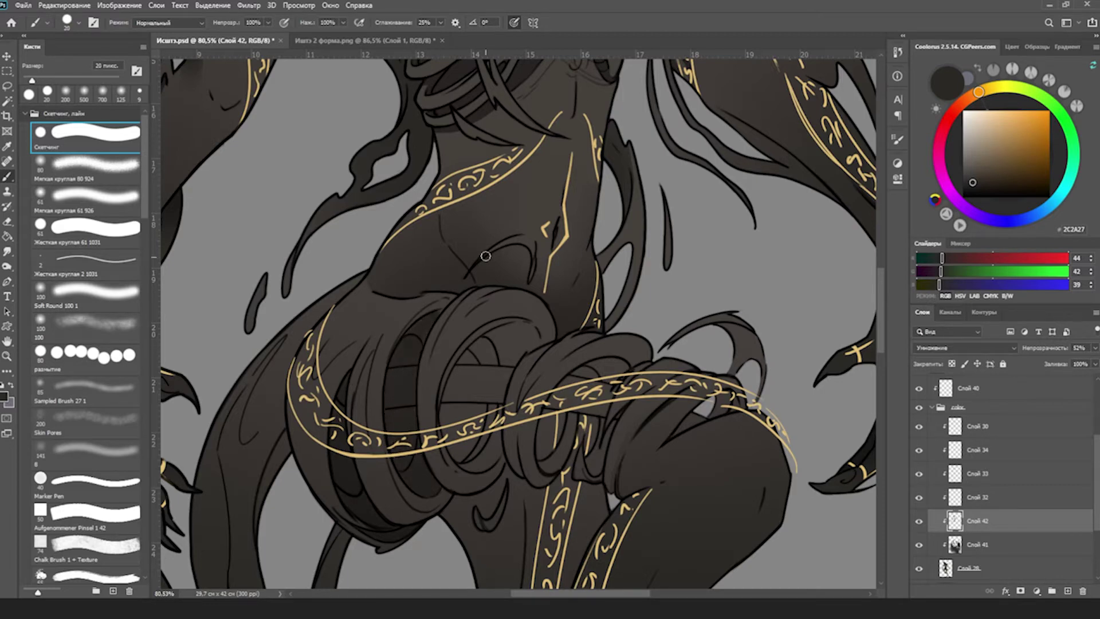
# Darken the insides and overlaps of the central hip coils with the Жесткая круглая 61 1031 brush, finishing at 15 px.
pyautogui.press('.')
pyautogui.press('.')
pyautogui.press('.')
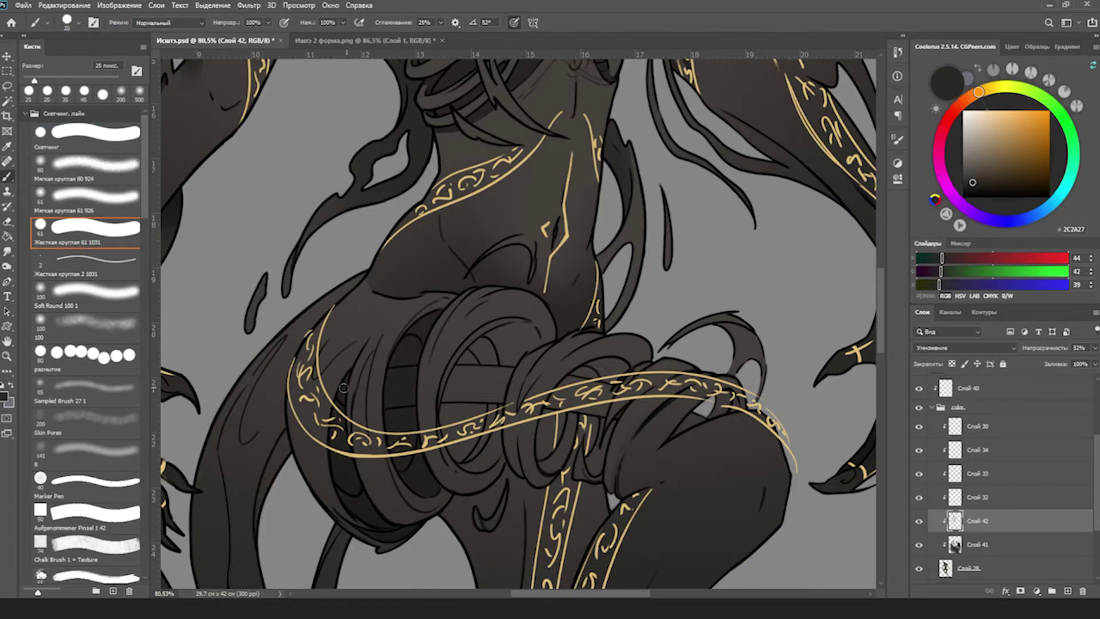
pyautogui.press(']')
pyautogui.moveTo(453, 441)
pyautogui.mouseDown()
pyautogui.moveTo(479, 447)
pyautogui.moveTo(484, 475)
pyautogui.moveTo(493, 425)
pyautogui.moveTo(481, 354)
pyautogui.moveTo(497, 338)
pyautogui.moveTo(530, 344)
pyautogui.mouseUp()
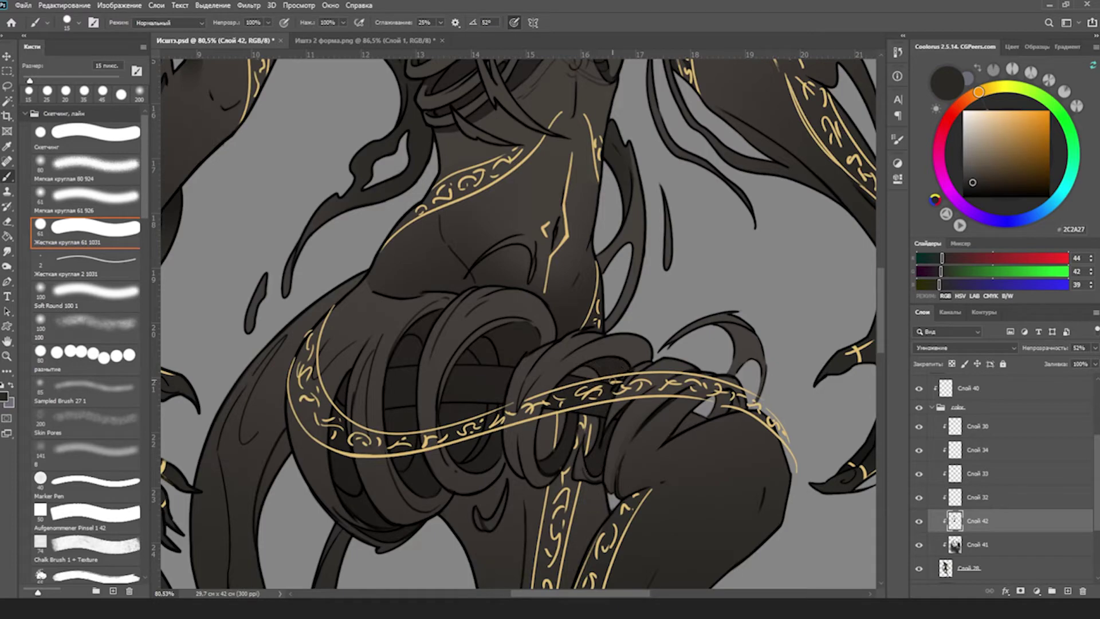
# Shade the curved tendril above the raised knee at 15 px and select layer Слой 41 for touching up the coils.
pyautogui.moveTo(724, 331); pyautogui.dragTo(762, 395)
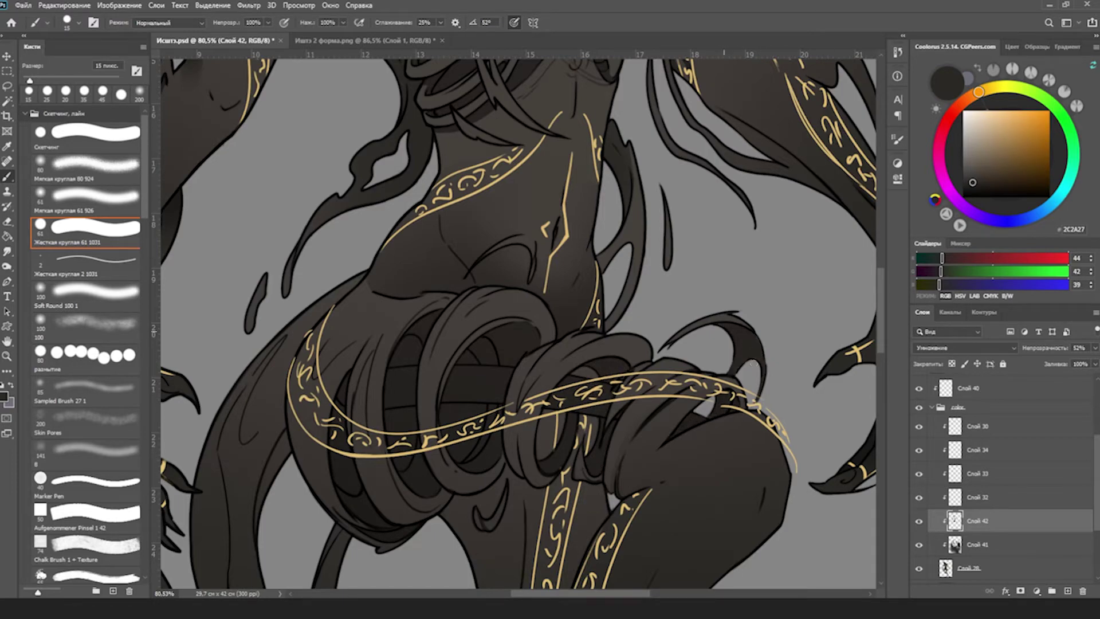
pyautogui.moveTo(630, 321)
pyautogui.mouseDown()
pyautogui.moveTo(454, 122)
pyautogui.moveTo(765, 428)
pyautogui.mouseUp()
pyautogui.press('b')
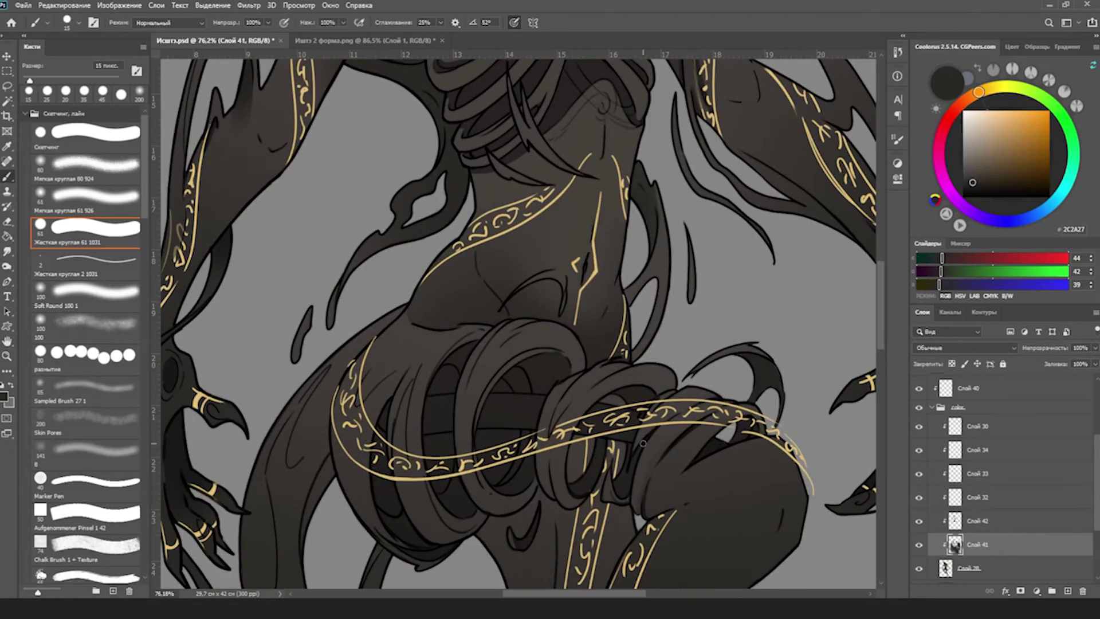
pyautogui.press('[')
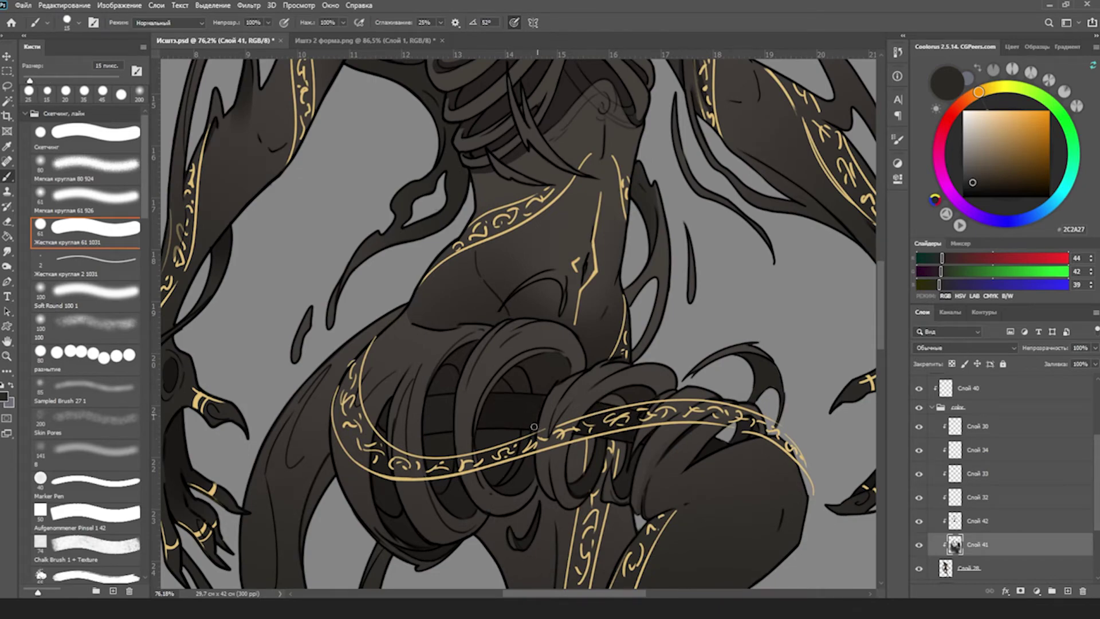
# Select layer Слой 42 and shade the coils on the standing leg's shin with the Жесткая круглая 61 1031 brush at 20 px.
pyautogui.press('z')
pyautogui.scroll(-5, 531, 400)
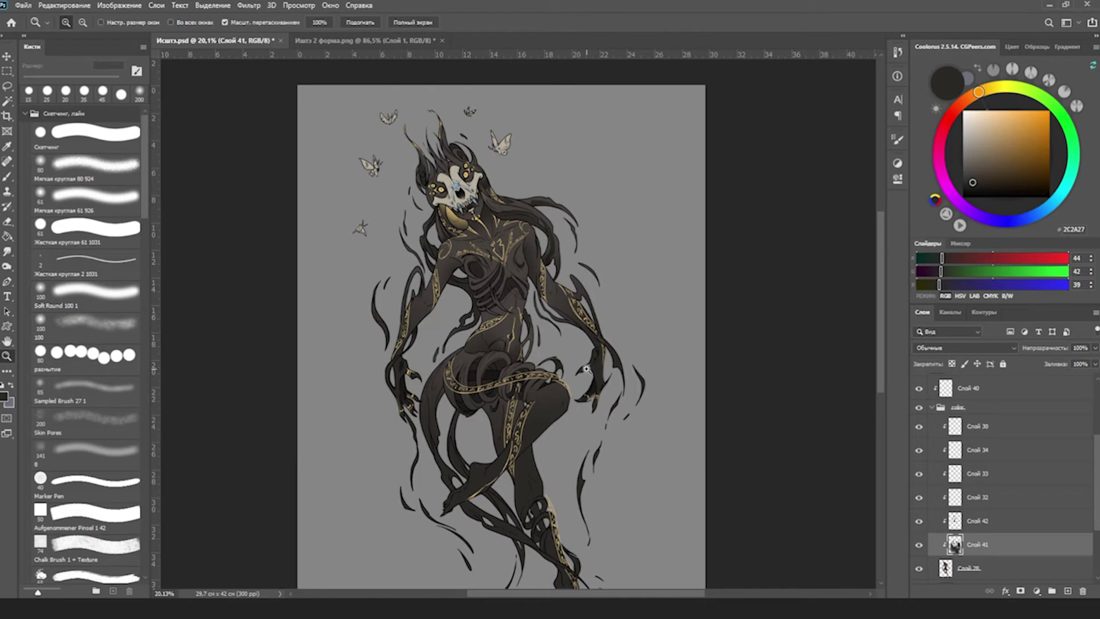
pyautogui.scroll(5, 551, 432)
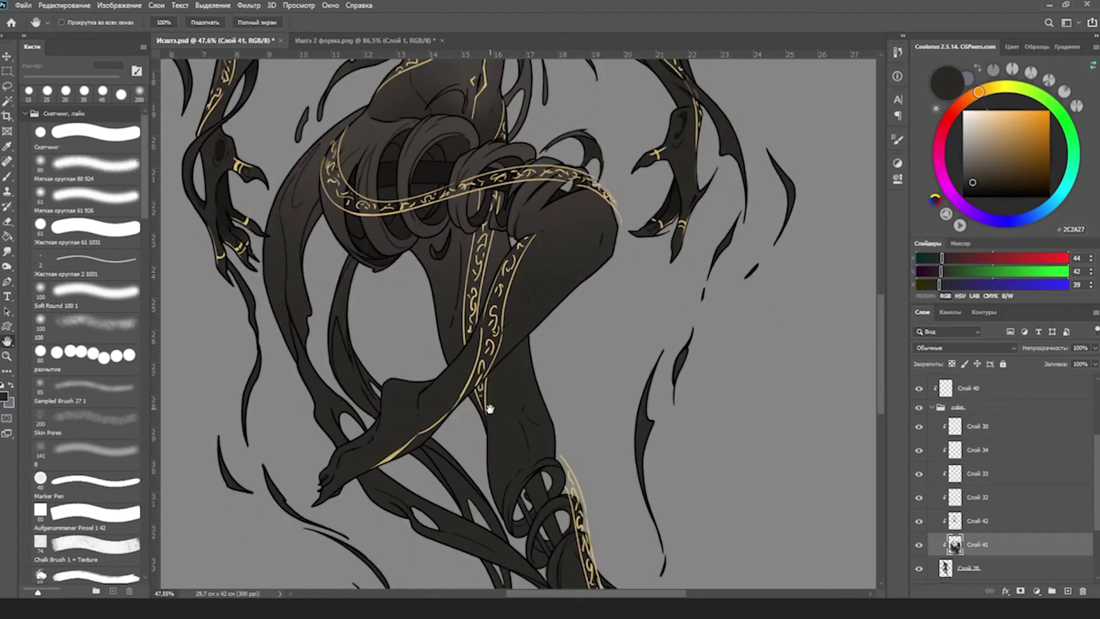
pyautogui.hotkey('alt', ']')
pyautogui.press('b')
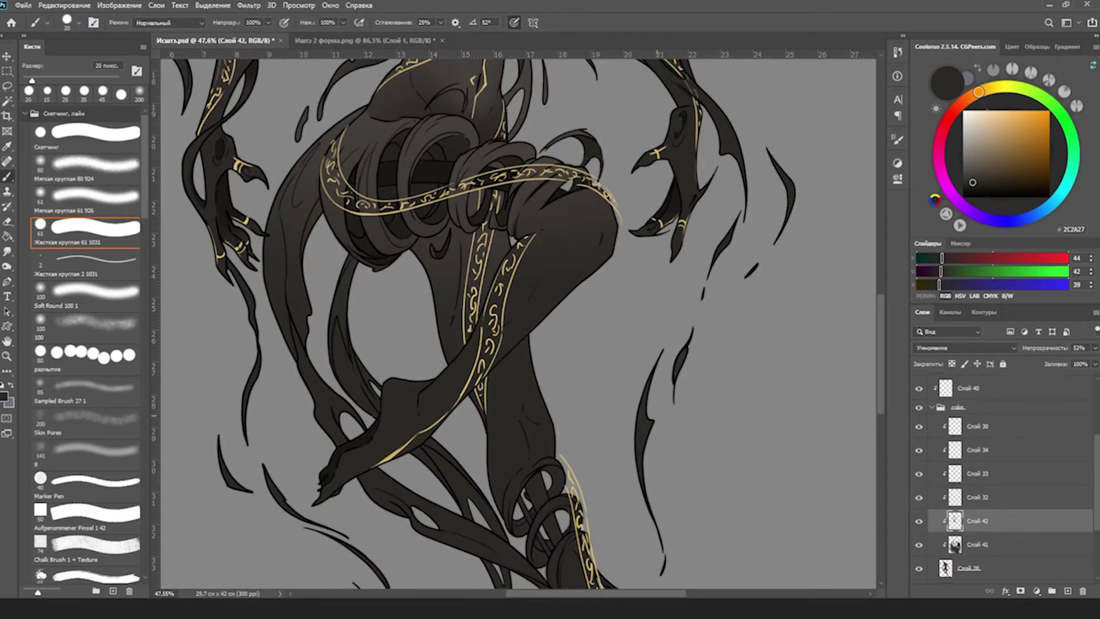
pyautogui.scroll(-5, 572, 265)
pyautogui.scroll(3, 571, 266)
pyautogui.moveTo(496, 323)
pyautogui.mouseDown()
pyautogui.moveTo(550, 308)
pyautogui.moveTo(571, 266)
pyautogui.moveTo(511, 357)
pyautogui.moveTo(532, 326)
pyautogui.moveTo(516, 356)
pyautogui.moveTo(543, 378)
pyautogui.moveTo(538, 430)
pyautogui.moveTo(595, 376)
pyautogui.moveTo(581, 413)
pyautogui.mouseUp()
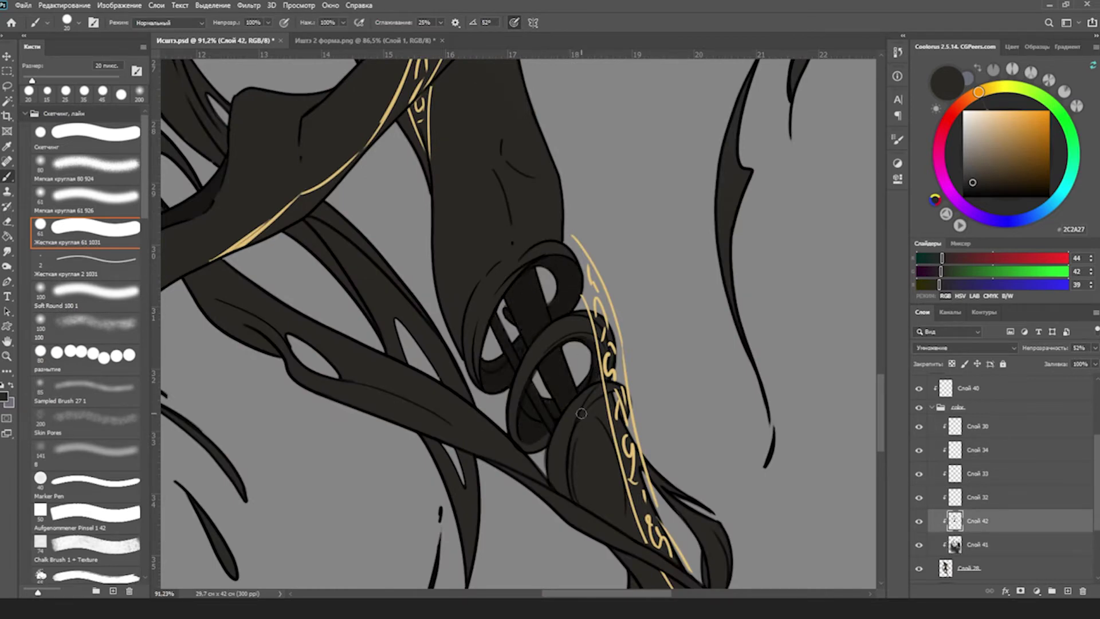
# Shade the flowing wisps around the standing foot with the hard round brush, starting at 10 px, and erase the excess.
pyautogui.press('[')
pyautogui.scroll(-5, 581, 413)
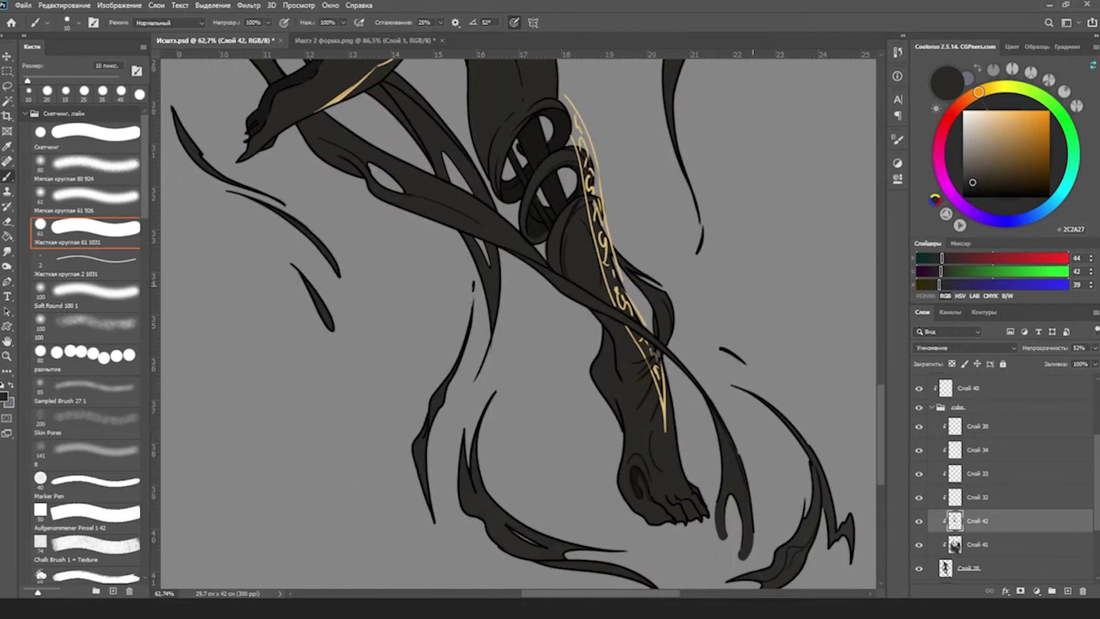
pyautogui.scroll(-3, 770, 458)
pyautogui.press(']')
pyautogui.press('e')
pyautogui.press('b')
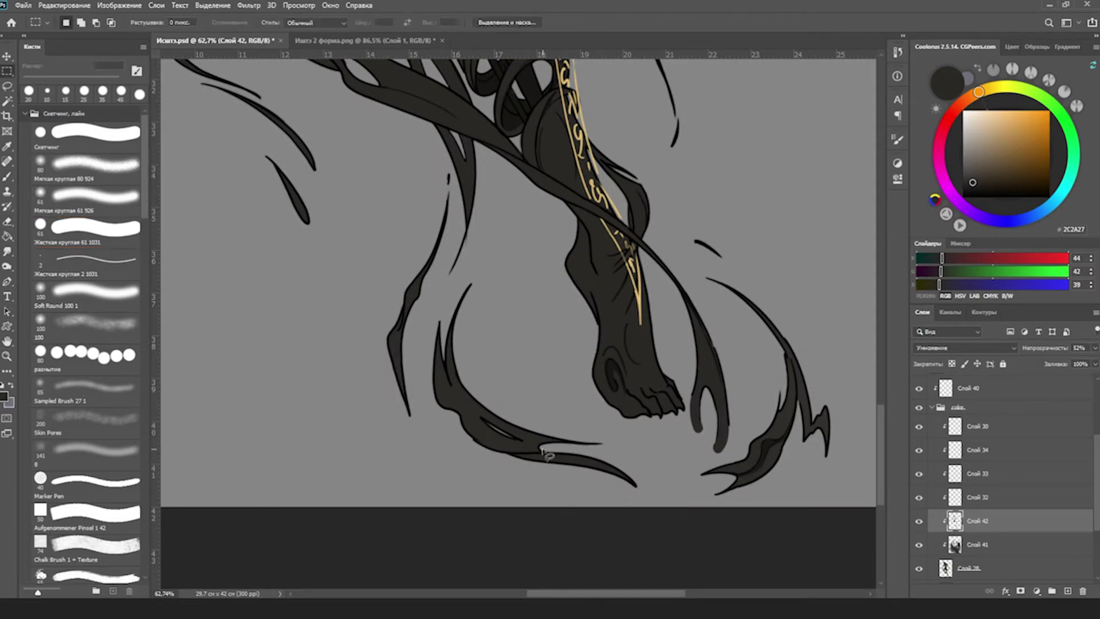
# Lasso the lower shin beneath the coils and shade it softly with the Мягкая круглая 80 924 brush at 300 px.
pyautogui.scroll(4, 550, 360)
pyautogui.press('l')
pyautogui.moveTo(570, 309)
pyautogui.mouseDown()
pyautogui.moveTo(536, 367)
pyautogui.moveTo(599, 395)
pyautogui.moveTo(572, 309)
pyautogui.mouseUp()
pyautogui.scroll(5, 572, 309)
pyautogui.press('z')
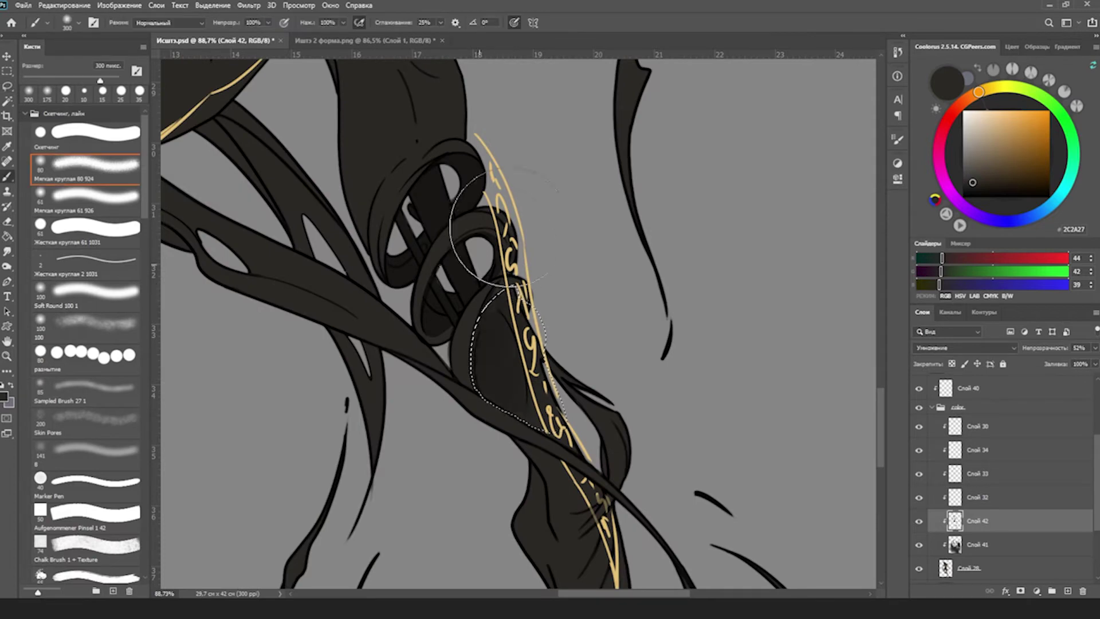
pyautogui.scroll(-5, 591, 361)
pyautogui.scroll(5, 636, 435)
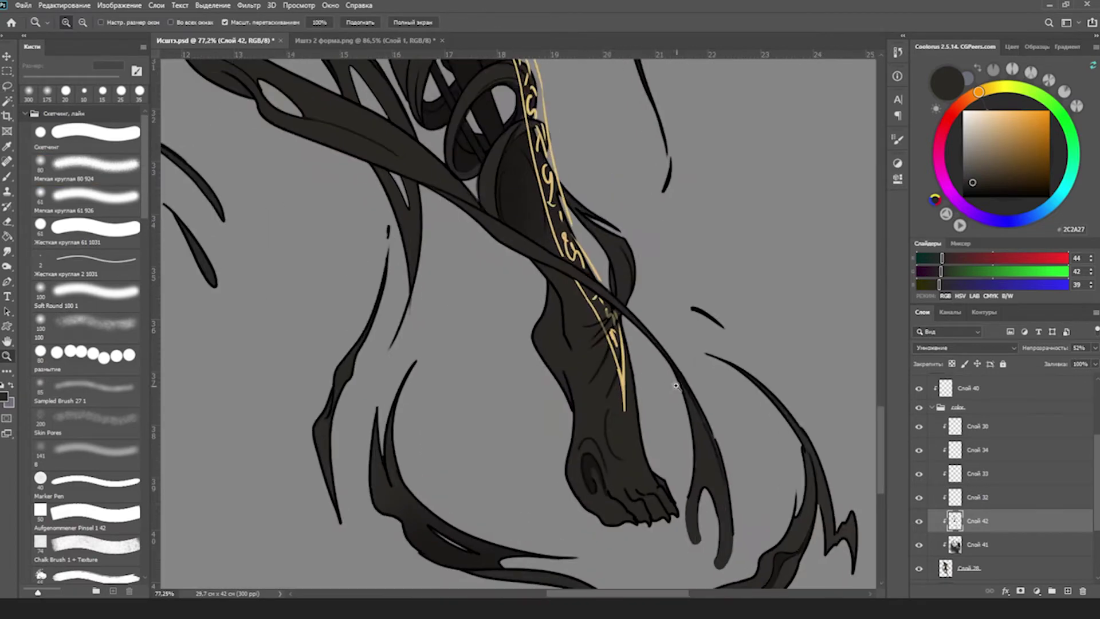
# Shade the instep and ankle of the standing foot, softening the shadow edges.
pyautogui.press('b')
pyautogui.press(']')
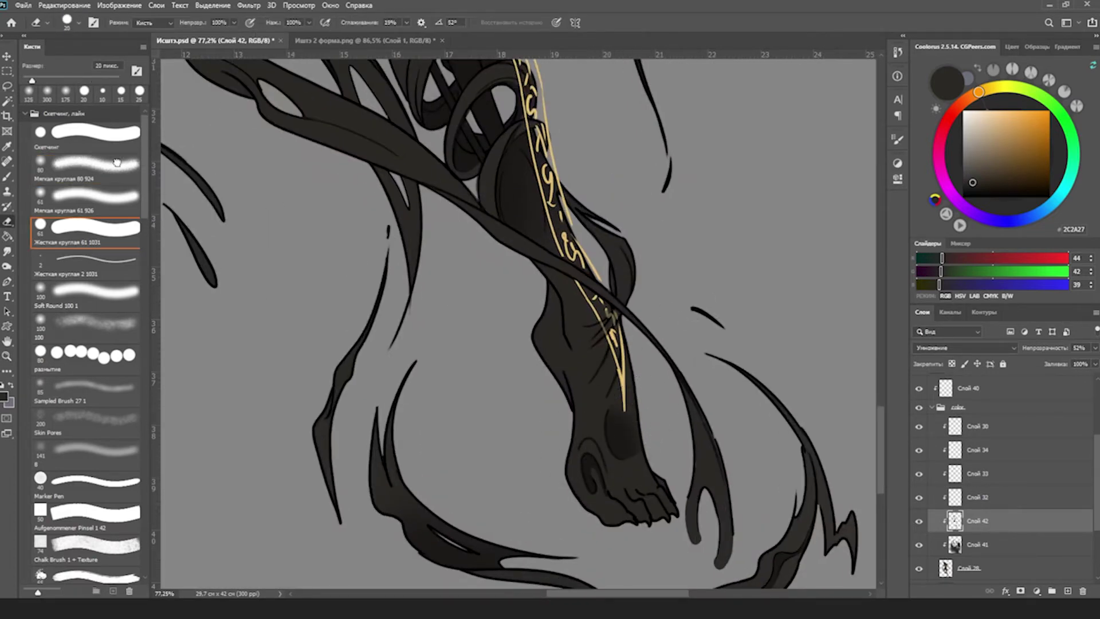
pyautogui.hotkey('ctrl', 'd')
pyautogui.scroll(2, 608, 314)
pyautogui.press('z')
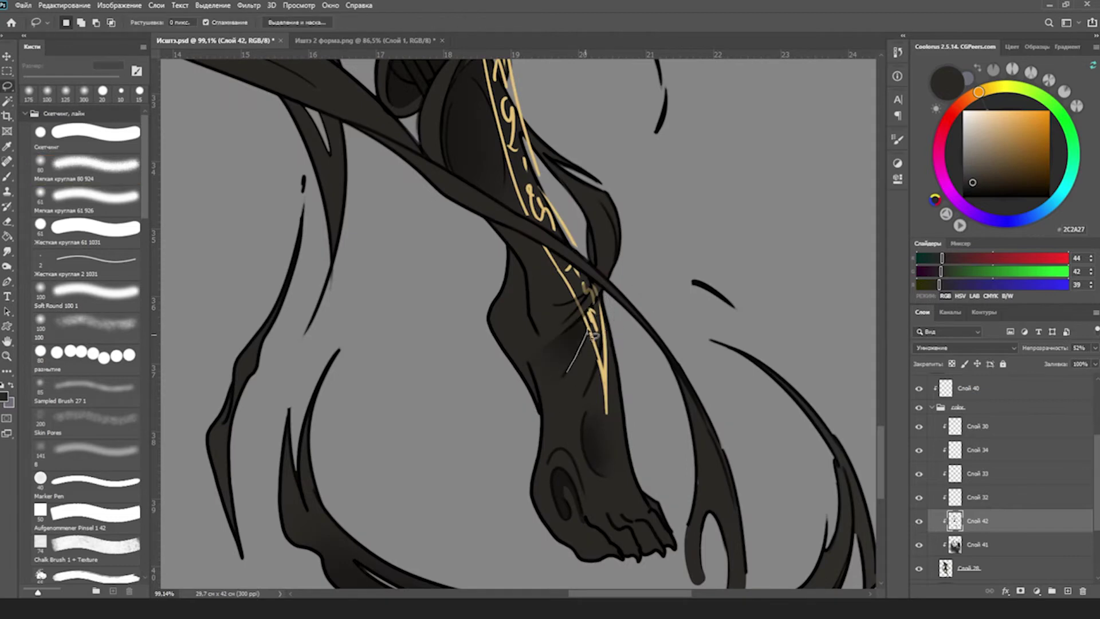
# Lasso the tendrils crossing behind the raised foot and standing leg and shade them with soft shadows.
pyautogui.scroll(-5, 695, 284)
pyautogui.scroll(3, 695, 284)
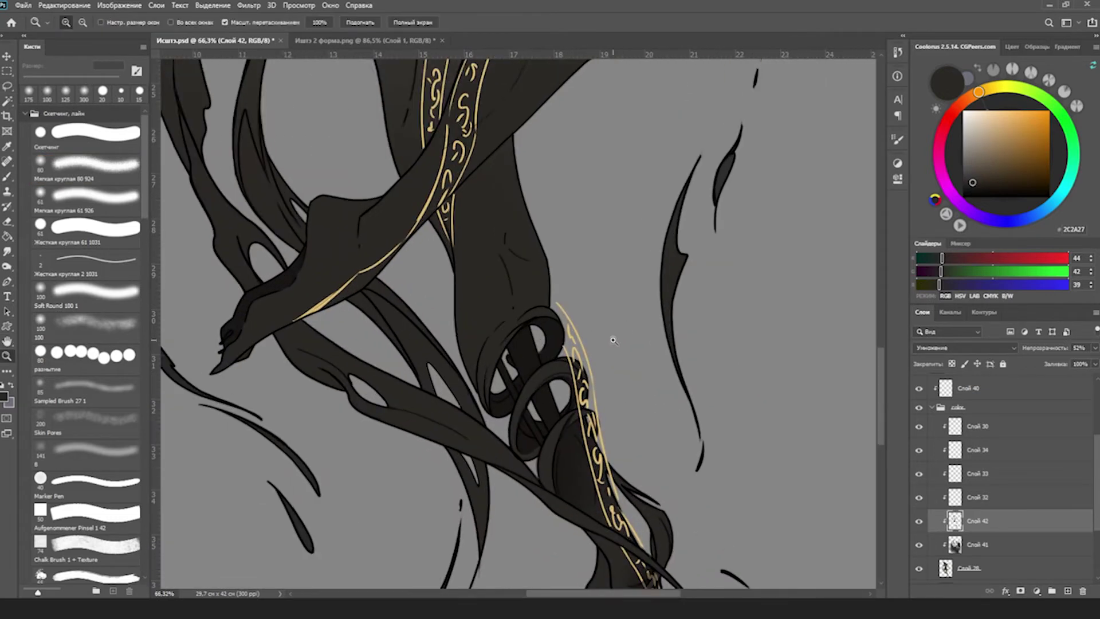
pyautogui.press('l')
pyautogui.moveTo(396, 395); pyautogui.dragTo(355, 370)
pyautogui.moveTo(344, 321)
pyautogui.mouseDown()
pyautogui.moveTo(544, 450)
pyautogui.moveTo(521, 427)
pyautogui.moveTo(548, 433)
pyautogui.moveTo(541, 427)
pyautogui.moveTo(549, 444)
pyautogui.moveTo(473, 321)
pyautogui.mouseUp()
pyautogui.press('b')
pyautogui.scroll(-3, 447, 429)
pyautogui.scroll(3, 447, 430)
pyautogui.press('l')
pyautogui.hotkey('alt', 'BackSpace')
pyautogui.scroll(1, 504, 367)
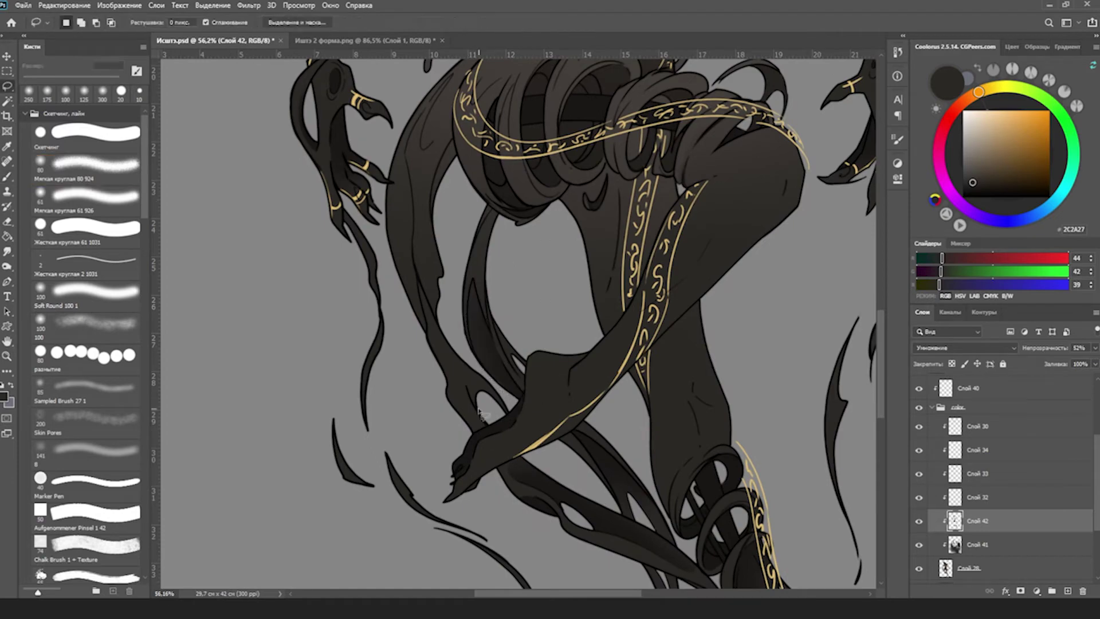
# Lasso areas of the long tendril beside the hip on the viewer's left and shade them with Мягкая круглая 80 924 at 250 px.
pyautogui.scroll(3, 473, 321)
pyautogui.moveTo(481, 189); pyautogui.dragTo(393, 299)
pyautogui.press('b')
pyautogui.scroll(-3, 401, 310)
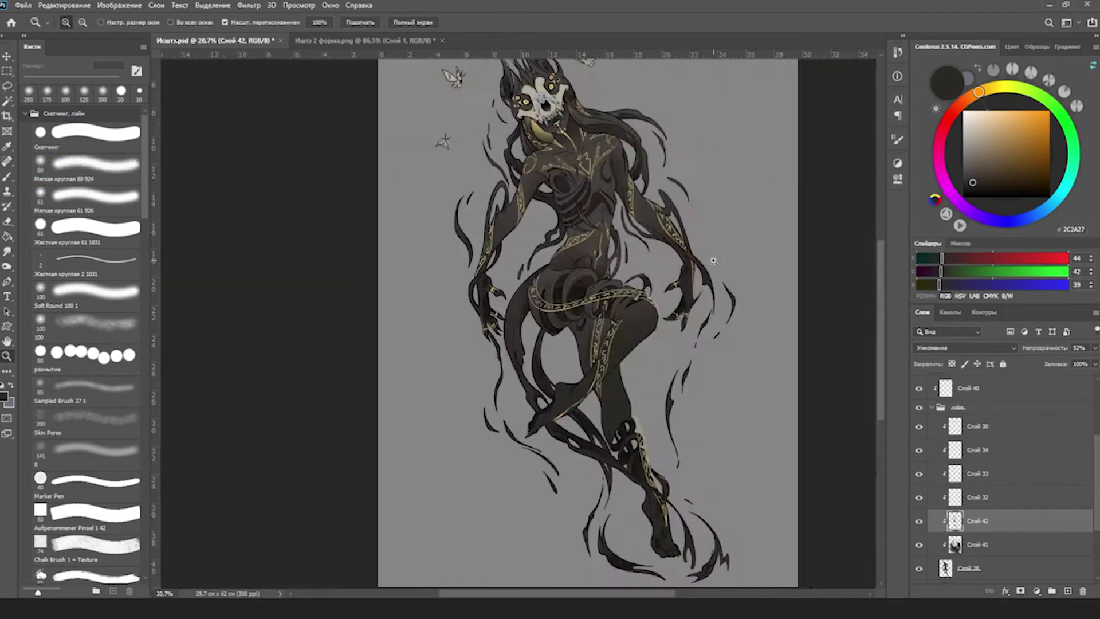
pyautogui.scroll(3, 447, 321)
pyautogui.press('l')
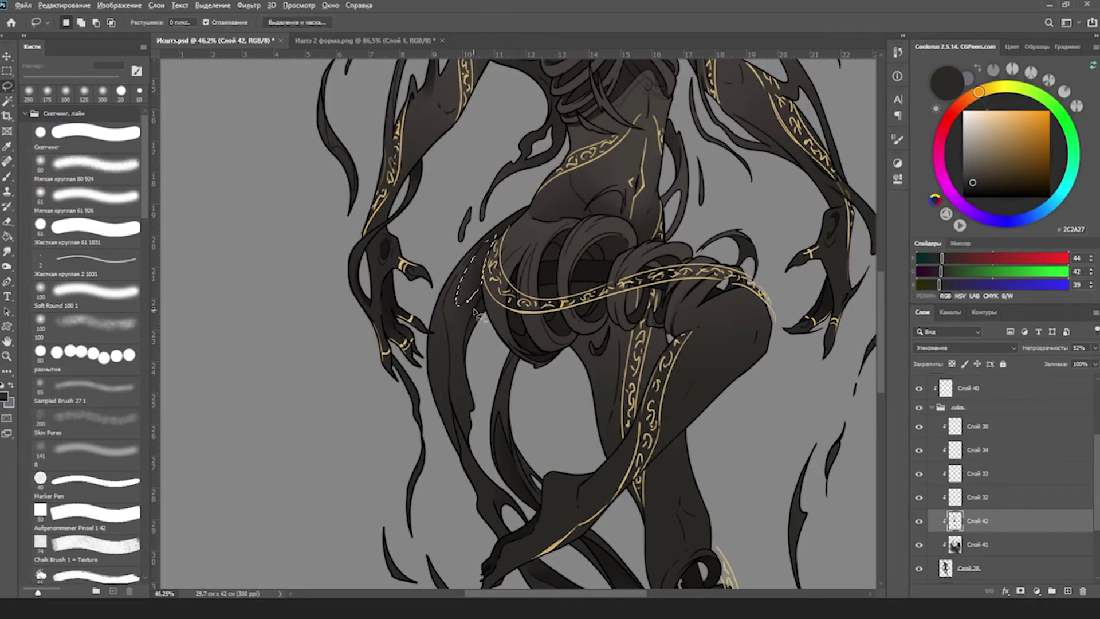
pyautogui.moveTo(494, 235)
pyautogui.mouseDown()
pyautogui.moveTo(459, 303)
pyautogui.moveTo(486, 312)
pyautogui.mouseUp()
pyautogui.press('z')
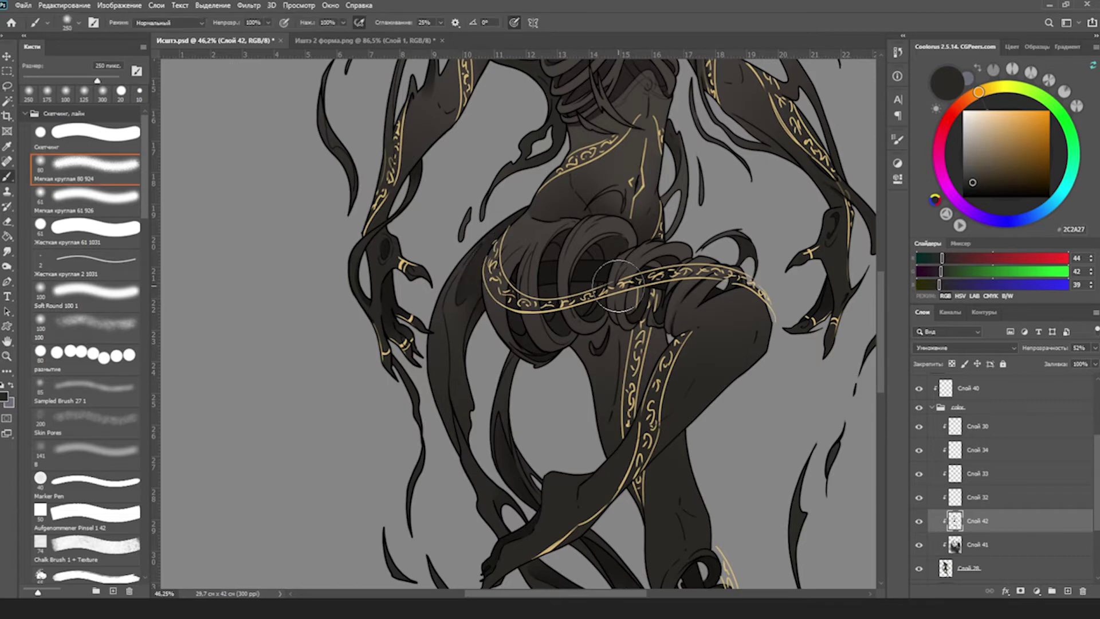
pyautogui.scroll(-3, 573, 321)
pyautogui.scroll(1, 590, 240)
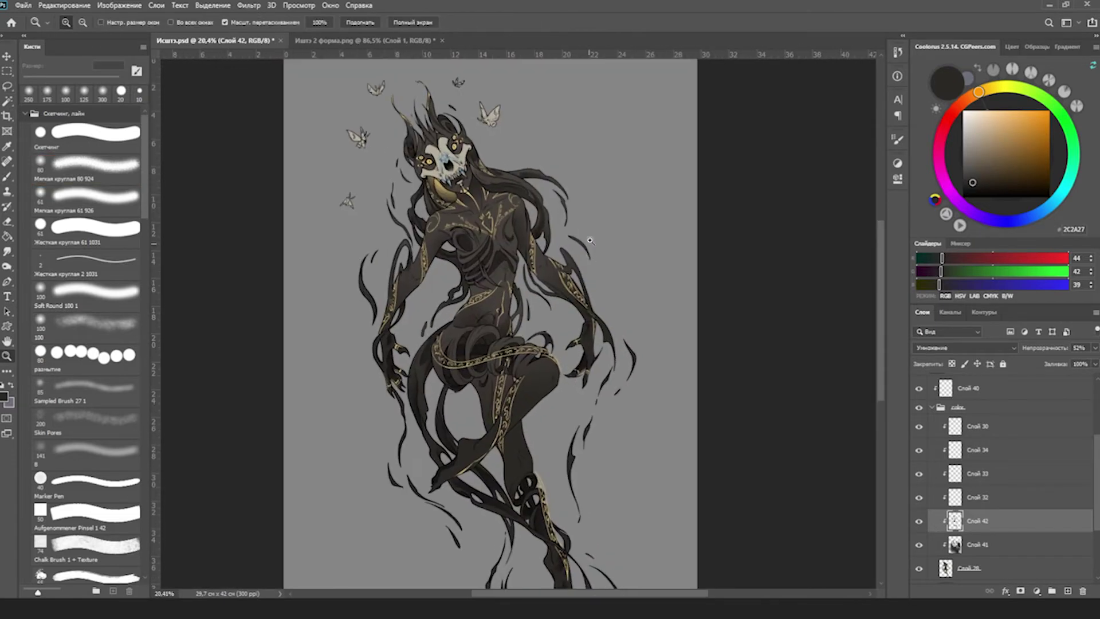
# Lasso the side of the chest near the armpit on the viewer's right and shade it with the soft round brush at 250 px.
pyautogui.scroll(-2, 696, 237)
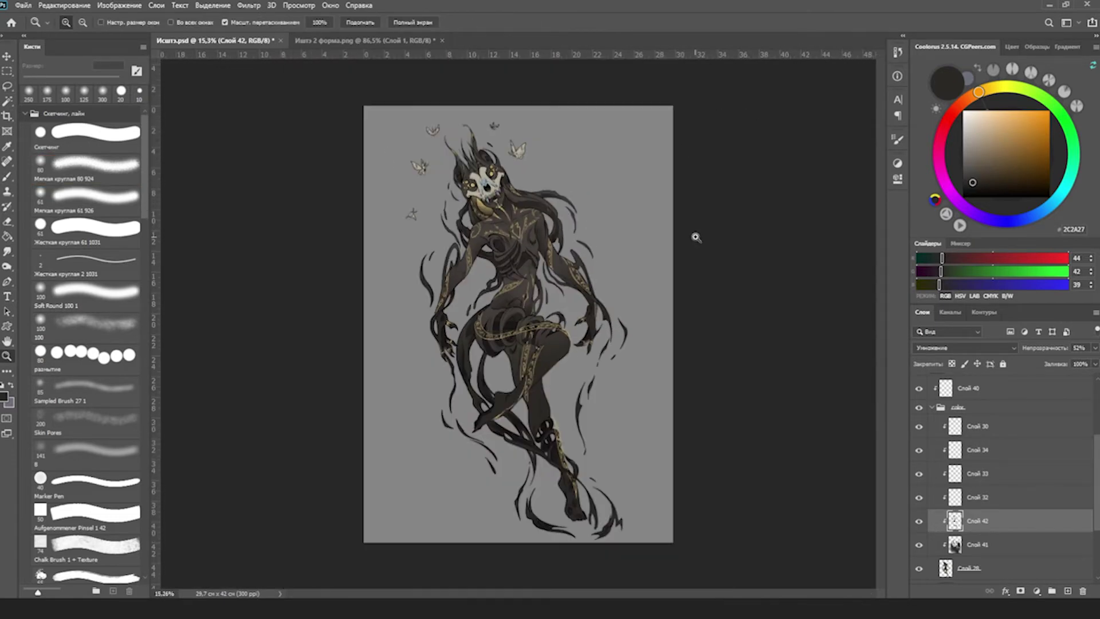
pyautogui.scroll(6, 514, 229)
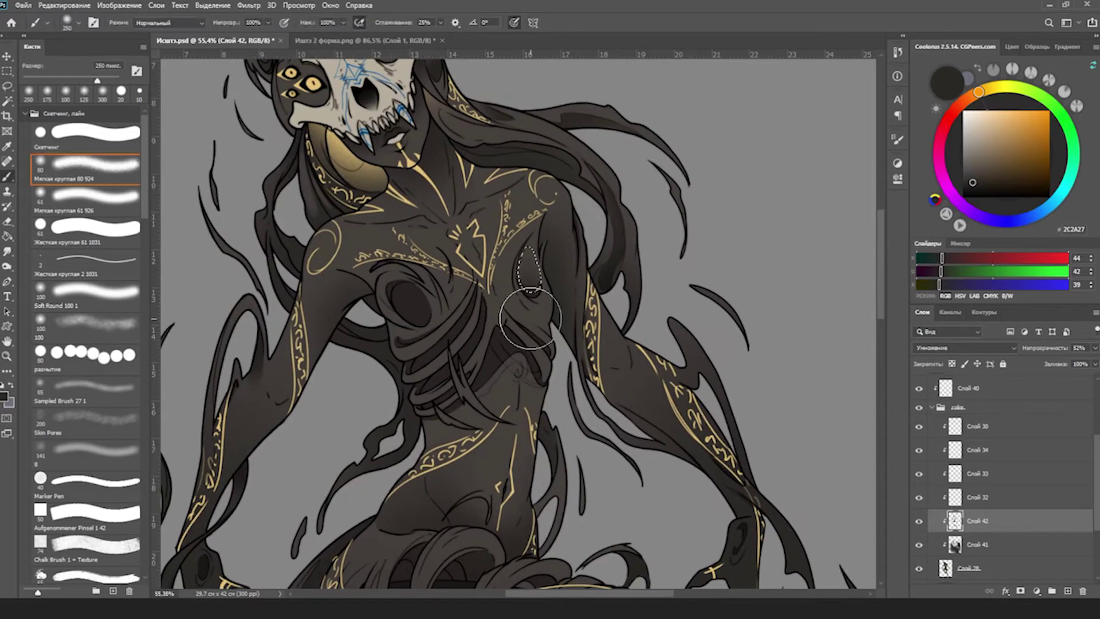
pyautogui.scroll(-4, 514, 319)
pyautogui.press('b')
pyautogui.press('z')
pyautogui.scroll(-3, 753, 78)
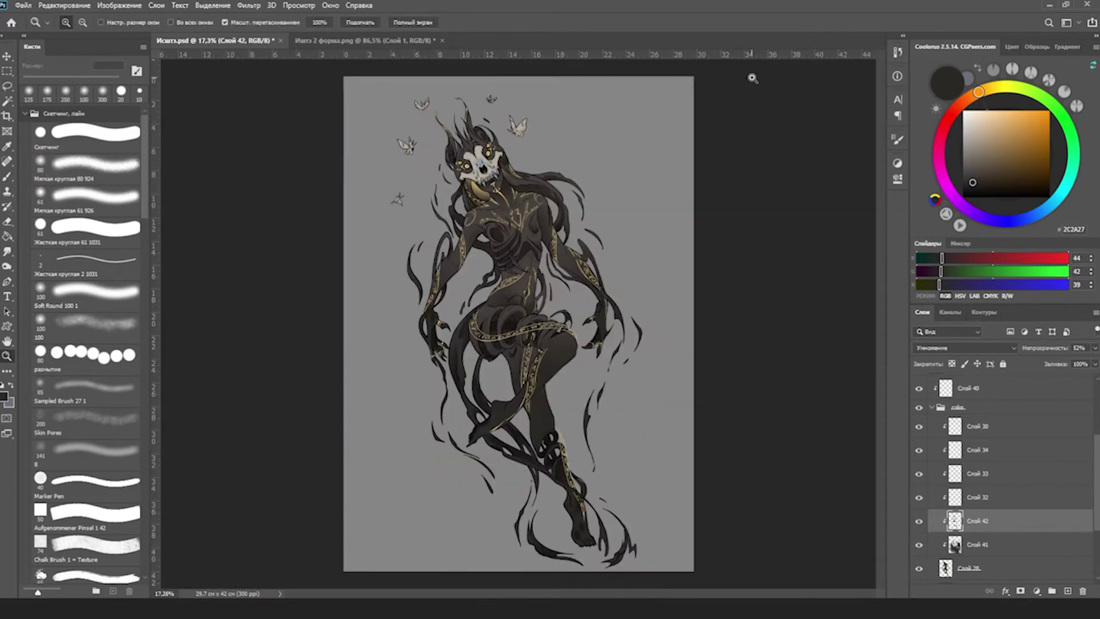
# Lasso around the hip coils and shade the area softly with the Мягкая круглая 80 924 brush at 500 px.
pyautogui.scroll(4, 537, 350)
pyautogui.press('l')
pyautogui.moveTo(441, 366)
pyautogui.mouseDown()
pyautogui.moveTo(519, 340)
pyautogui.moveTo(543, 354)
pyautogui.moveTo(360, 394)
pyautogui.moveTo(372, 295)
pyautogui.mouseUp()
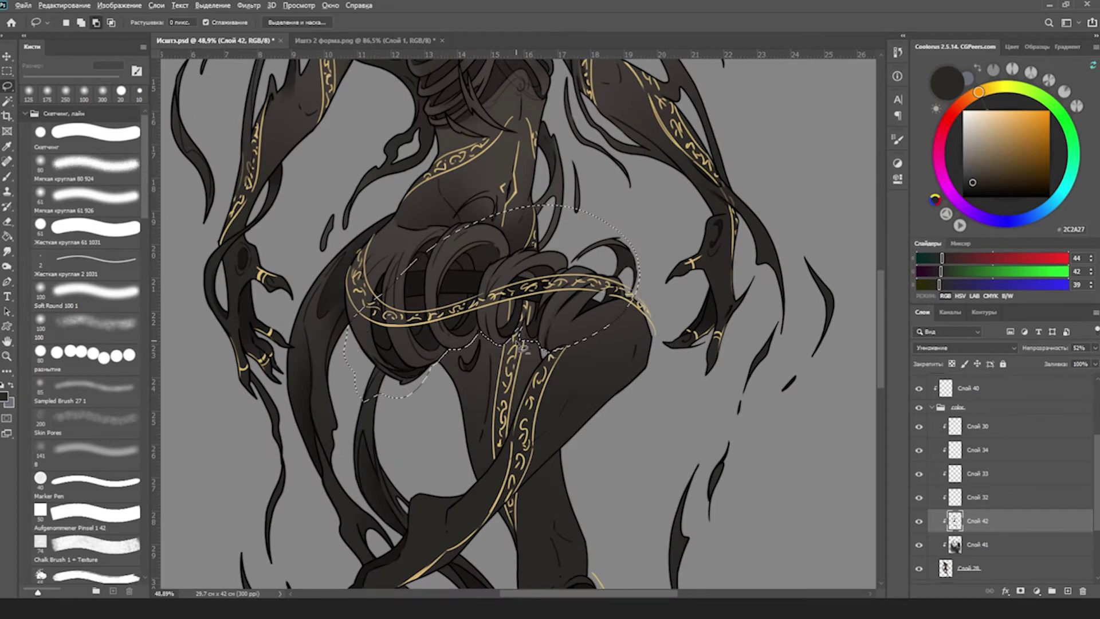
pyautogui.hotkey('ctrl', '0')
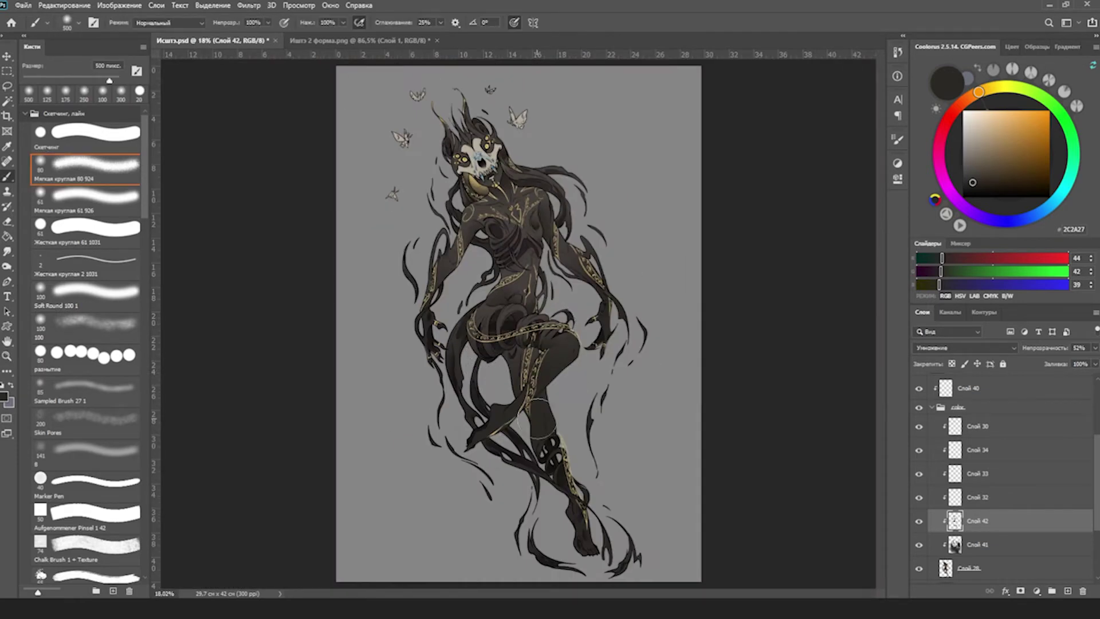
# Save the illustration and float the Иштэ 2 форма.png reference beside it, with both views enlarged on the head.
pyautogui.press('z')
pyautogui.hotkey('ctrl', 's')
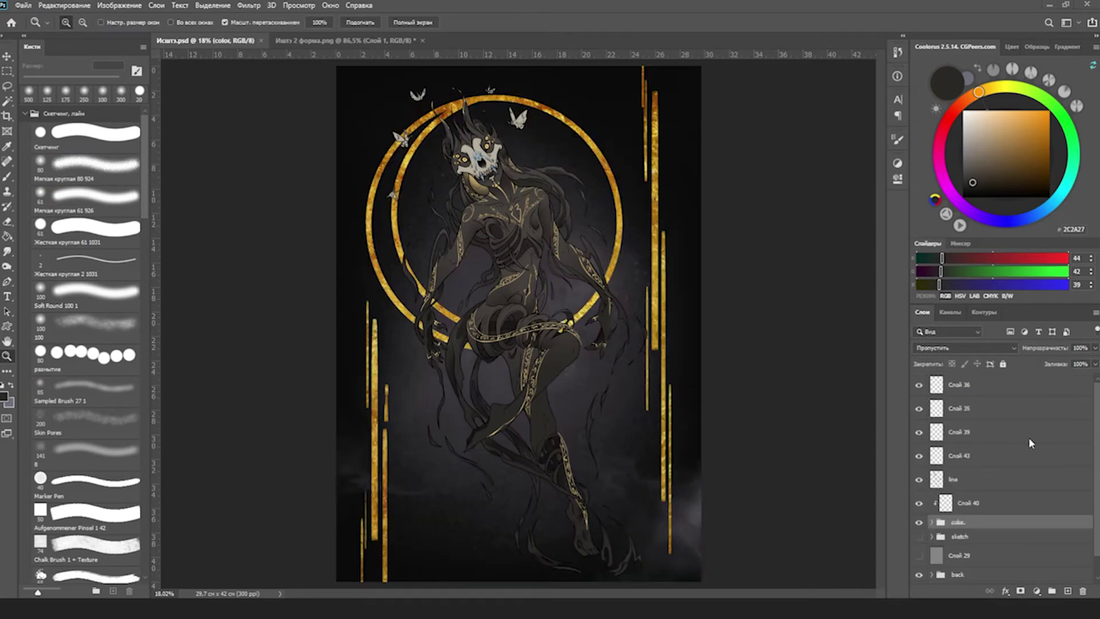
pyautogui.moveTo(371, 41); pyautogui.dragTo(132, 25)
pyautogui.keyDown('alt'); pyautogui.click(175, 372); pyautogui.keyUp('alt')
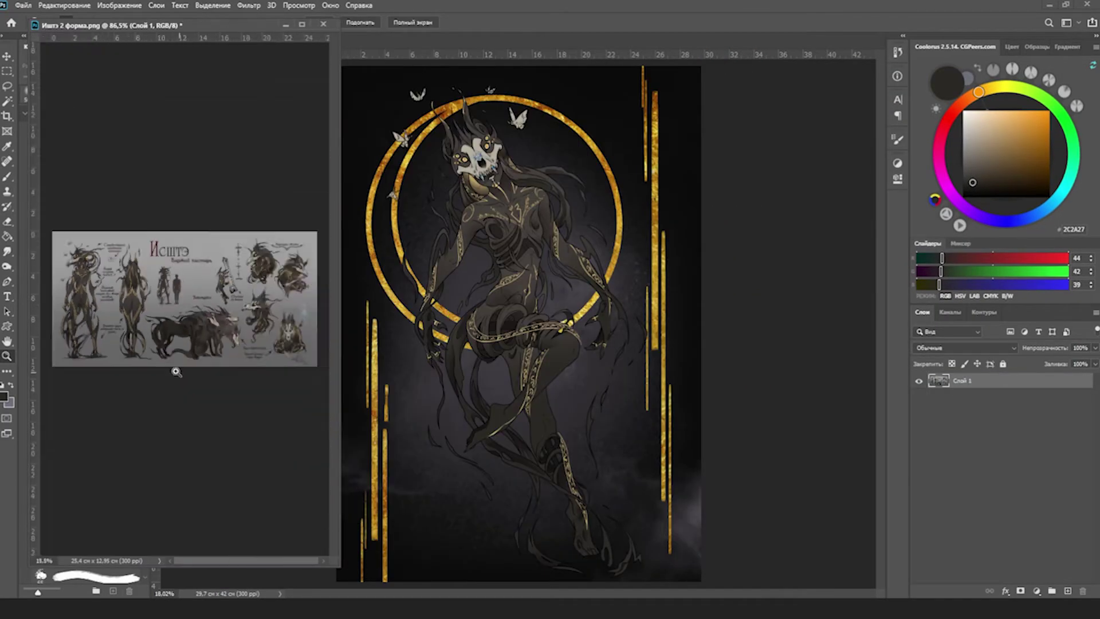
pyautogui.scroll(5, 176, 371)
pyautogui.scroll(5, 447, 143)
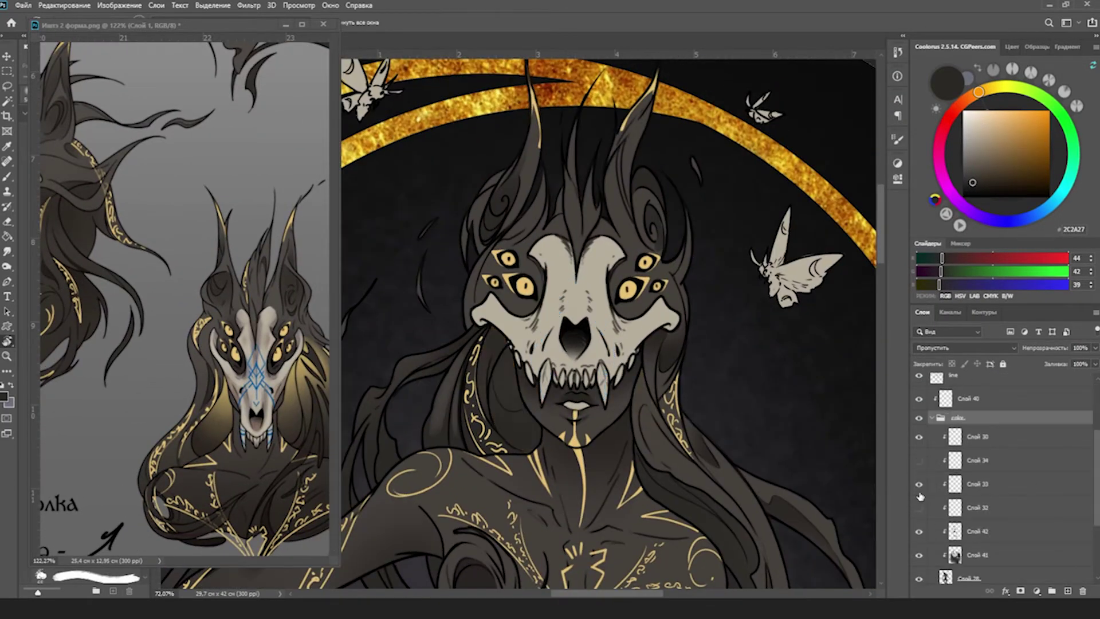
# Hide layer Слой 32 and sample the brown #826457 from the skull in the reference image.
pyautogui.click(919, 507)
pyautogui.press('i')
pyautogui.click(604, 247)
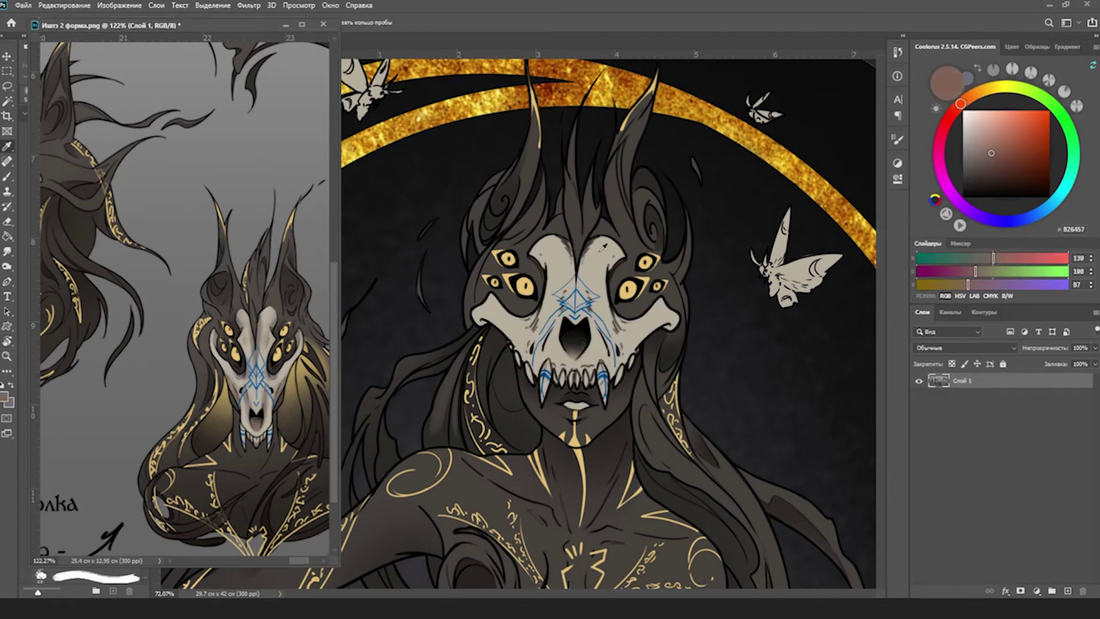
# Add clipped layer Слой 44 above Слой 33 for shading the skull and set the brush to 10 px, with Скетчинг as the eraser.
pyautogui.press('b')
pyautogui.rightClick(603, 247)
pyautogui.press('Escape')
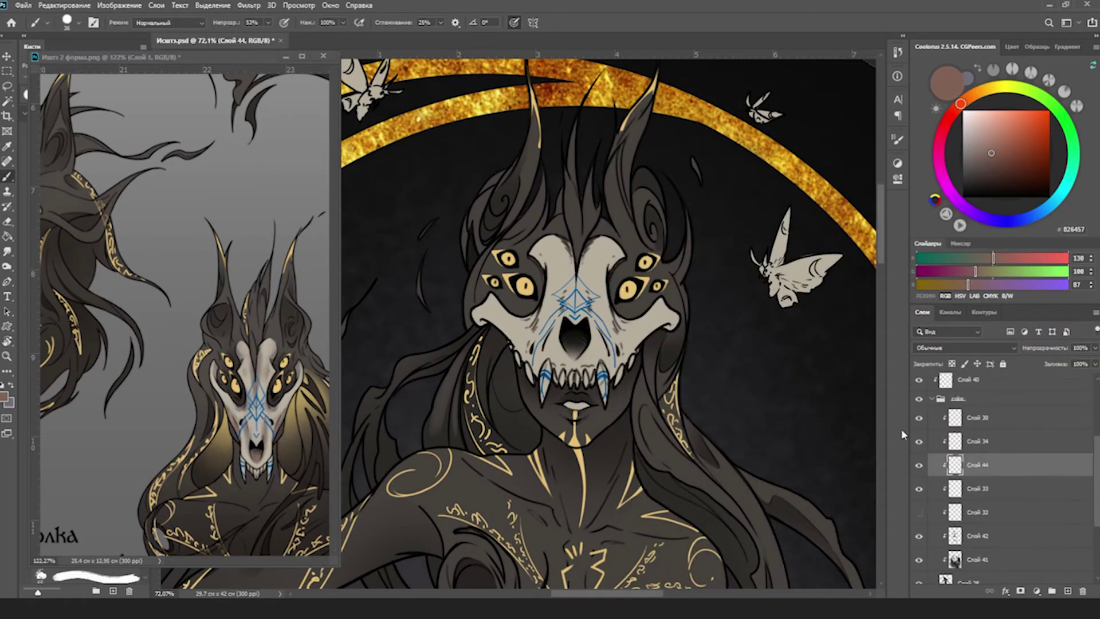
pyautogui.rightClick(602, 378)
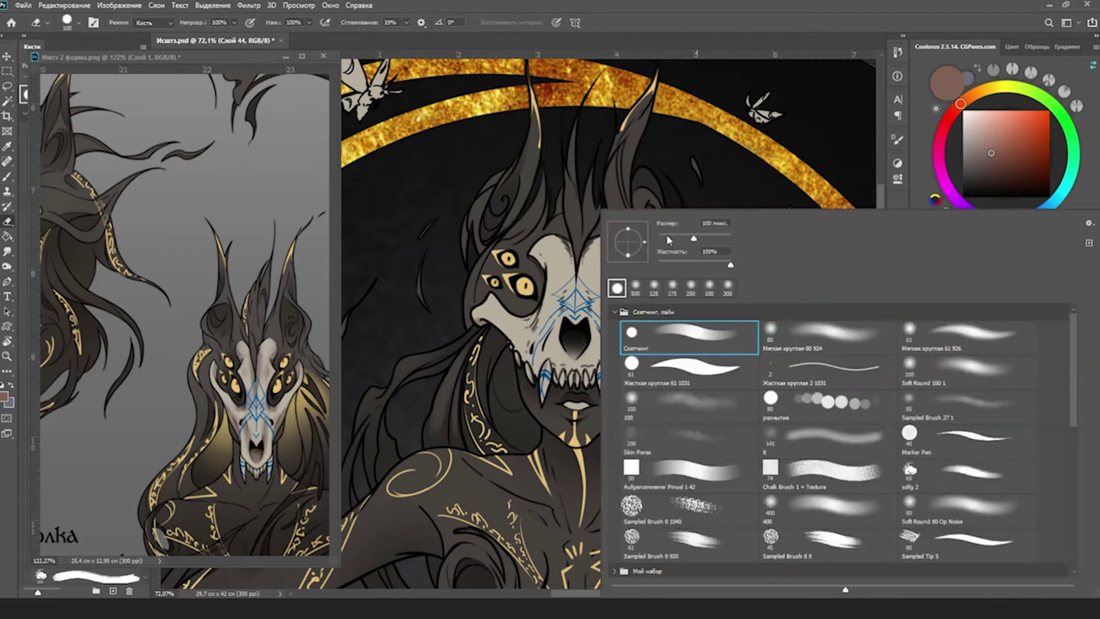
pyautogui.press('Escape')
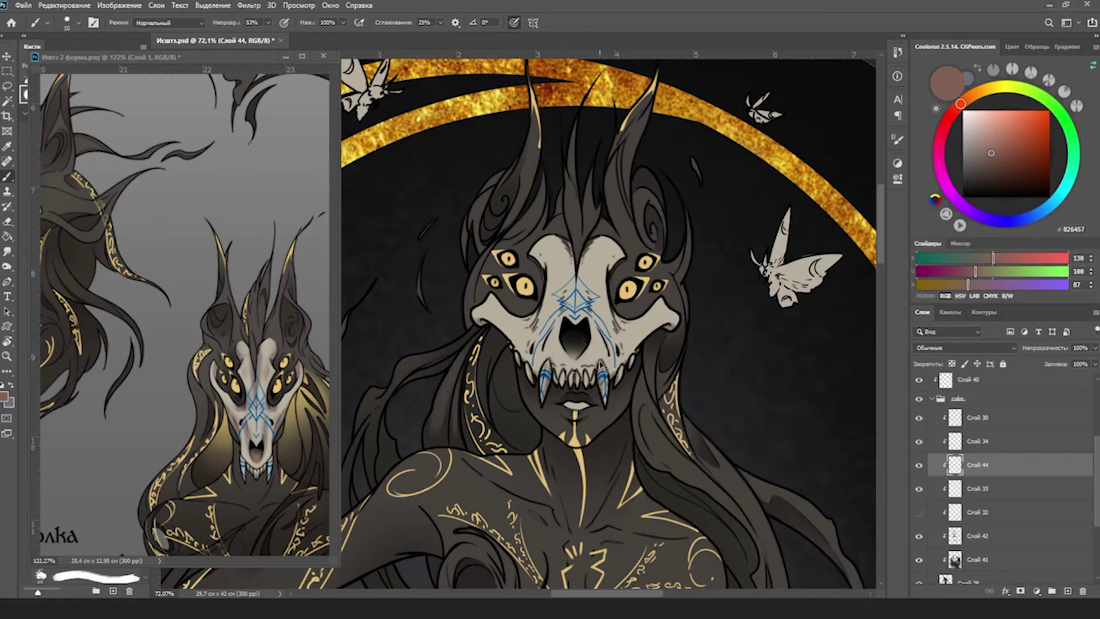
# Shade the skull's brow and muzzle edges in reddish brown #826457 on layer Слой 44 and erase the excess.
pyautogui.press(']')
pyautogui.press(']')
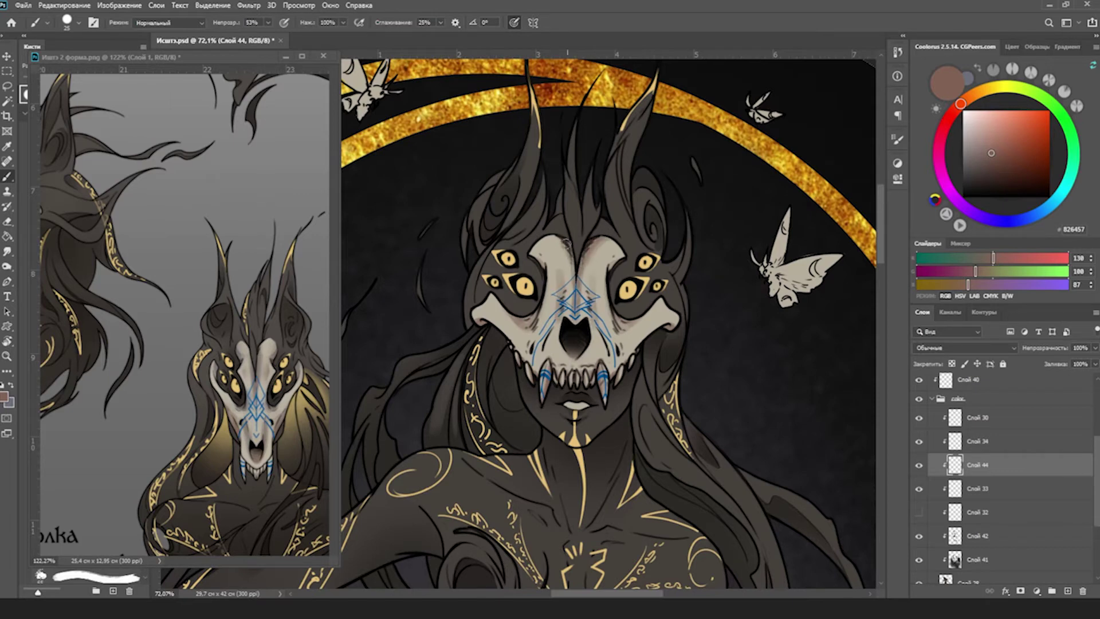
pyautogui.press('e')
pyautogui.press('[')
pyautogui.press('[')
pyautogui.press('[')
pyautogui.press('[')
pyautogui.moveTo(597, 259)
pyautogui.mouseDown()
pyautogui.moveTo(578, 320)
pyautogui.moveTo(545, 367)
pyautogui.mouseUp()
pyautogui.press('b')
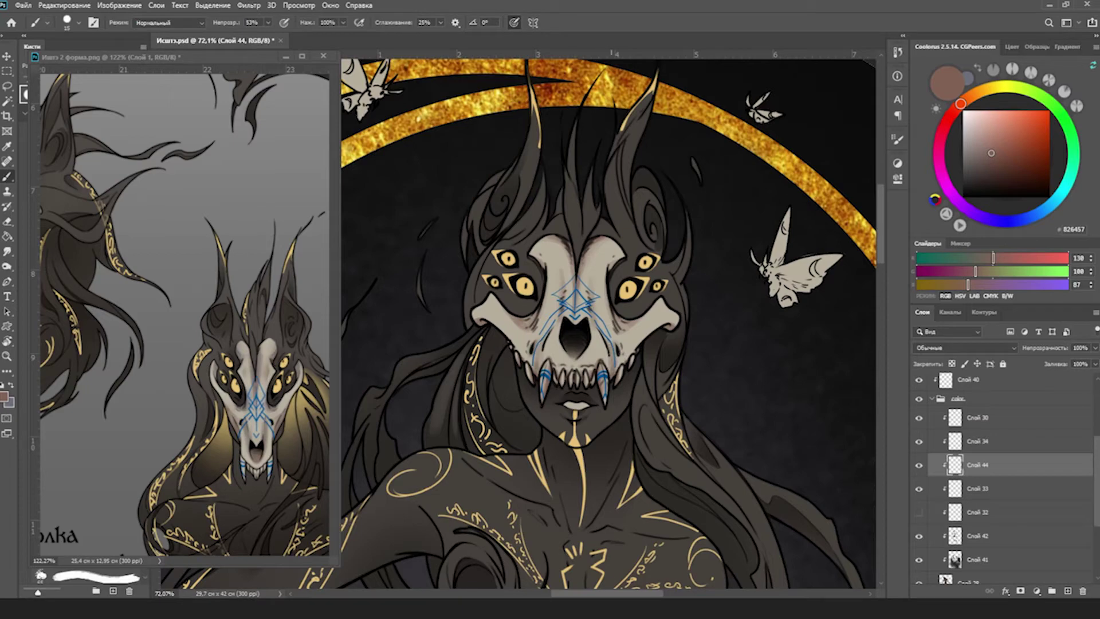
# Sample a tone from the reference image and shade the skull's cheekbones with a muted purple-grey.
pyautogui.press(']')
pyautogui.press(']')
pyautogui.scroll(1, 650, 372)
pyautogui.press(']')
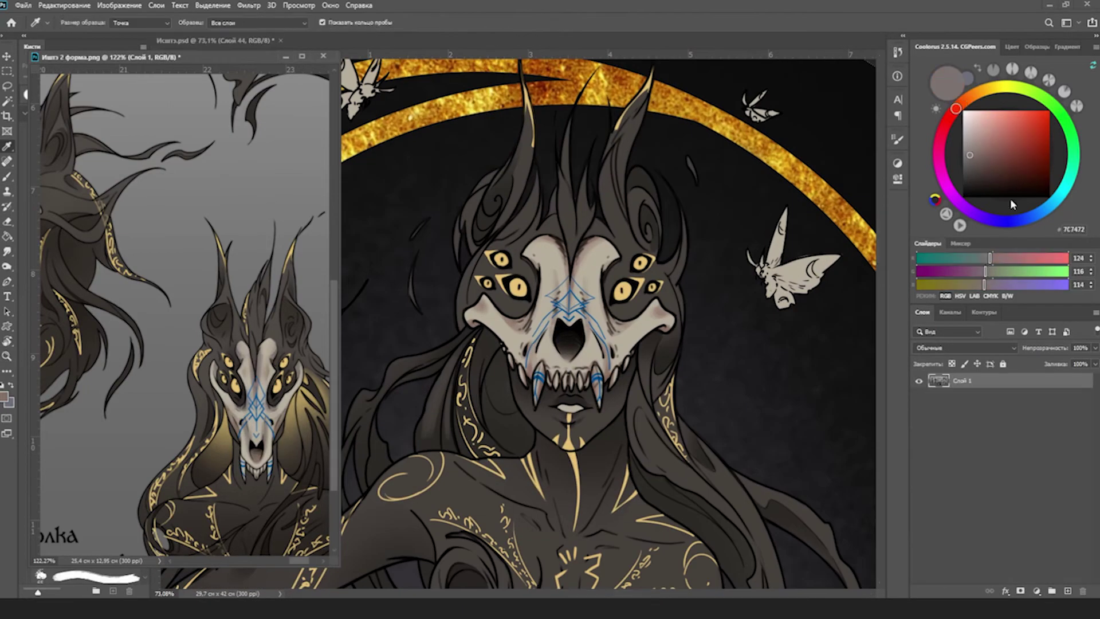
pyautogui.scroll(-1, 673, 303)
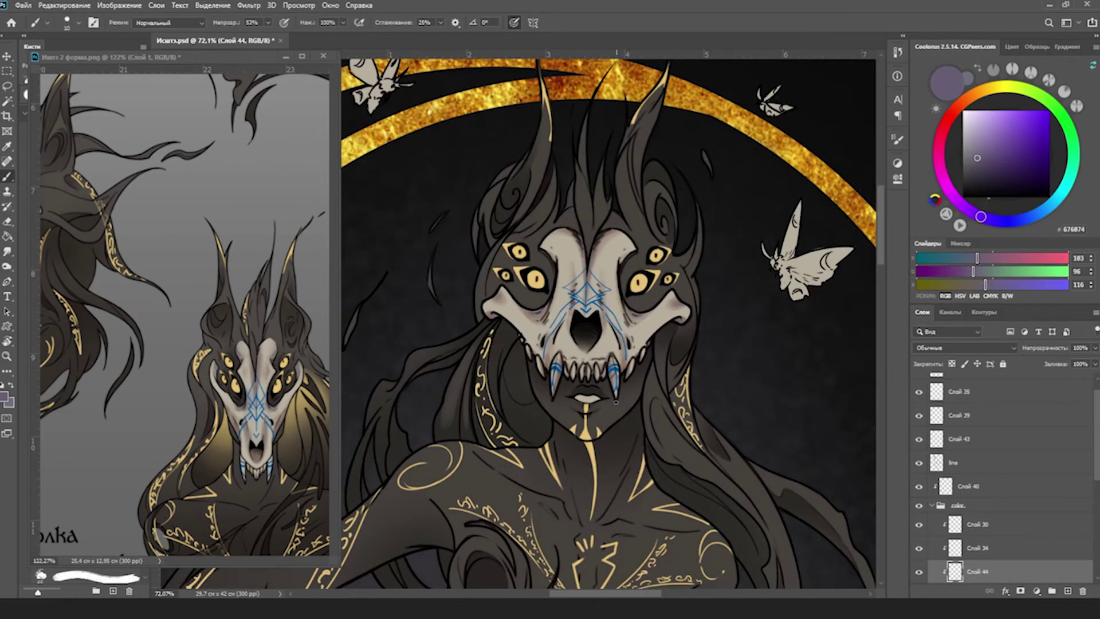
# Sample beige #A08F80 from the skull and blend the cheekbone and brow shading with a soft brush.
pyautogui.scroll(-5, 615, 402)
pyautogui.scroll(6, 608, 229)
pyautogui.rightClick(602, 209)
pyautogui.keyDown('alt'); pyautogui.click(552, 272); pyautogui.keyUp('alt')
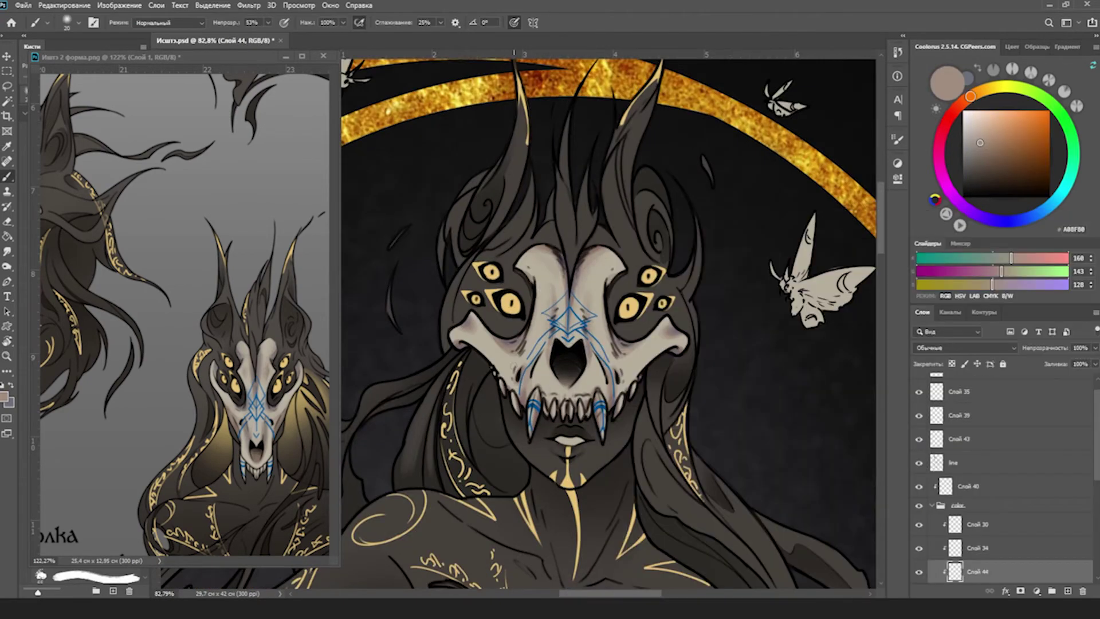
pyautogui.scroll(-5, 611, 335)
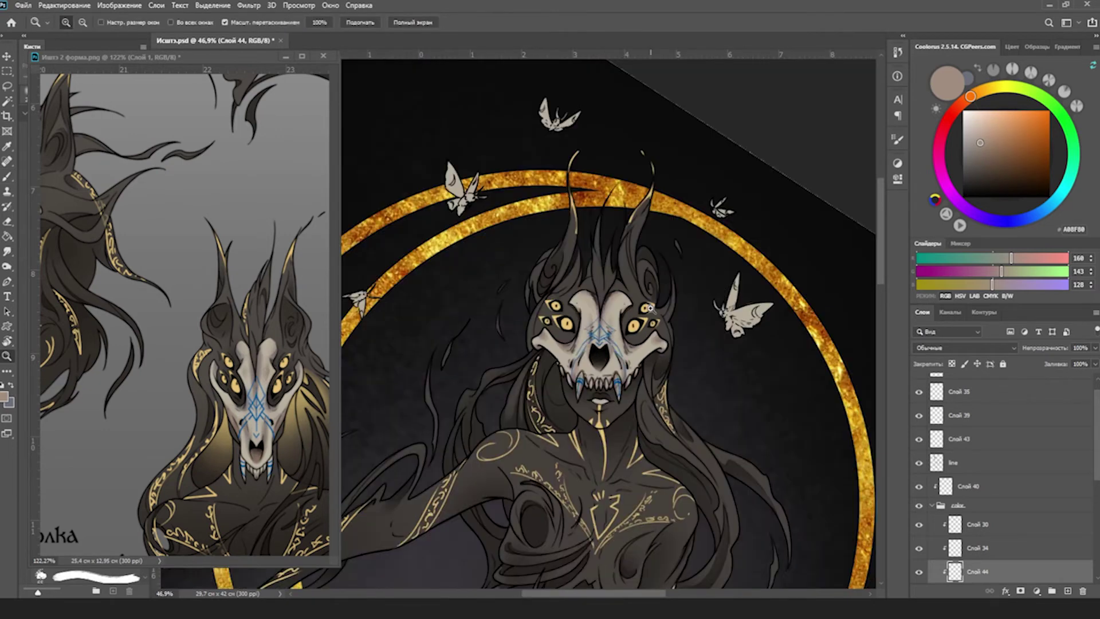
# Deepen the skull's shadows in dark brown #67483A with a soft 25 px brush and clean them up with a 10 px eraser.
pyautogui.keyDown('alt'); pyautogui.click(622, 289); pyautogui.keyUp('alt')
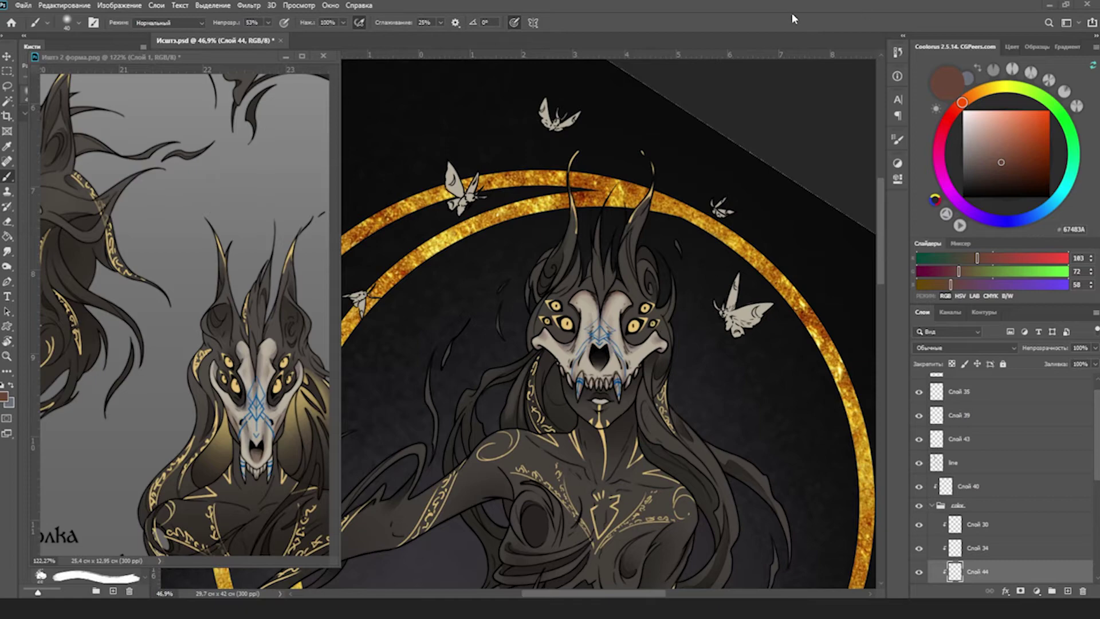
pyautogui.press('e')
pyautogui.press('b')
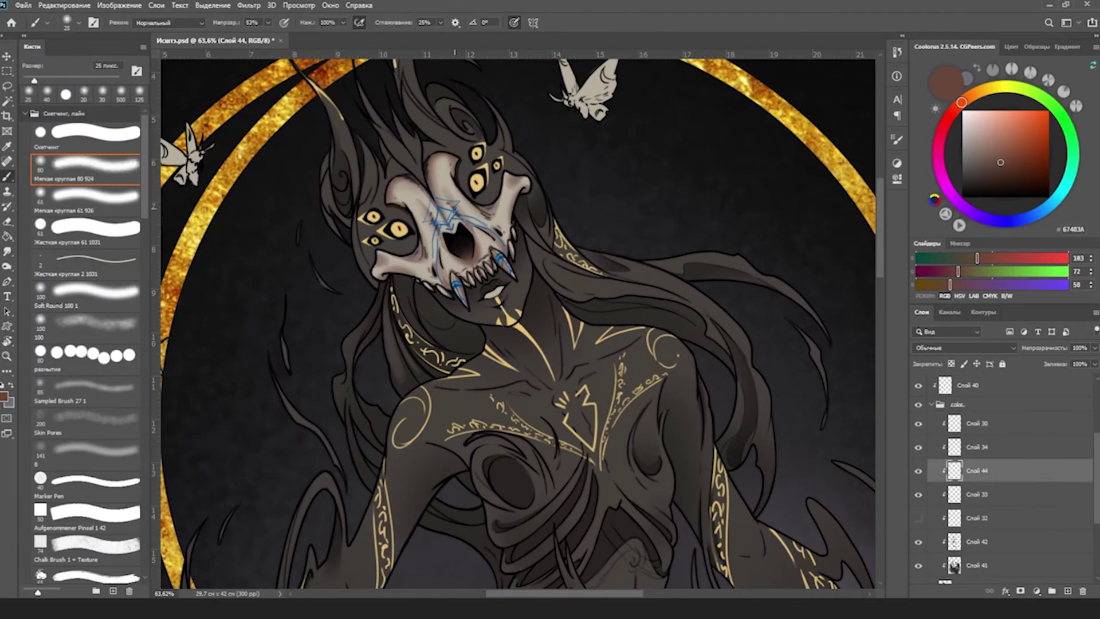
pyautogui.rightClick(460, 231)
pyautogui.press('Escape')
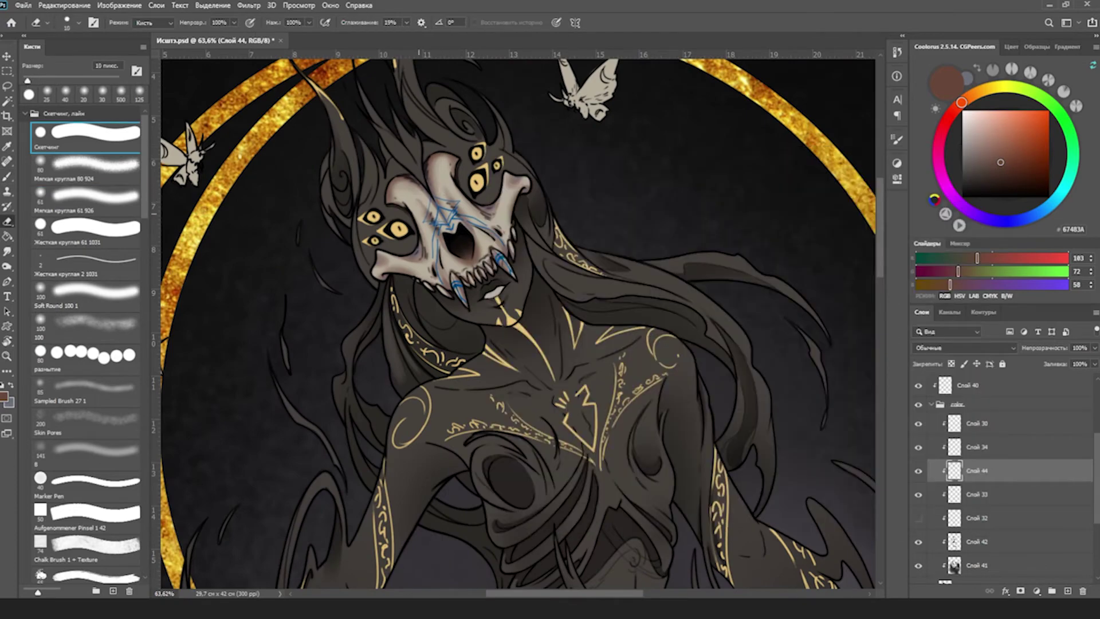
pyautogui.scroll(-3, 545, 325)
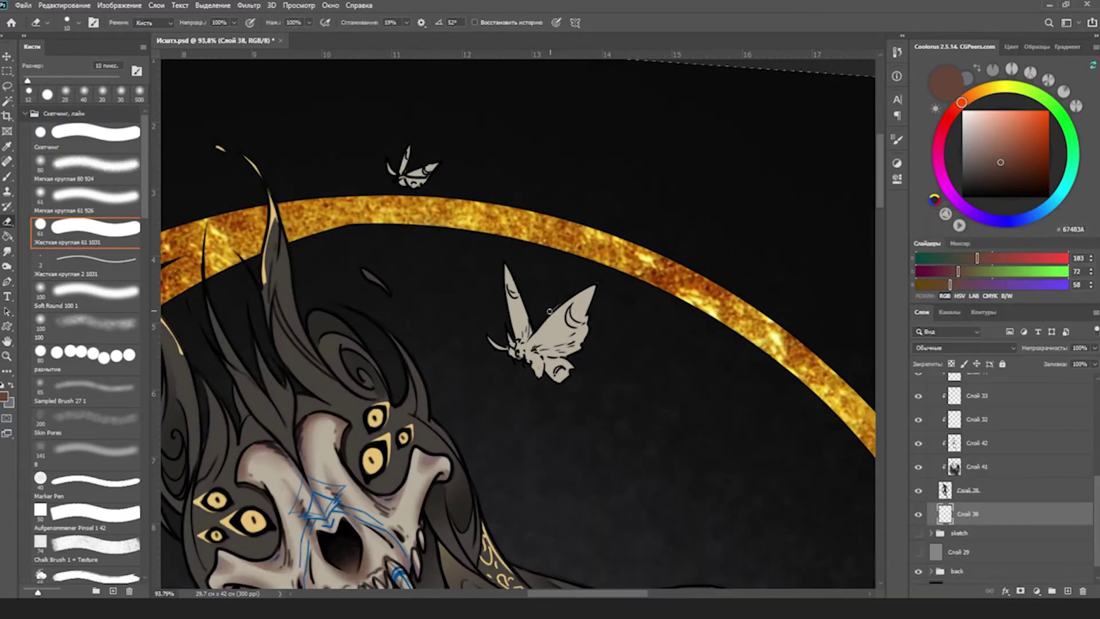
# Clean up the butterflies' edges with the Жесткая круглая 61 1031 eraser at 9 px.
pyautogui.press('[')
pyautogui.rightClick(579, 366)
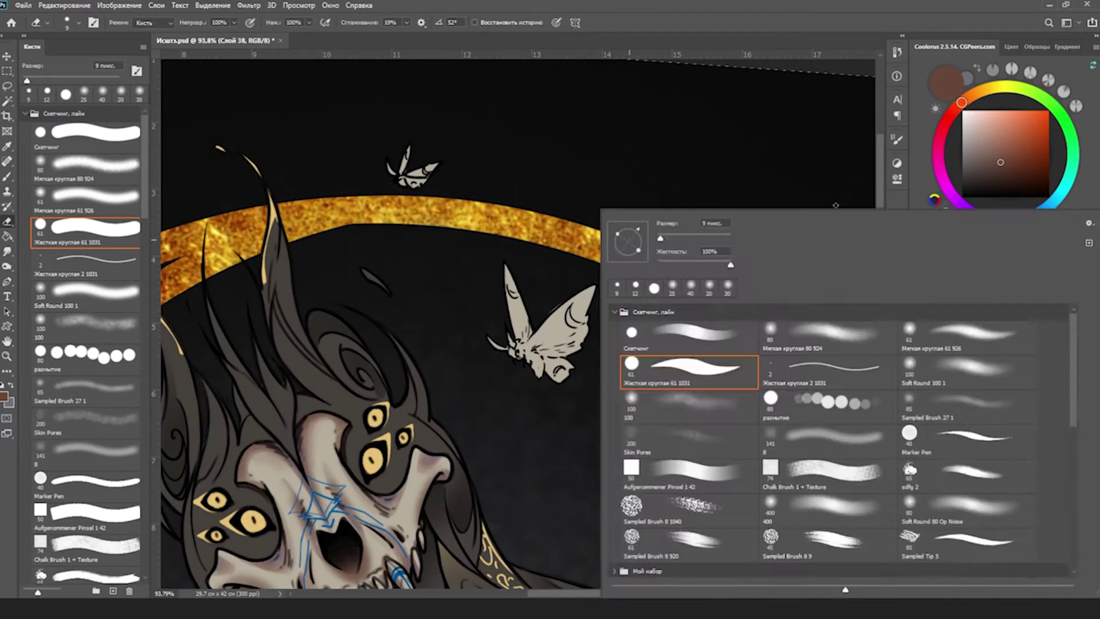
pyautogui.press('Escape')
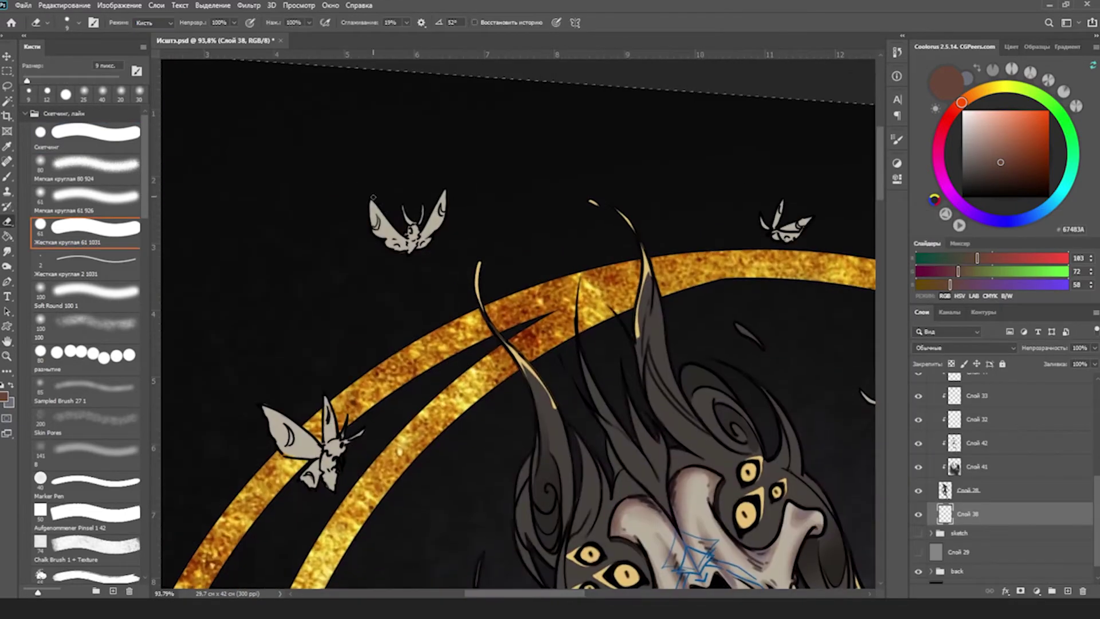
# Sample the butterflies' beige and shift the brush colour to cool grey #77787A.
pyautogui.press('b')
pyautogui.keyDown('alt'); pyautogui.click(262, 405); pyautogui.keyUp('alt')
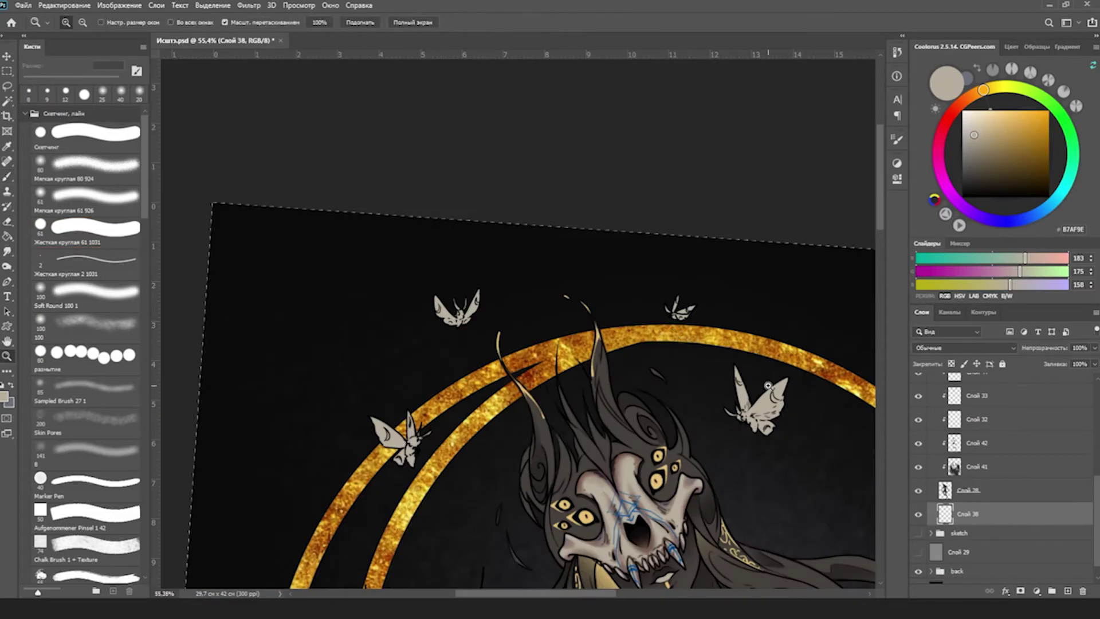
pyautogui.press('i')
pyautogui.click(993, 89)
pyautogui.moveTo(994, 96); pyautogui.dragTo(1036, 213)
pyautogui.click(964, 156)
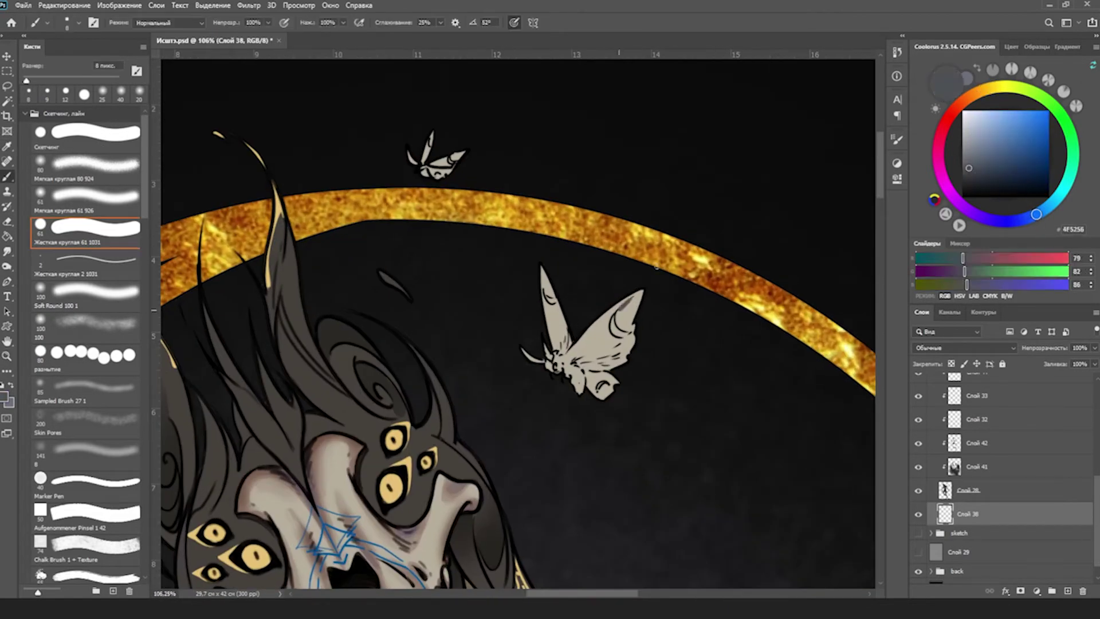
# Lock the butterfly layer's transparent pixels and choose the Жесткая круглая 61 1031 brush at 5 px.
pyautogui.press('b')
pyautogui.scroll(-1, 597, 294)
pyautogui.press('[')
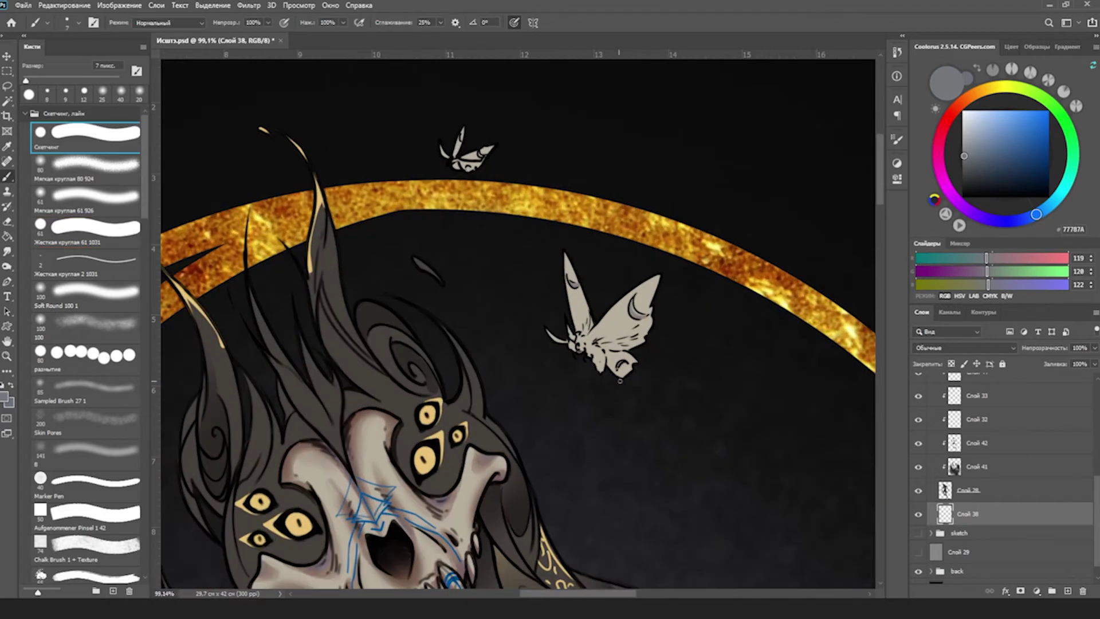
pyautogui.press('/')
pyautogui.press('.')
pyautogui.press('.')
pyautogui.press('.')
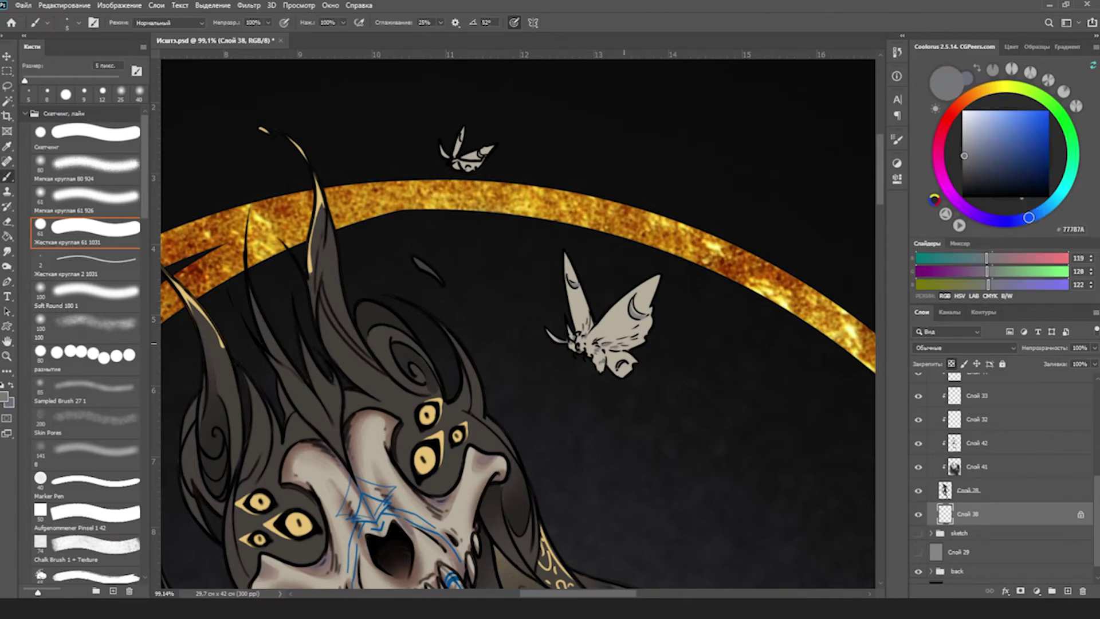
# Paint grey shading on the wings of the large butterfly beside the horns and refine it with beige #B7AF9E.
pyautogui.scroll(3, 600, 358)
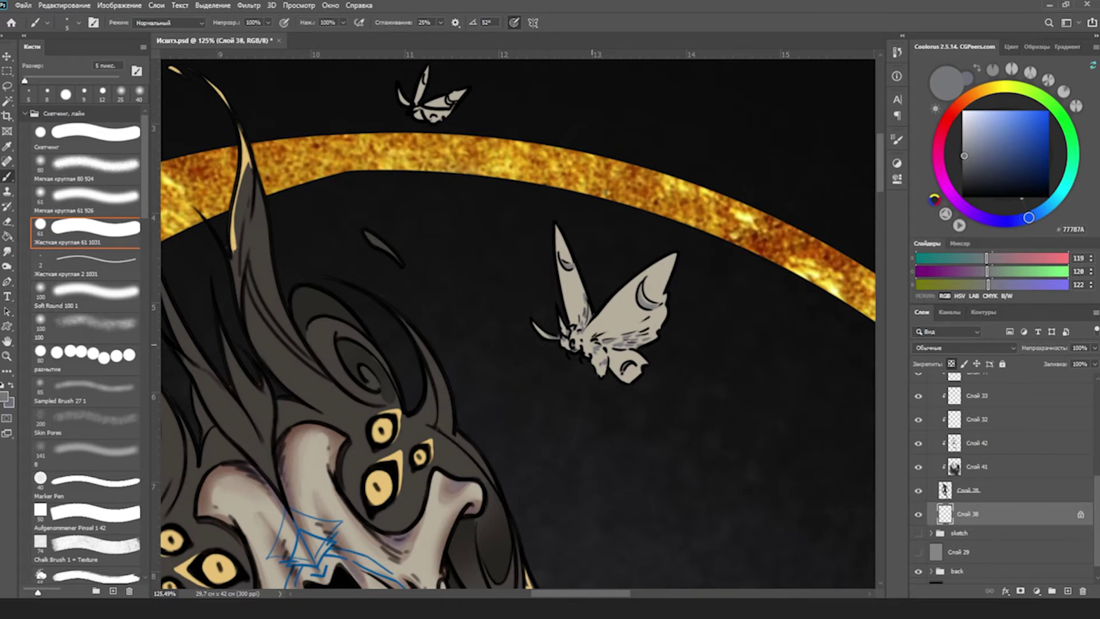
pyautogui.moveTo(664, 258); pyautogui.dragTo(672, 271)
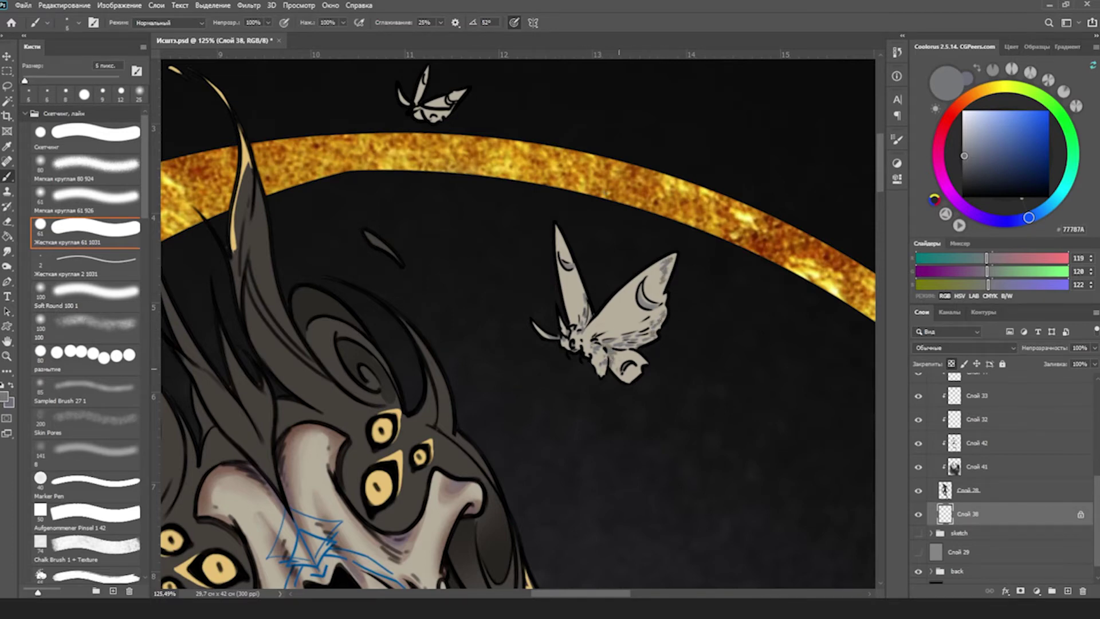
pyautogui.press('[')
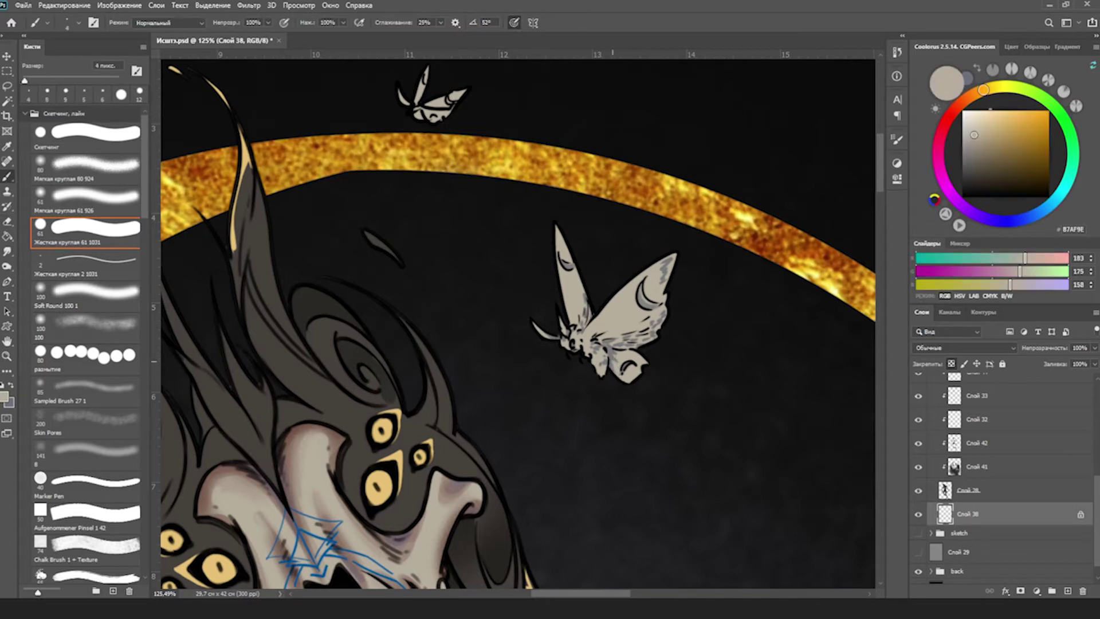
pyautogui.scroll(-2, 620, 375)
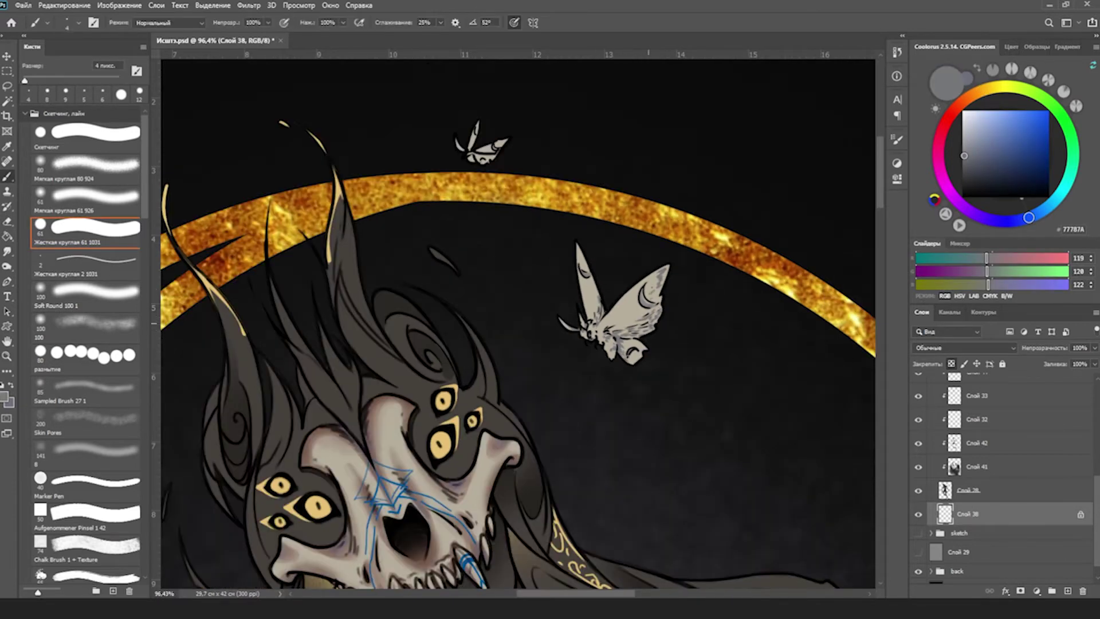
# Shade the butterfly above the ring's upper-left arc in grey #77787A with a 6 to 7 px hard brush.
pyautogui.scroll(-3, 621, 375)
pyautogui.press(']')
pyautogui.press(']')
pyautogui.press(']')
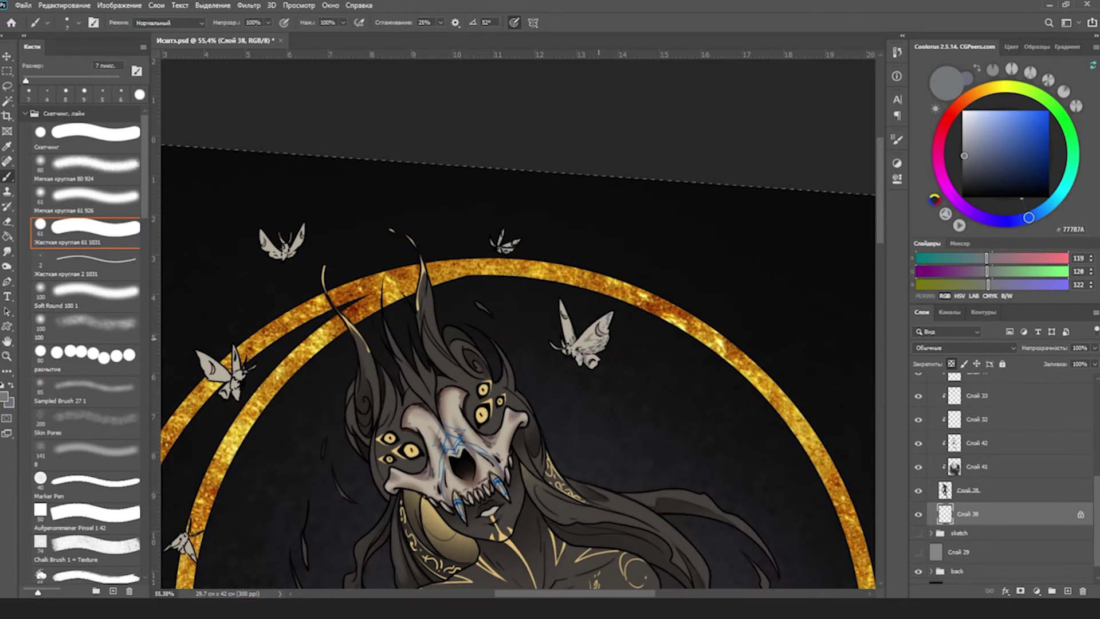
pyautogui.scroll(3, 282, 243)
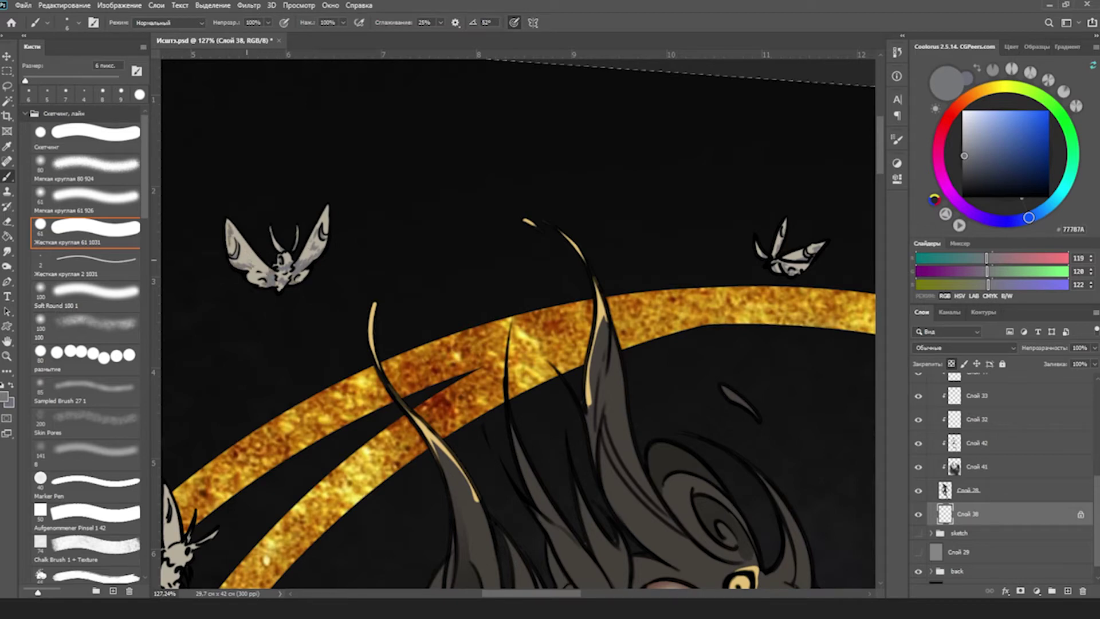
# Shade the wings of the butterfly sitting on the ring's upper-left edge in grey, rotating the canvas as needed.
pyautogui.press('h')
pyautogui.moveTo(337, 397); pyautogui.dragTo(538, 251)
pyautogui.press('b')
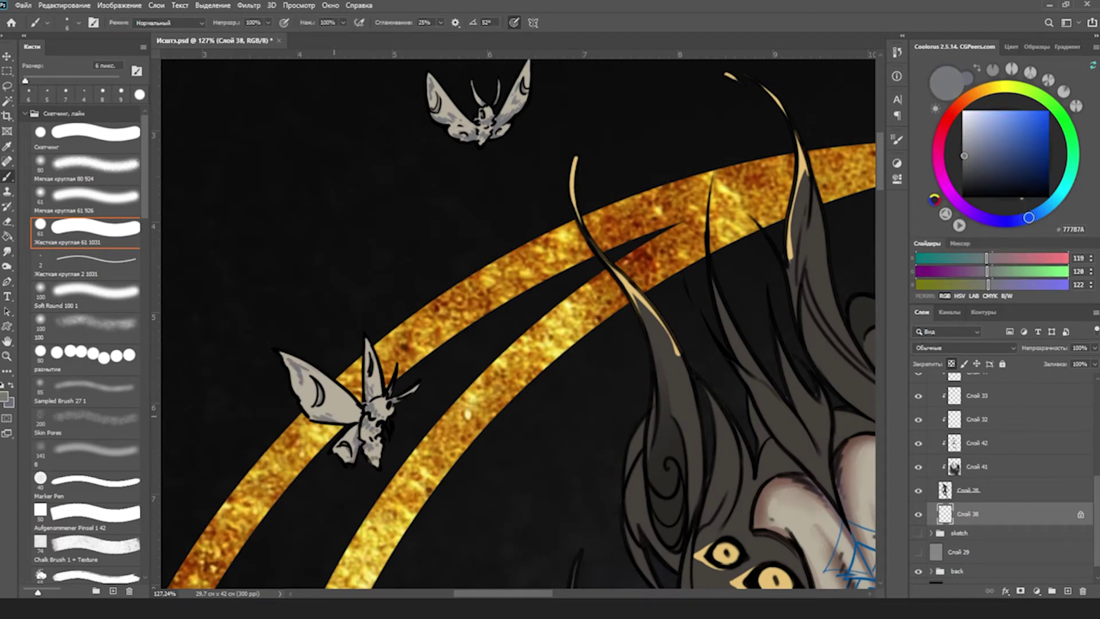
pyautogui.press('r')
pyautogui.moveTo(516, 172); pyautogui.dragTo(630, 241)
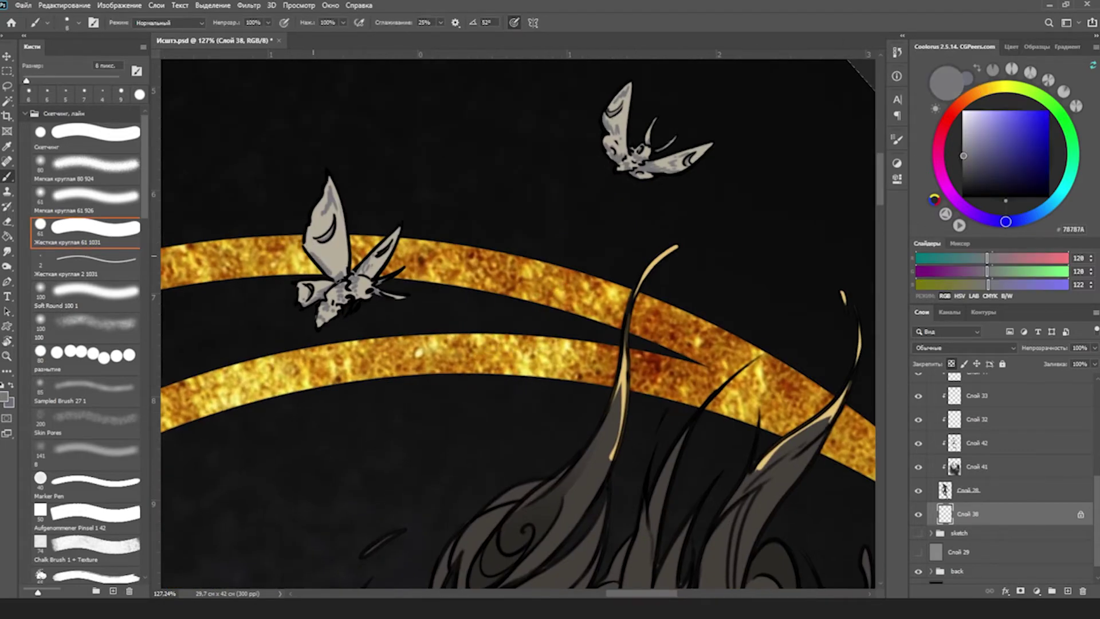
pyautogui.scroll(-3, 329, 265)
pyautogui.press('r')
pyautogui.moveTo(330, 265); pyautogui.dragTo(401, 401)
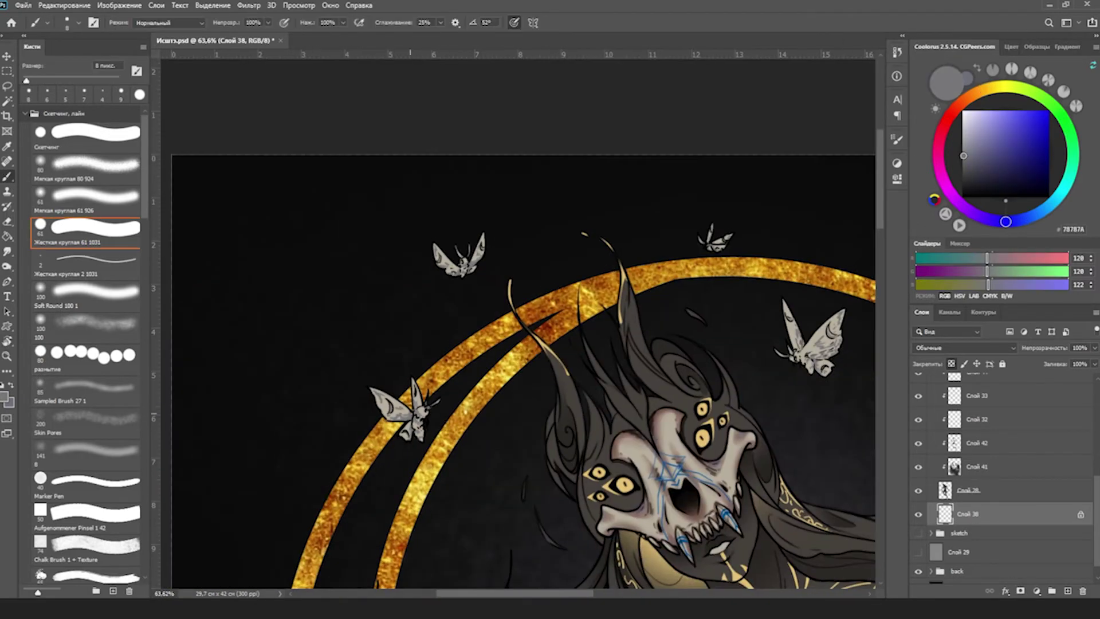
# Sample grey #79797B from the butterfly on the ring and refine its body shading with a 7 px brush.
pyautogui.keyDown('alt'); pyautogui.click(407, 419); pyautogui.keyUp('alt')
pyautogui.scroll(3, 415, 413)
pyautogui.keyDown('alt'); pyautogui.click(410, 415); pyautogui.keyUp('alt')
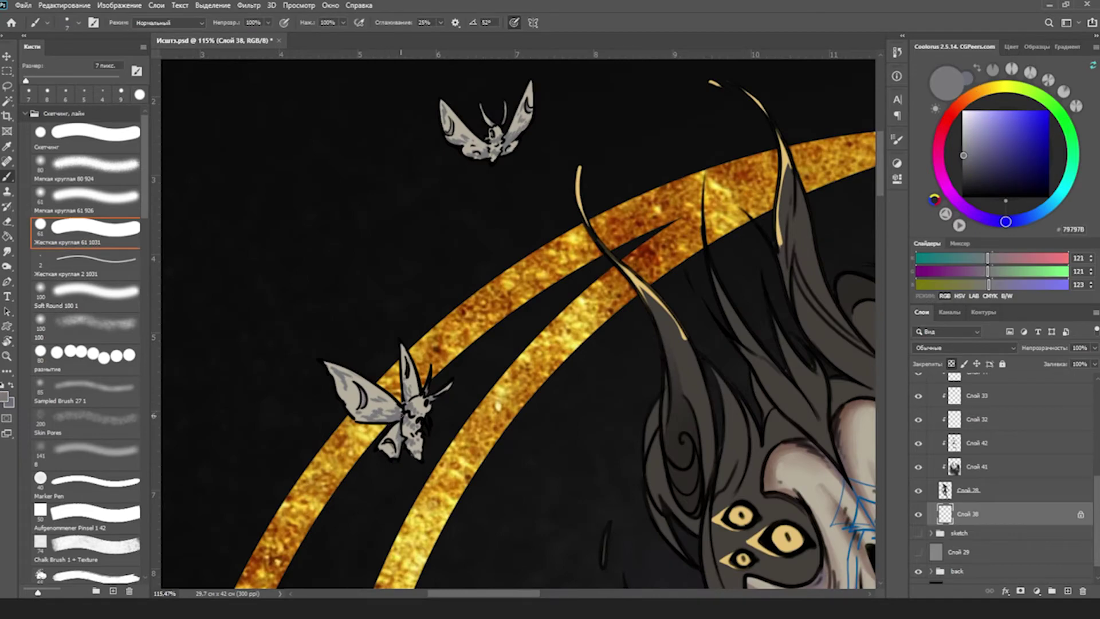
pyautogui.scroll(-2, 390, 439)
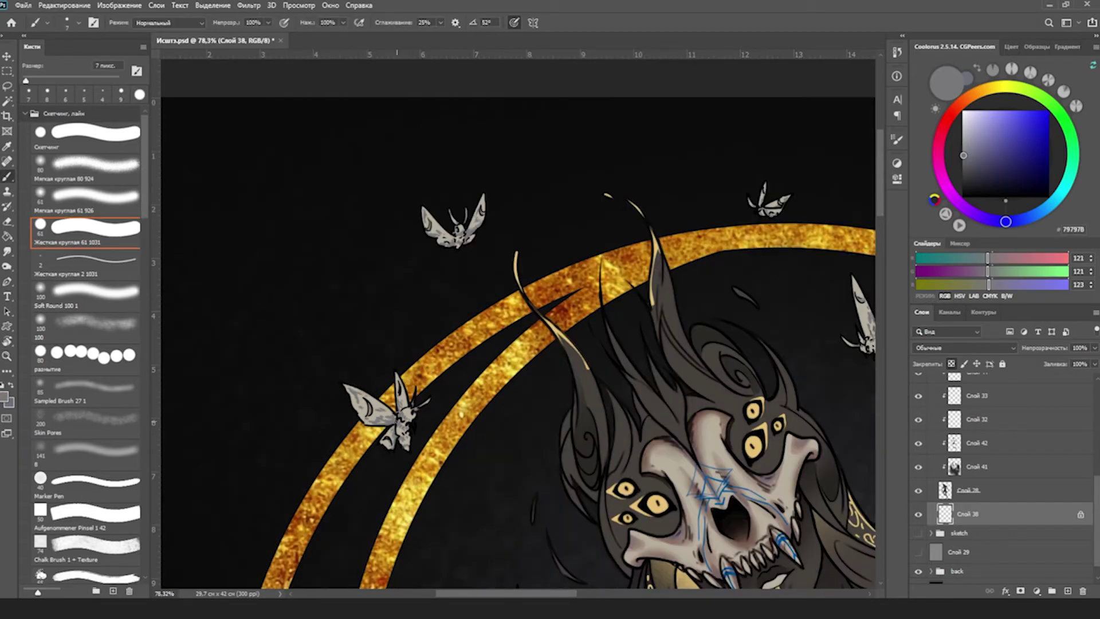
# Add grey shading to the small butterfly on the inner ring's left side.
pyautogui.scroll(-3, 341, 392)
pyautogui.scroll(3, 340, 392)
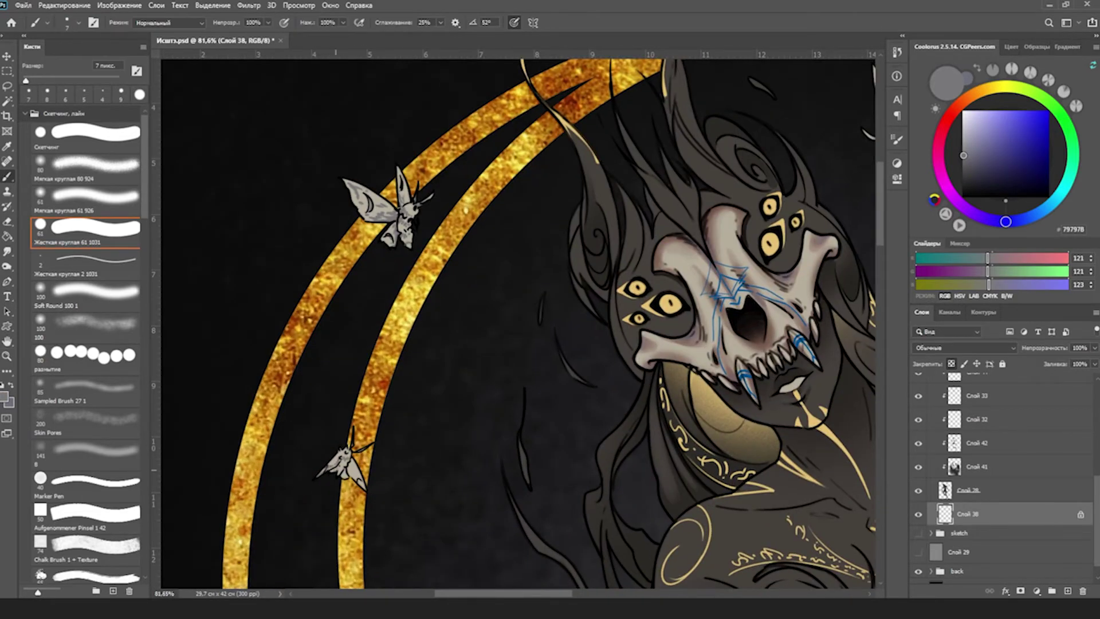
pyautogui.scroll(-3, 375, 257)
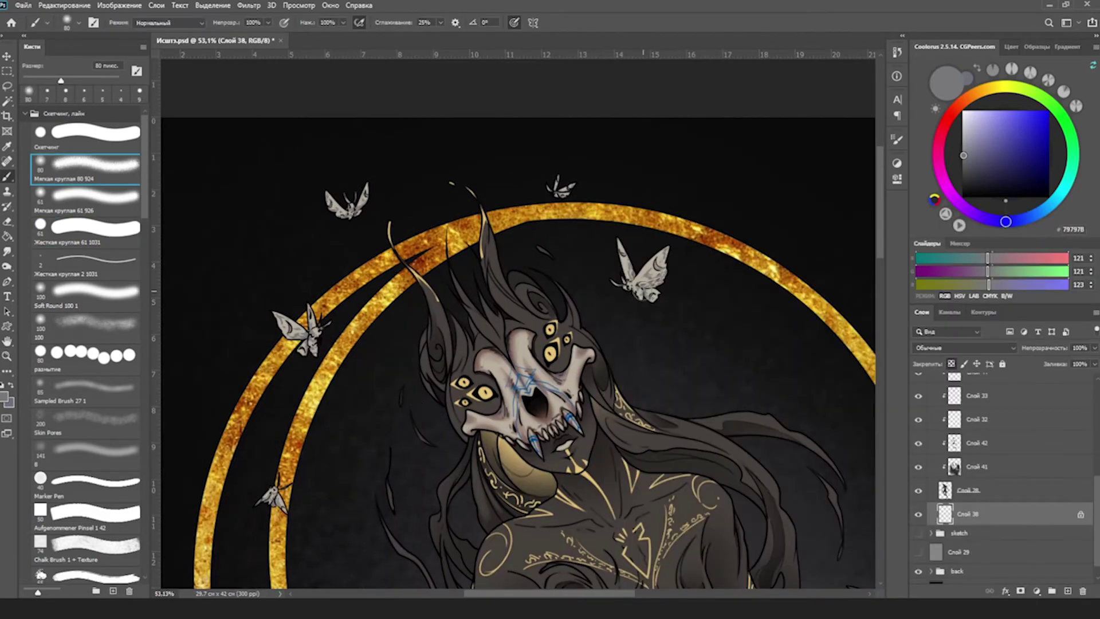
# Soften the butterflies' shading with the Мягкая круглая 80 924 brush at about 46 px, then return to the hard round brush.
pyautogui.press(',')
pyautogui.press(',')
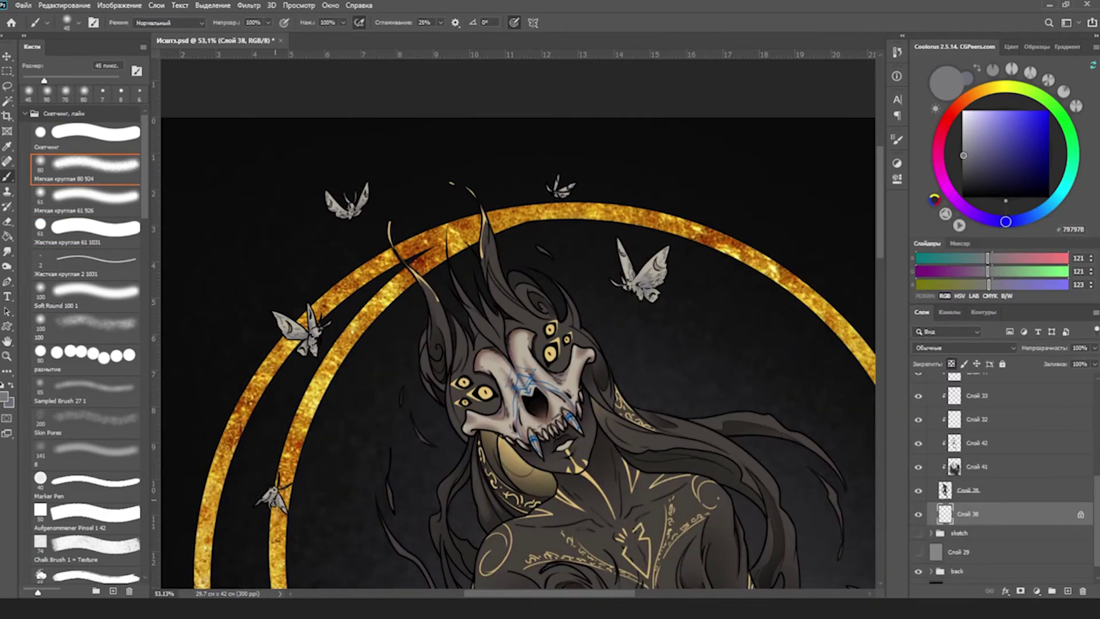
pyautogui.press('.')
pyautogui.press('.')
# Paint light grey #D1D1D1 highlights on the large butterfly beside the horns with an 8 px hard brush.
pyautogui.scroll(-2, 639, 275)
pyautogui.scroll(4, 639, 275)
pyautogui.keyDown('alt'); pyautogui.click(648, 269); pyautogui.keyUp('alt')
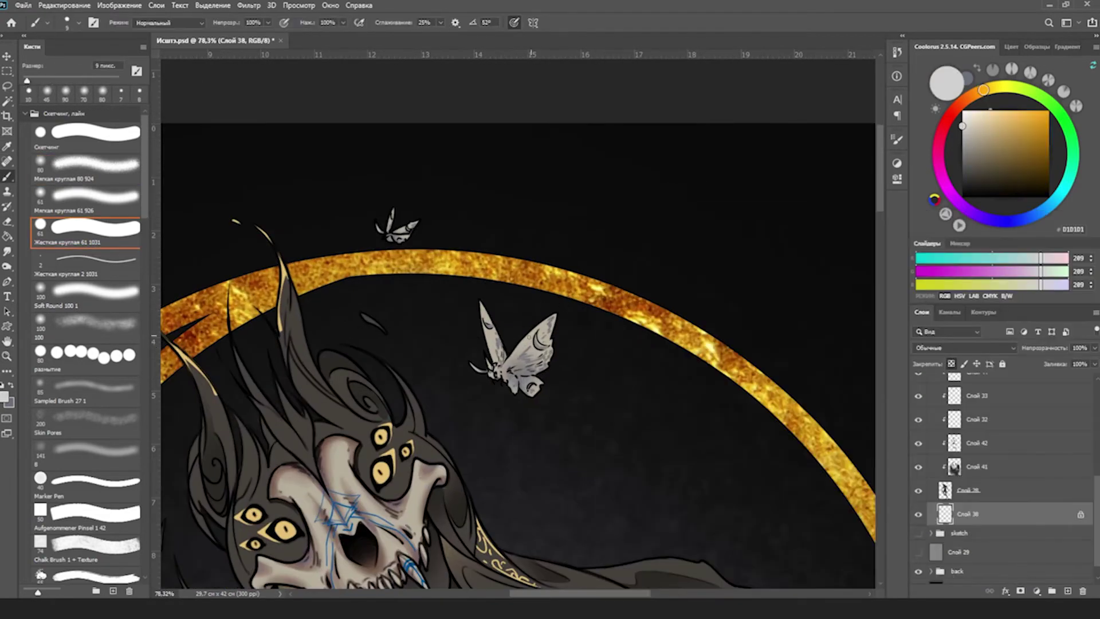
pyautogui.press('[')
pyautogui.scroll(-2, 539, 361)
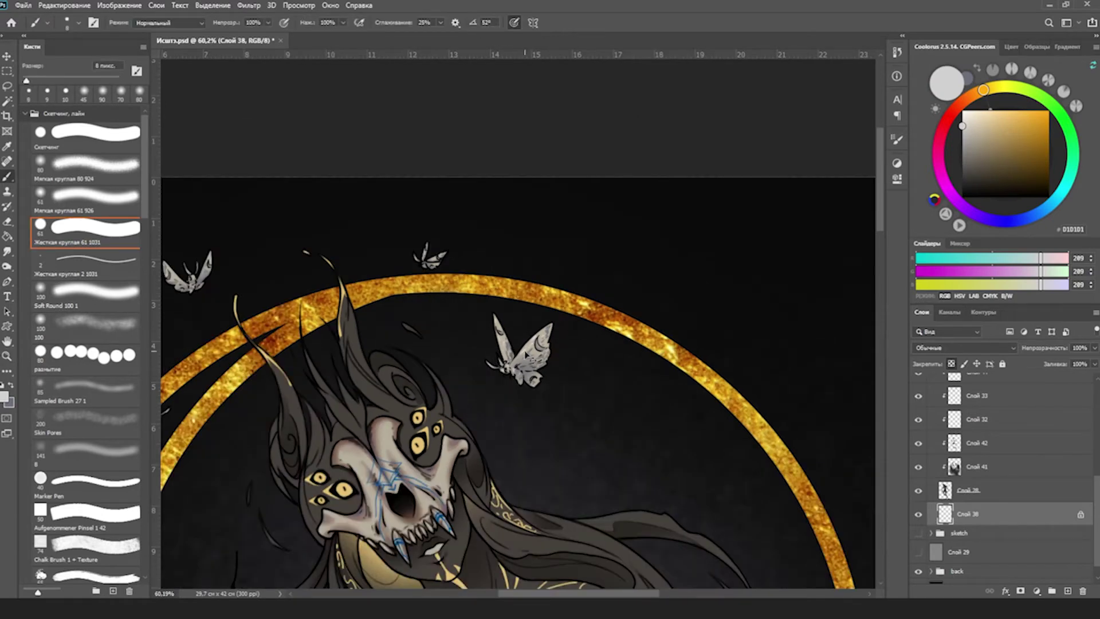
# Add light grey #D1D1D1 highlights to the remaining butterflies around the ring and check the whole composition.
pyautogui.scroll(-2, 516, 344)
pyautogui.scroll(3, 515, 343)
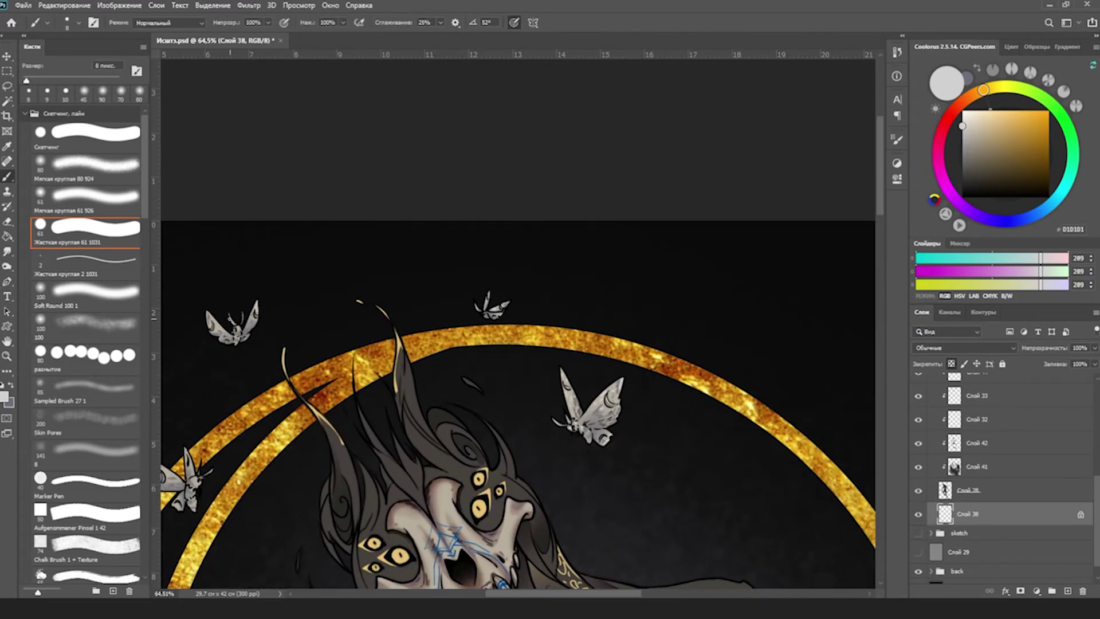
pyautogui.scroll(-1, 516, 344)
pyautogui.scroll(2, 515, 344)
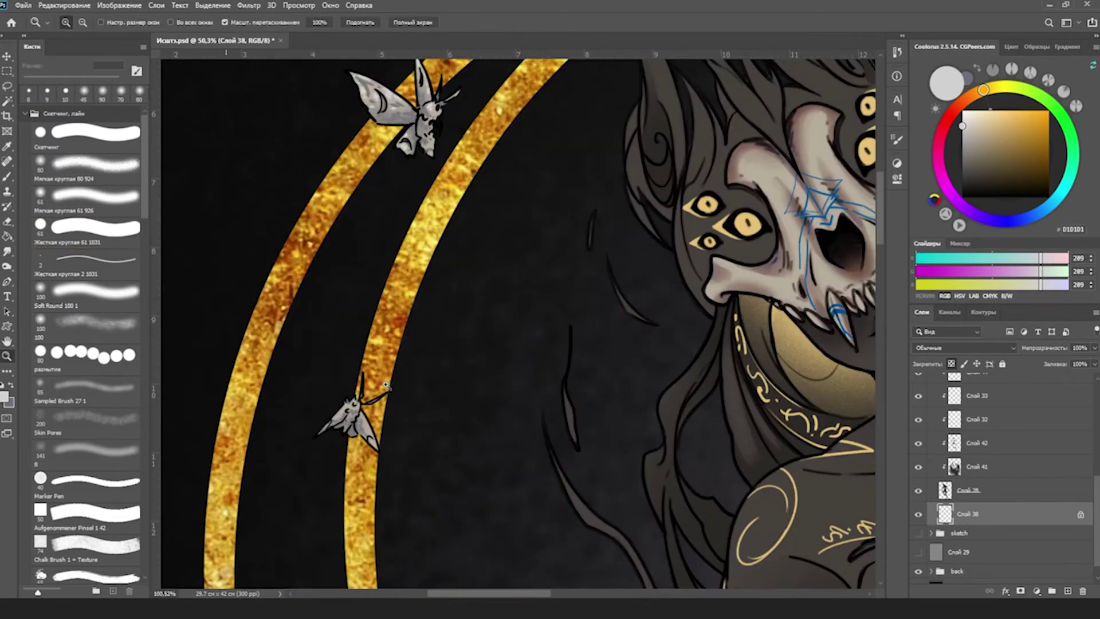
pyautogui.press('h')
pyautogui.scroll(-4, 516, 321)
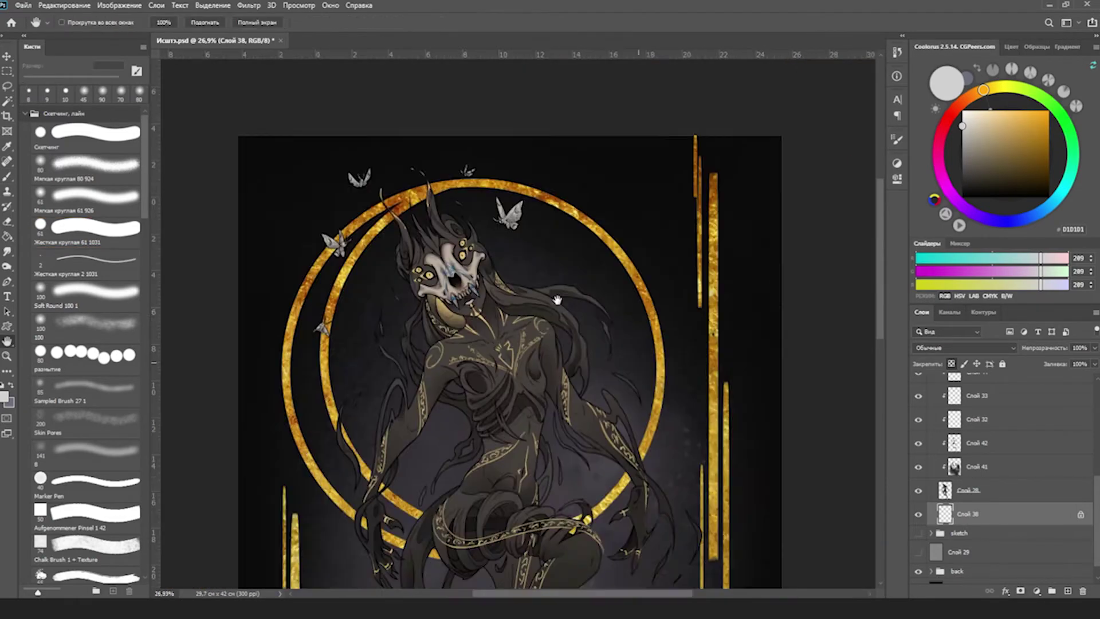
# Add a new clipped layer above Слой 42 and sample dark #272321 from the leg for a 25 px hard round brush.
pyautogui.scroll(-5, 515, 321)
pyautogui.hotkey('ctrl', 'shift', 'alt', 'n')
pyautogui.press('i')
pyautogui.click(608, 366)
pyautogui.scroll(2, 607, 367)
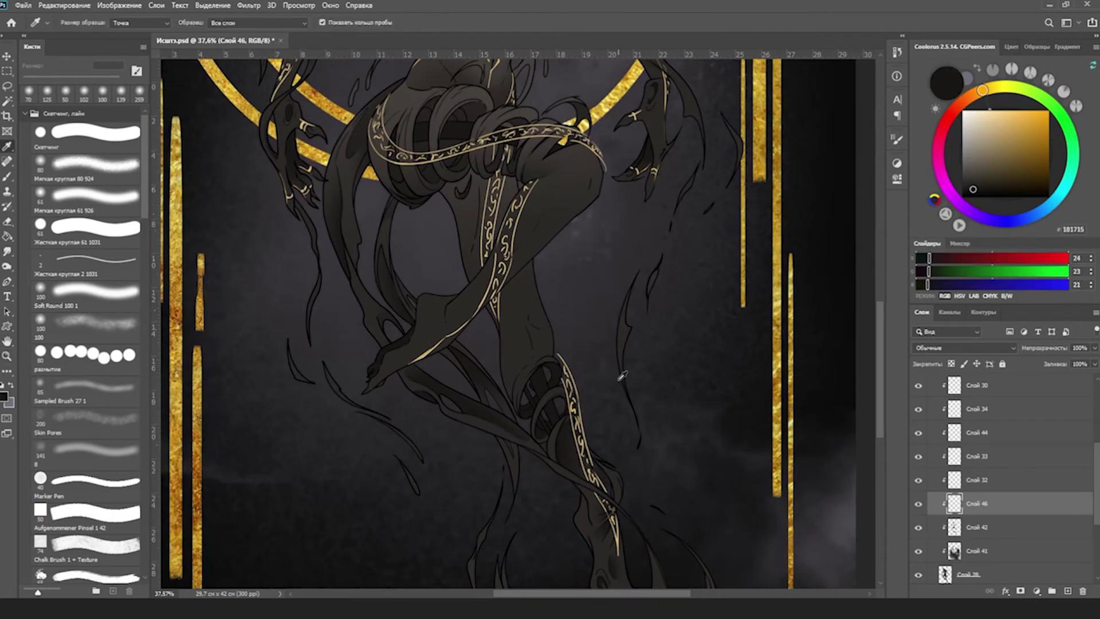
pyautogui.press('b')
pyautogui.scroll(-2, 599, 367)
pyautogui.scroll(5, 602, 286)
pyautogui.keyDown('alt'); pyautogui.click(604, 226); pyautogui.keyUp('alt')
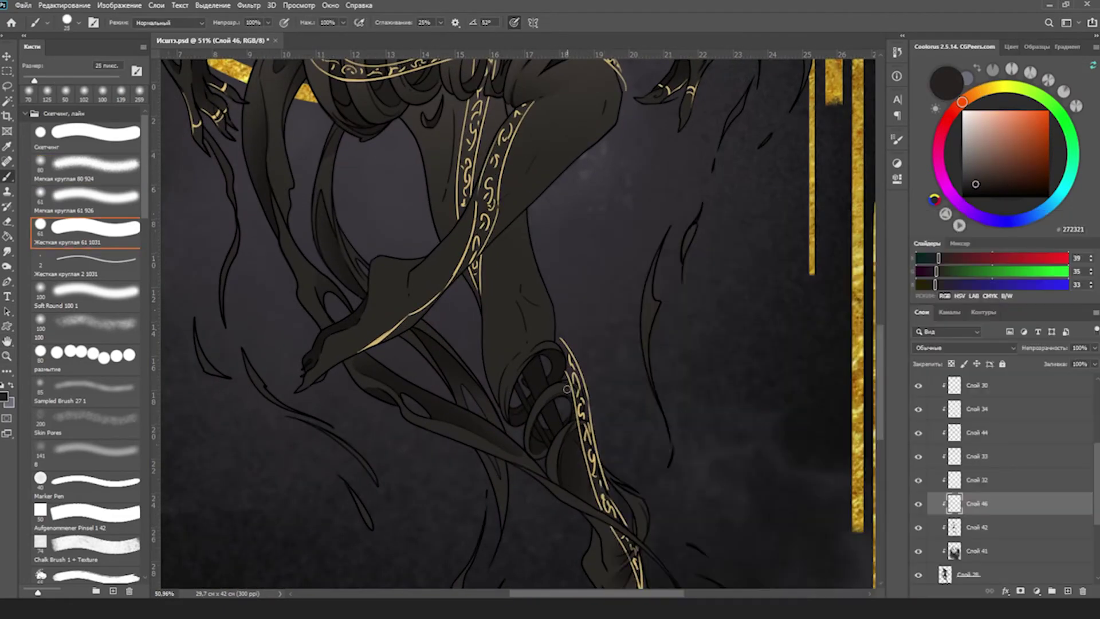
# Paint dark shading inside the shin's hollow using sampled #201E1B and a 15 px hard round brush.
pyautogui.scroll(-4, 584, 319)
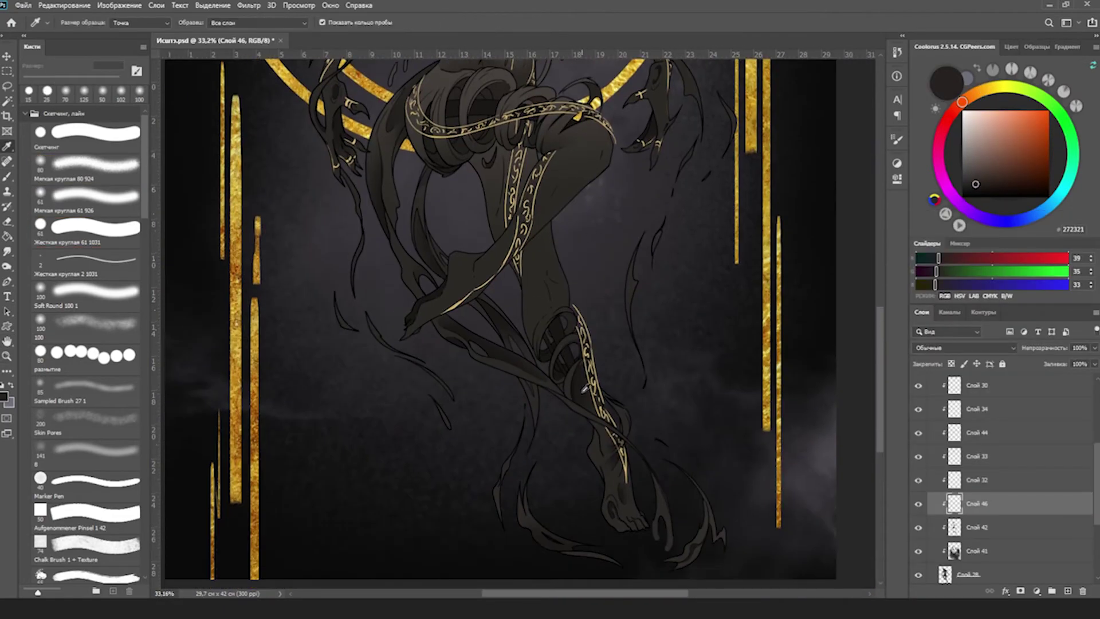
pyautogui.keyDown('alt'); pyautogui.click(559, 308); pyautogui.keyUp('alt')
pyautogui.scroll(3, 559, 308)
pyautogui.keyDown('alt'); pyautogui.click(558, 334); pyautogui.keyUp('alt')
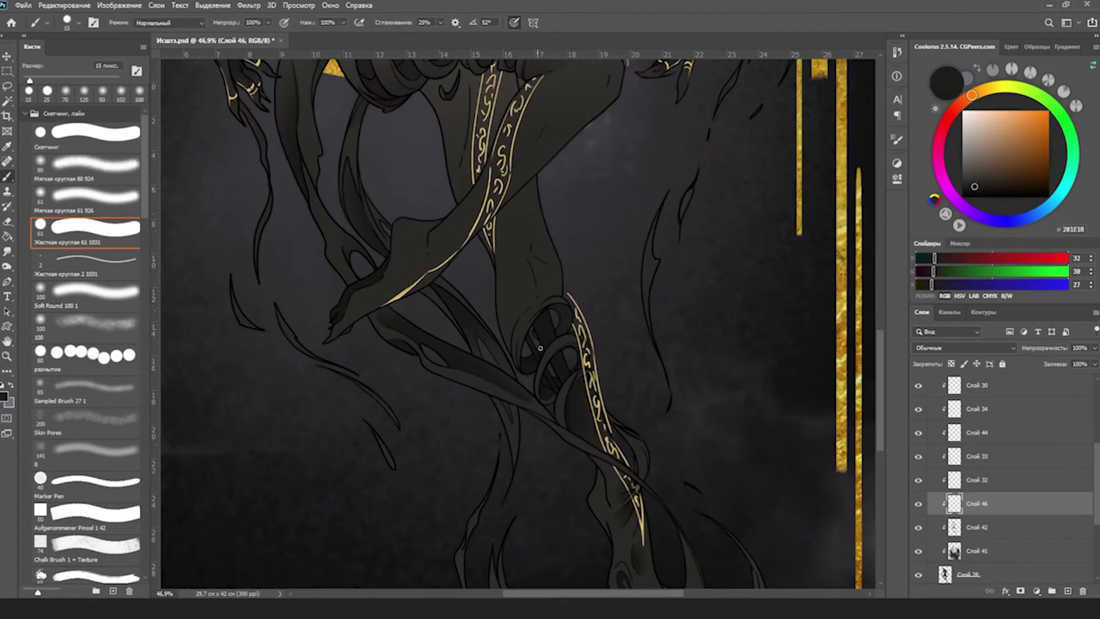
# Darken the hollow inside the hip coils with a 20 px hard brush and set the colour to #191816.
pyautogui.scroll(-4, 571, 350)
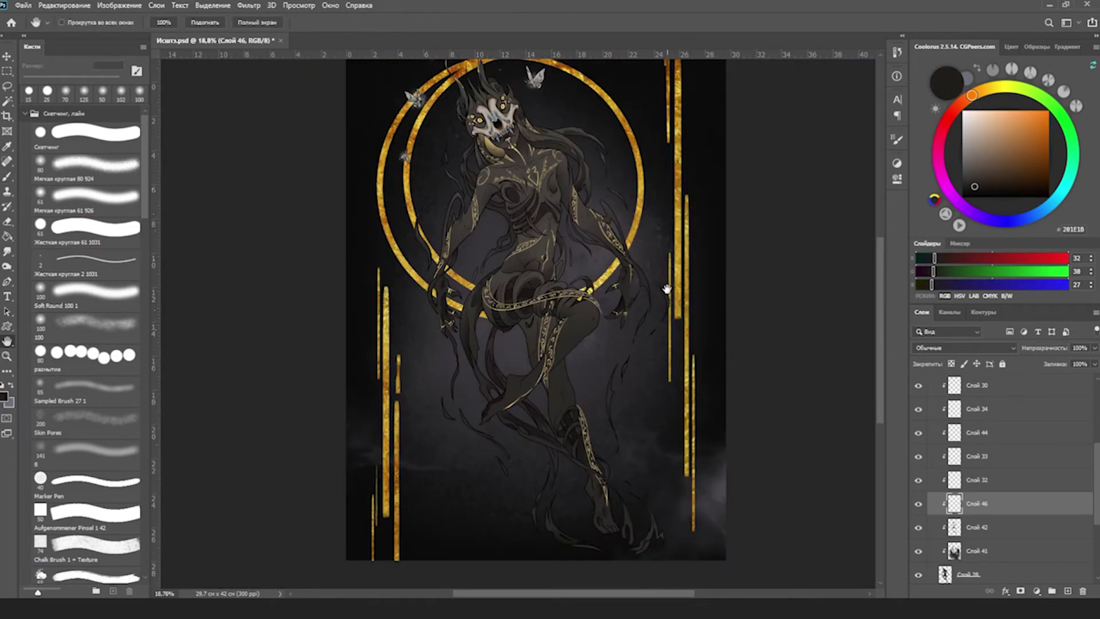
pyautogui.scroll(3, 526, 341)
pyautogui.keyDown('alt'); pyautogui.click(521, 339); pyautogui.keyUp('alt')
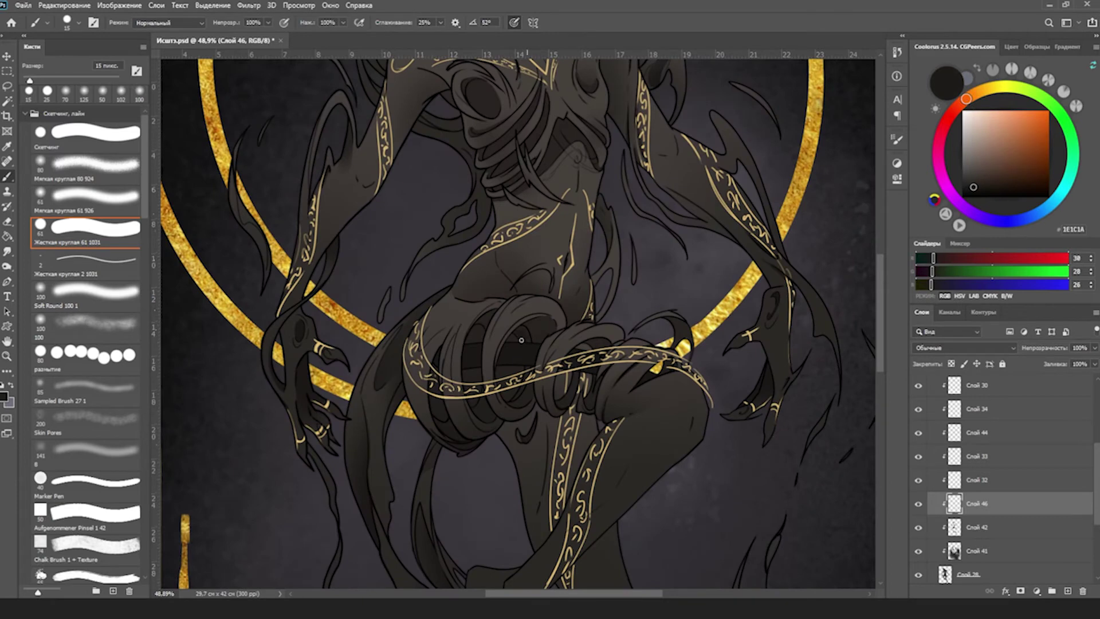
pyautogui.press(']')
pyautogui.click(478, 372)
pyautogui.click(972, 189)
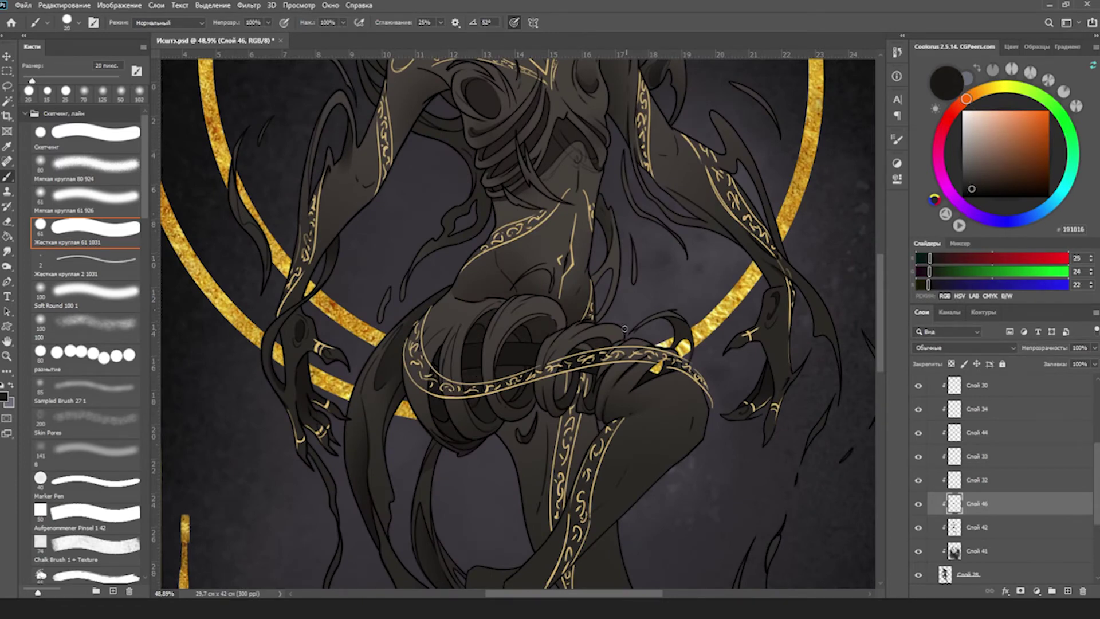
# Paint dark #191816 shadows in the opening below the ribs with a 10 px hard brush.
pyautogui.hotkey('ctrl', '0')
pyautogui.scroll(5, 574, 311)
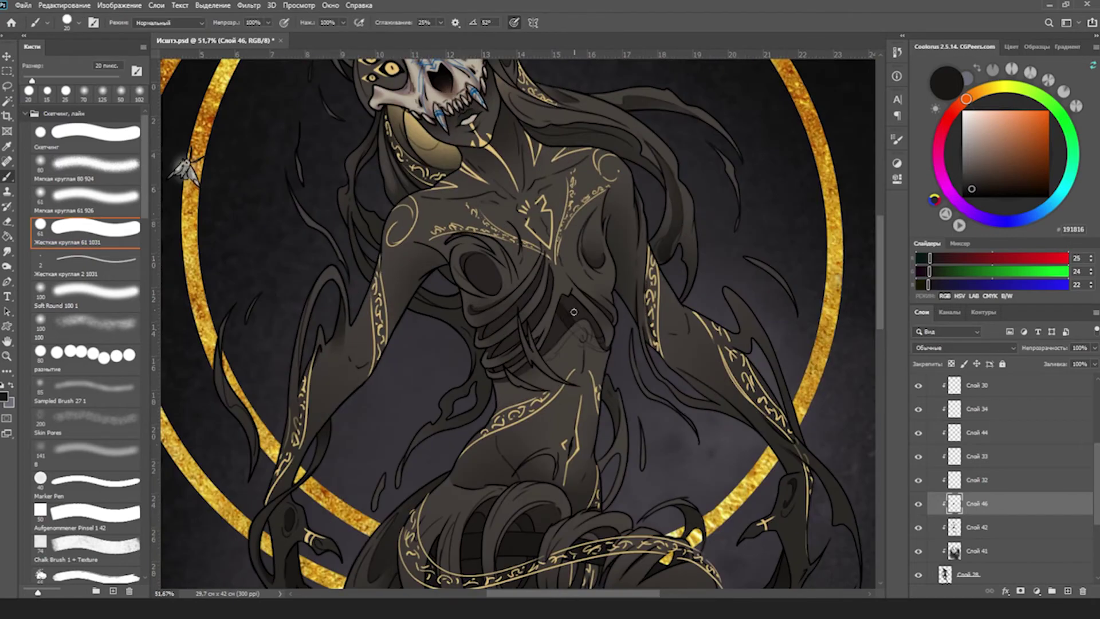
pyautogui.press('[')
pyautogui.scroll(3, 574, 311)
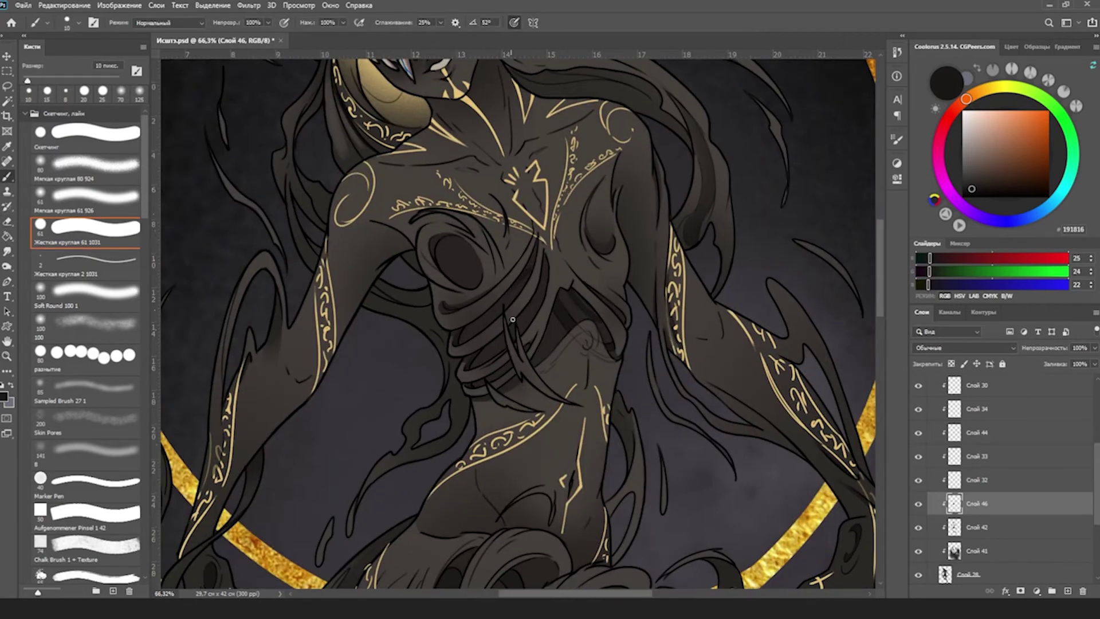
# Lasso the opening below the ribs and shade inside the selection with a soft brush.
pyautogui.scroll(-3, 512, 319)
pyautogui.scroll(5, 516, 343)
pyautogui.press('l')
pyautogui.moveTo(514, 370)
pyautogui.mouseDown()
pyautogui.moveTo(537, 311)
pyautogui.moveTo(542, 393)
pyautogui.moveTo(565, 307)
pyautogui.moveTo(601, 344)
pyautogui.moveTo(573, 299)
pyautogui.mouseUp()
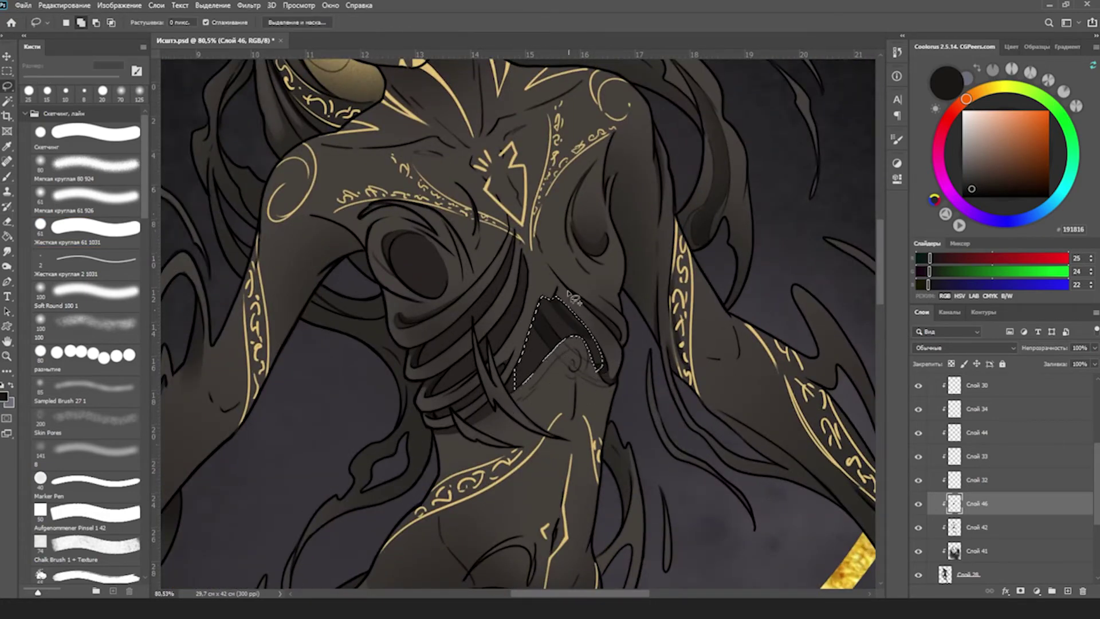
pyautogui.press('b')
pyautogui.rightClick(607, 189)
pyautogui.doubleClick(756, 344)
pyautogui.press('z')
pyautogui.scroll(-4, 615, 382)
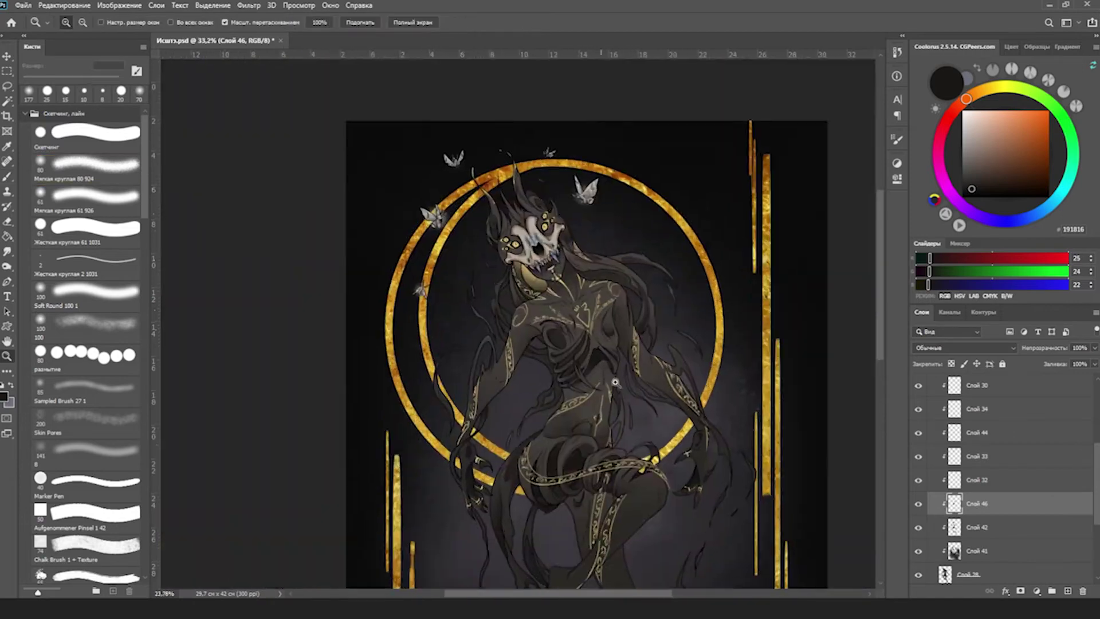
# Lasso the gaps between the ribs and the neighbouring recesses and darken them with #191816.
pyautogui.scroll(5, 615, 383)
pyautogui.press('l')
pyautogui.moveTo(521, 279)
pyautogui.mouseDown()
pyautogui.moveTo(488, 390)
pyautogui.moveTo(520, 279)
pyautogui.mouseUp()
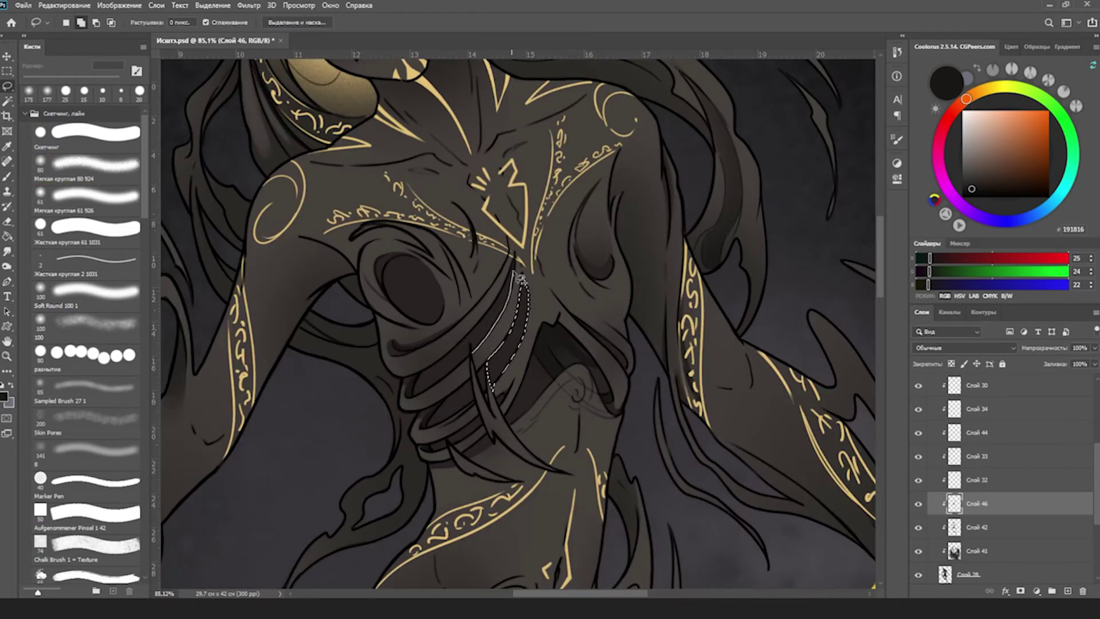
pyautogui.press('z')
pyautogui.scroll(-2, 560, 393)
pyautogui.scroll(3, 401, 389)
pyautogui.press('l')
pyautogui.moveTo(360, 423)
pyautogui.mouseDown()
pyautogui.moveTo(417, 395)
pyautogui.moveTo(413, 458)
pyautogui.moveTo(361, 424)
pyautogui.mouseUp()
pyautogui.press('z')
pyautogui.scroll(-5, 603, 316)
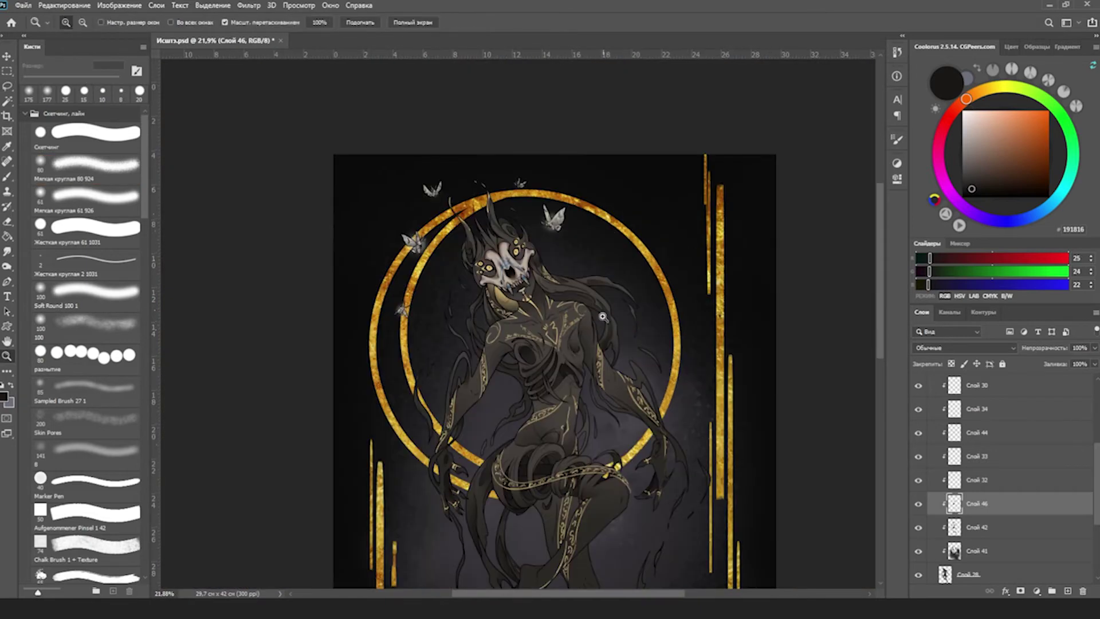
# Paint shadows on the horns with the Скетчинг brush at about 9 px in dark #1D1C1A.
pyautogui.scroll(5, 603, 316)
pyautogui.rightClick(565, 197)
pyautogui.press('i')
pyautogui.click(972, 186)
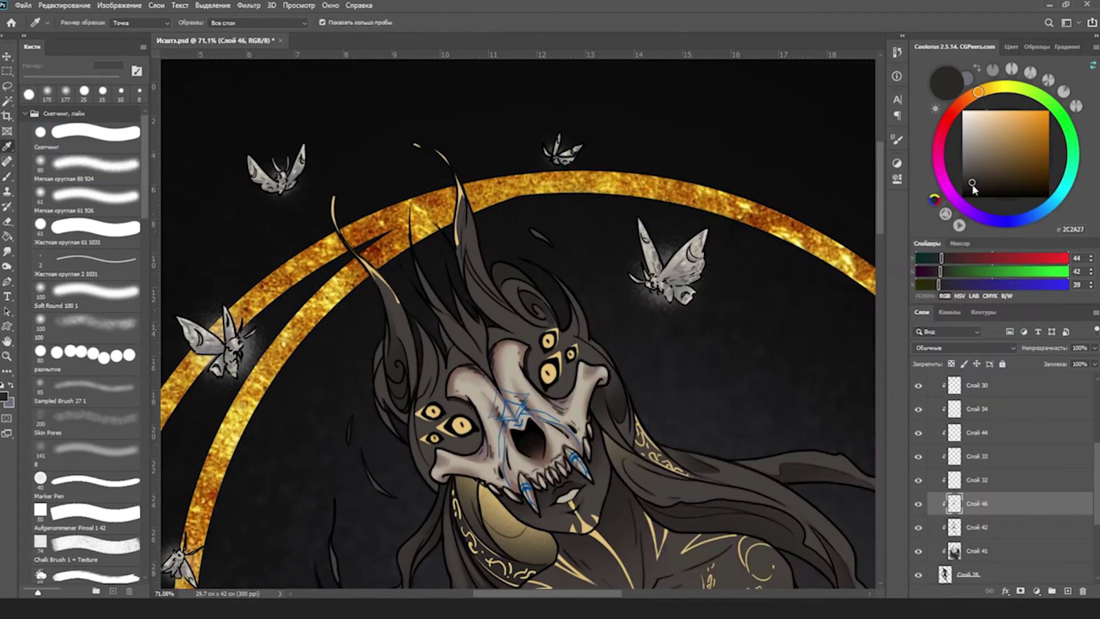
pyautogui.press('b')
pyautogui.click(970, 188)
pyautogui.press('[')
pyautogui.scroll(-1, 499, 287)
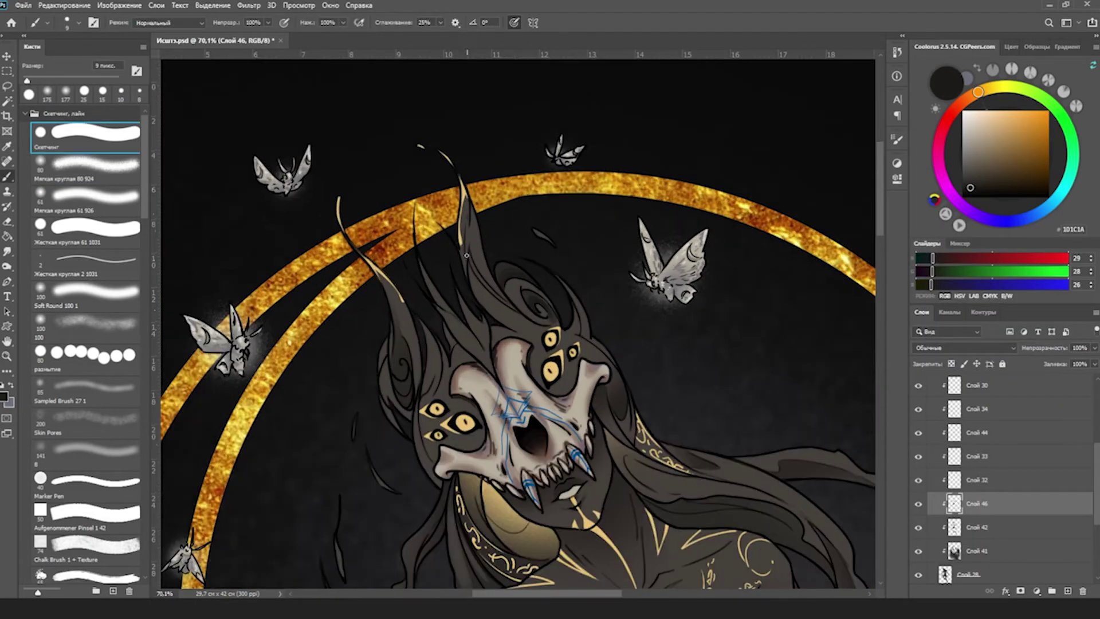
pyautogui.press('z')
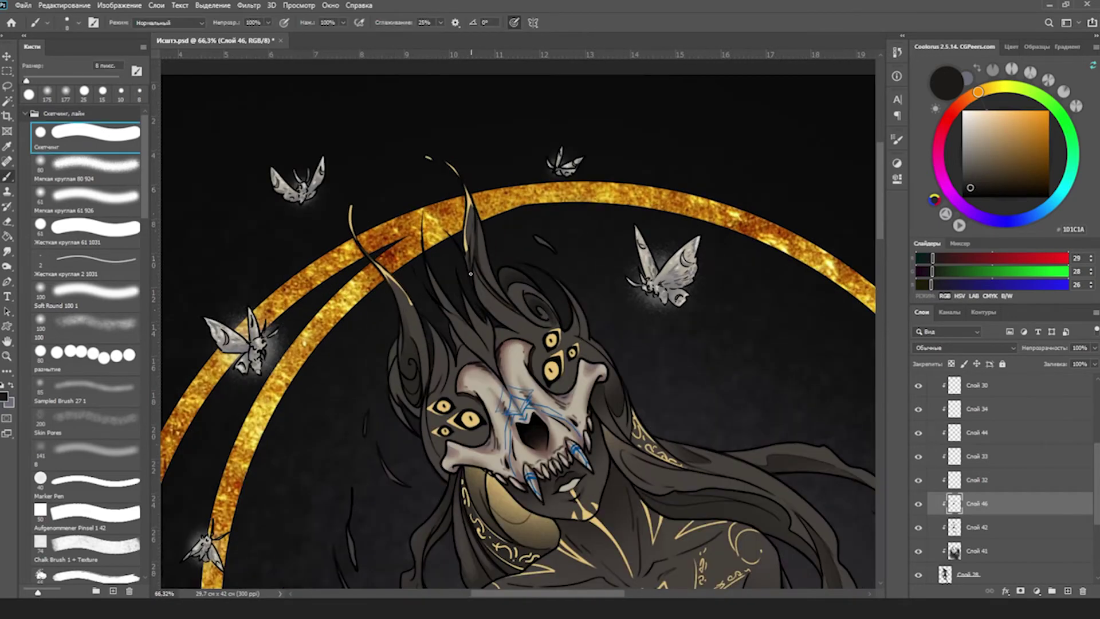
pyautogui.scroll(-5, 590, 167)
pyautogui.scroll(2, 558, 221)
pyautogui.press('b')
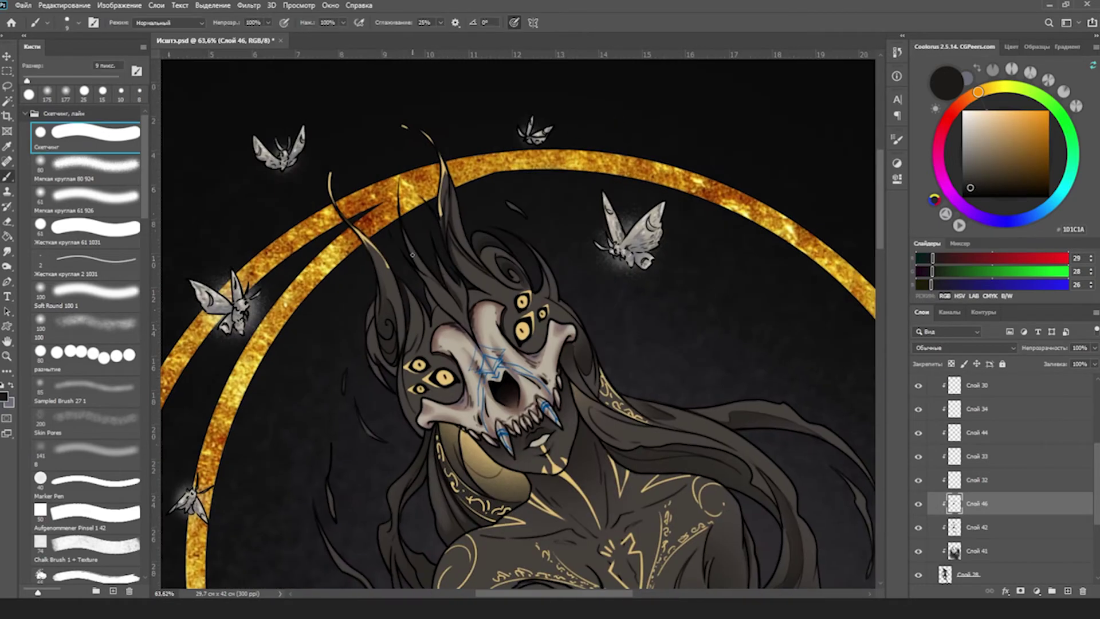
# Set the brush opacity to 55% and shade the horn bases and head swirls, enlarging the brush to 30 px.
pyautogui.press('5')
pyautogui.press('5')
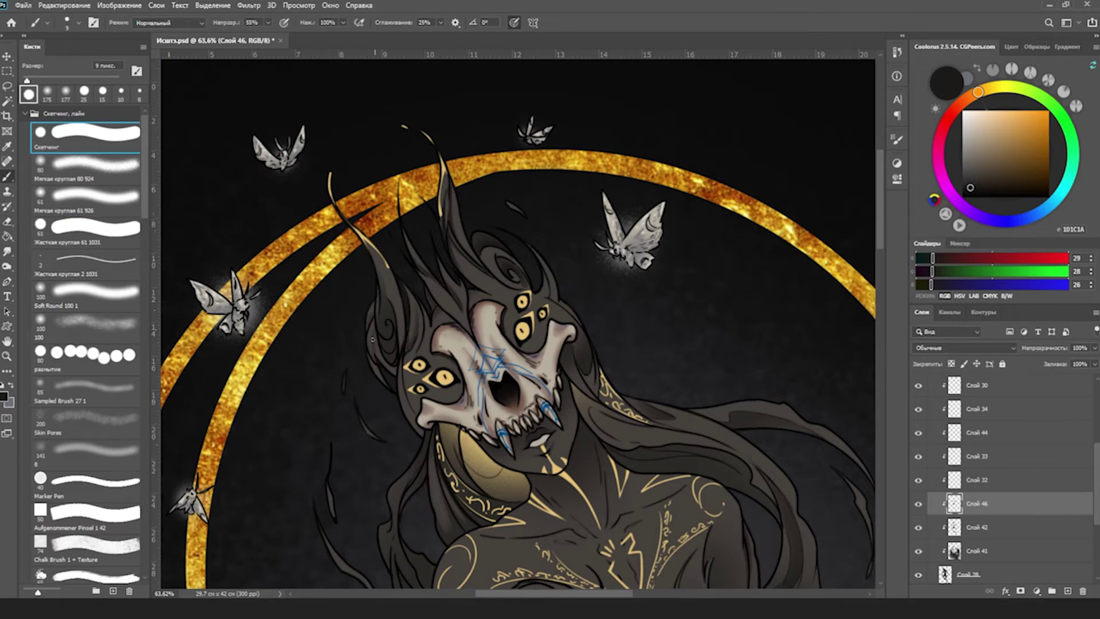
pyautogui.scroll(-1, 372, 339)
pyautogui.press(']')
pyautogui.scroll(-1, 392, 322)
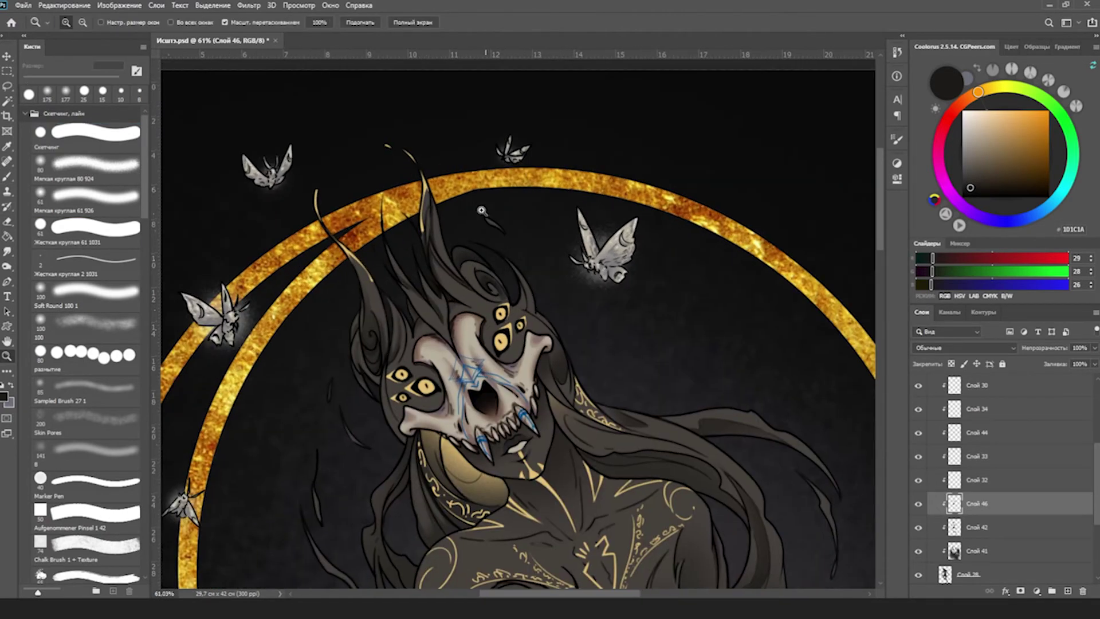
pyautogui.press(']')
pyautogui.scroll(-1, 433, 325)
pyautogui.press(']')
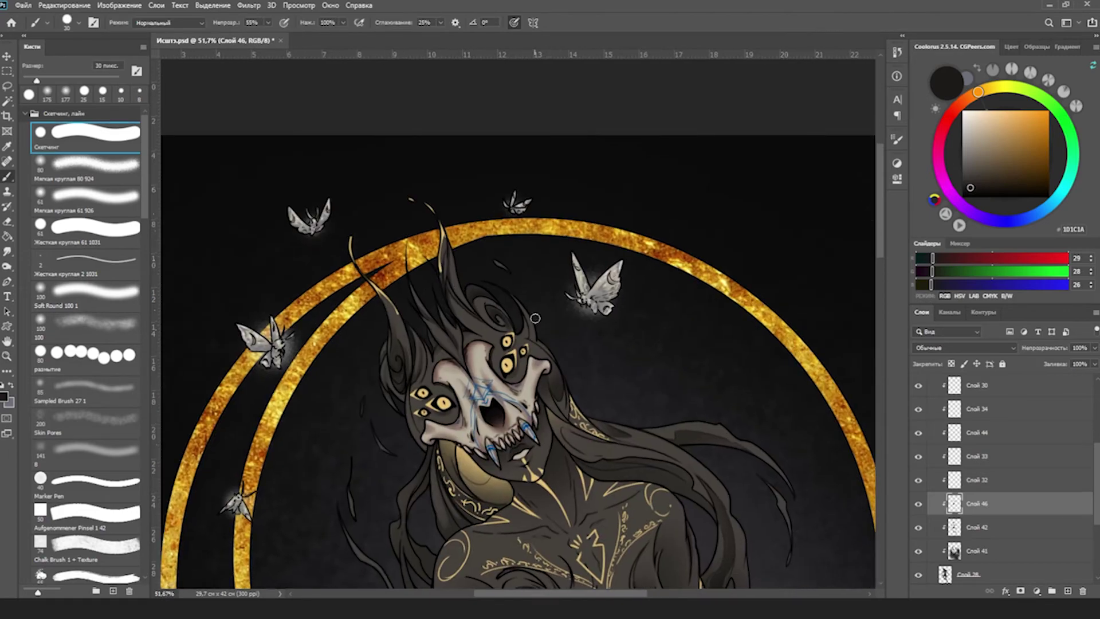
# Shade the head and hair to the right of the skull in #1D1C1A, adjusting the brush to about 25 px.
pyautogui.press('[')
pyautogui.press('[')
pyautogui.press('[')
pyautogui.press(']')
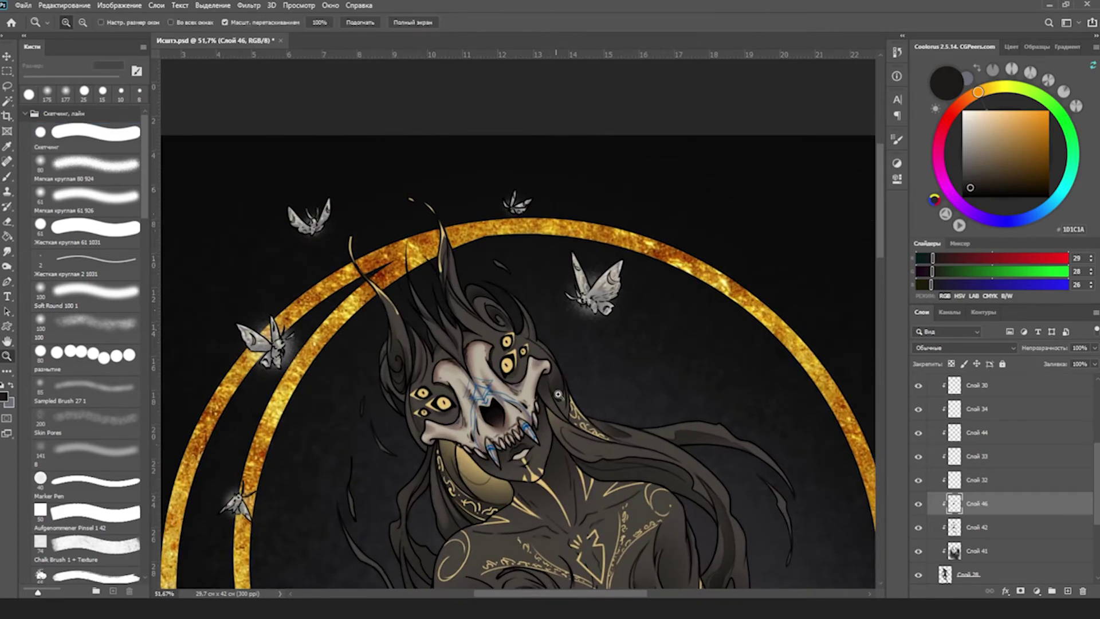
pyautogui.scroll(1, 416, 387)
pyautogui.press(']')
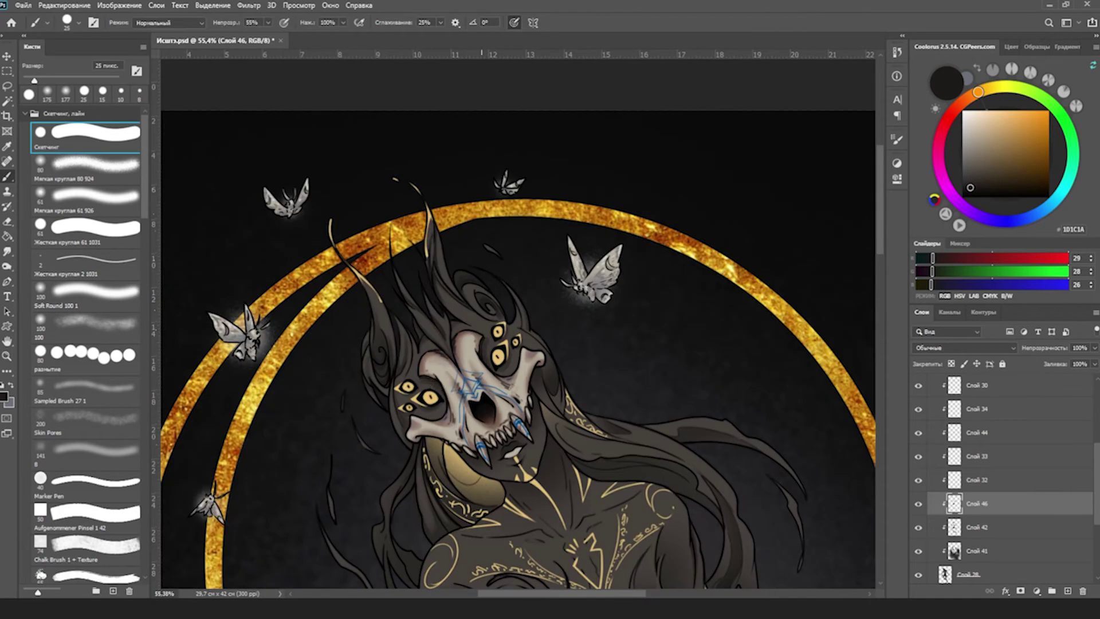
# Add broader shadows around the crown with a 40 px brush and refine the hair with a 15 px one.
pyautogui.press(']')
pyautogui.scroll(-2, 664, 321)
pyautogui.press(']')
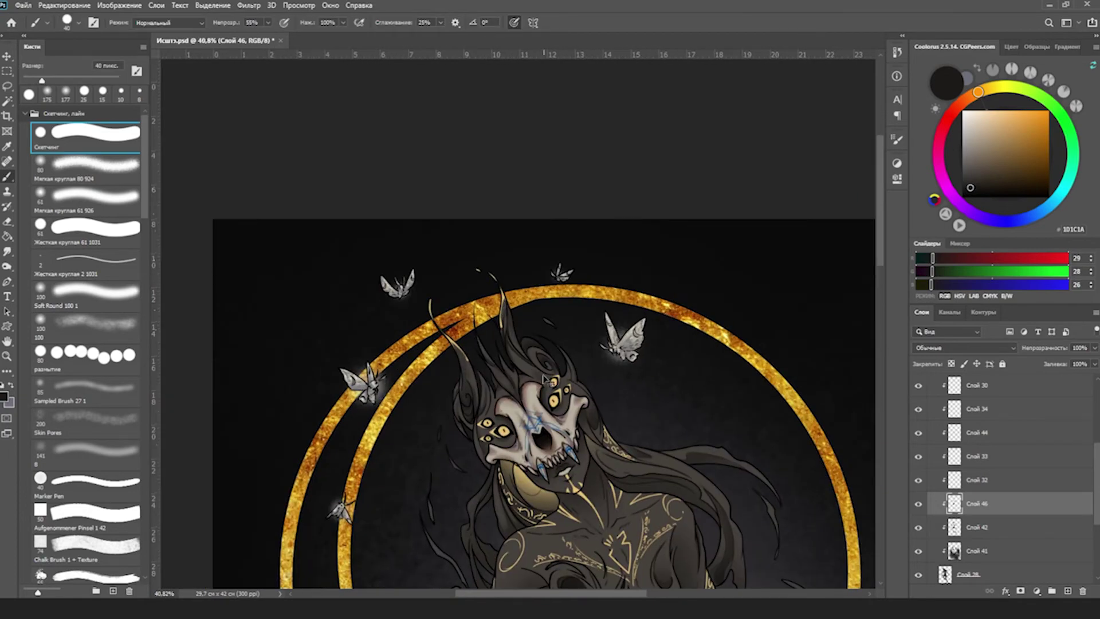
pyautogui.press('[')
pyautogui.scroll(1, 399, 427)
pyautogui.press('[')
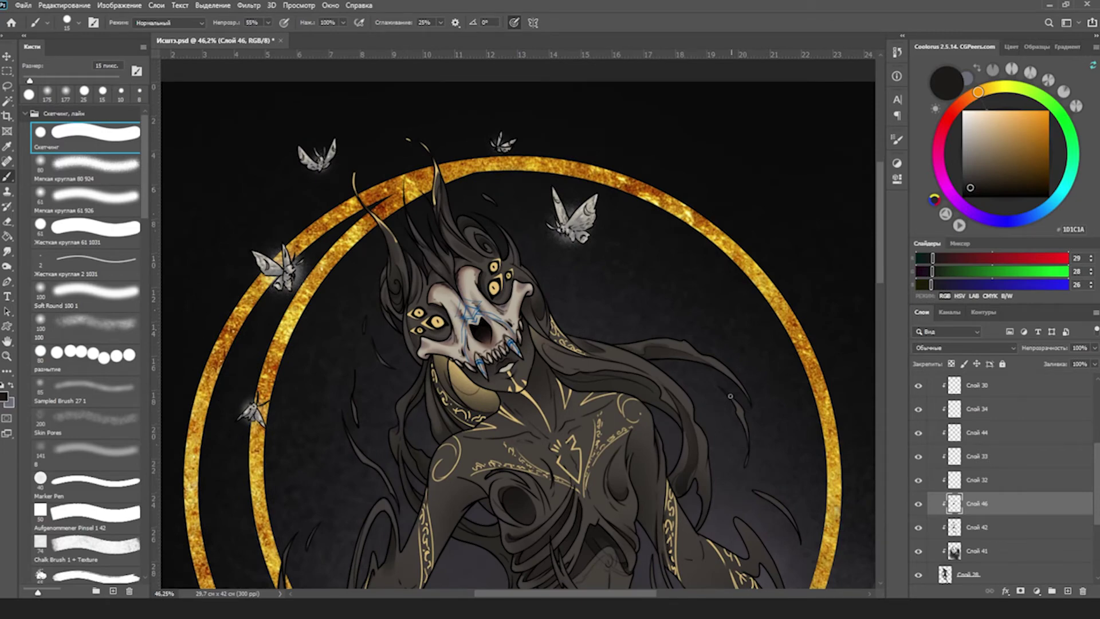
# Shade the long hair strands beside the neck and shoulder, enlarging the brush from 15 to 25 px.
pyautogui.moveTo(730, 395); pyautogui.dragTo(634, 384)
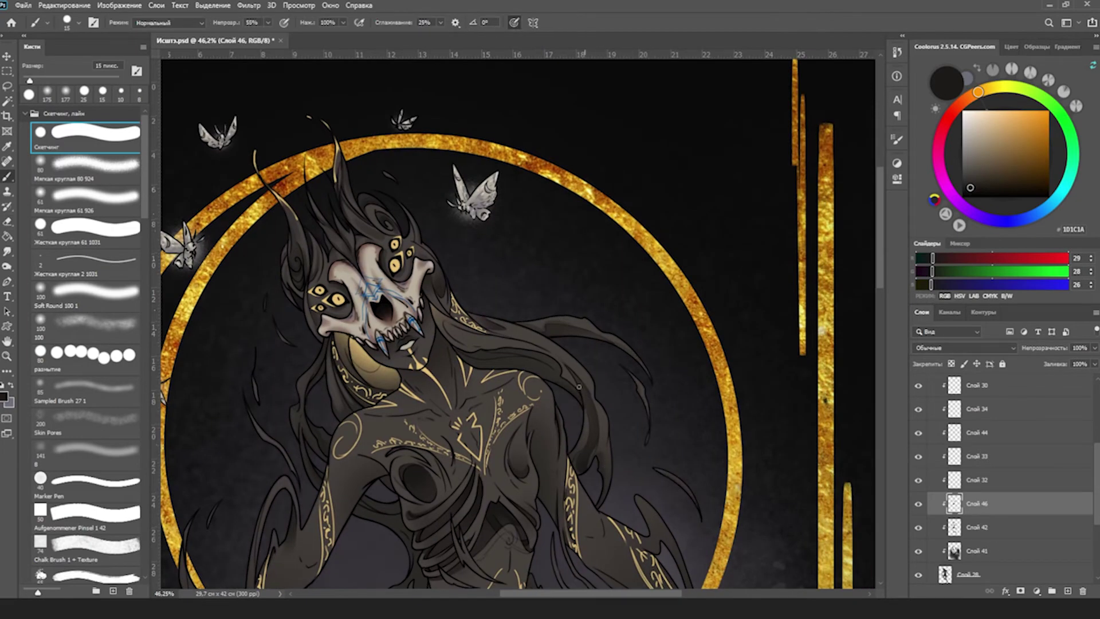
pyautogui.press('e')
pyautogui.press('b')
pyautogui.moveTo(465, 316)
pyautogui.mouseDown()
pyautogui.moveTo(429, 286)
pyautogui.moveTo(397, 288)
pyautogui.mouseUp()
pyautogui.press(']')
pyautogui.press('r')
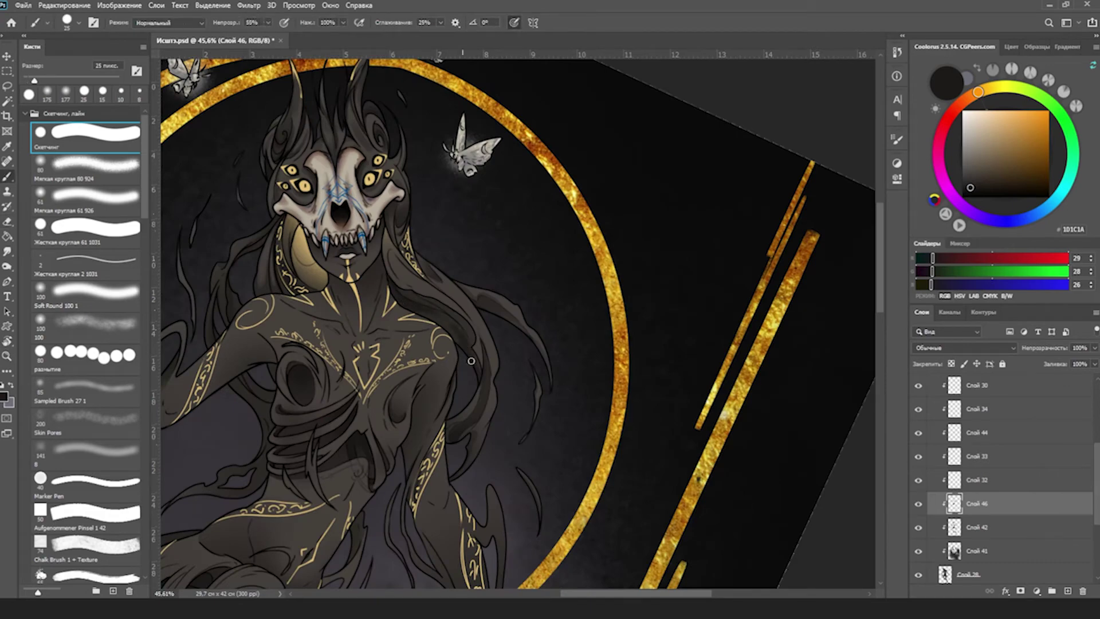
# Deepen the shadows along the flowing hair behind the shoulder, varying the brush size for each strand.
pyautogui.press('[')
pyautogui.press('r')
pyautogui.moveTo(471, 274)
pyautogui.mouseDown()
pyautogui.moveTo(424, 316)
pyautogui.moveTo(391, 291)
pyautogui.moveTo(485, 399)
pyautogui.moveTo(549, 305)
pyautogui.moveTo(560, 233)
pyautogui.moveTo(506, 278)
pyautogui.mouseUp()
pyautogui.press(']')
pyautogui.press(']')
pyautogui.press(']')
pyautogui.press('z')
pyautogui.press('r')
pyautogui.press('r')
pyautogui.press('z')
pyautogui.press('b')
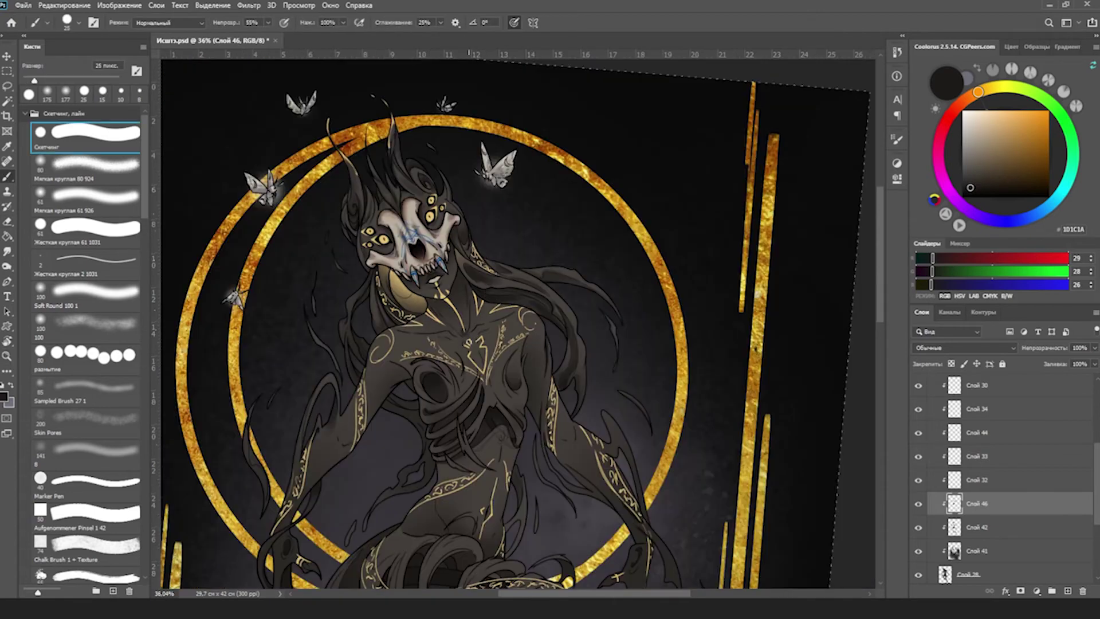
# Shade the neck below the skull's jaw with a 40 px brush in #1D1C1A.
pyautogui.press('e')
pyautogui.press('b')
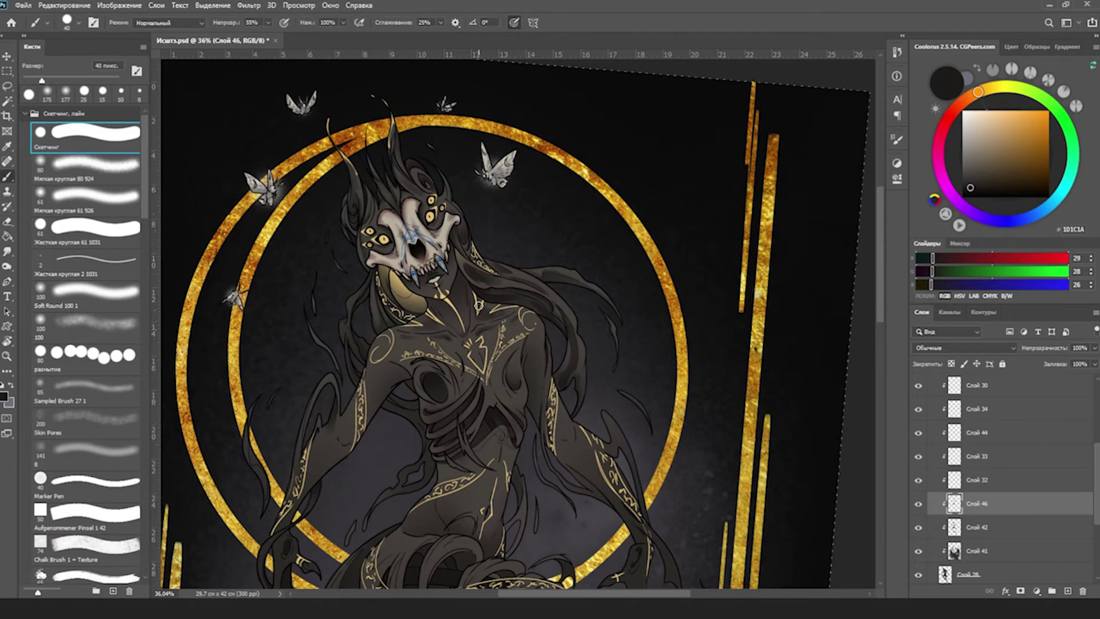
pyautogui.moveTo(480, 328); pyautogui.dragTo(437, 323)
pyautogui.scroll(2, 389, 322)
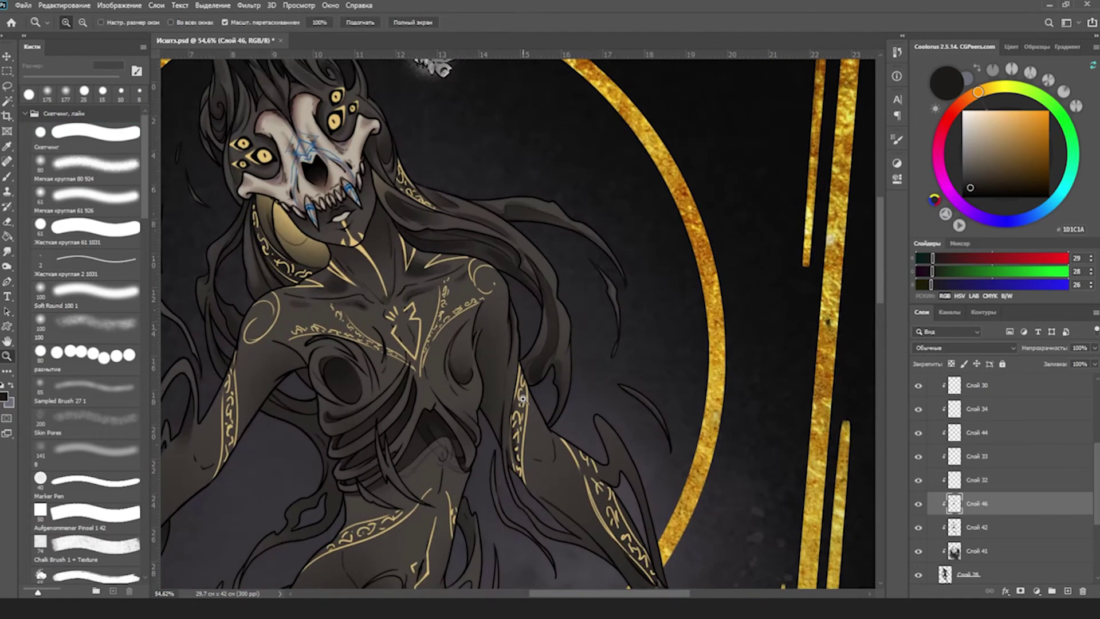
# Paint fine shadows on the collarbones and upper chest with a brush of about 10 px.
pyautogui.press('[')
pyautogui.press('[')
pyautogui.press('[')
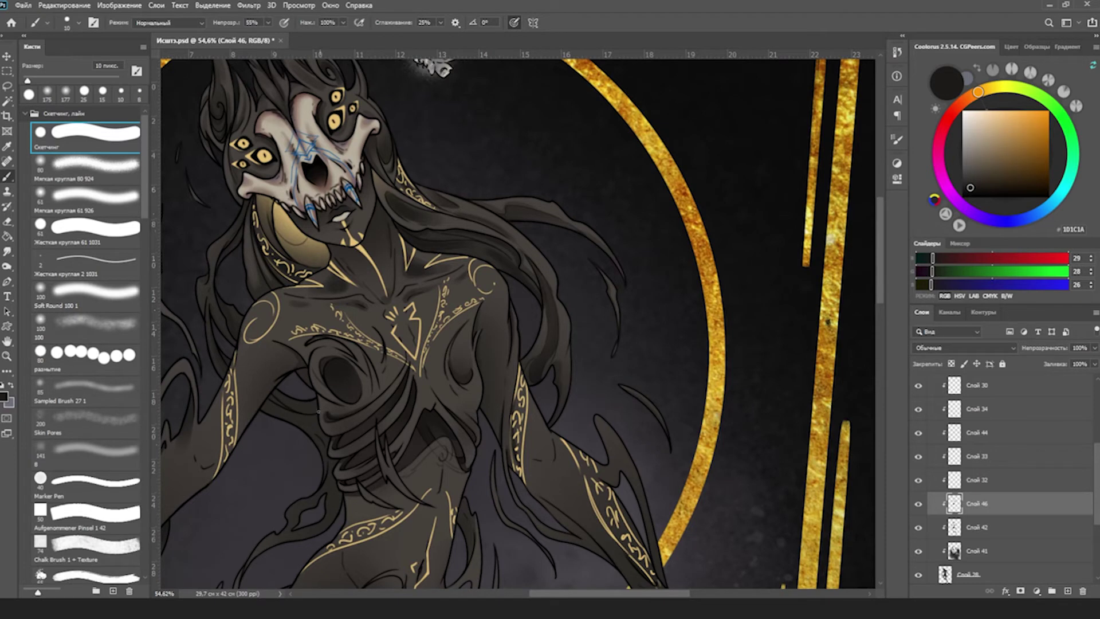
pyautogui.press(']')
pyautogui.moveTo(366, 413); pyautogui.dragTo(358, 343)
pyautogui.press('[')
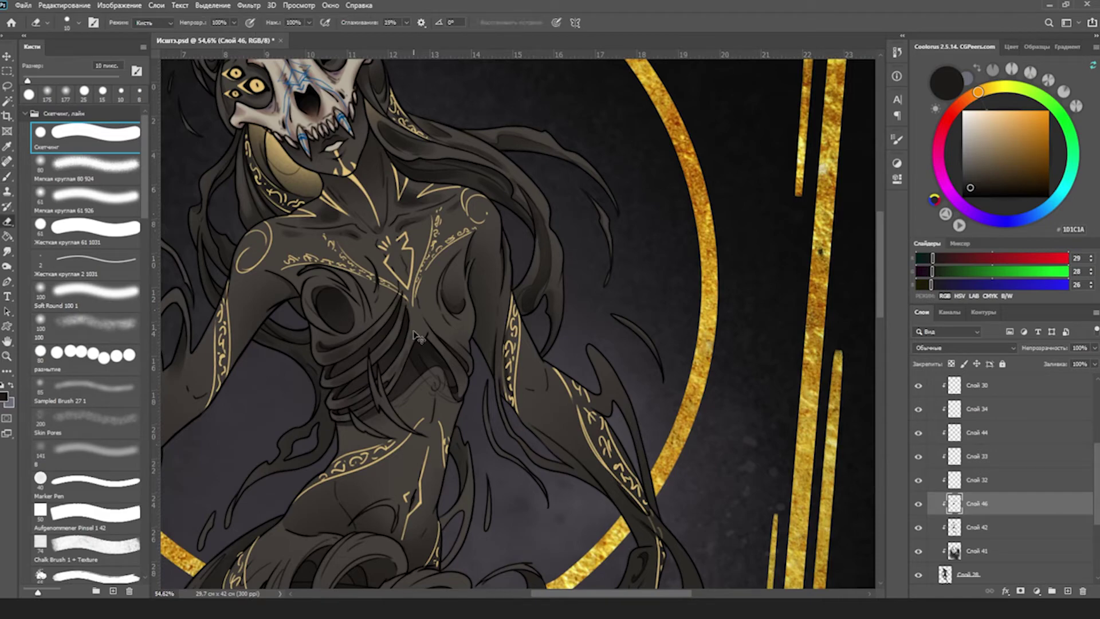
# Shade the ribs and the chest's right-hand hollow, erasing as needed and reducing the brush to 9 px.
pyautogui.press(']')
pyautogui.moveTo(466, 350); pyautogui.dragTo(483, 347)
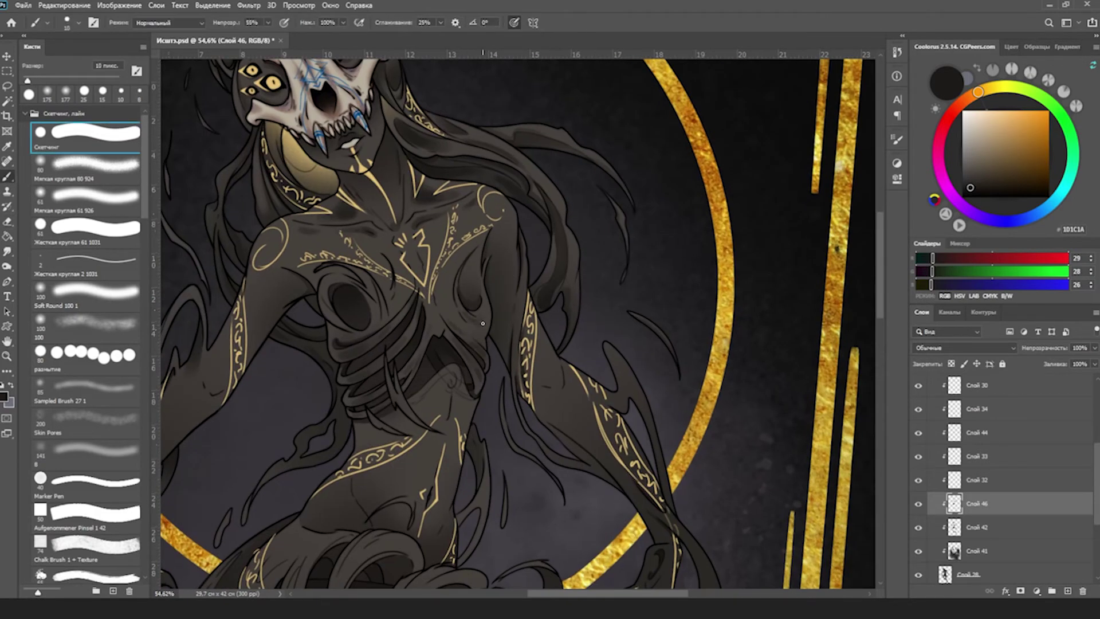
pyautogui.press('[')
pyautogui.scroll(1, 482, 298)
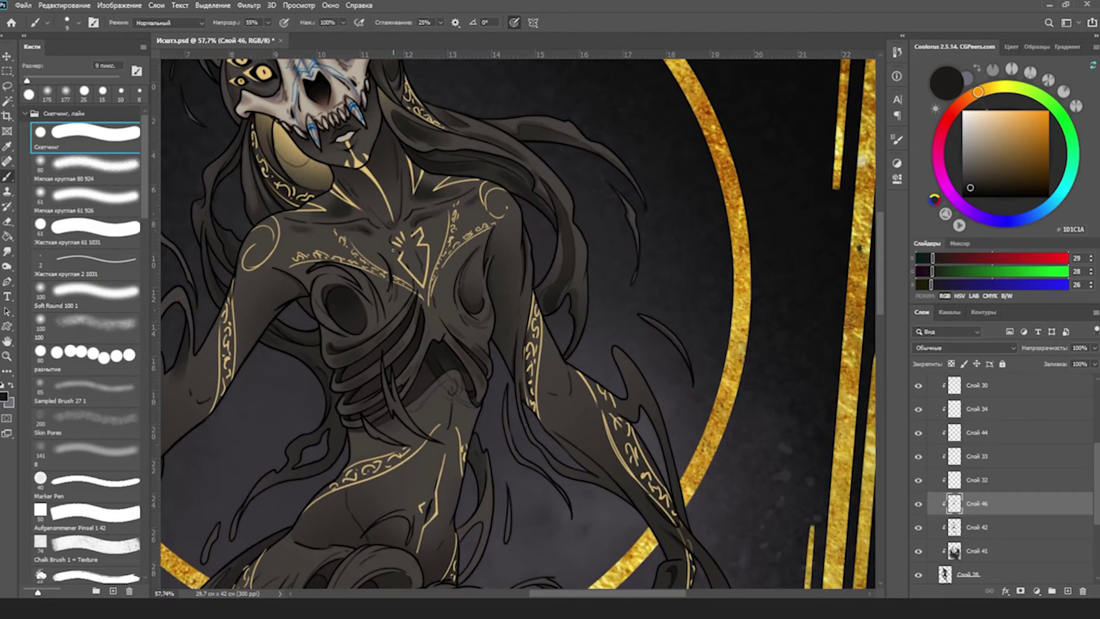
# Shade the chest cavity and the hanging strands beside the waist, enlarging the brush to 15 px and then 20 px.
pyautogui.press(']')
pyautogui.press('z')
pyautogui.keyDown('alt'); pyautogui.click(438, 419); pyautogui.keyUp('alt')
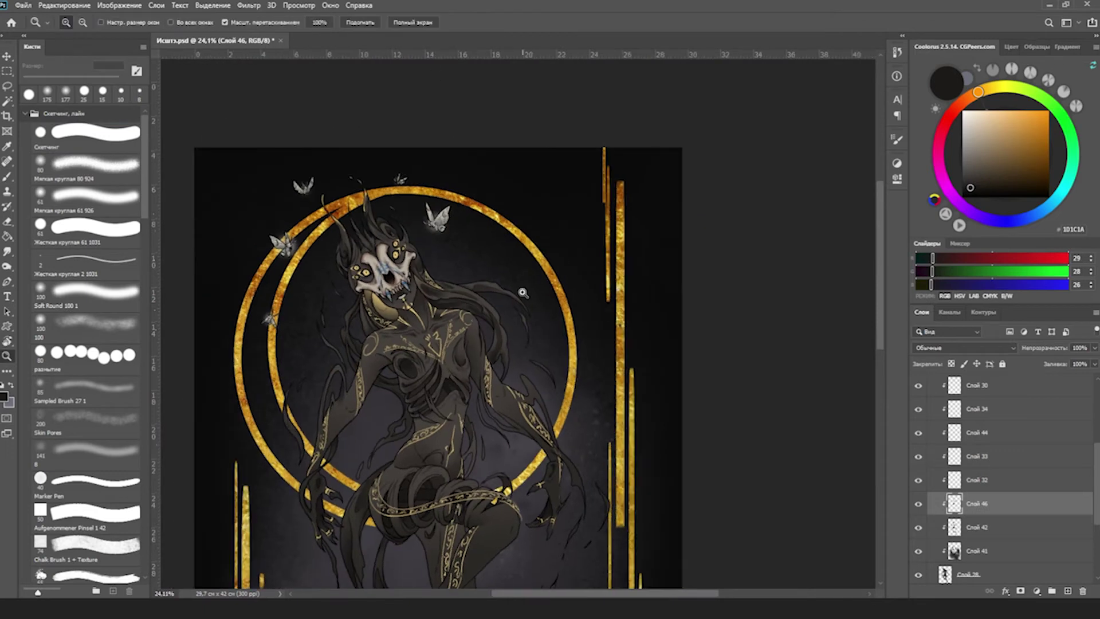
pyautogui.scroll(1, 438, 419)
pyautogui.press('b')
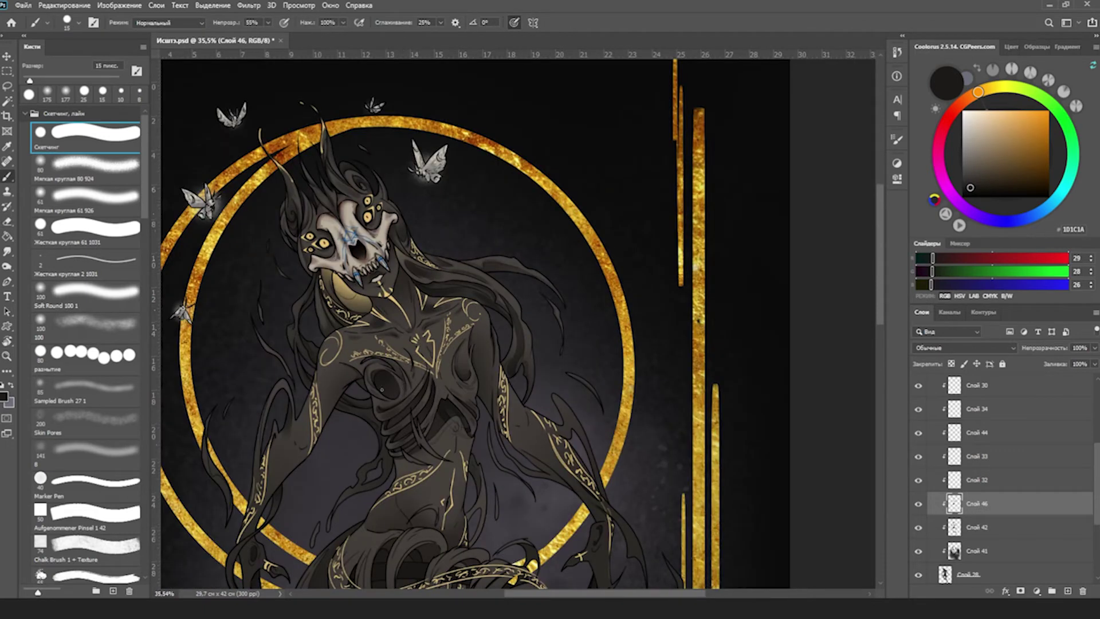
pyautogui.press(']')
pyautogui.scroll(-3, 476, 383)
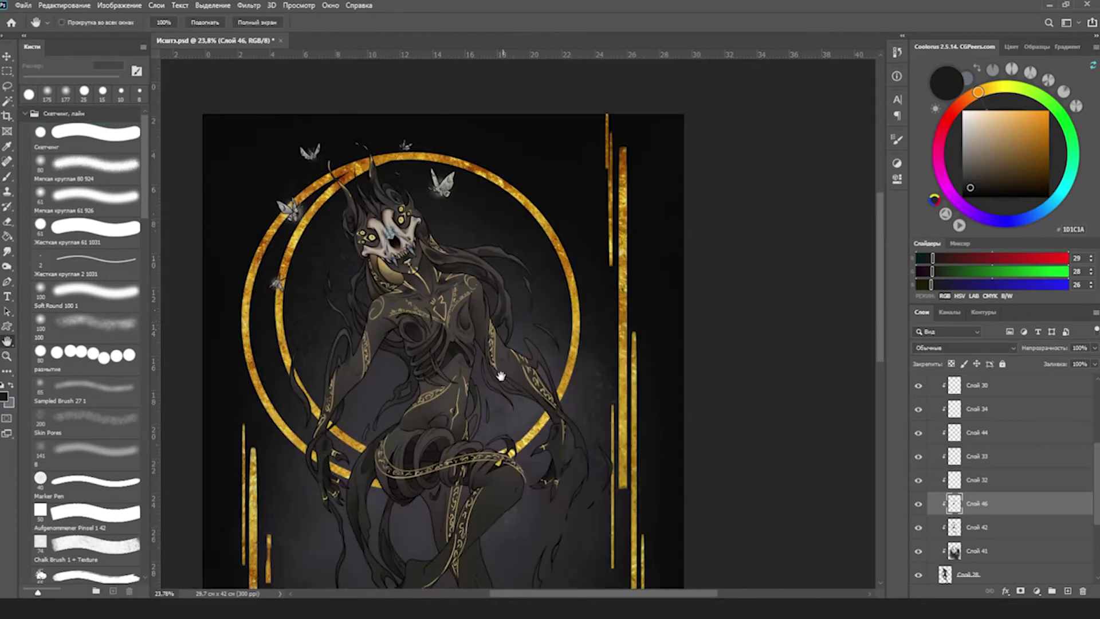
pyautogui.scroll(4, 471, 248)
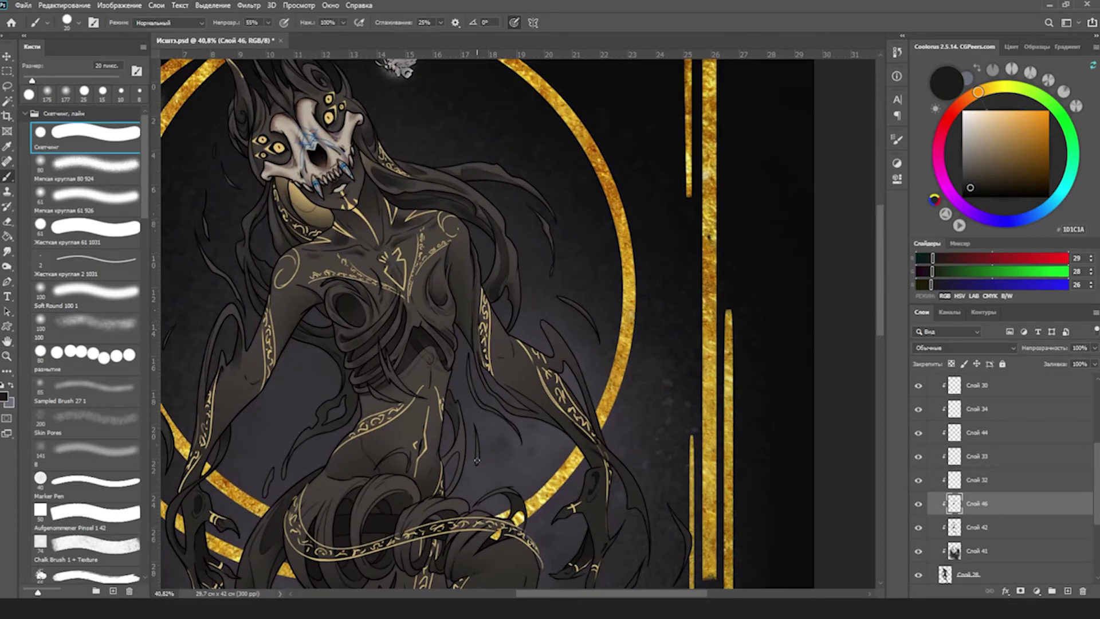
# Darken the right-hand forearm and the thin wisps beside the arms and waist with a 20 px brush.
pyautogui.moveTo(539, 409); pyautogui.dragTo(490, 361)
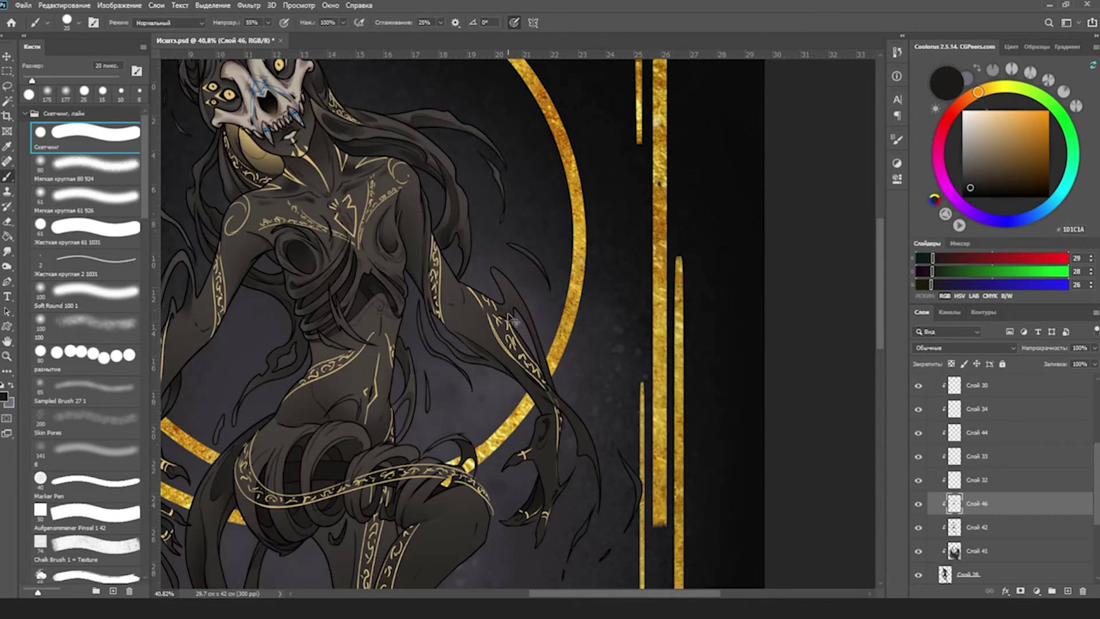
pyautogui.press(']')
pyautogui.scroll(-3, 546, 449)
pyautogui.scroll(2, 488, 369)
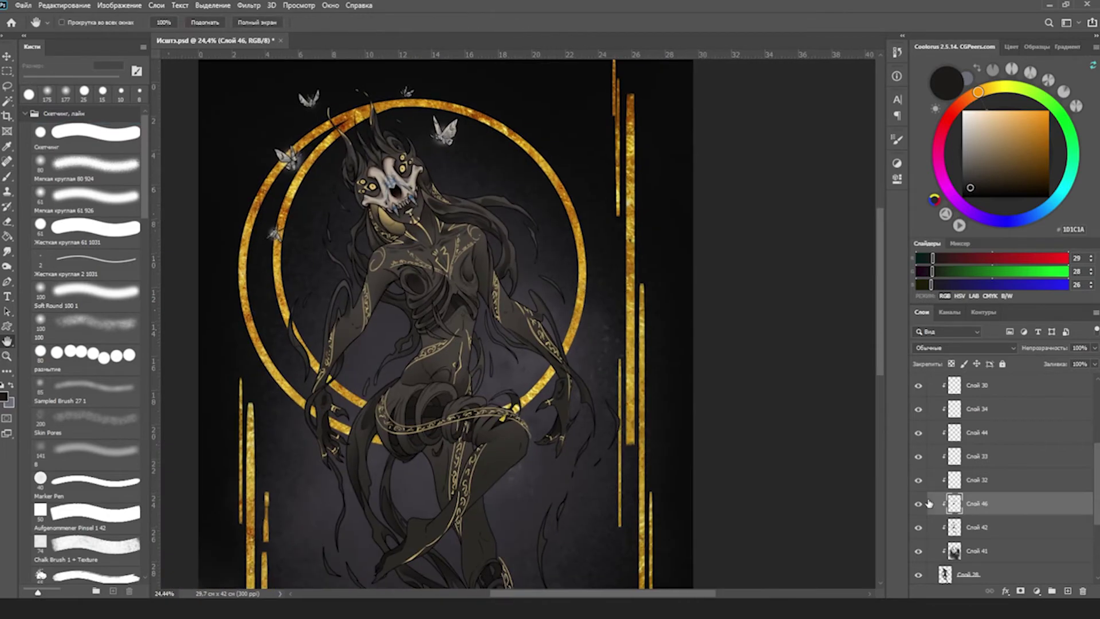
pyautogui.scroll(3, 327, 346)
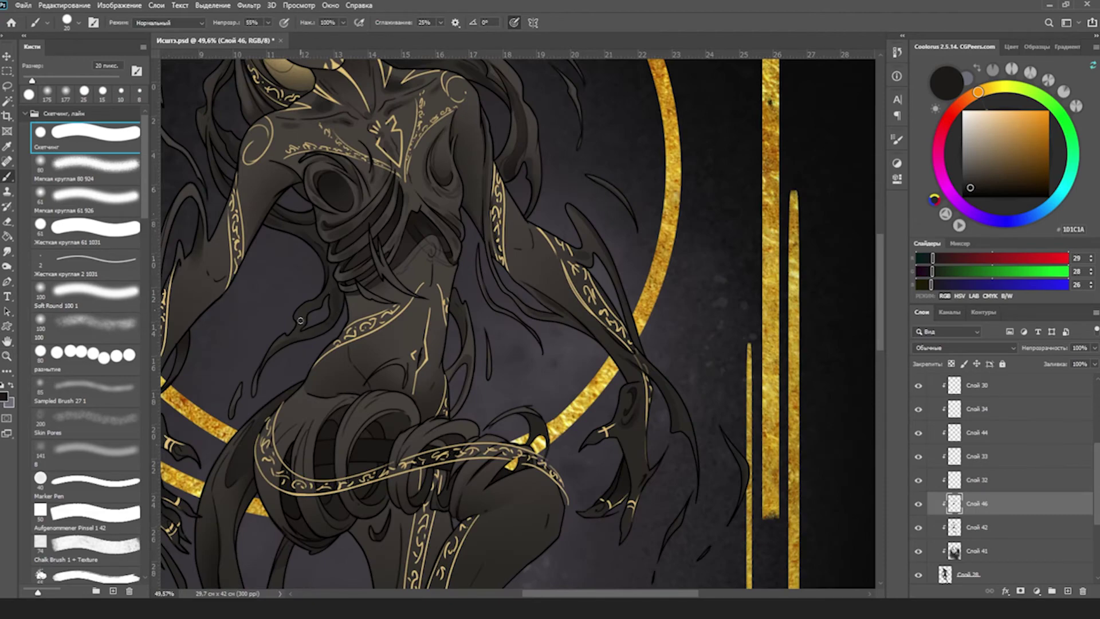
pyautogui.scroll(1, 319, 342)
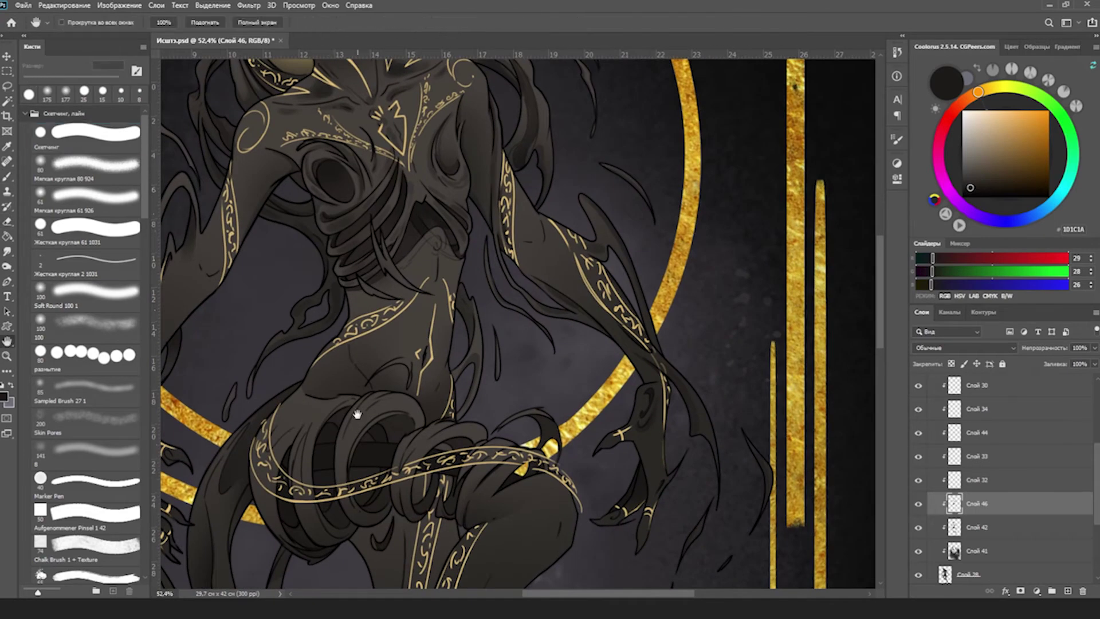
pyautogui.scroll(1, 517, 261)
# Shade the upper belly below the ribs with a 10 px brush and the right-hand claws with a 25 px brush.
pyautogui.press('[')
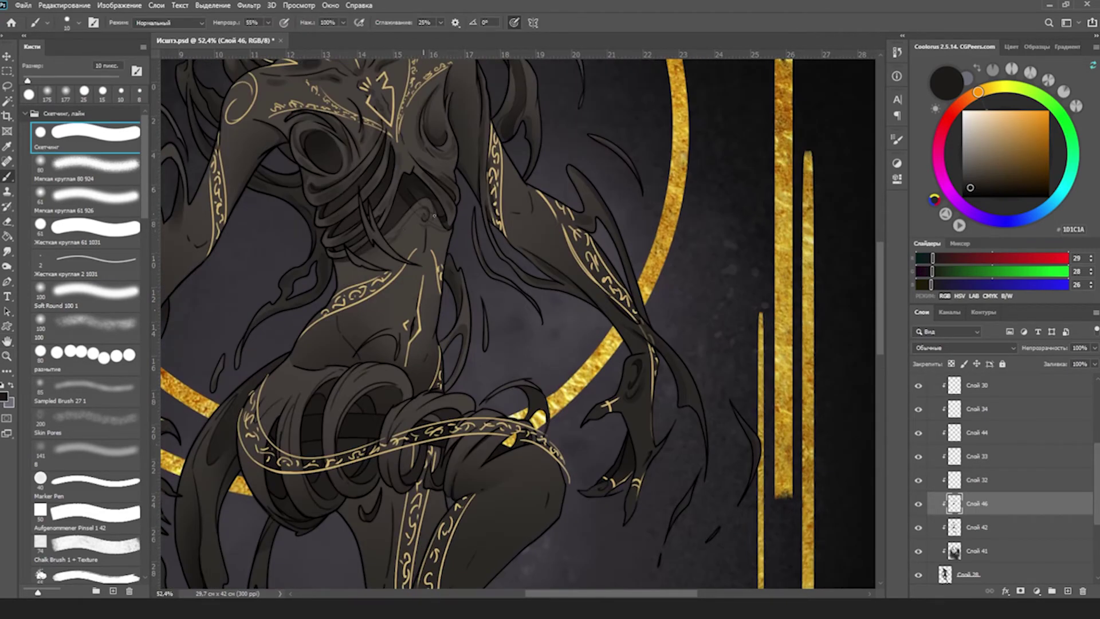
pyautogui.press(']')
pyautogui.press(']')
pyautogui.press(']')
pyautogui.scroll(-1, 678, 319)
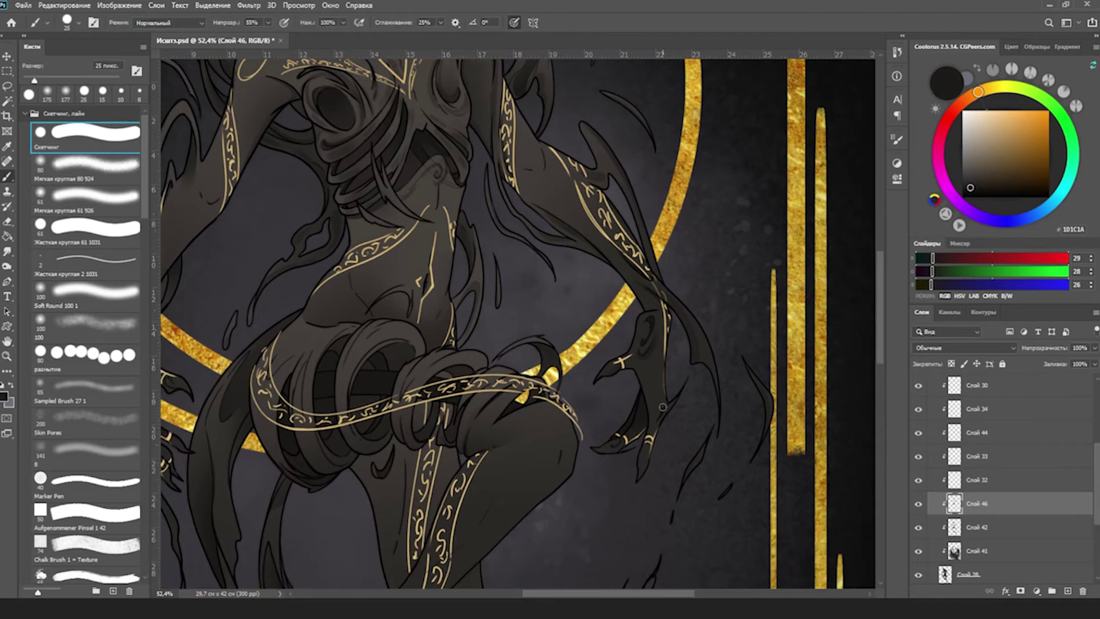
# Shade the left-hand claws and the wisps along that forearm in #191917 with a 15 px brush.
pyautogui.press('[')
pyautogui.hscroll(-3, 697, 354)
pyautogui.keyDown('alt'); pyautogui.click(266, 365); pyautogui.keyUp('alt')
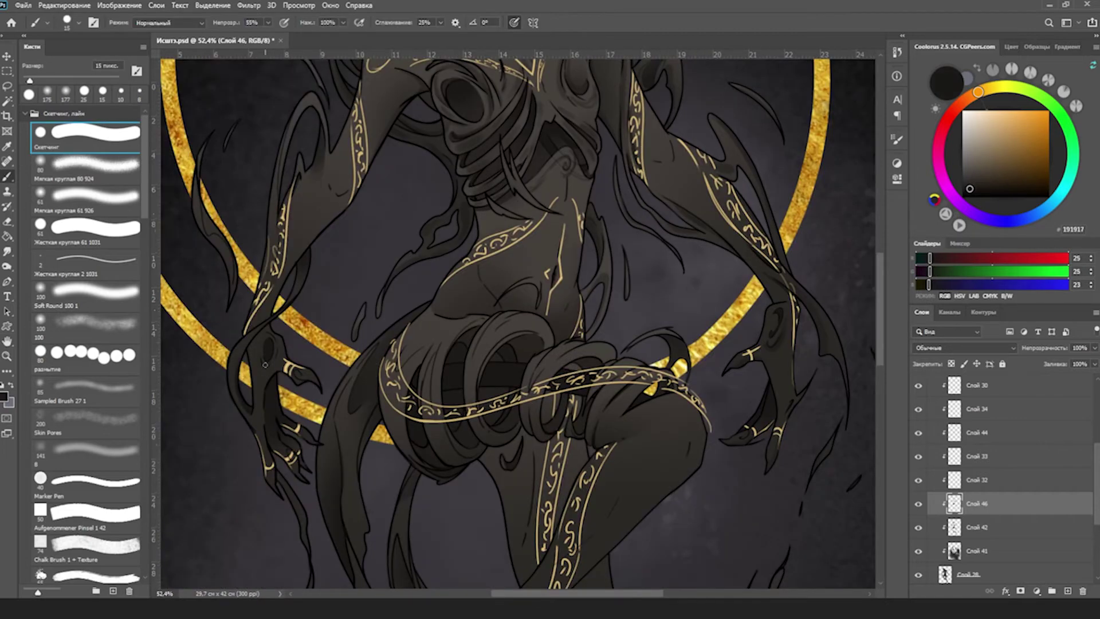
pyautogui.press(']')
pyautogui.scroll(-1, 312, 216)
pyautogui.scroll(1, 311, 216)
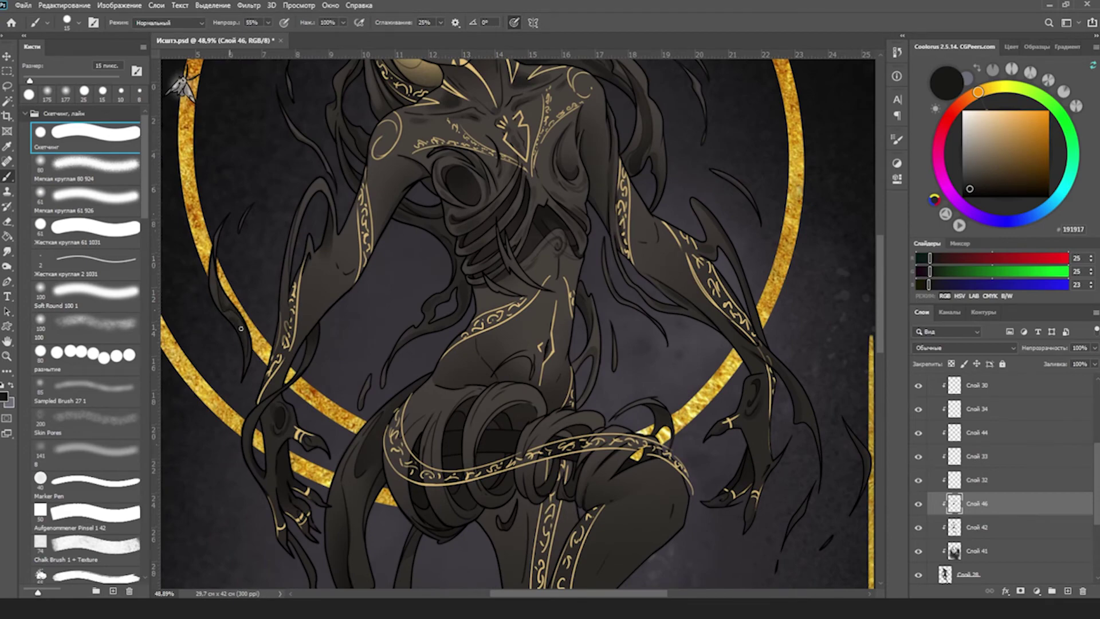
# Darken the raised foot's toes and the long ribbons trailing behind the legs, using a 15 to 20 px brush.
pyautogui.press(']')
pyautogui.scroll(-5, 331, 452)
pyautogui.press('[')
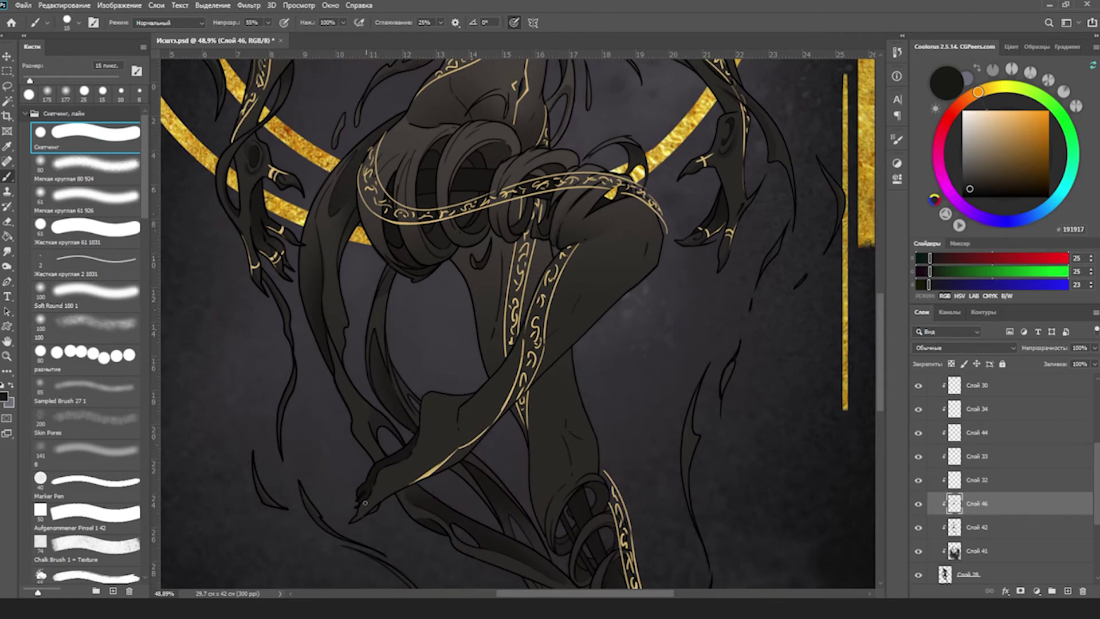
pyautogui.press(']')
pyautogui.scroll(-2, 342, 342)
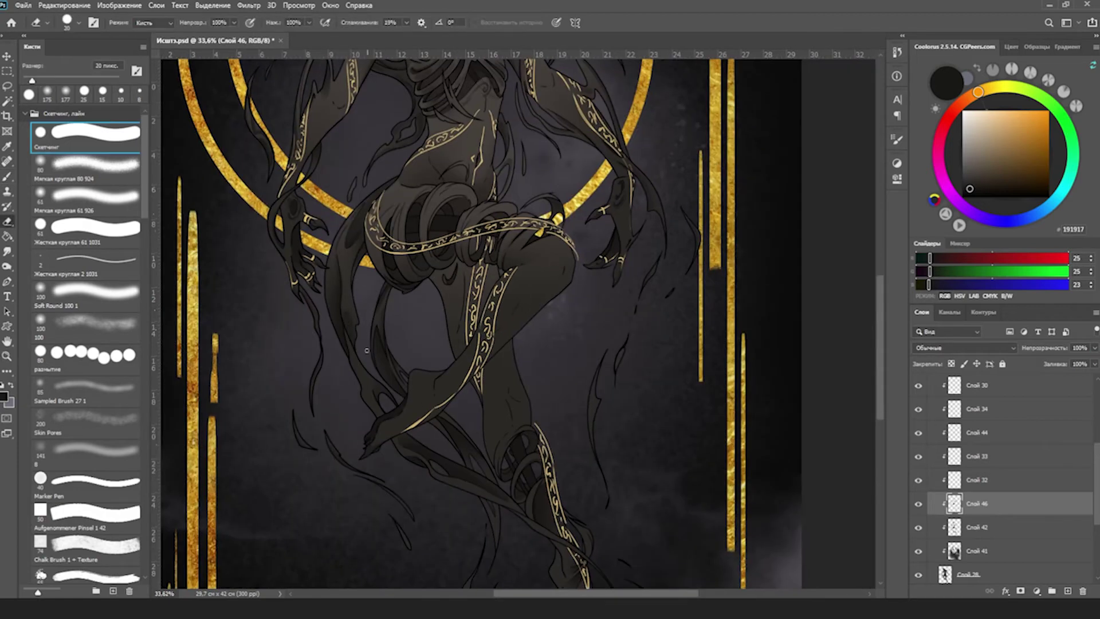
# Clean up the leg ribbons and shade the standing foot and its surrounding wisps with a 25 px brush.
pyautogui.press(']')
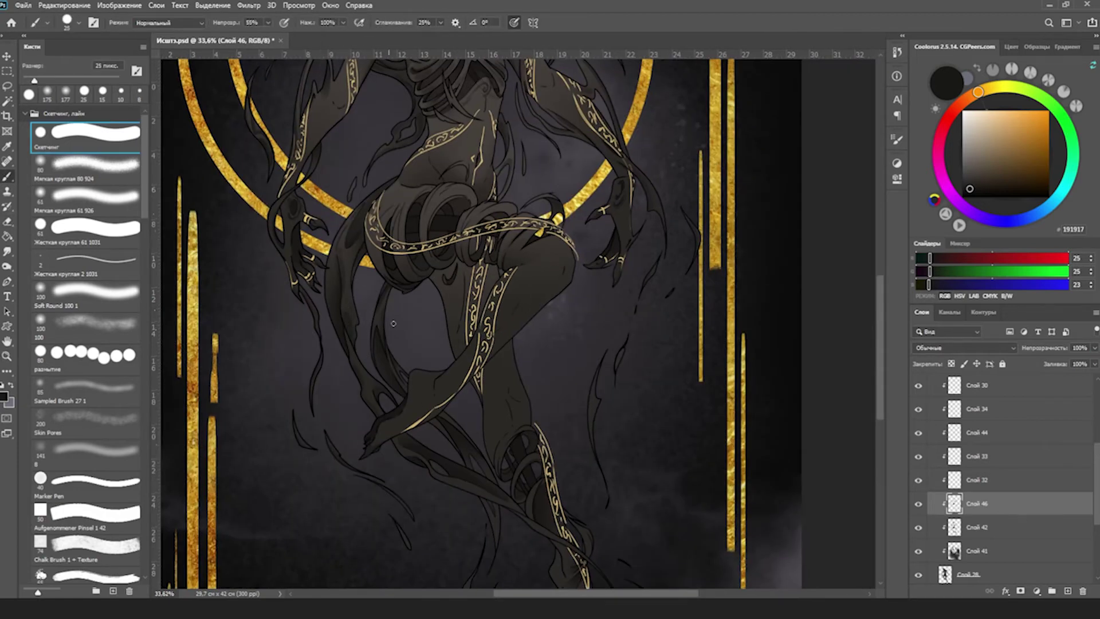
pyautogui.scroll(-3, 393, 323)
pyautogui.scroll(-1, 629, 486)
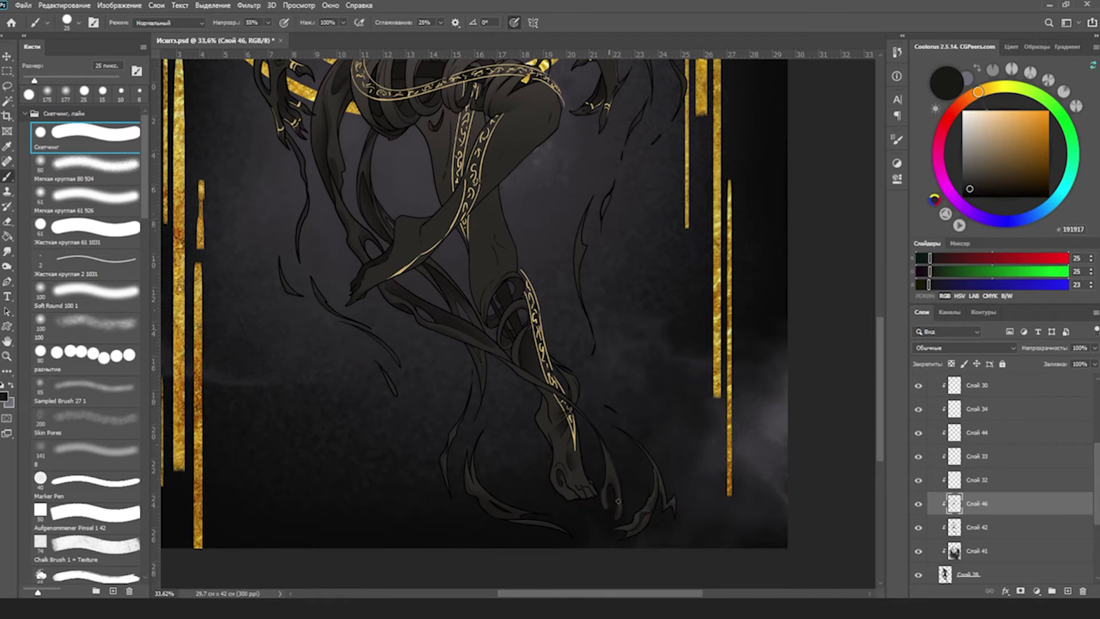
pyautogui.press('[')
pyautogui.press(']')
pyautogui.press(']')
pyautogui.scroll(5, 523, 352)
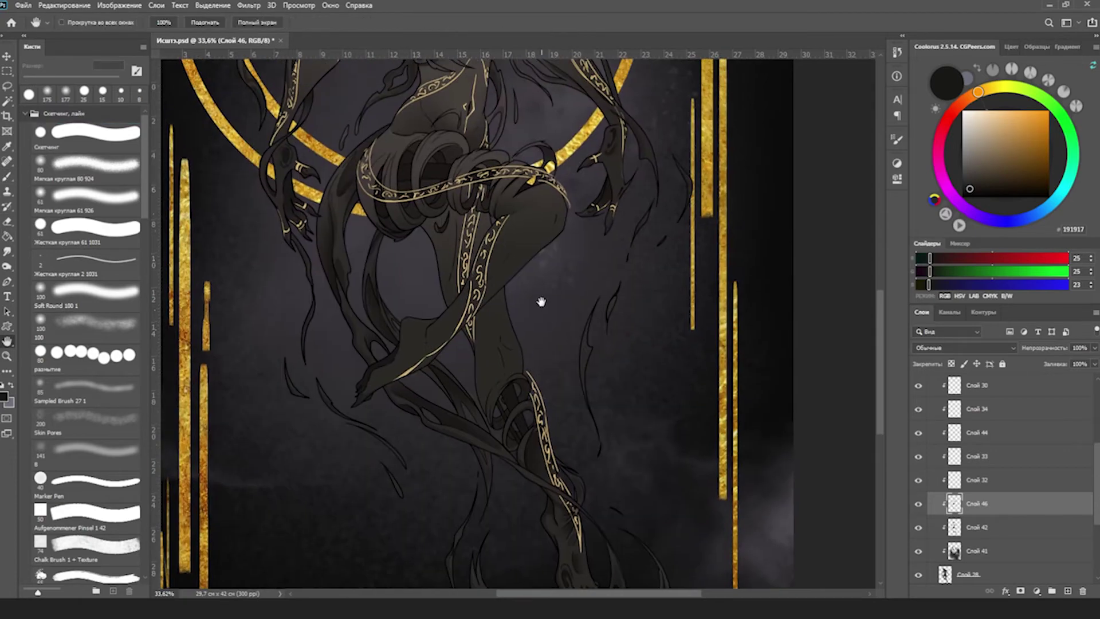
# Shade the coils around the hips and upper thigh with a brush of about 20 px.
pyautogui.keyDown('alt'); pyautogui.scroll(-3, 540, 299); pyautogui.keyUp('alt')
pyautogui.keyDown('alt'); pyautogui.scroll(4, 540, 299); pyautogui.keyUp('alt')
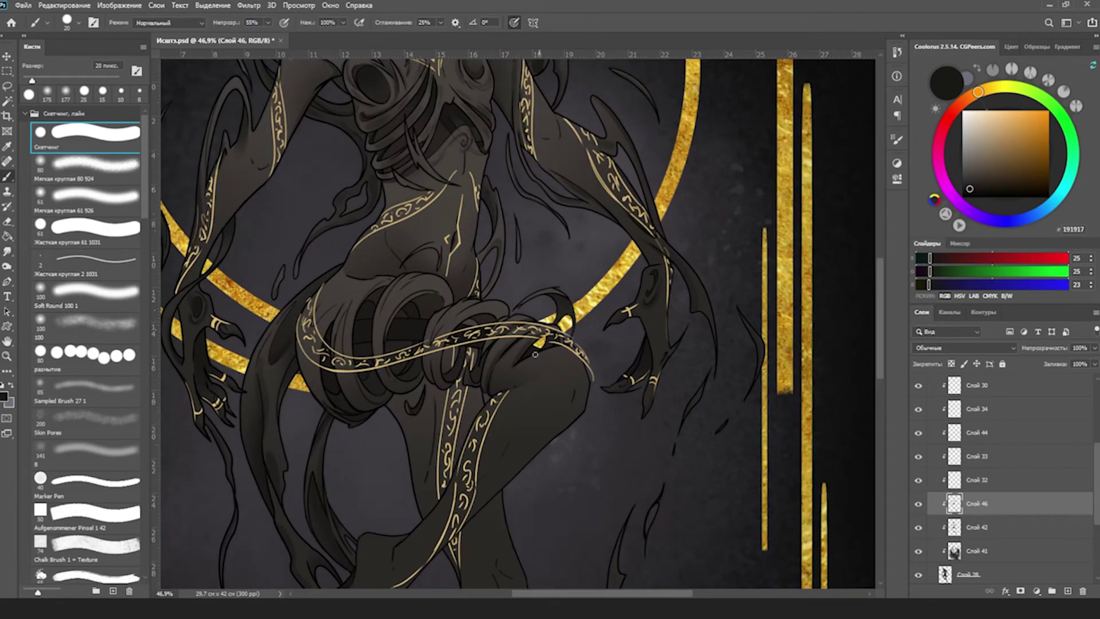
pyautogui.press(']')
pyautogui.press('[')
pyautogui.press(']')
pyautogui.press(']')
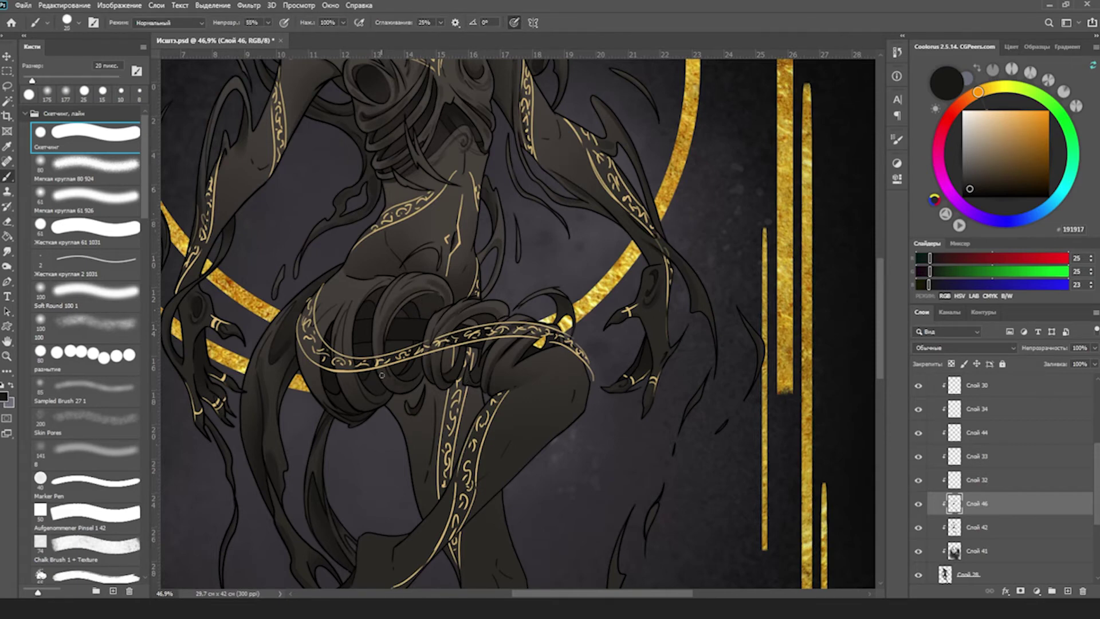
# Refine the shadows on the hip with a 35 px brush and on the bent knee with a 15 px brush.
pyautogui.press('[')
pyautogui.press('[')
pyautogui.press('5')
pyautogui.press('e')
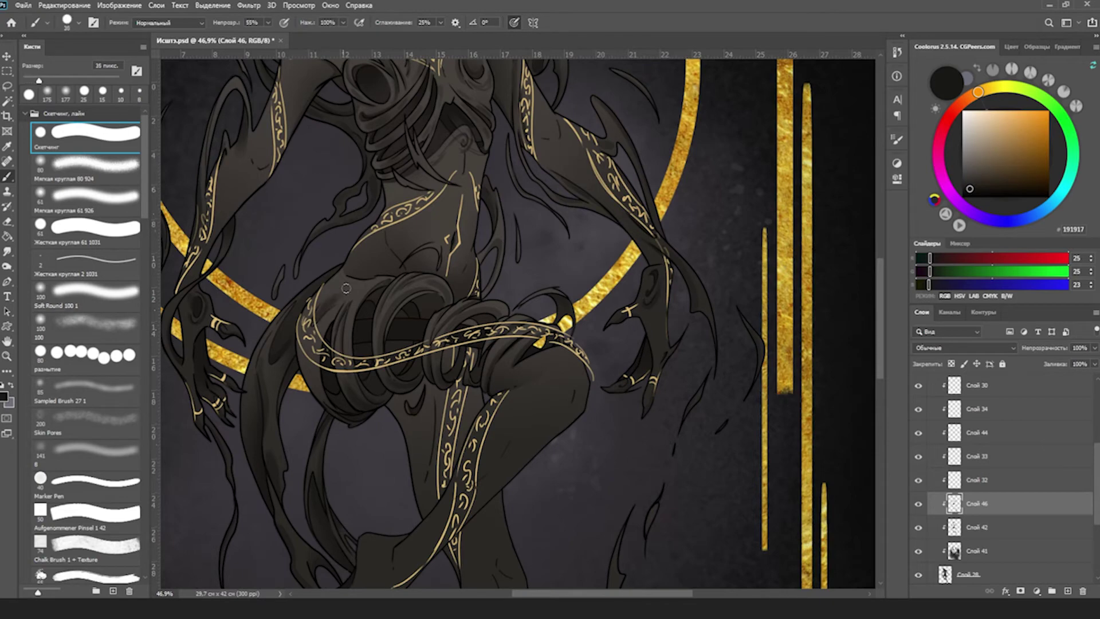
pyautogui.press('z')
pyautogui.scroll(-5, 448, 380)
pyautogui.scroll(5, 541, 359)
pyautogui.press('b')
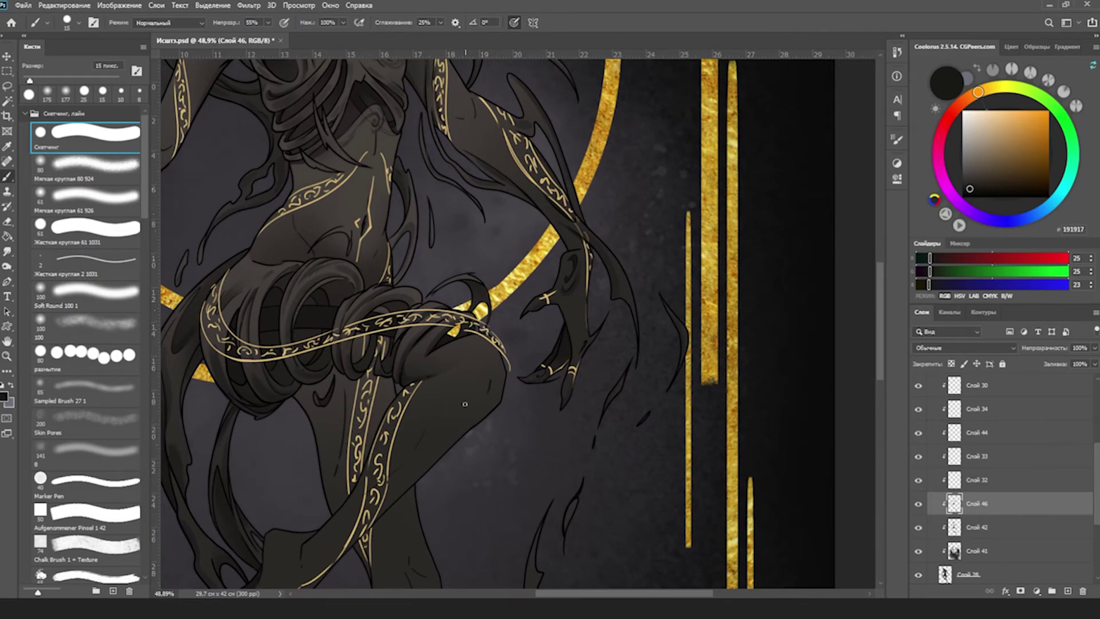
# Mirror the canvas horizontally and add a new layer above Слой 46.
pyautogui.scroll(-5, 464, 404)
pyautogui.scroll(4, 507, 275)
pyautogui.rightClick(566, 209)
pyautogui.press('Return')
pyautogui.hotkey('ctrl', 'shift', 'alt', 'n')
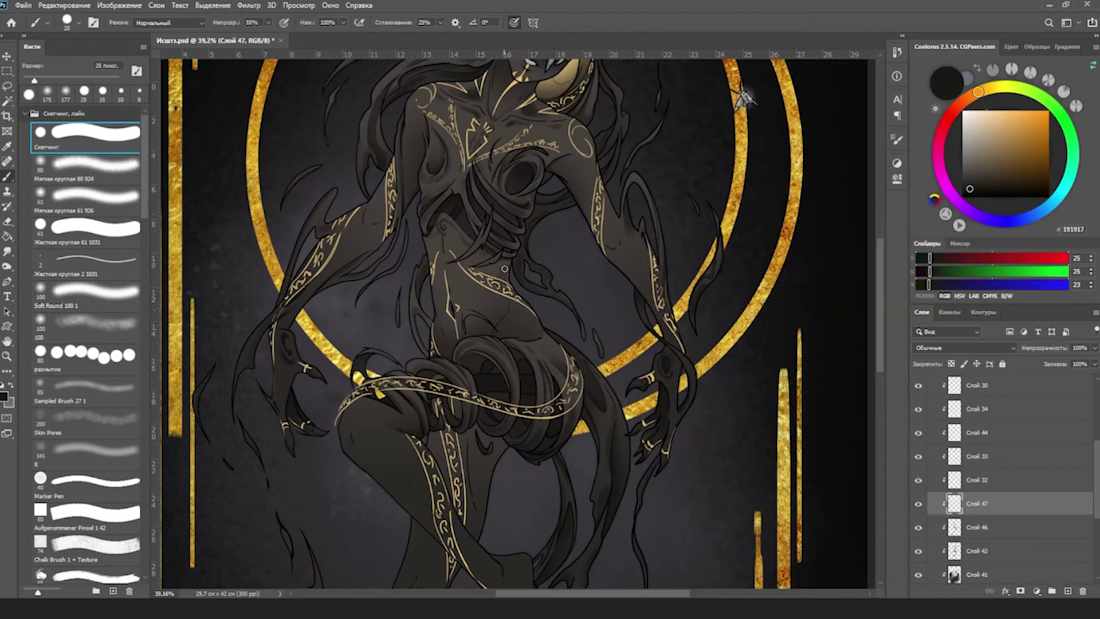
# Set the brush to 40 px with 16% flow and sample the body tone #46413D.
pyautogui.press(']')
pyautogui.press(']')
pyautogui.press(']')
pyautogui.press('[')
pyautogui.press('[')
pyautogui.press('[')
pyautogui.press('1')
pyautogui.press('6')
pyautogui.press('[')
pyautogui.press('[')
pyautogui.press('[')
pyautogui.keyDown('alt'); pyautogui.click(614, 200); pyautogui.keyUp('alt')
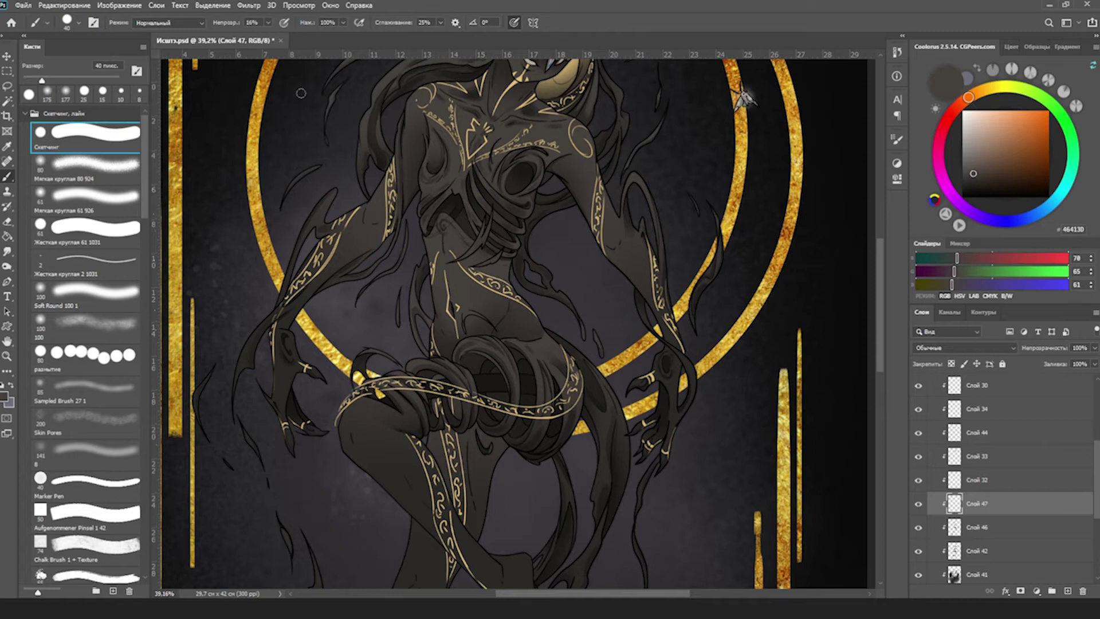
# Blend the belly shading at 100% flow with sampled tones such as #312D2A, #272421 and #45403C, reducing the brush to 25 px.
pyautogui.keyDown('alt'); pyautogui.click(616, 198); pyautogui.keyUp('alt')
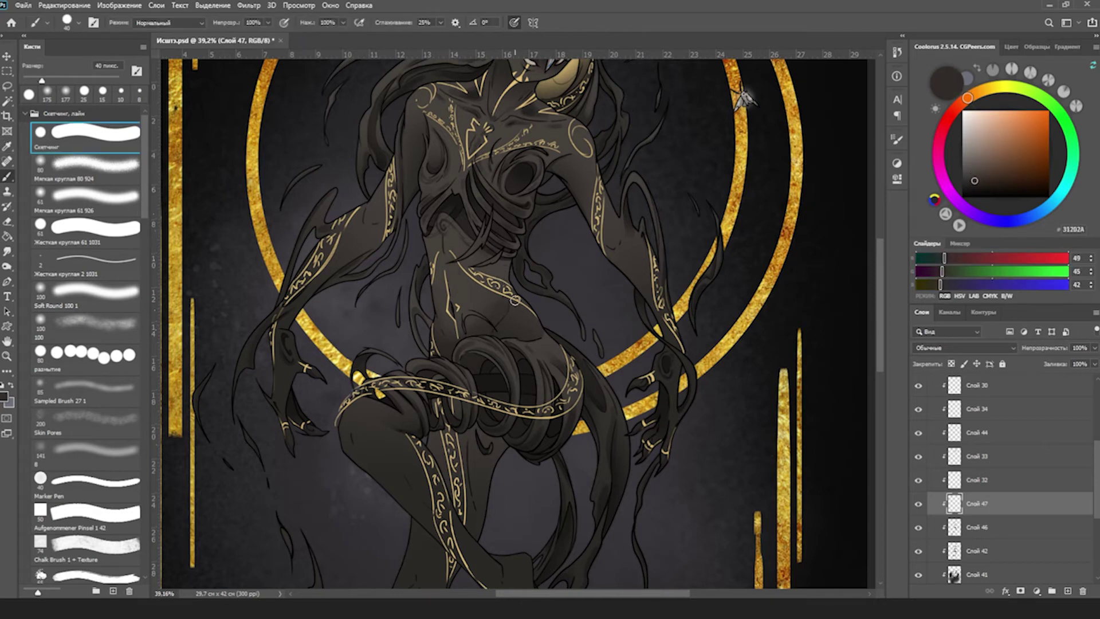
pyautogui.keyDown('alt'); pyautogui.click(457, 362); pyautogui.keyUp('alt')
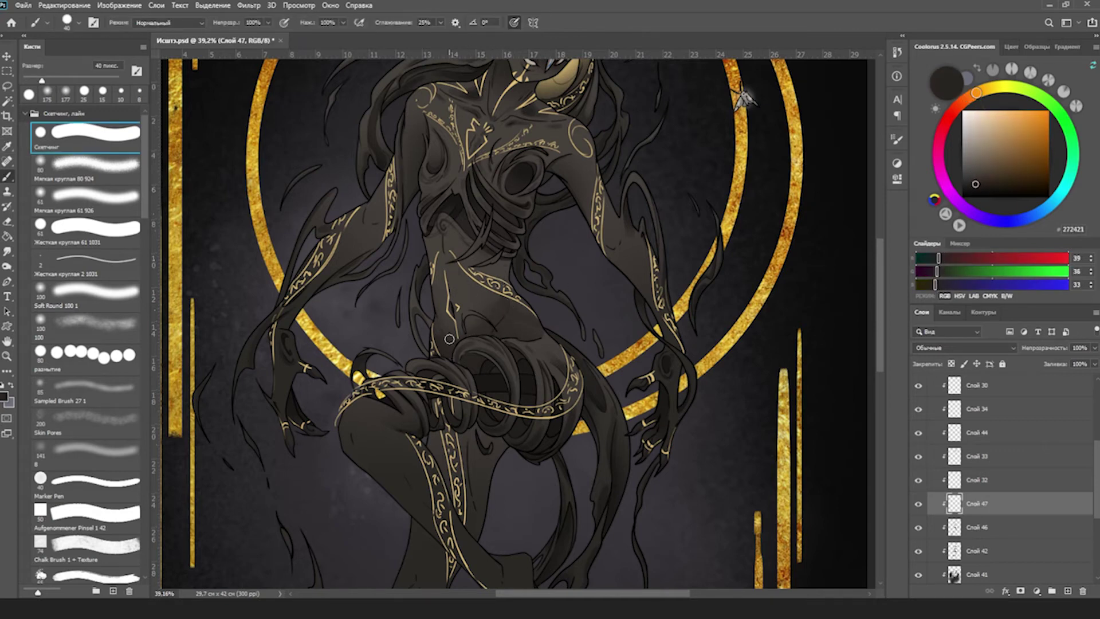
pyautogui.keyDown('alt'); pyautogui.click(441, 315); pyautogui.keyUp('alt')
pyautogui.press('[')
pyautogui.keyDown('alt'); pyautogui.click(447, 296); pyautogui.keyUp('alt')
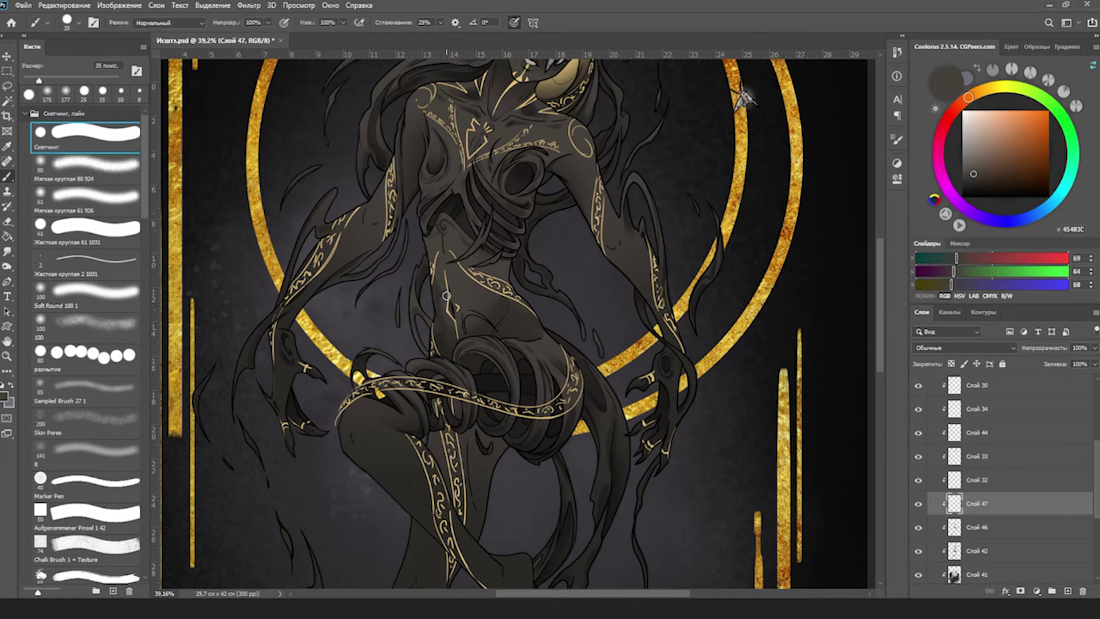
pyautogui.keyDown('alt'); pyautogui.click(446, 295); pyautogui.keyUp('alt')
pyautogui.keyDown('alt'); pyautogui.click(449, 332); pyautogui.keyUp('alt')
pyautogui.press('[')
pyautogui.keyDown('alt'); pyautogui.click(448, 293); pyautogui.keyUp('alt')
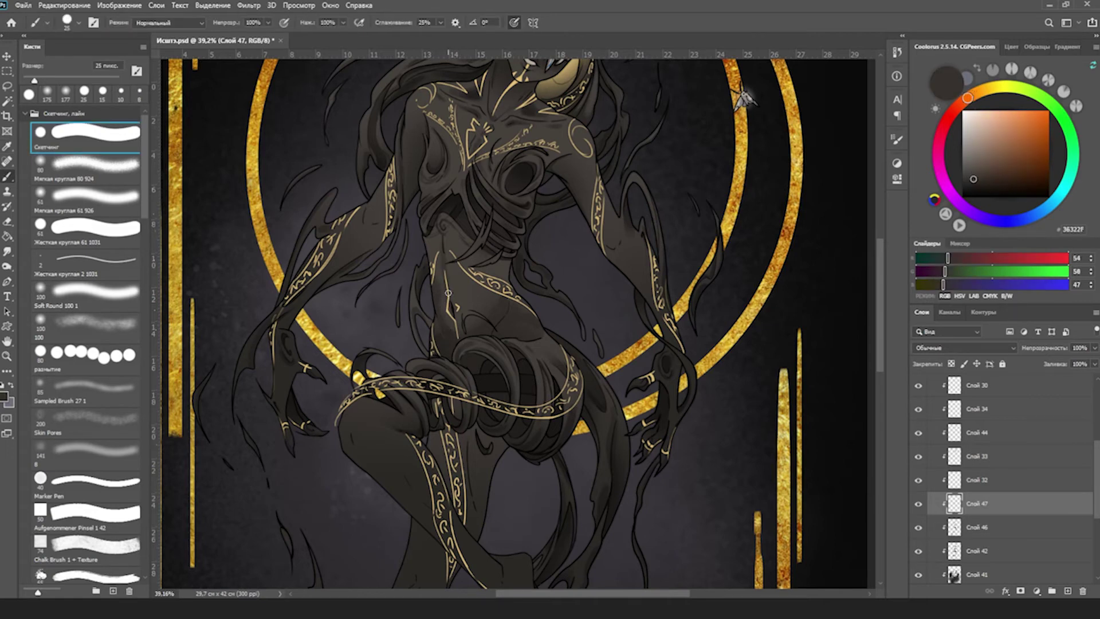
# Smooth the waist and abdomen tones with a 40 px and then a 35 px brush, sampling #46413D.
pyautogui.press(']')
pyautogui.press(']')
pyautogui.press(']')
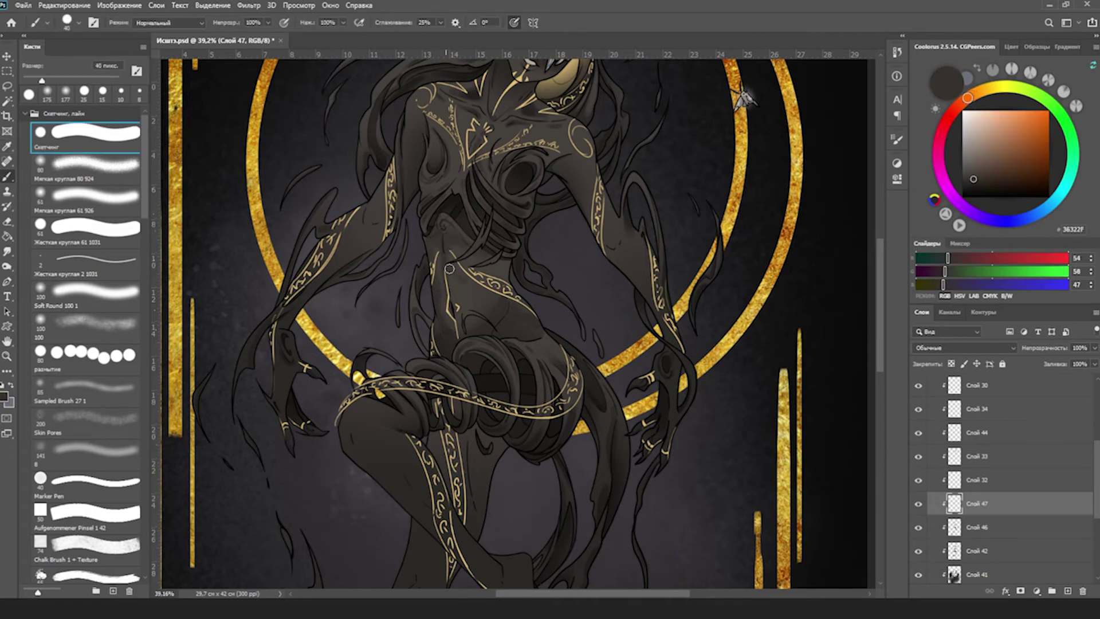
pyautogui.press('z')
pyautogui.moveTo(519, 298)
pyautogui.mouseDown()
pyautogui.moveTo(508, 317)
pyautogui.moveTo(494, 289)
pyautogui.mouseUp()
pyautogui.press('b')
pyautogui.scroll(3, 550, 235)
pyautogui.keyDown('alt'); pyautogui.click(507, 253); pyautogui.keyUp('alt')
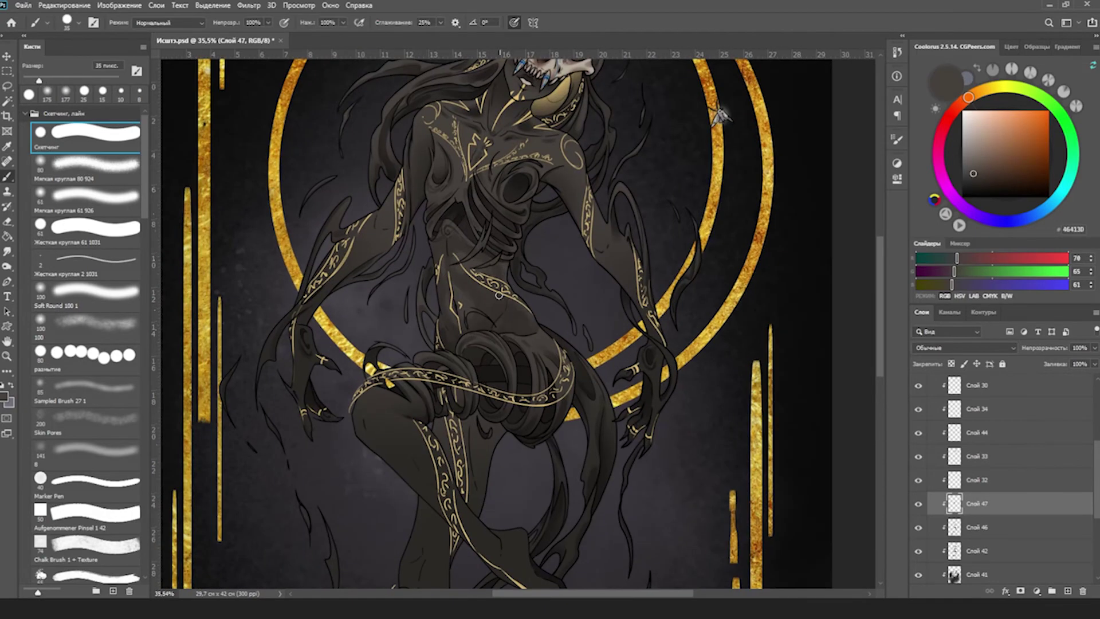
# Soften the lower belly's shading with sampled body tones, using a 40 px brush at 25% flow.
pyautogui.press('.')
pyautogui.press('.')
pyautogui.press('2')
pyautogui.press(',')
pyautogui.press(',')
pyautogui.keyDown('alt'); pyautogui.click(515, 315); pyautogui.keyUp('alt')
pyautogui.press('2')
pyautogui.press('5')
pyautogui.scroll(-1, 547, 209)
pyautogui.keyDown('alt'); pyautogui.click(467, 319); pyautogui.keyUp('alt')
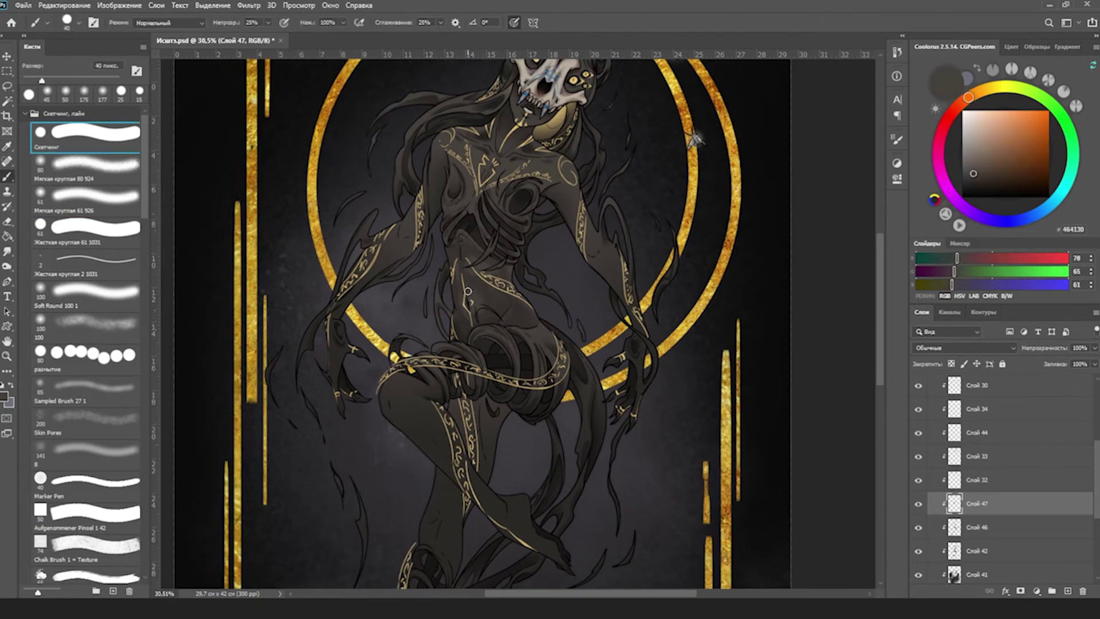
# Blend the belly in #373330 with a 50 px brush, then the hip in #33302C with a 45 px brush.
pyautogui.press(']')
pyautogui.press(']')
pyautogui.keyDown('alt'); pyautogui.click(460, 296); pyautogui.keyUp('alt')
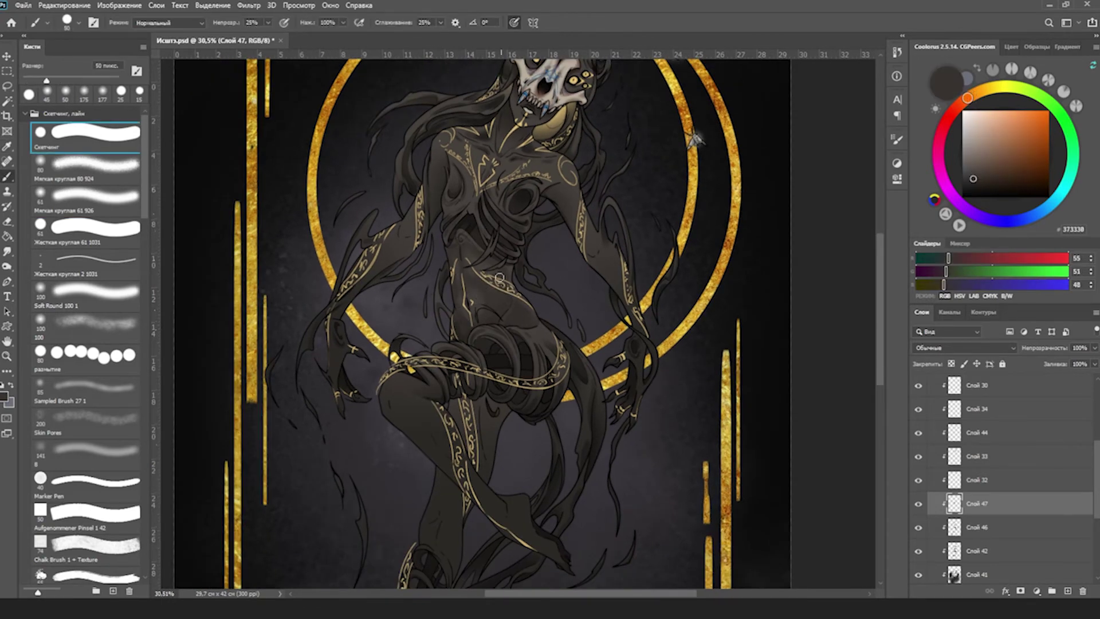
pyautogui.scroll(1, 500, 278)
pyautogui.keyDown('alt'); pyautogui.click(441, 332); pyautogui.keyUp('alt')
pyautogui.press('[')
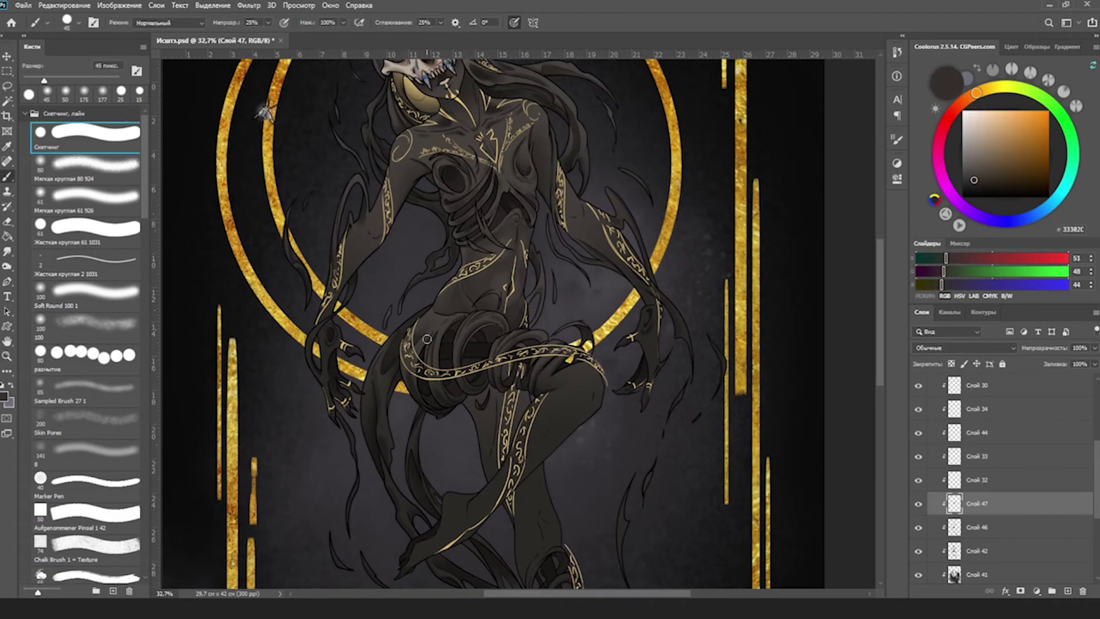
# Blend the left-hand arm's shadows in #2A2825 with a 35 px brush at 42% flow.
pyautogui.press('[')
pyautogui.press('4')
pyautogui.press('2')
pyautogui.moveTo(626, 267); pyautogui.dragTo(636, 336)
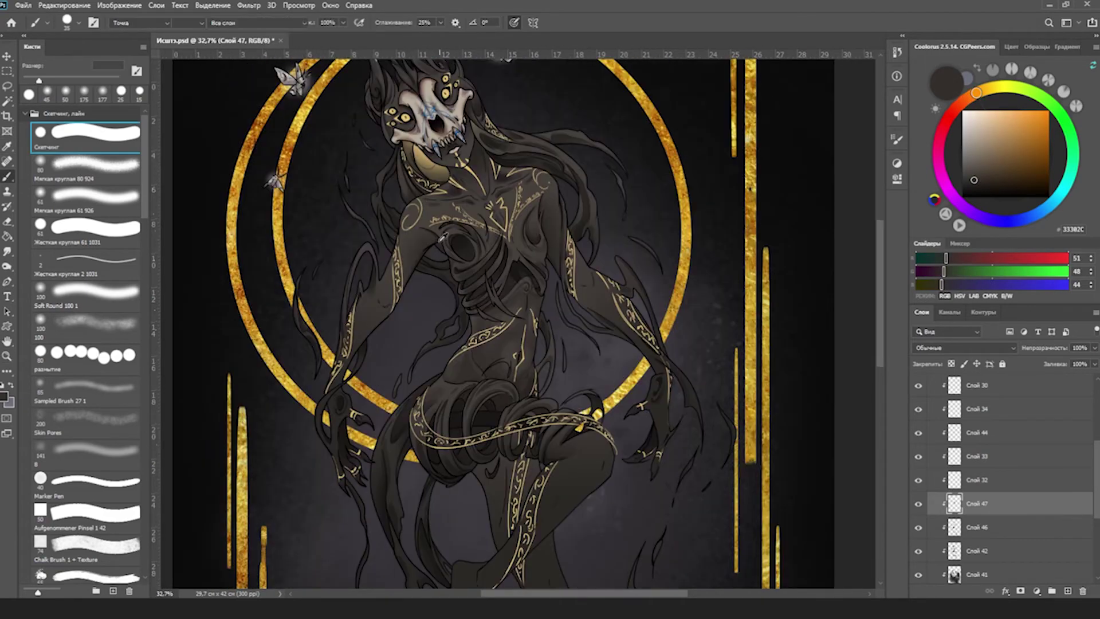
pyautogui.keyDown('alt'); pyautogui.click(420, 260); pyautogui.keyUp('alt')
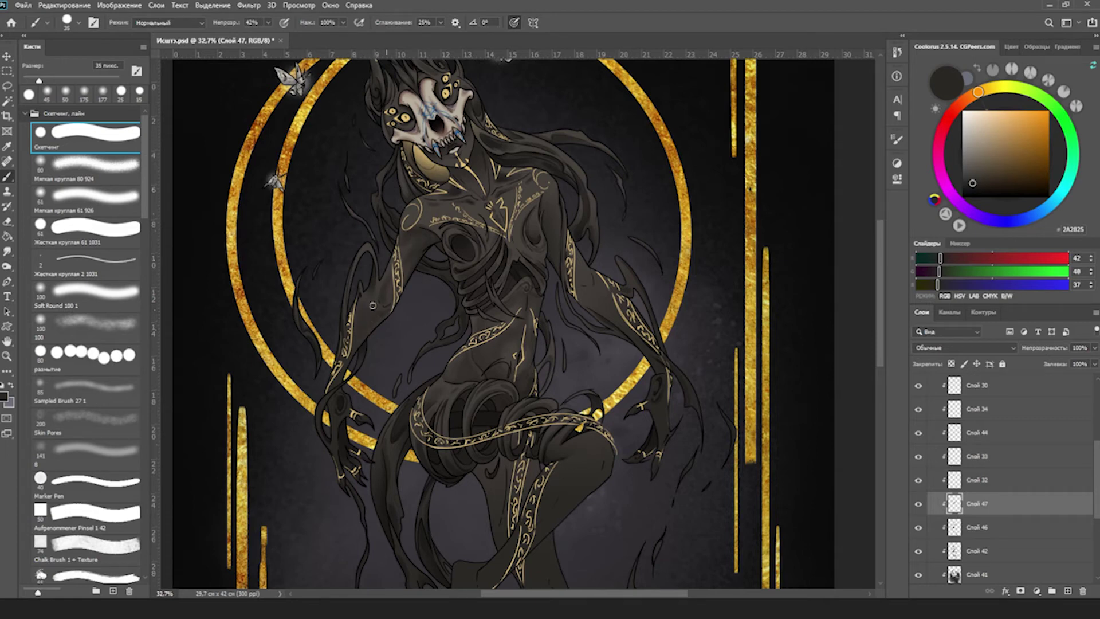
# Blend the left-hand arm's elbow and forearm in #443F3B with a 45 px brush.
pyautogui.press(']')
pyautogui.keyDown('alt'); pyautogui.click(392, 268); pyautogui.keyUp('alt')
pyautogui.scroll(-3, 372, 308)
pyautogui.press(']')
pyautogui.press(']')
pyautogui.press(']')
pyautogui.press(']')
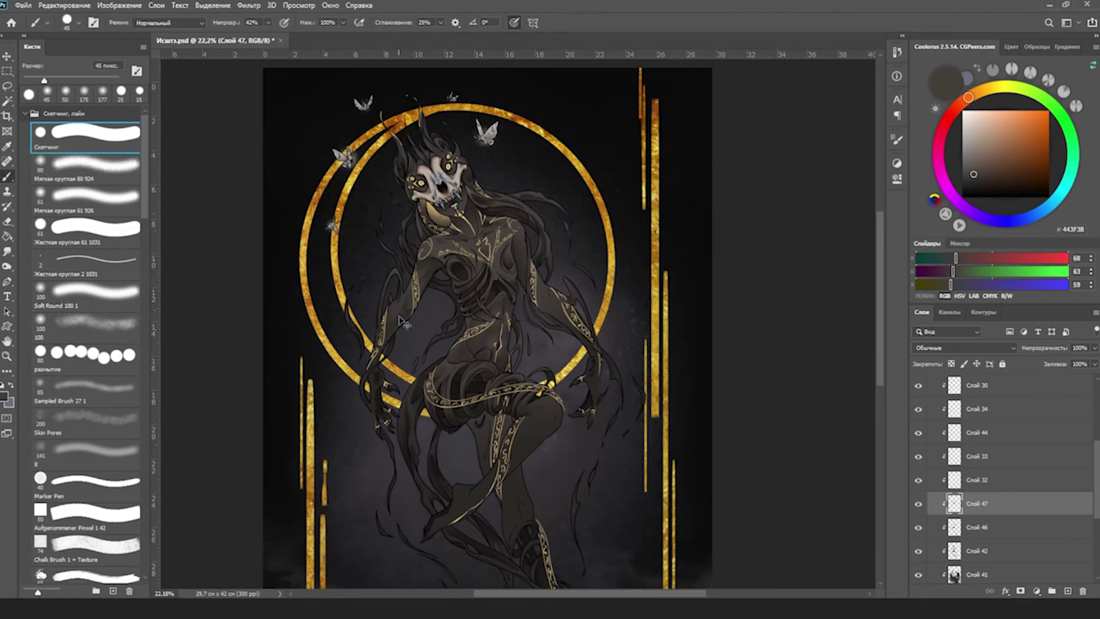
# Blend the chest and armpit in #2F2C29 with a 50 px brush, then in #282422 with a 40 px brush.
pyautogui.keyDown('alt'); pyautogui.click(416, 318); pyautogui.keyUp('alt')
pyautogui.keyDown('alt'); pyautogui.click(447, 268); pyautogui.keyUp('alt')
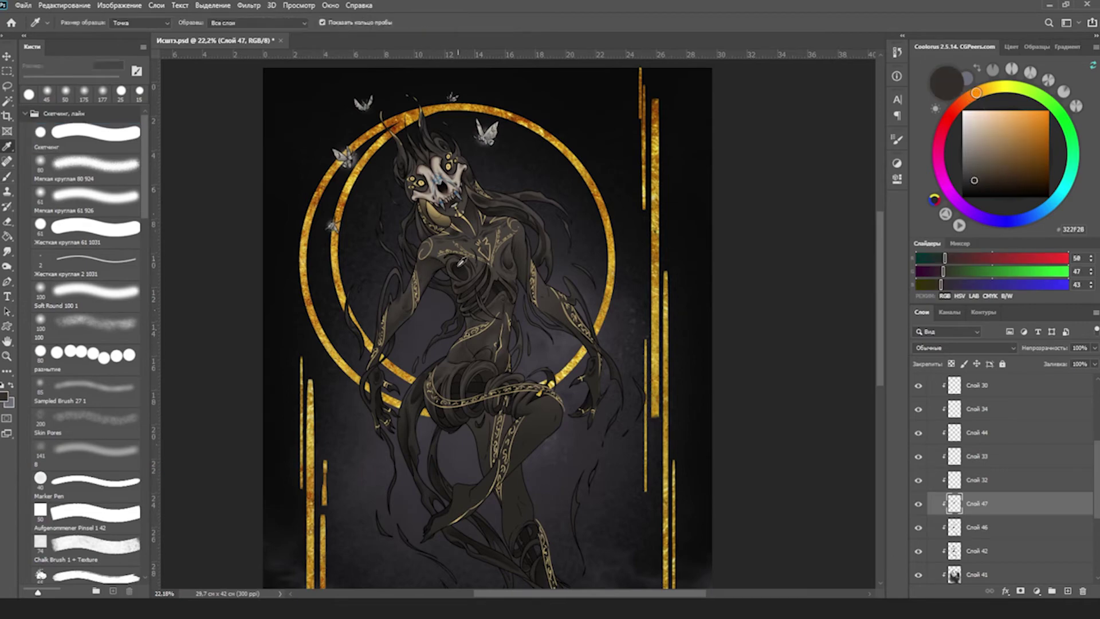
pyautogui.press('[')
pyautogui.press('[')
pyautogui.press('[')
pyautogui.scroll(3, 565, 243)
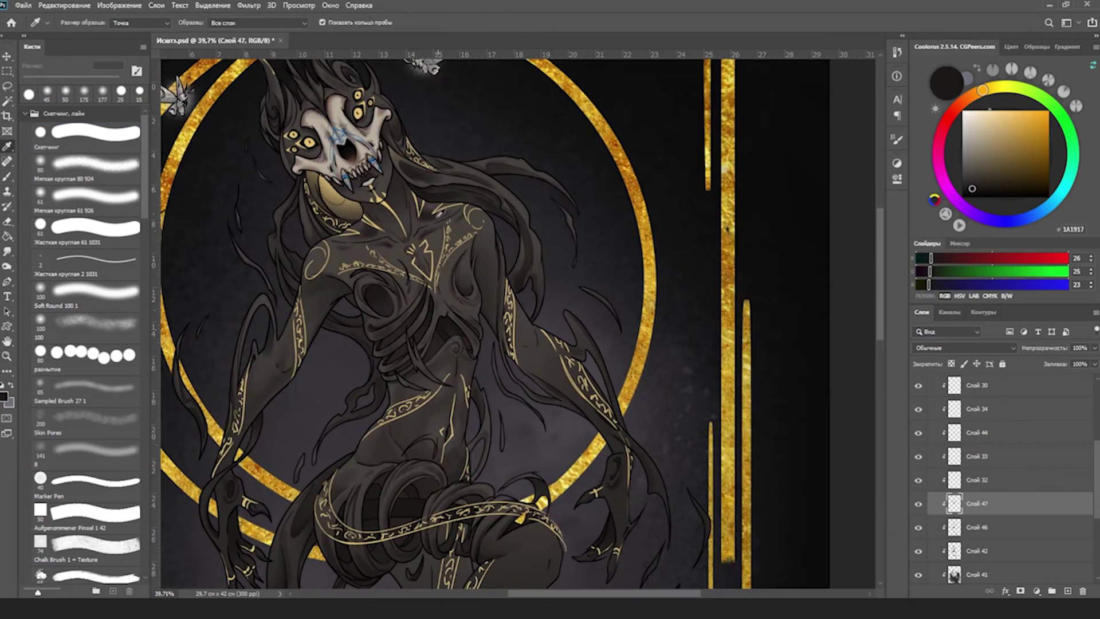
pyautogui.keyDown('alt'); pyautogui.click(431, 223); pyautogui.keyUp('alt')
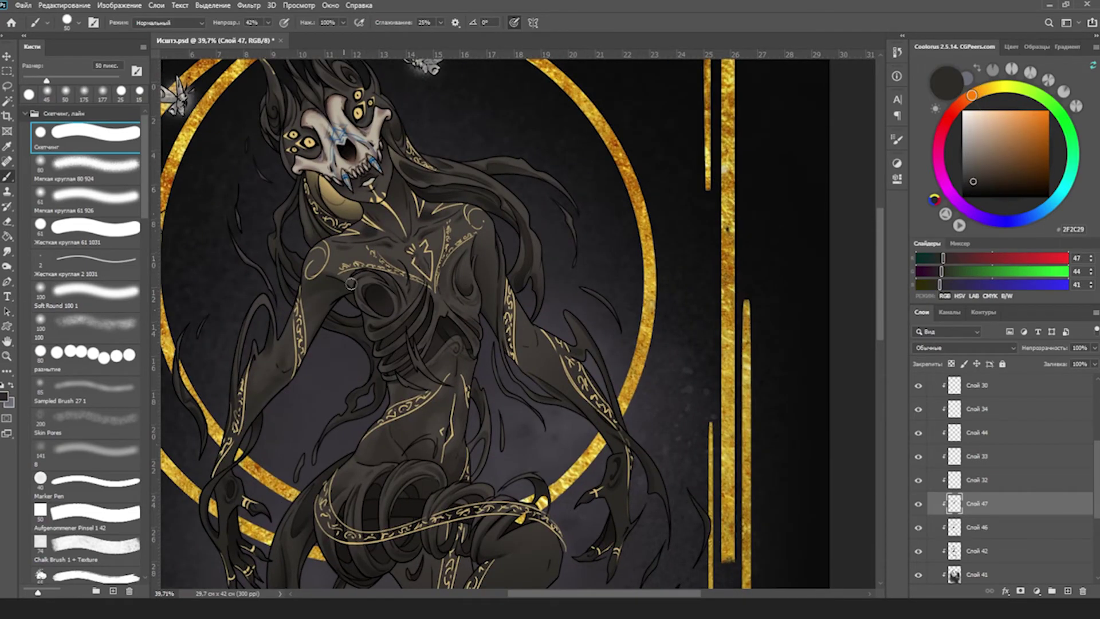
pyautogui.press('[')
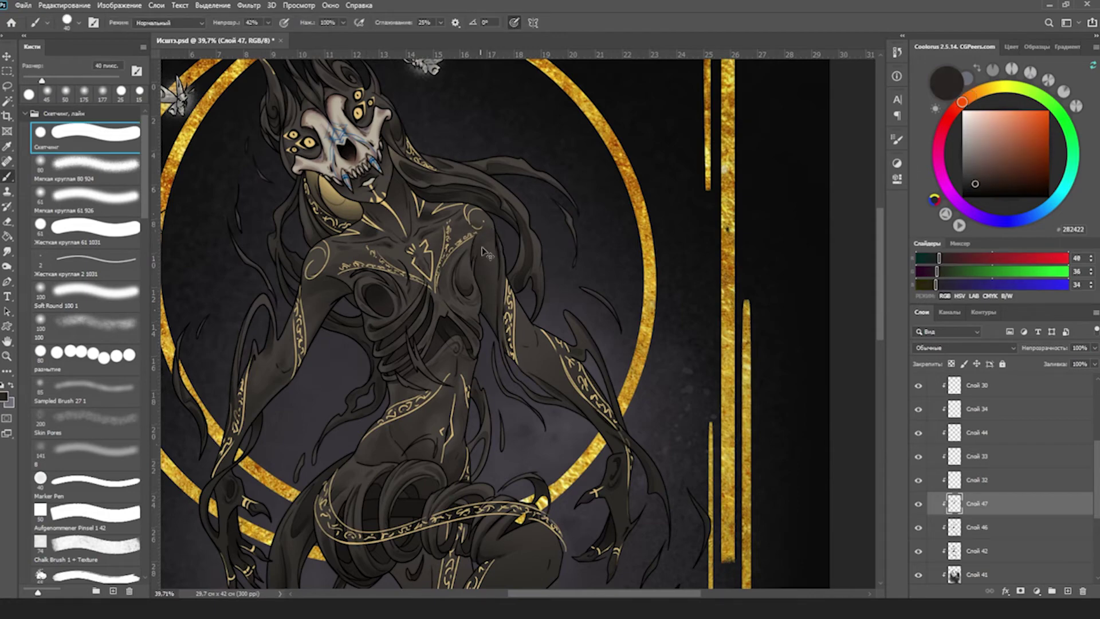
# Smooth the right-hand arm's tones with sampled #383531 and #46413D, using a 40 px brush.
pyautogui.keyDown('alt'); pyautogui.click(516, 337); pyautogui.keyUp('alt')
pyautogui.keyDown('alt'); pyautogui.click(587, 410); pyautogui.keyUp('alt')
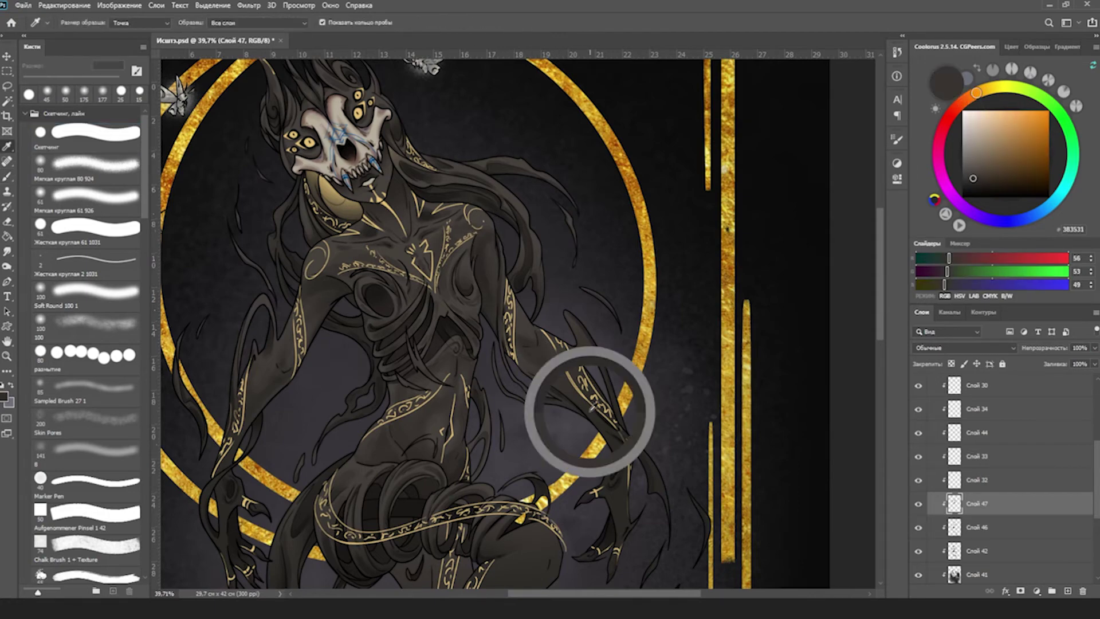
pyautogui.scroll(-3, 567, 301)
pyautogui.keyDown('alt'); pyautogui.click(589, 352); pyautogui.keyUp('alt')
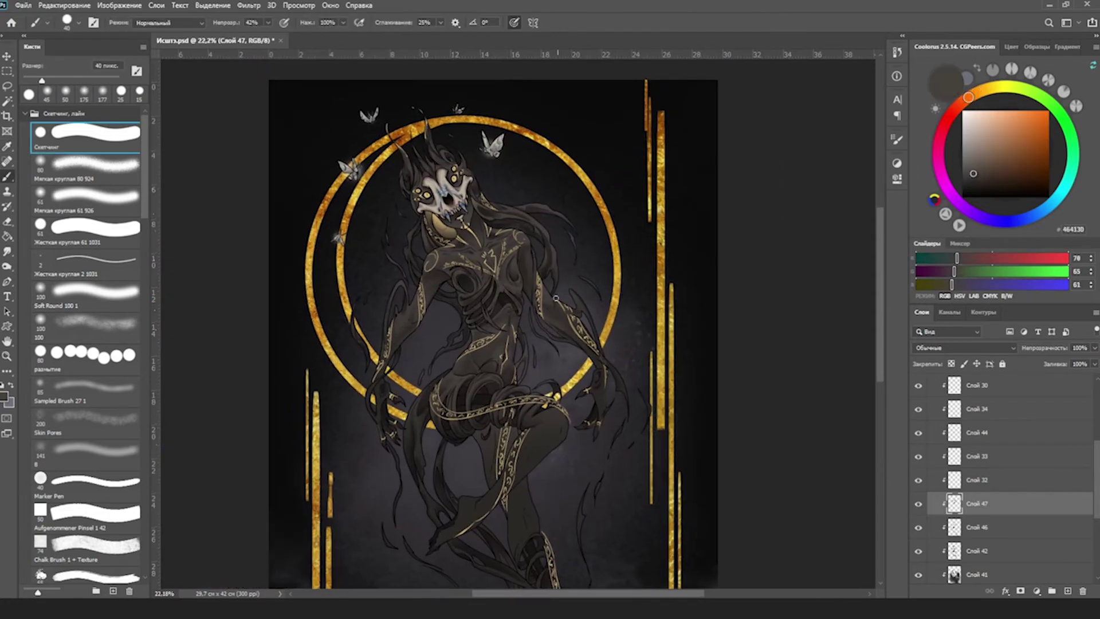
pyautogui.press('[')
# Shade the right-hand hand in #2B2926 with a 35 px brush, then in #3D3935 with a 25 px brush.
pyautogui.keyDown('alt'); pyautogui.click(508, 359); pyautogui.keyUp('alt')
pyautogui.scroll(3, 610, 410)
pyautogui.press('[')
pyautogui.keyDown('alt'); pyautogui.click(583, 425); pyautogui.keyUp('alt')
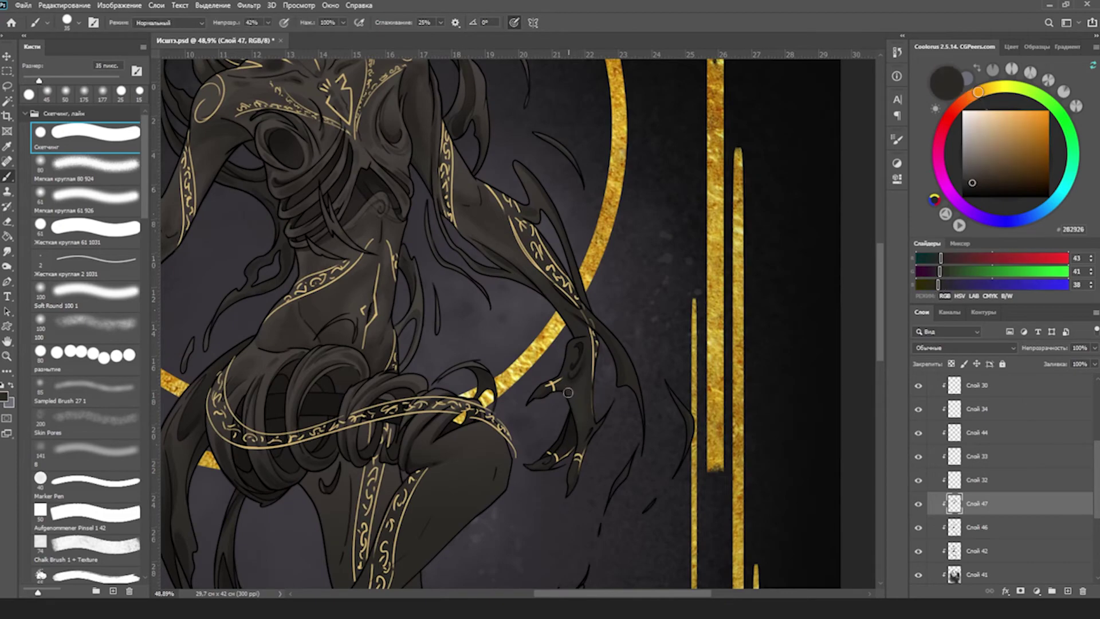
pyautogui.scroll(-1, 595, 321)
pyautogui.keyDown('alt'); pyautogui.click(582, 343); pyautogui.keyUp('alt')
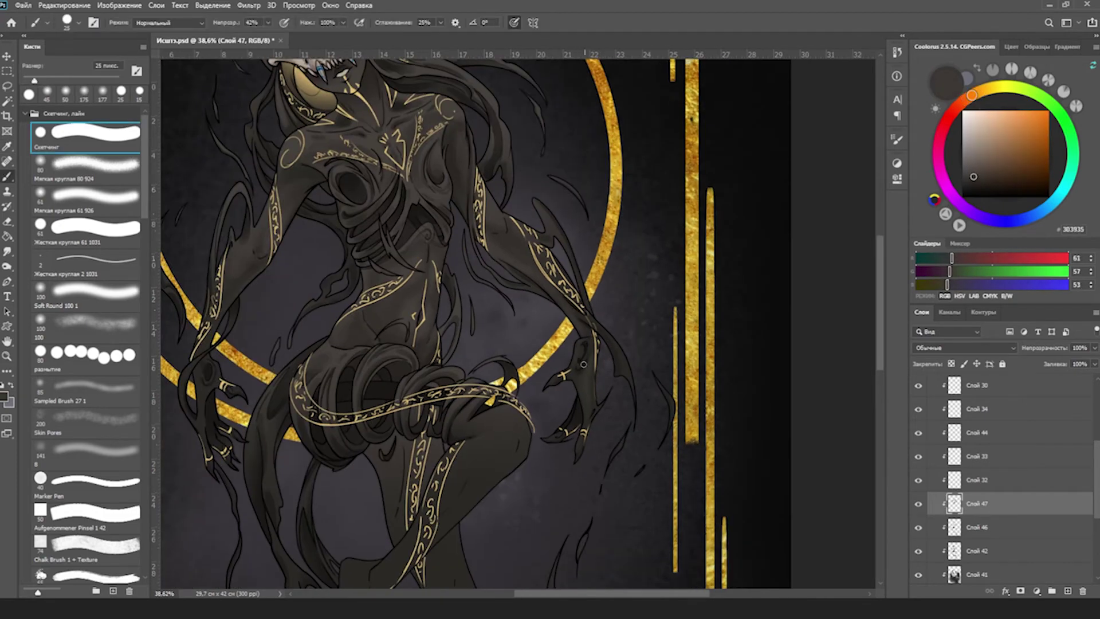
# Blend the left-hand hand's tones in #3C3834 with a 25 px brush.
pyautogui.scroll(-1, 583, 364)
pyautogui.scroll(1, 331, 334)
pyautogui.keyDown('alt'); pyautogui.click(331, 333); pyautogui.keyUp('alt')
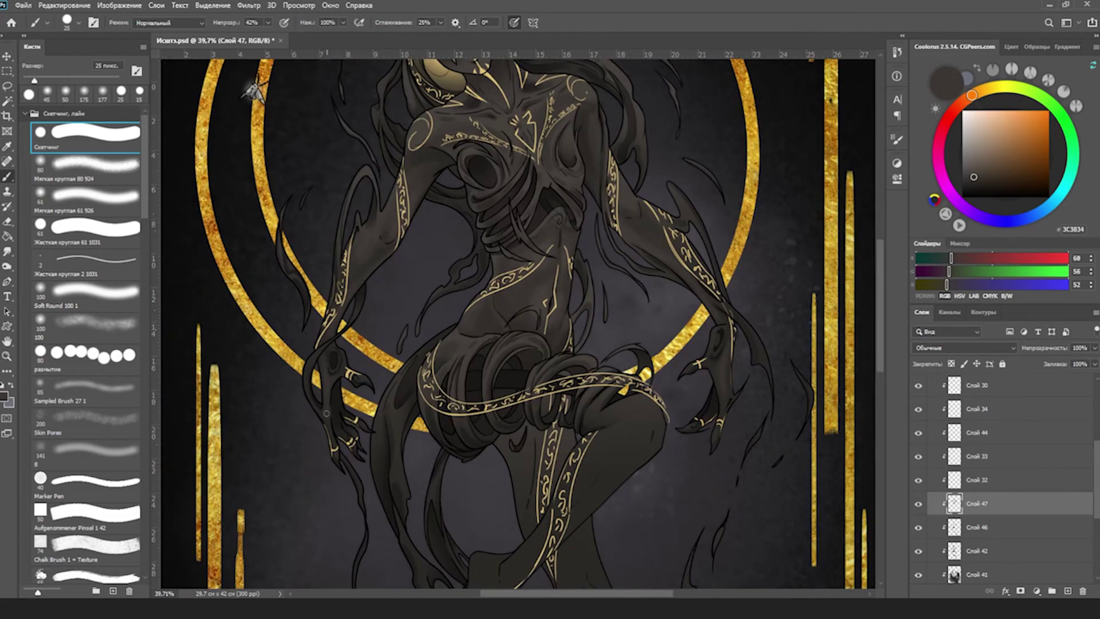
pyautogui.scroll(-2, 339, 314)
pyautogui.scroll(-1, 748, 245)
# Blend the upper chest in #302C2A with a 45 px brush, then the neck in #2B2825 with a 30 px brush.
pyautogui.scroll(3, 503, 287)
pyautogui.press(']')
pyautogui.keyDown('alt'); pyautogui.click(503, 287); pyautogui.keyUp('alt')
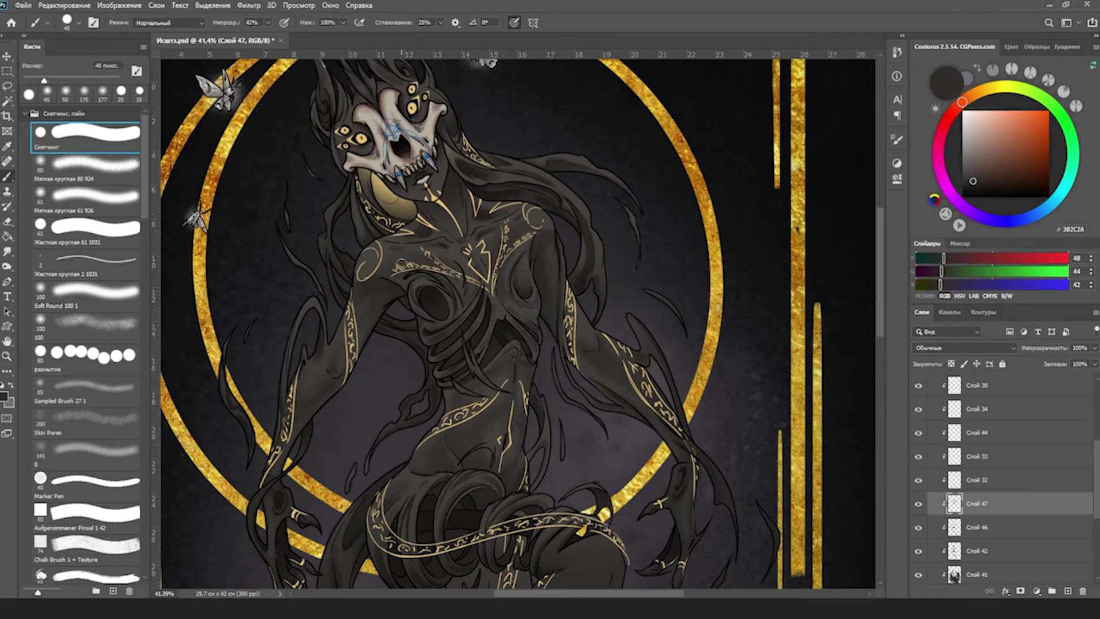
pyautogui.keyDown('alt'); pyautogui.click(463, 222); pyautogui.keyUp('alt')
pyautogui.press(']')
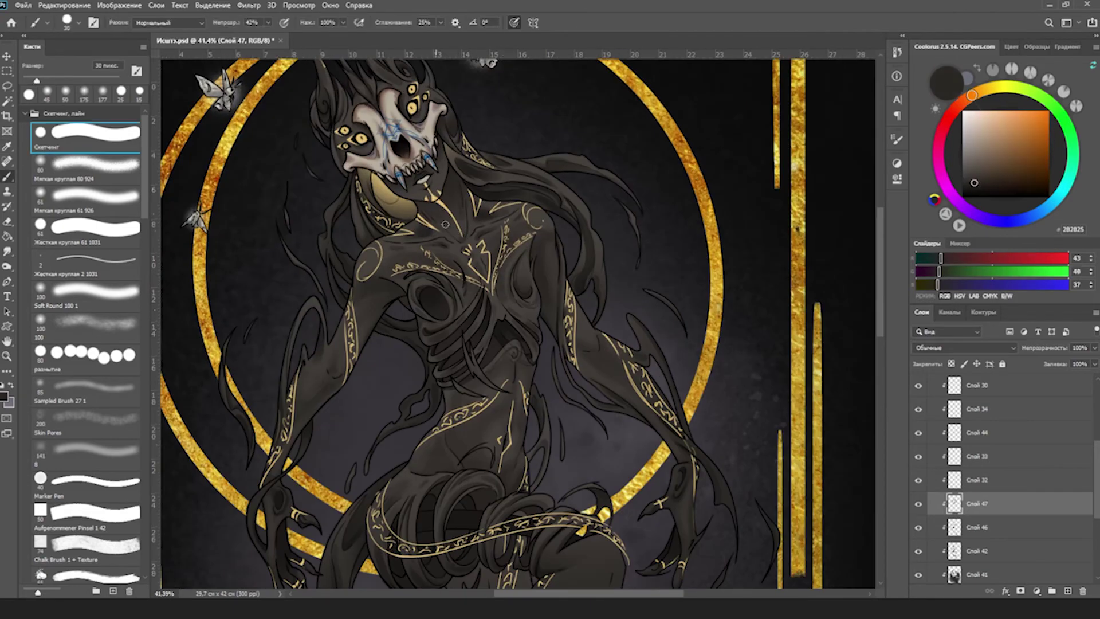
pyautogui.scroll(-1, 463, 222)
# Darken the raised leg's foot in #1C1B19 with a 45 px brush.
pyautogui.scroll(2, 475, 447)
pyautogui.keyDown('alt'); pyautogui.click(475, 446); pyautogui.keyUp('alt')
pyautogui.press(']')
pyautogui.scroll(-1, 475, 446)
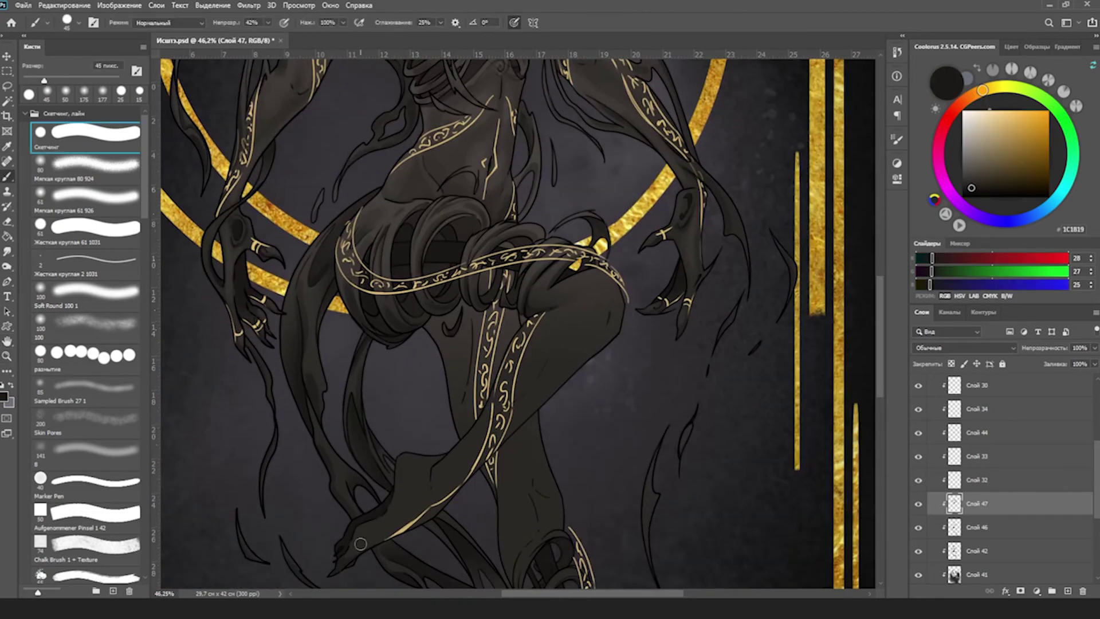
pyautogui.scroll(-3, 467, 373)
pyautogui.scroll(2, 576, 274)
# Shade the raised thigh in #1E1C1A at 40 px, then the shin and ankle at 35 px in #181715 and #272523.
pyautogui.keyDown('alt'); pyautogui.click(576, 273); pyautogui.keyUp('alt')
pyautogui.press('[')
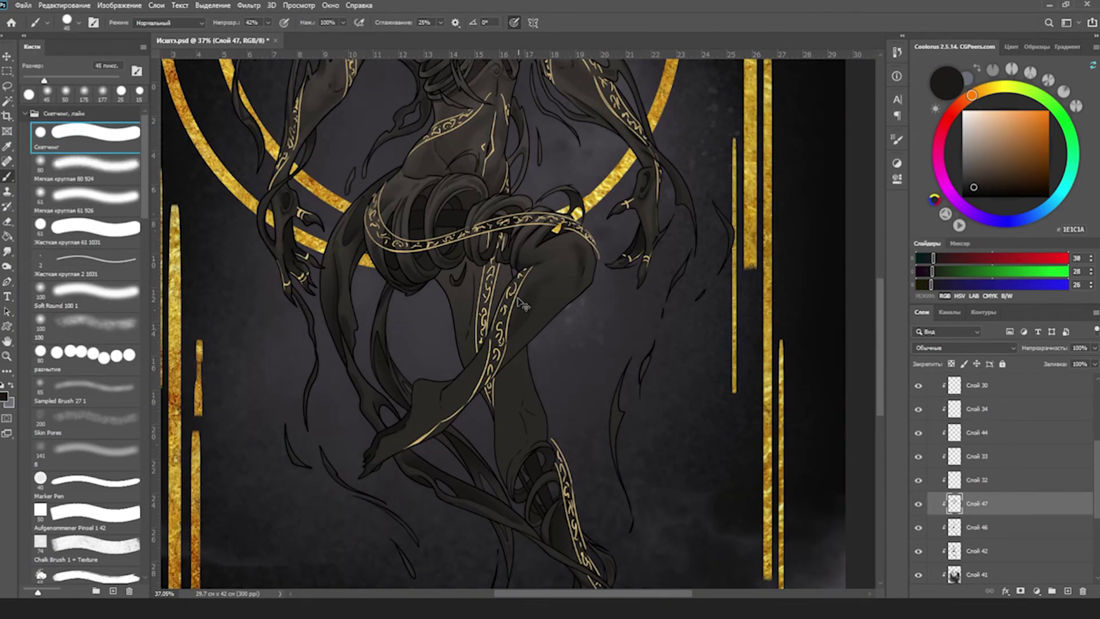
pyautogui.keyDown('alt'); pyautogui.click(567, 238); pyautogui.keyUp('alt')
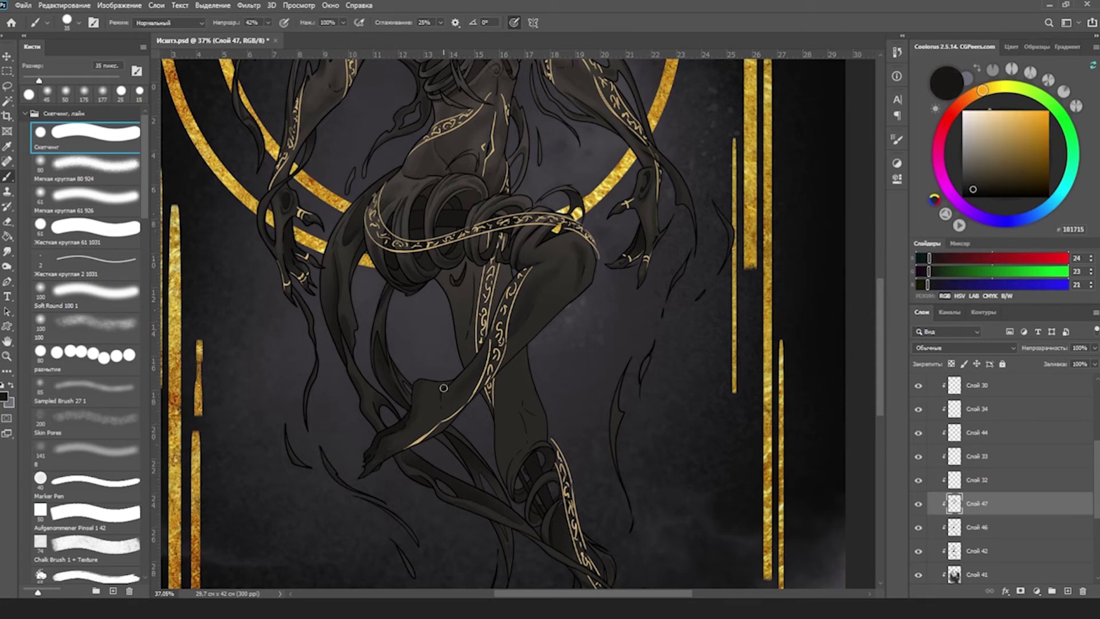
pyautogui.keyDown('alt'); pyautogui.click(427, 400); pyautogui.keyUp('alt')
pyautogui.scroll(-3, 476, 361)
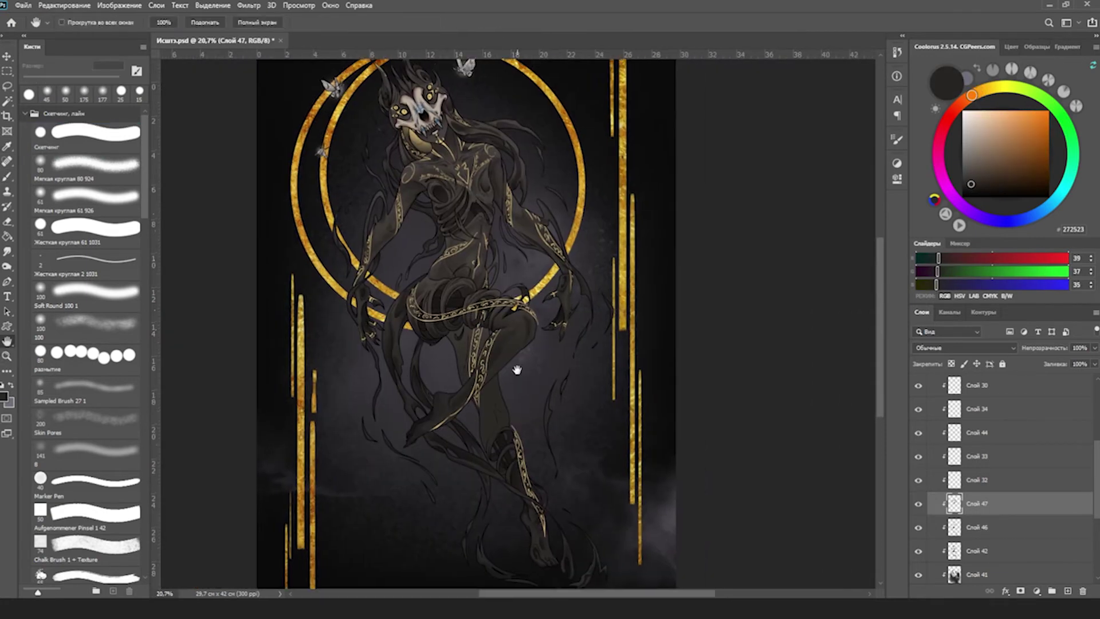
# Lighten the raised knee in #433E3A with a 50 px brush, then blend the supporting leg with sampled dark tones.
pyautogui.keyDown('alt'); pyautogui.click(522, 327); pyautogui.keyUp('alt')
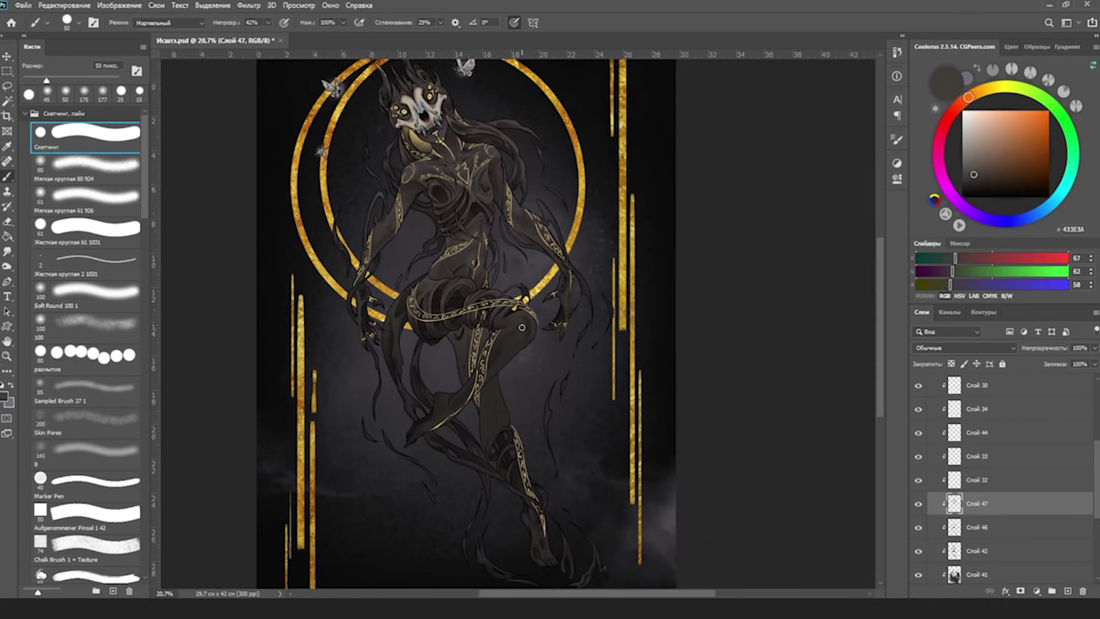
pyautogui.press('[')
pyautogui.press('[')
pyautogui.keyDown('alt'); pyautogui.click(506, 411); pyautogui.keyUp('alt')
pyautogui.keyDown('alt'); pyautogui.click(495, 411); pyautogui.keyUp('alt')
pyautogui.keyDown('alt'); pyautogui.click(507, 424); pyautogui.keyUp('alt')
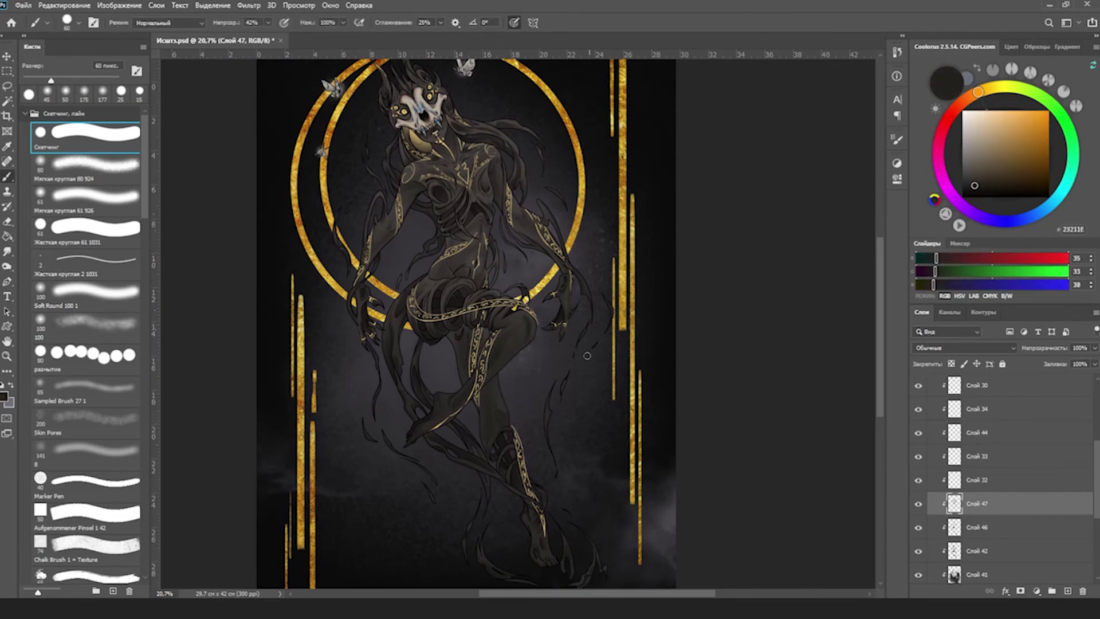
# Blend the lower abdomen's edge beside the gold line in #252321 and #2E2B29 with a 35 px brush.
pyautogui.scroll(3, 523, 214)
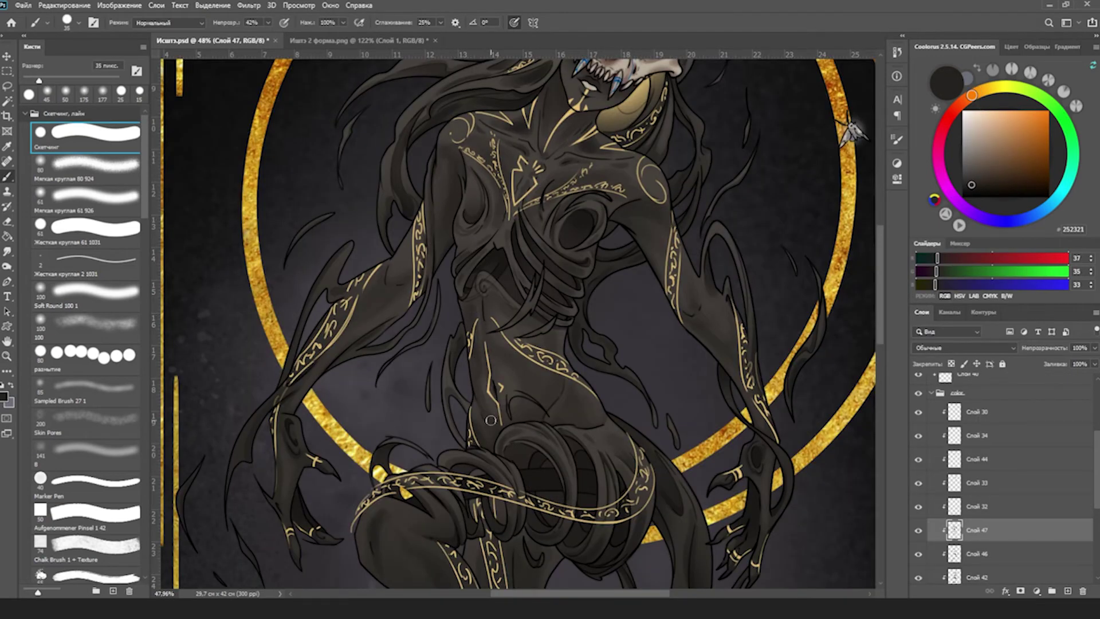
pyautogui.keyDown('alt'); pyautogui.click(487, 391); pyautogui.keyUp('alt')
pyautogui.keyDown('alt'); pyautogui.click(504, 416); pyautogui.keyUp('alt')
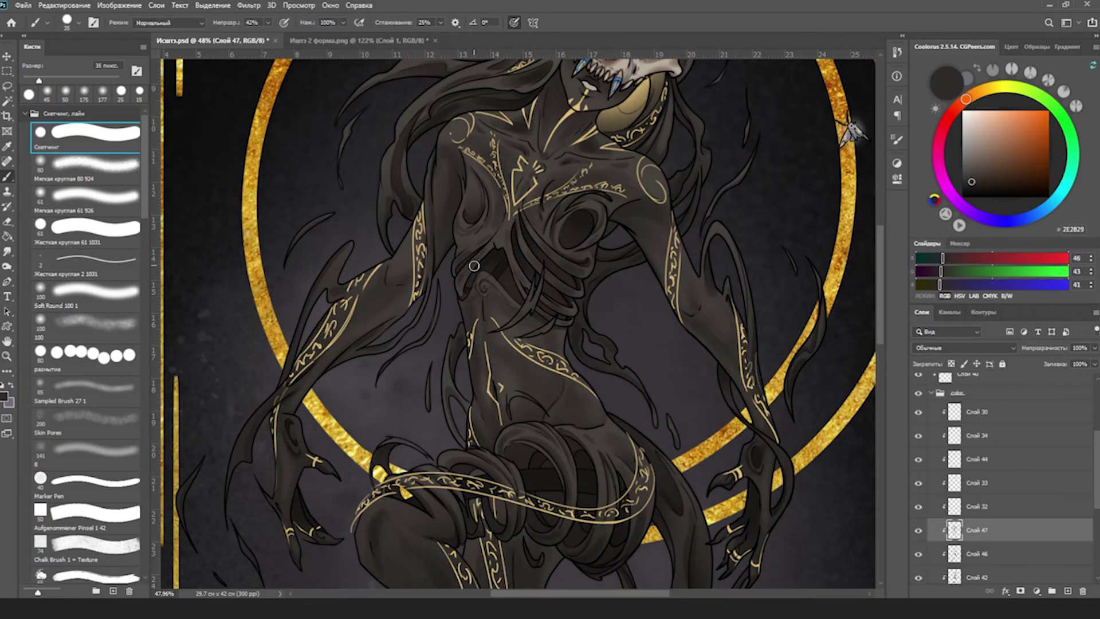
pyautogui.hscroll(1, 473, 266)
# Refine the waist's edge below the ribs in #2E2B29 with a 20 px brush.
pyautogui.press('[')
pyautogui.press('[')
pyautogui.press('[')
pyautogui.keyDown('alt'); pyautogui.click(482, 294); pyautogui.keyUp('alt')
pyautogui.keyDown('alt'); pyautogui.click(472, 322); pyautogui.keyUp('alt')
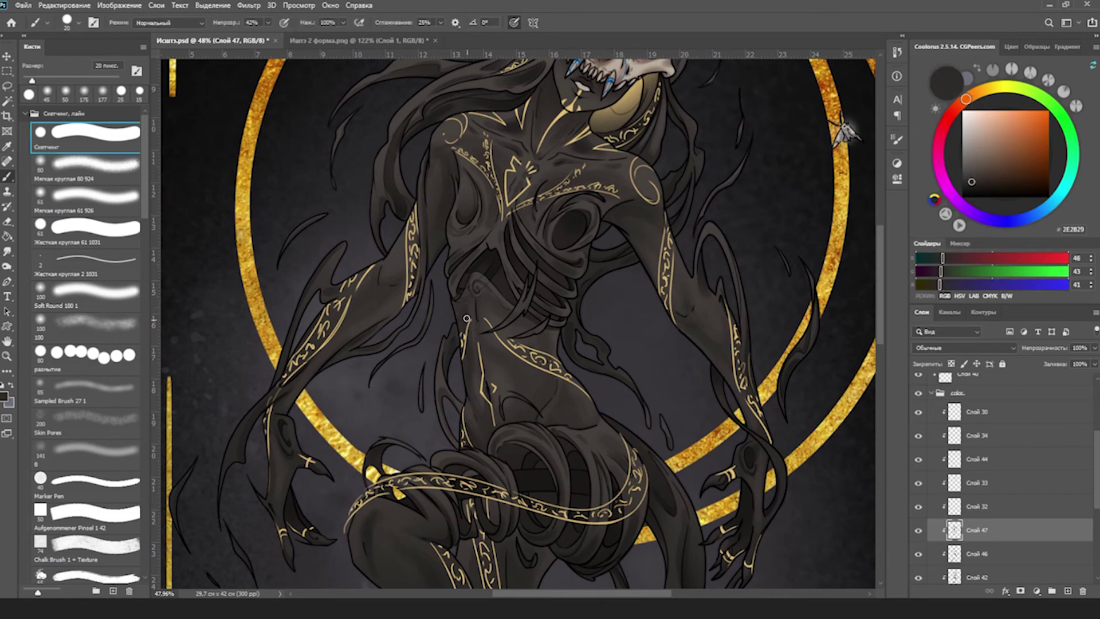
# Blend the abdomen beside the vertical gold line in #3D3835 with a 30 px brush.
pyautogui.scroll(-2, 467, 312)
pyautogui.press(']')
pyautogui.press(']')
pyautogui.keyDown('alt'); pyautogui.click(475, 300); pyautogui.keyUp('alt')
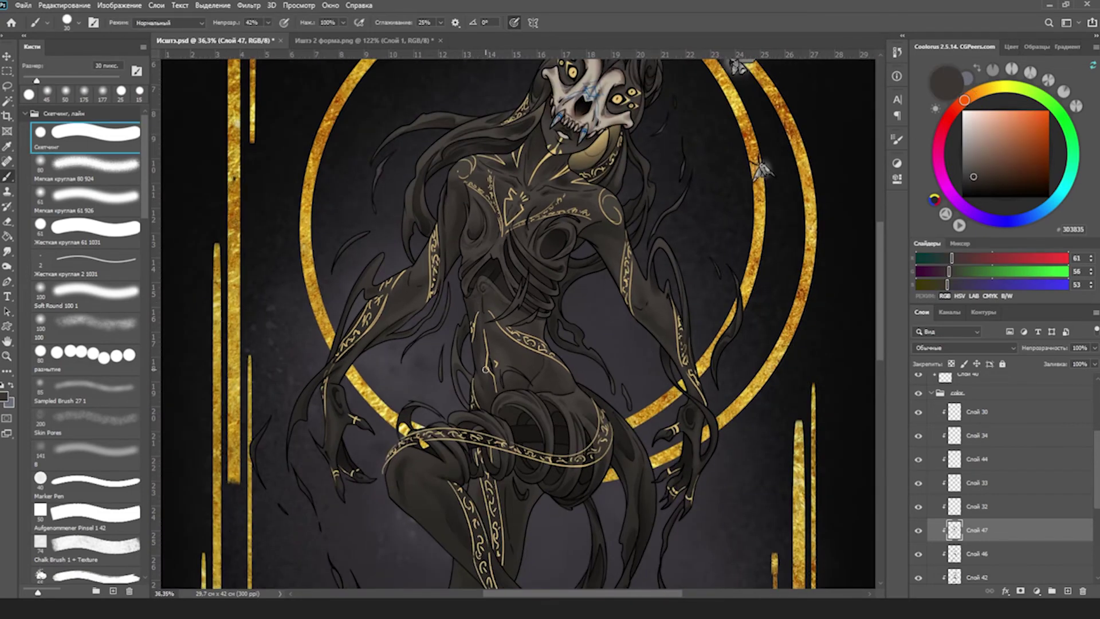
# Soften the abdomen's shadows in #2F2C29 with a 20 px brush, then in #302D2B with a 30 px brush.
pyautogui.keyDown('alt'); pyautogui.click(482, 339); pyautogui.keyUp('alt')
pyautogui.press(']')
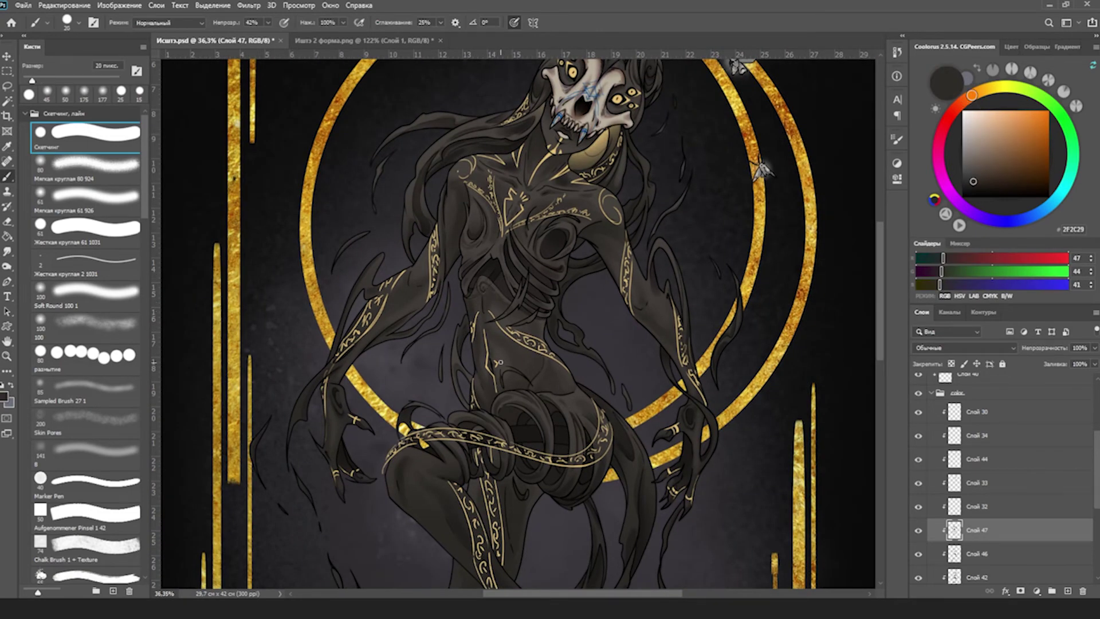
pyautogui.keyDown('alt'); pyautogui.click(518, 302); pyautogui.keyUp('alt')
pyautogui.scroll(-2, 507, 346)
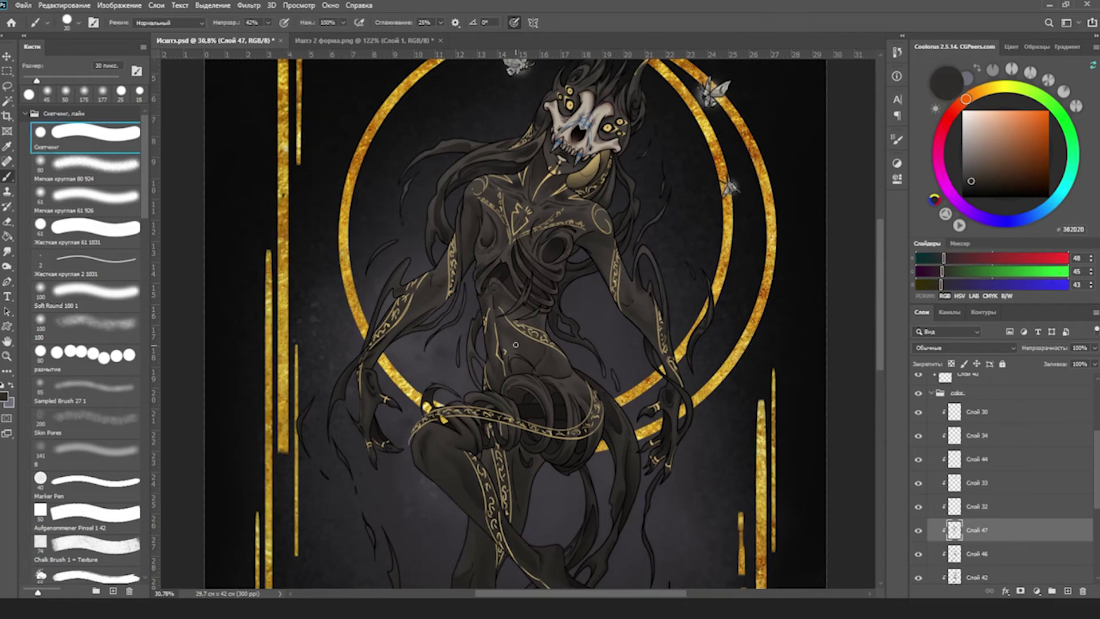
# Smooth the middle of the abdomen with a much larger brush and freshly sampled skin tones.
pyautogui.press(']')
pyautogui.press(']')
pyautogui.press(']')
pyautogui.press(']')
pyautogui.press(']')
pyautogui.press(']')
pyautogui.press(']')
pyautogui.press(']')
pyautogui.press(']')
pyautogui.keyDown('alt'); pyautogui.click(518, 347); pyautogui.keyUp('alt')
pyautogui.keyDown('alt'); pyautogui.click(526, 338); pyautogui.keyUp('alt')
# Blend the waist near the gold band in #45403C with a 40 px brush, then the belly in #46413D.
pyautogui.press('[')
pyautogui.press('[')
pyautogui.press('[')
pyautogui.keyDown('alt'); pyautogui.click(547, 318); pyautogui.keyUp('alt')
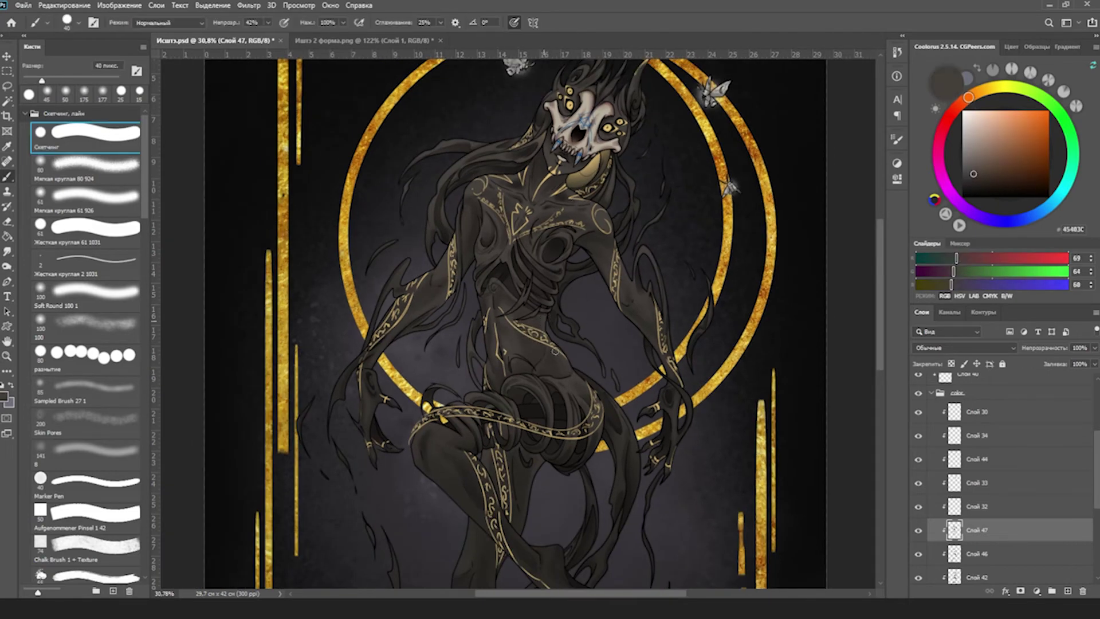
pyautogui.keyDown('alt'); pyautogui.click(556, 363); pyautogui.keyUp('alt')
pyautogui.scroll(-1, 567, 344)
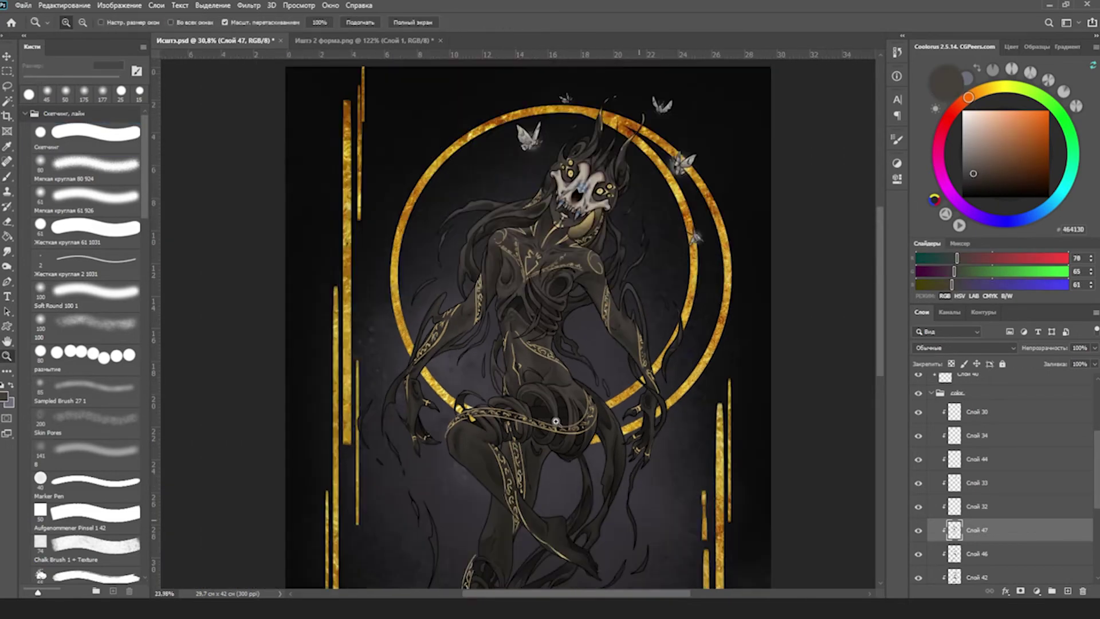
# Shade the right-hand armpit in #2A2724 and the ribs in #2C2A27 with a 35 px brush.
pyautogui.scroll(2, 572, 265)
pyautogui.press('b')
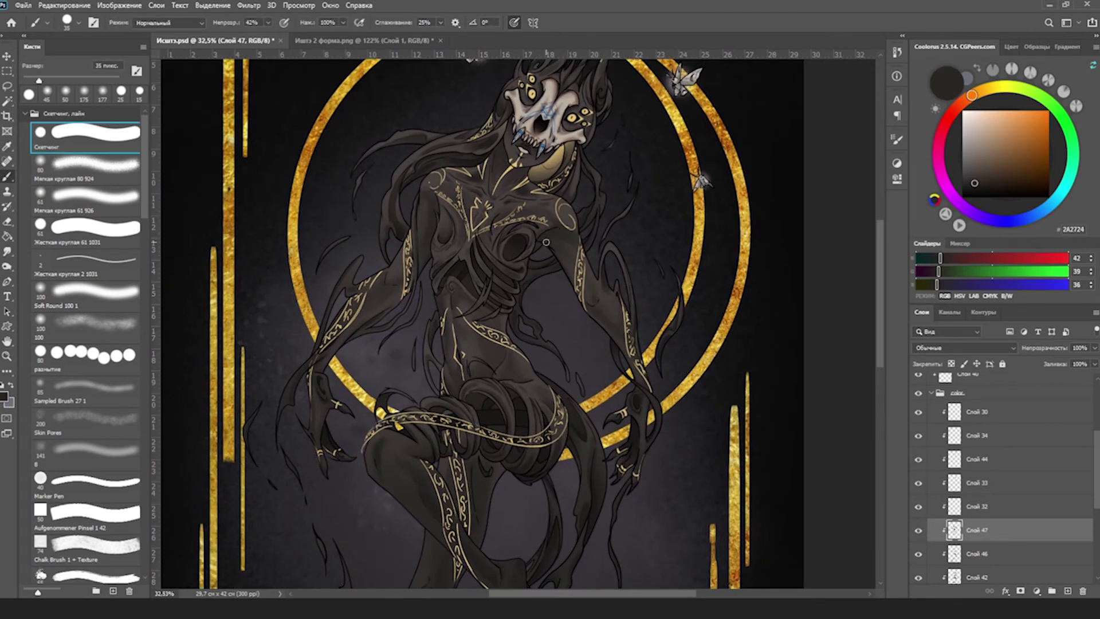
pyautogui.keyDown('alt'); pyautogui.click(491, 235); pyautogui.keyUp('alt')
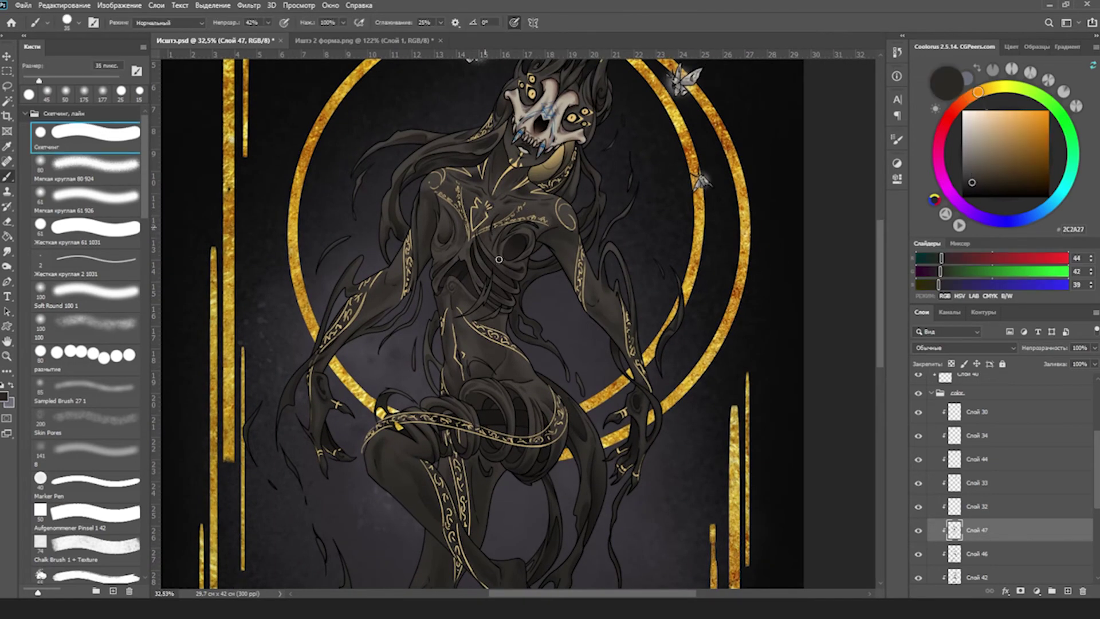
# Blend the upper chest around the gold ornament in #393532 with a 30 px brush.
pyautogui.press('[')
pyautogui.press('[')
pyautogui.press('[')
pyautogui.keyDown('alt'); pyautogui.click(508, 212); pyautogui.keyUp('alt')
pyautogui.keyDown('alt'); pyautogui.click(471, 201); pyautogui.keyUp('alt')
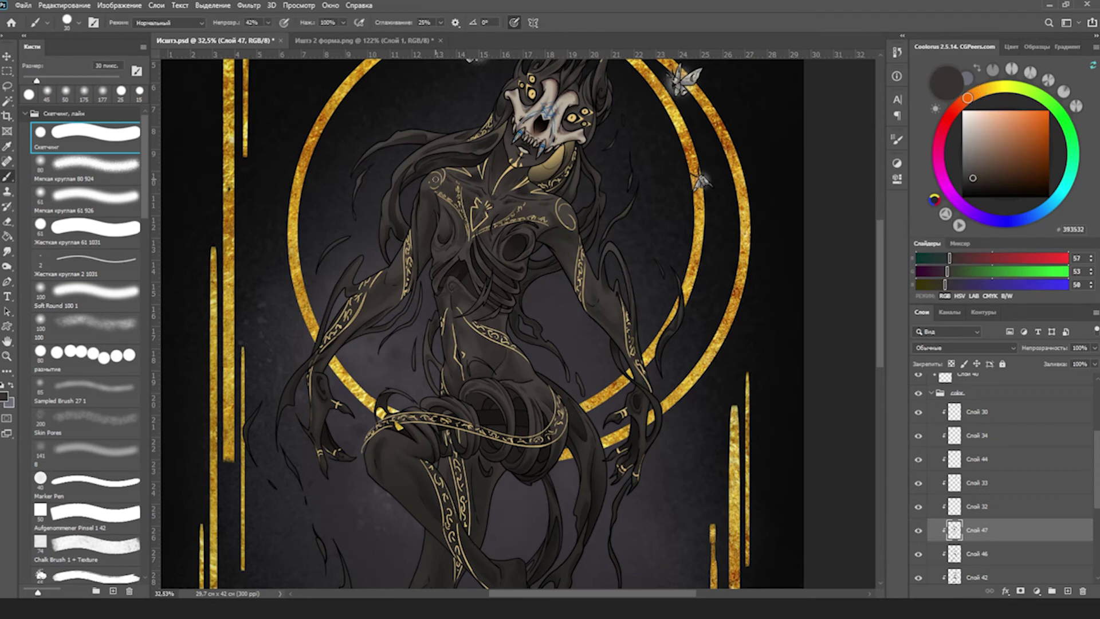
# Lighten the right-hand and then the left-hand shoulder in #46413D with a 30 px brush.
pyautogui.keyDown('alt'); pyautogui.click(570, 207); pyautogui.keyUp('alt')
pyautogui.keyDown('alt'); pyautogui.click(581, 231); pyautogui.keyUp('alt')
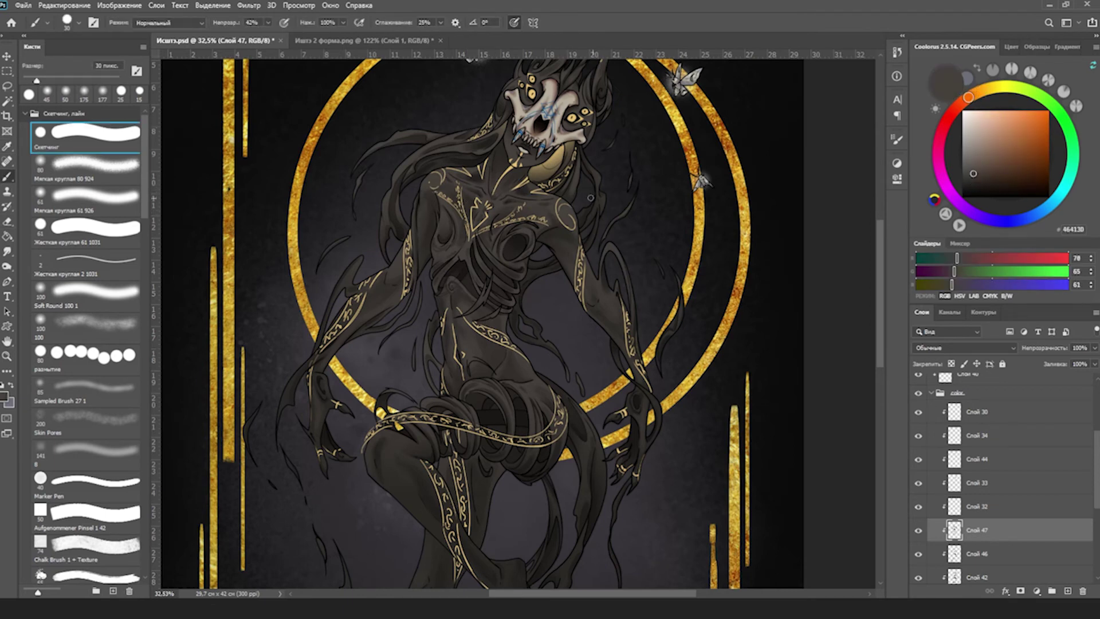
pyautogui.keyDown('alt'); pyautogui.click(439, 189); pyautogui.keyUp('alt')
pyautogui.keyDown('alt'); pyautogui.click(476, 155); pyautogui.keyUp('alt')
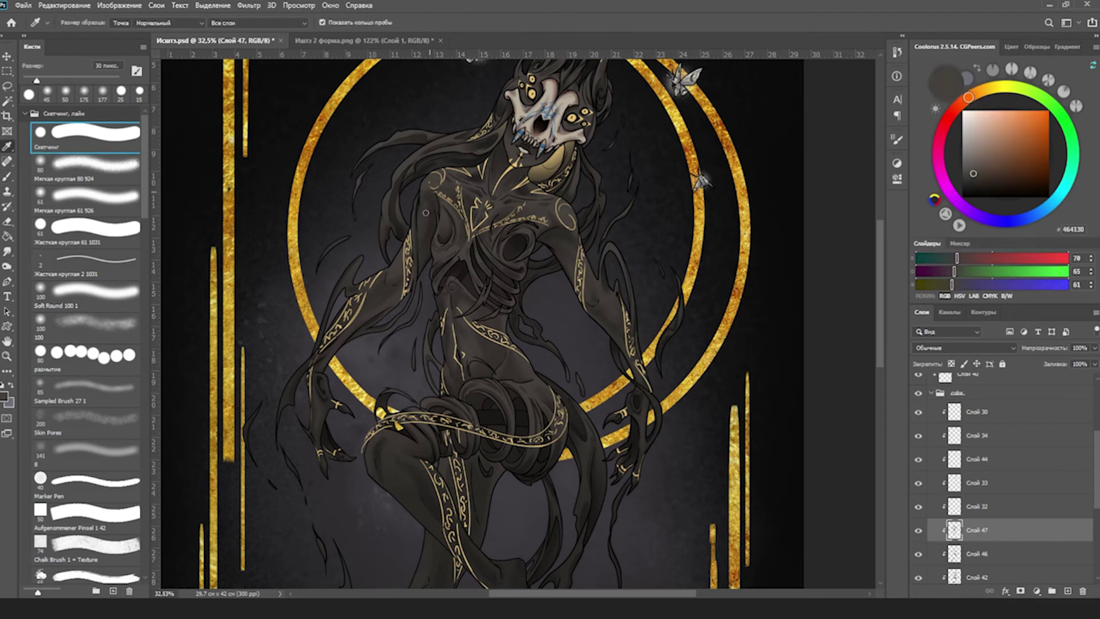
# Blend the left-hand arm's elbow in #443F3B with a 45 px brush, then its forearm in #403B37 at 25 px.
pyautogui.keyDown('alt'); pyautogui.click(423, 266); pyautogui.keyUp('alt')
pyautogui.keyDown('alt'); pyautogui.click(399, 252); pyautogui.keyUp('alt')
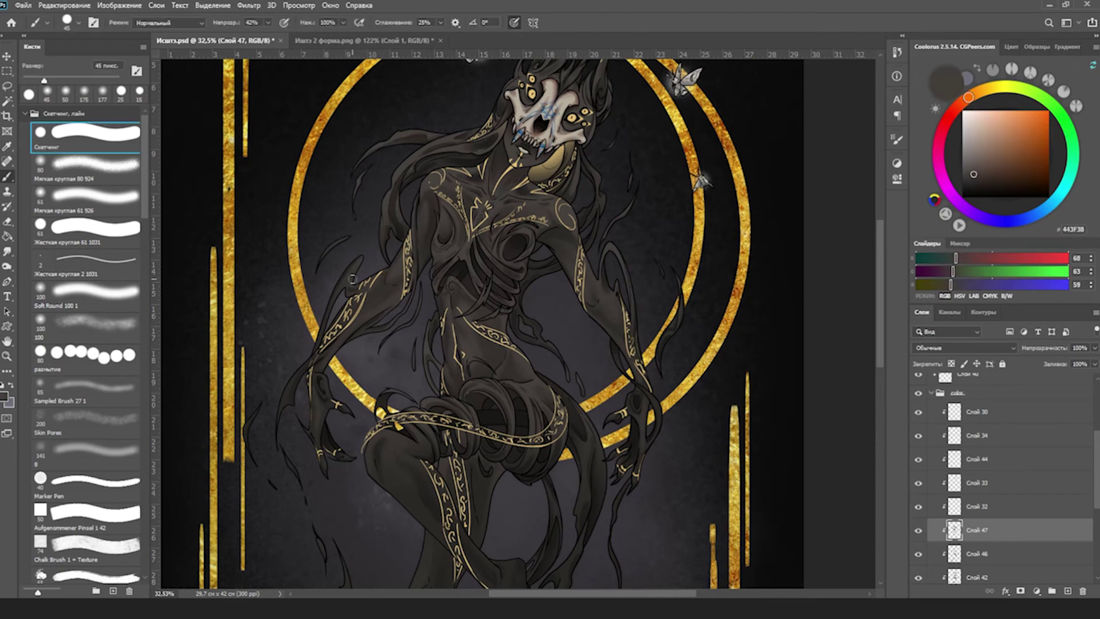
pyautogui.keyDown('alt'); pyautogui.click(394, 289); pyautogui.keyUp('alt')
pyautogui.moveTo(395, 295); pyautogui.dragTo(291, 295)
pyautogui.keyDown('alt'); pyautogui.click(282, 318); pyautogui.keyUp('alt')
pyautogui.keyDown('alt'); pyautogui.click(276, 316); pyautogui.keyUp('alt')
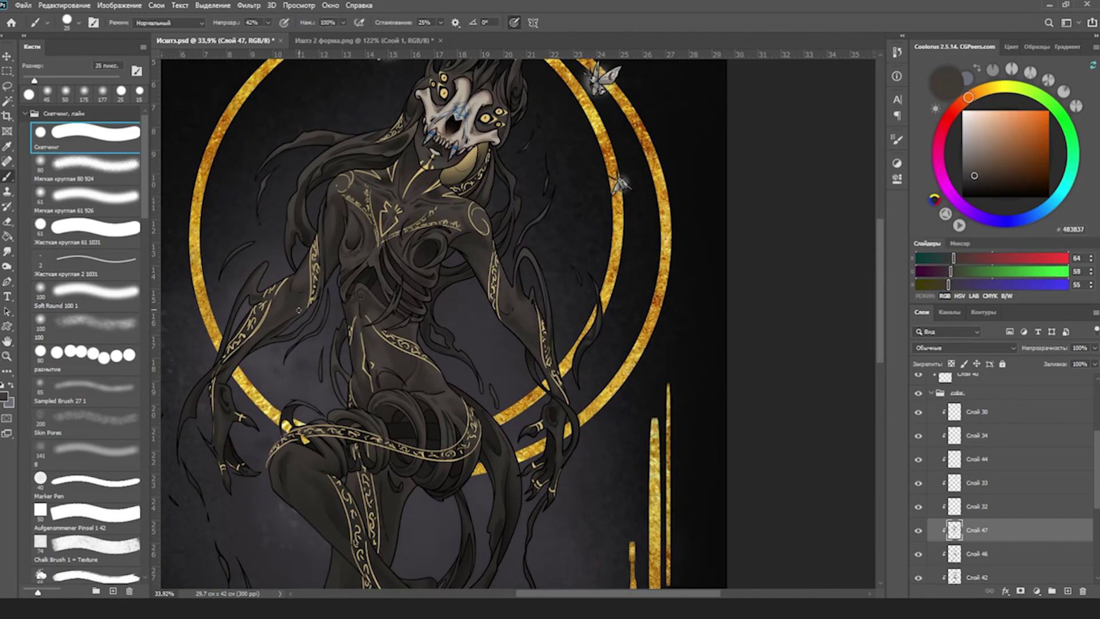
# Shade the right-hand upper arm beside its gold ornament in #2C2926 with a 30 px brush.
pyautogui.moveTo(474, 251); pyautogui.dragTo(428, 227)
pyautogui.press('[')
pyautogui.press('[')
pyautogui.press('[')
pyautogui.press('[')
pyautogui.keyDown('alt'); pyautogui.click(452, 241); pyautogui.keyUp('alt')
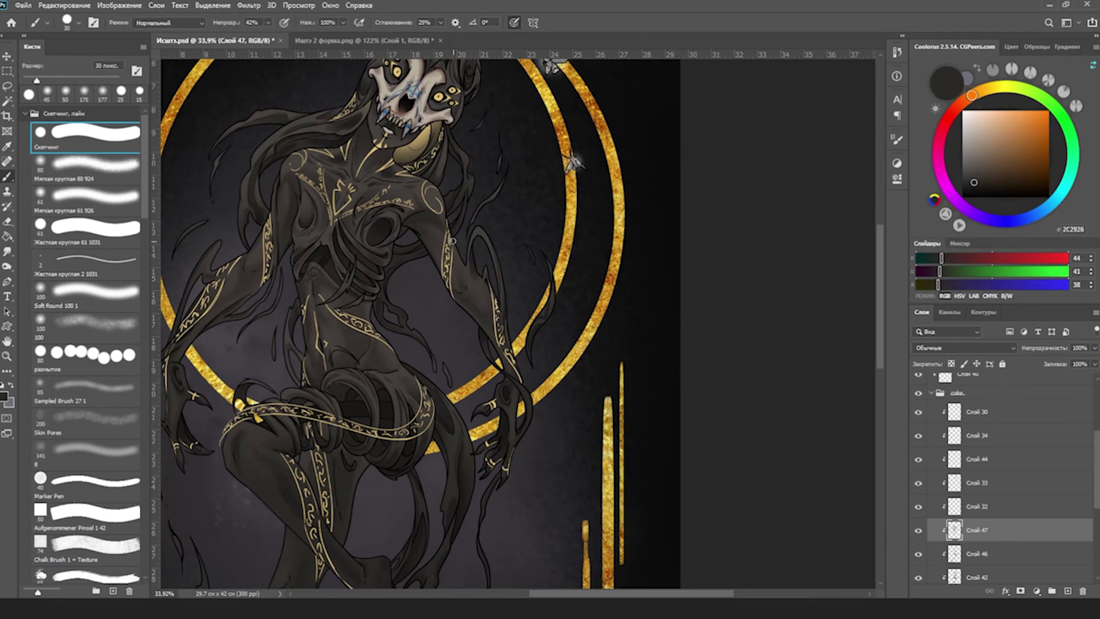
# Deepen the shadow on the right-hand upper arm's inner edge in #262421 with a 45 px brush.
pyautogui.press(']')
pyautogui.press(']')
pyautogui.press(']')
pyautogui.keyDown('alt'); pyautogui.click(434, 206); pyautogui.keyUp('alt')
pyautogui.keyDown('alt'); pyautogui.click(458, 237); pyautogui.keyUp('alt')
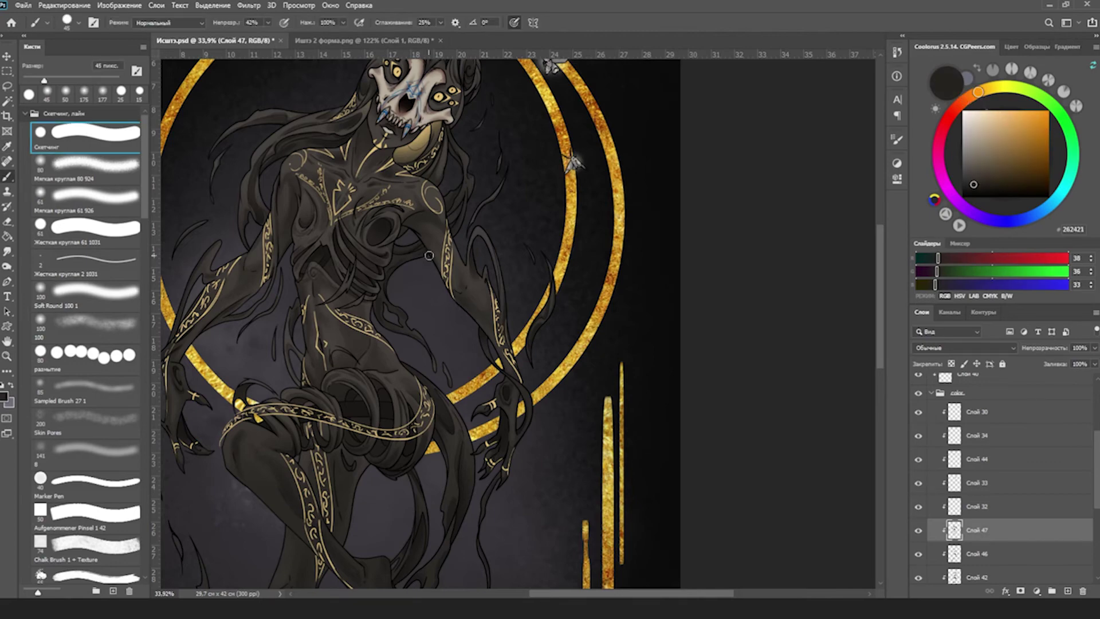
# Blend the right-hand arm's elbow in #3C3834 with a 45 px brush, then in #2A2825 at 30 px.
pyautogui.keyDown('alt'); pyautogui.click(470, 281); pyautogui.keyUp('alt')
pyautogui.keyDown('alt'); pyautogui.click(479, 288); pyautogui.keyUp('alt')
pyautogui.keyDown('alt'); pyautogui.click(454, 259); pyautogui.keyUp('alt')
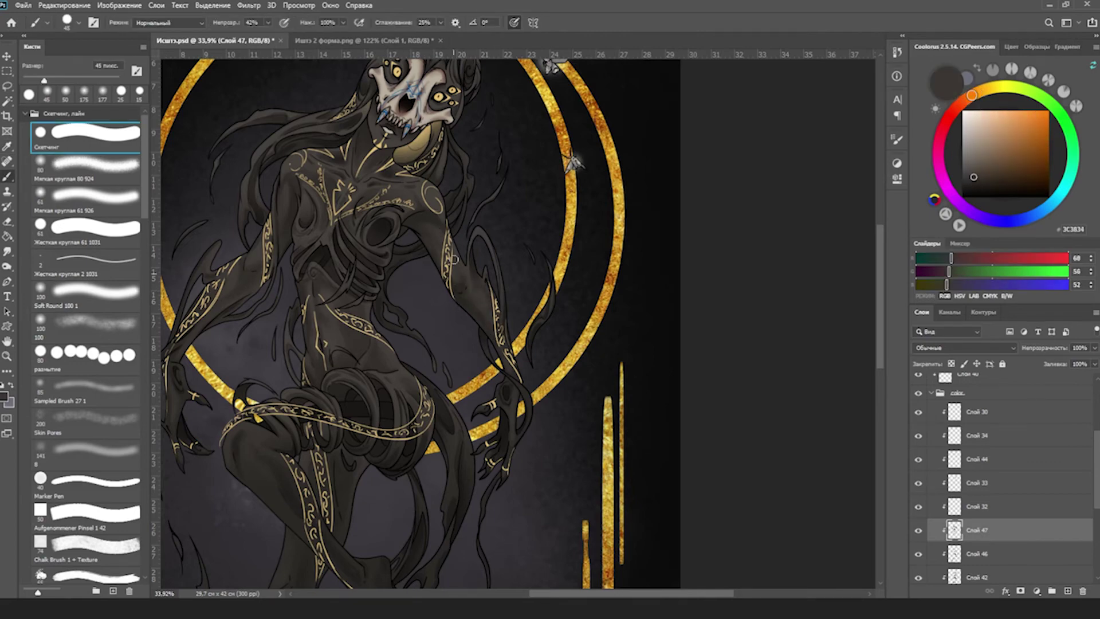
pyautogui.keyDown('alt'); pyautogui.click(454, 259); pyautogui.keyUp('alt')
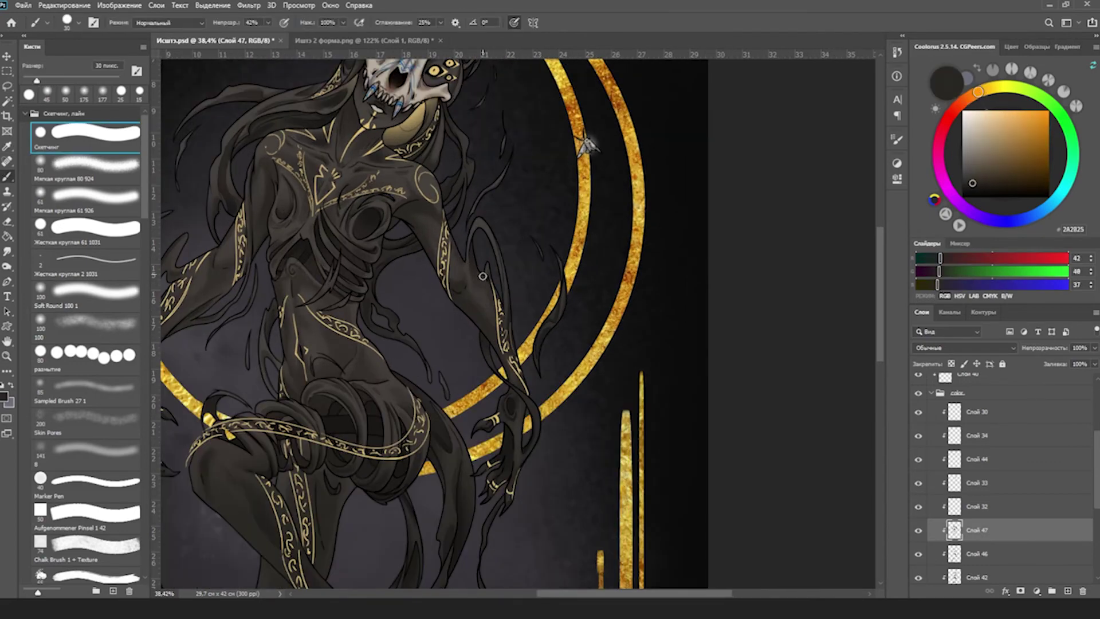
# Shade the legs where they cross in #22201E with a 40 px brush.
pyautogui.press('z')
pyautogui.keyDown('alt'); pyautogui.click(501, 185); pyautogui.keyUp('alt')
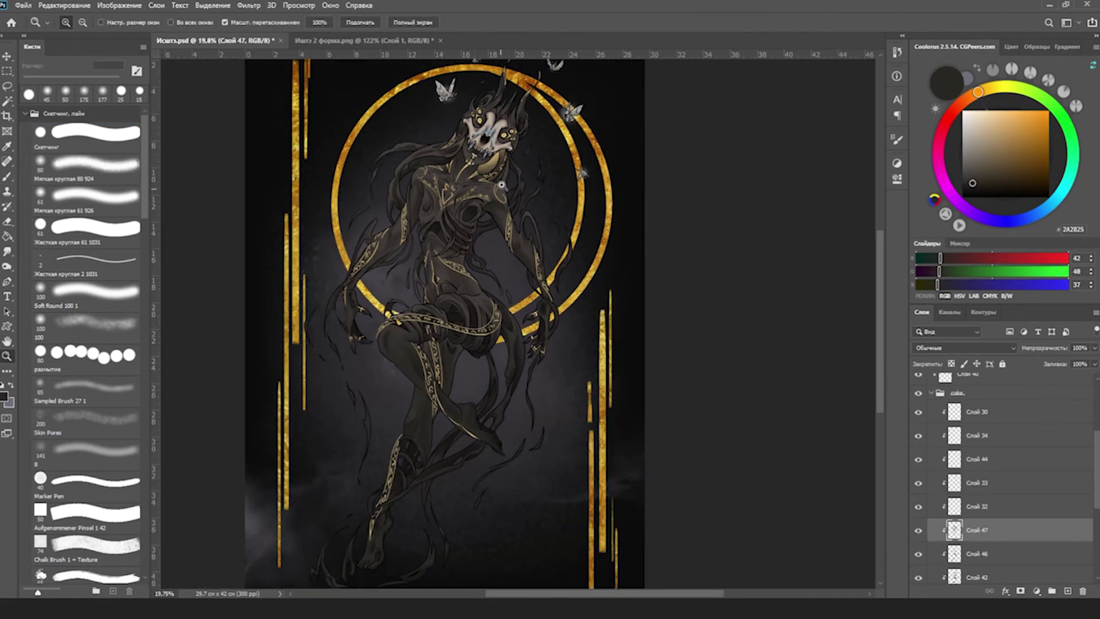
pyautogui.scroll(3, 393, 356)
pyautogui.scroll(4, 393, 367)
pyautogui.press('b')
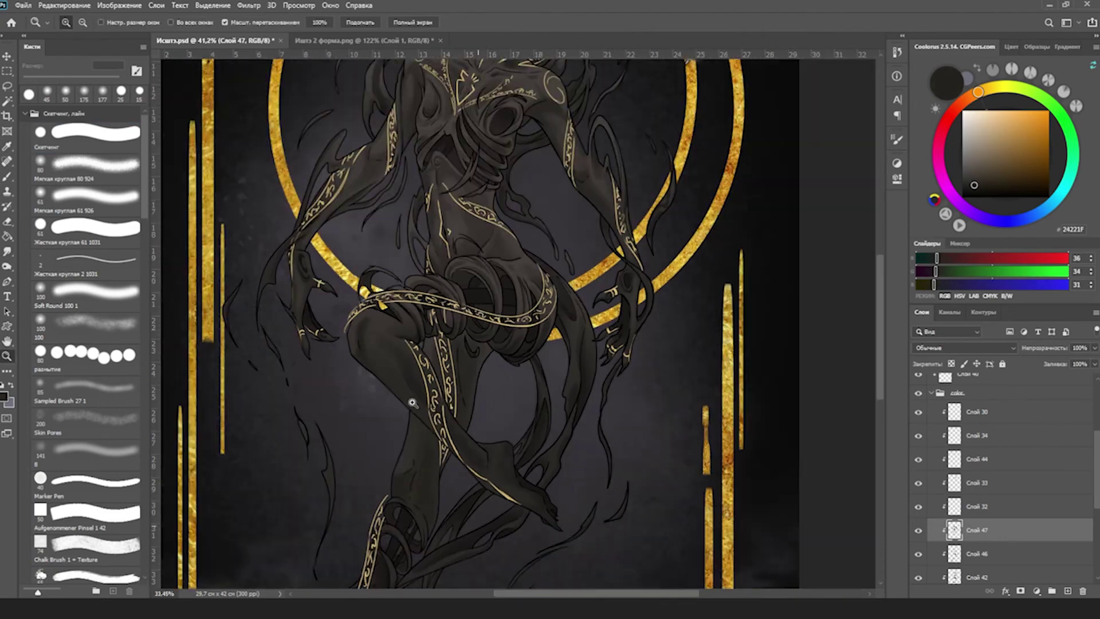
pyautogui.keyDown('alt'); pyautogui.click(446, 520); pyautogui.keyUp('alt')
pyautogui.keyDown('alt'); pyautogui.click(540, 425); pyautogui.keyUp('alt')
pyautogui.scroll(-2, 493, 430)
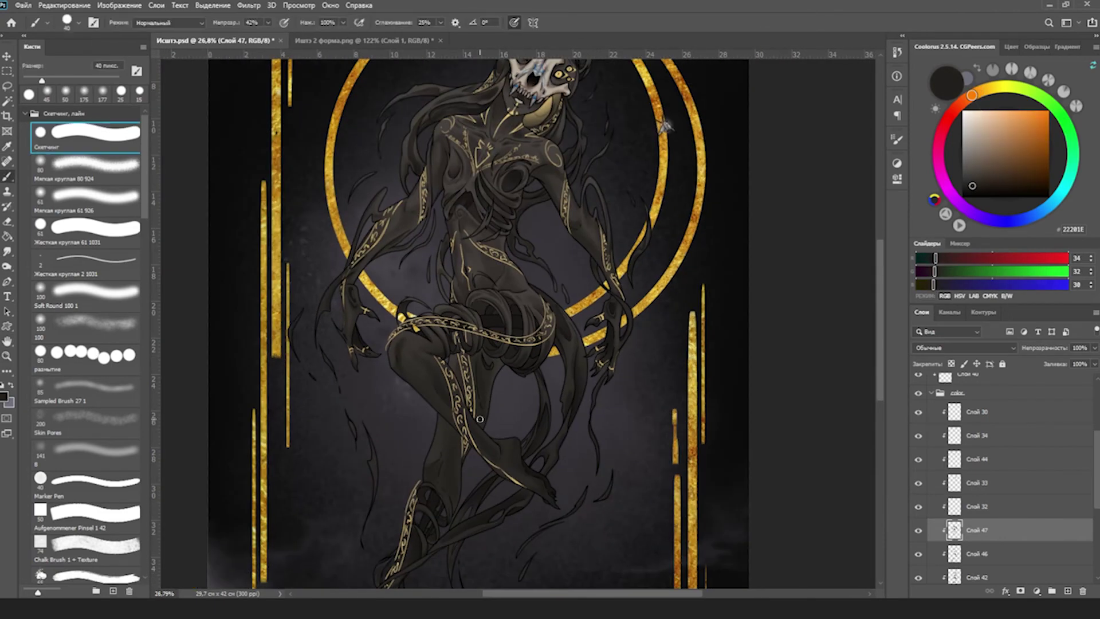
# Deepen the shadows around the standing leg's hollow shin in #181715 with a 35 px brush.
pyautogui.scroll(3, 449, 400)
pyautogui.press('[')
pyautogui.press('[')
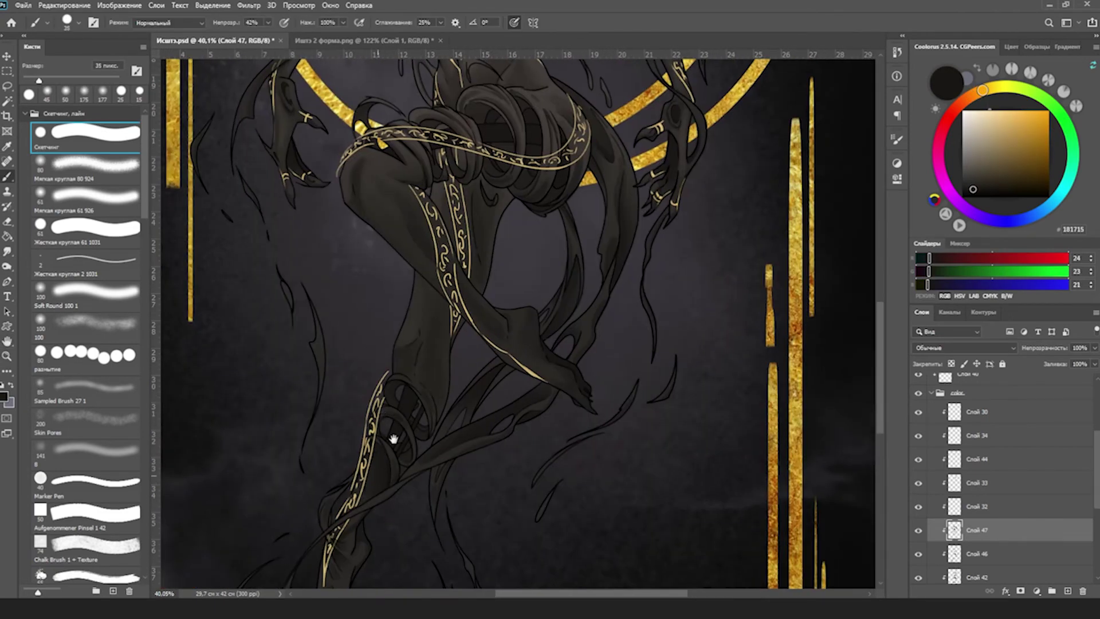
pyautogui.moveTo(393, 439); pyautogui.dragTo(409, 356)
pyautogui.keyDown('alt'); pyautogui.click(393, 434); pyautogui.keyUp('alt')
pyautogui.scroll(-3, 340, 542)
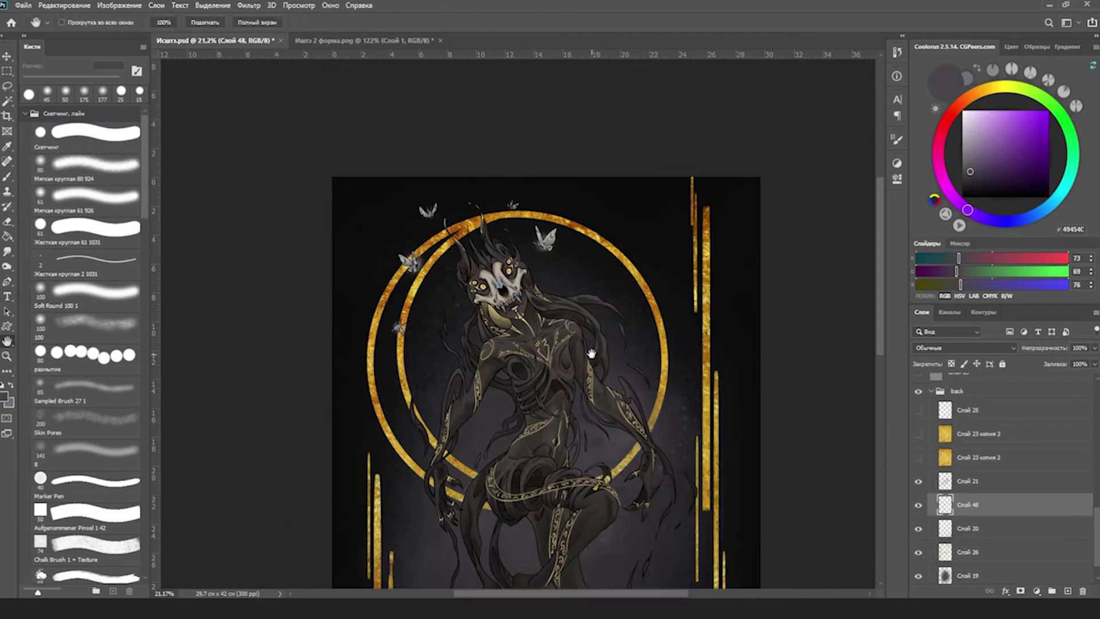
# Paint soft haze over the background on Слой 48 in #574C5F with the 960 px Soft Round 960 1 brush.
pyautogui.click(26, 117)
pyautogui.click(69, 271)
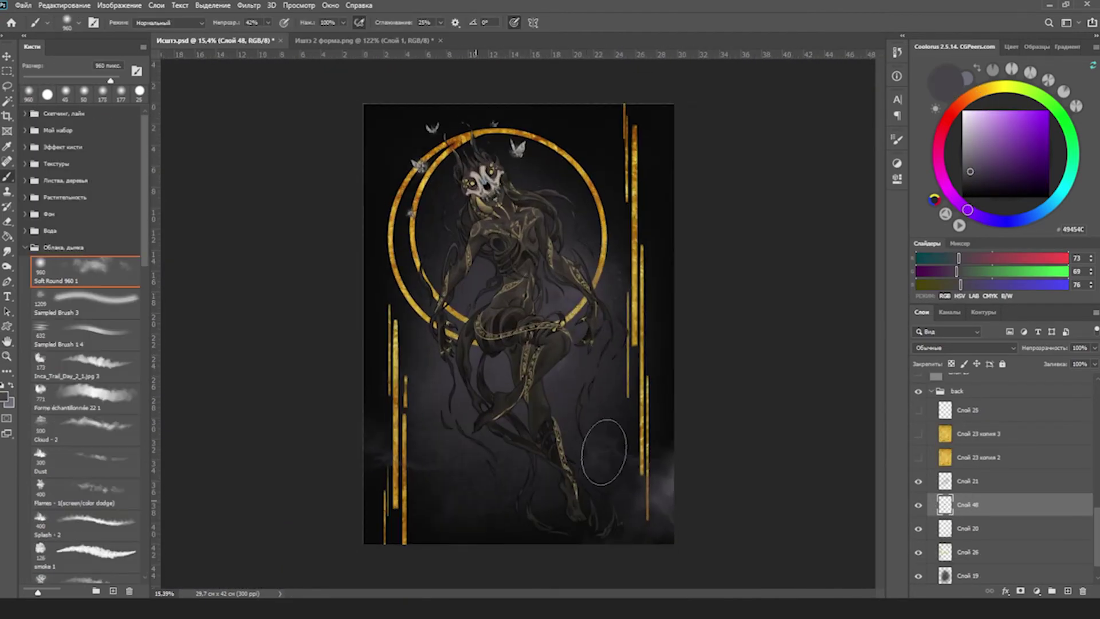
pyautogui.keyDown('alt'); pyautogui.click(627, 372); pyautogui.keyUp('alt')
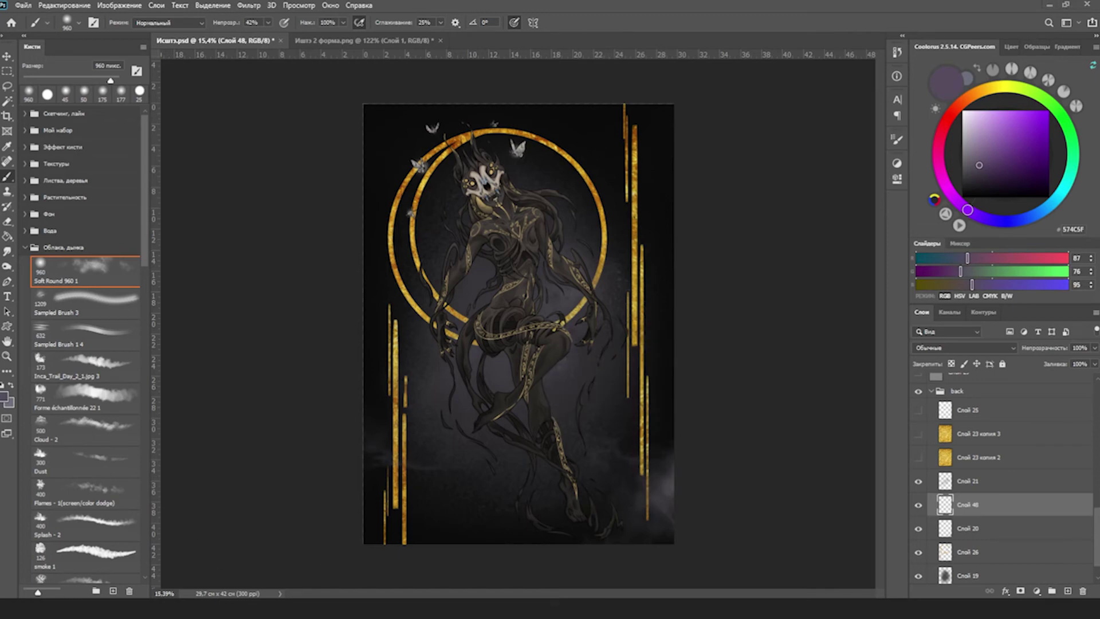
# Try the Flames brush, then paint clouds across the background in #49454C with the Cloud8 brush at 1300 px.
pyautogui.click(86, 494)
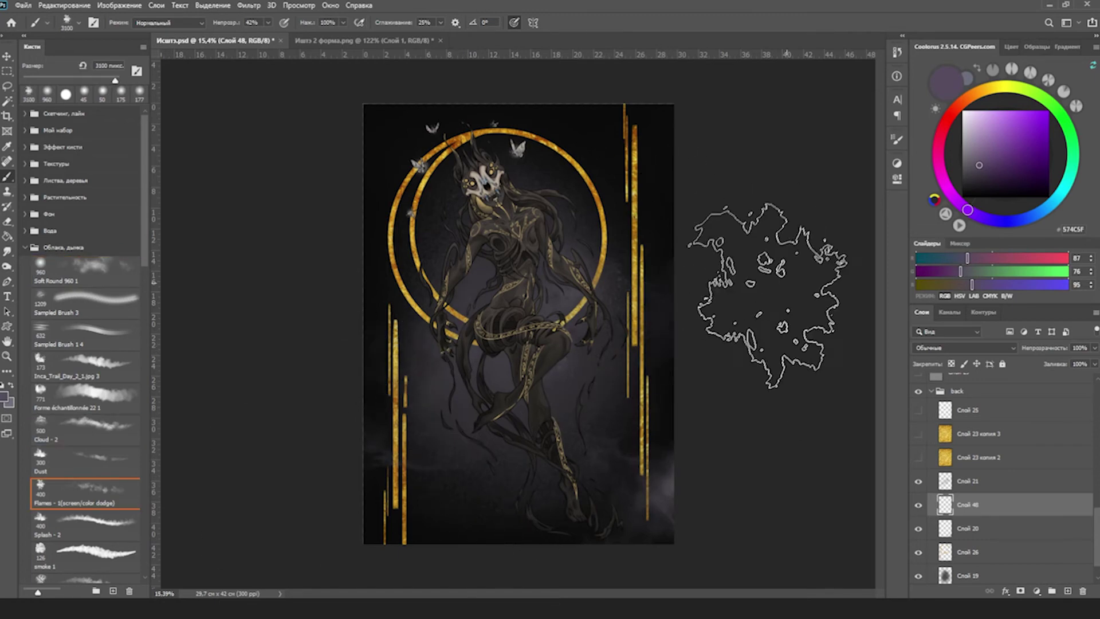
pyautogui.scroll(-5, 132, 379)
pyautogui.click(132, 378)
pyautogui.press('.')
pyautogui.press('.')
pyautogui.press('.')
pyautogui.press('.')
pyautogui.press('.')
pyautogui.press('.')
pyautogui.press('.')
pyautogui.press('.')
pyautogui.press('.')
pyautogui.press('.')
pyautogui.press('.')
pyautogui.press('.')
pyautogui.press('.')
pyautogui.press('.')
pyautogui.press('.')
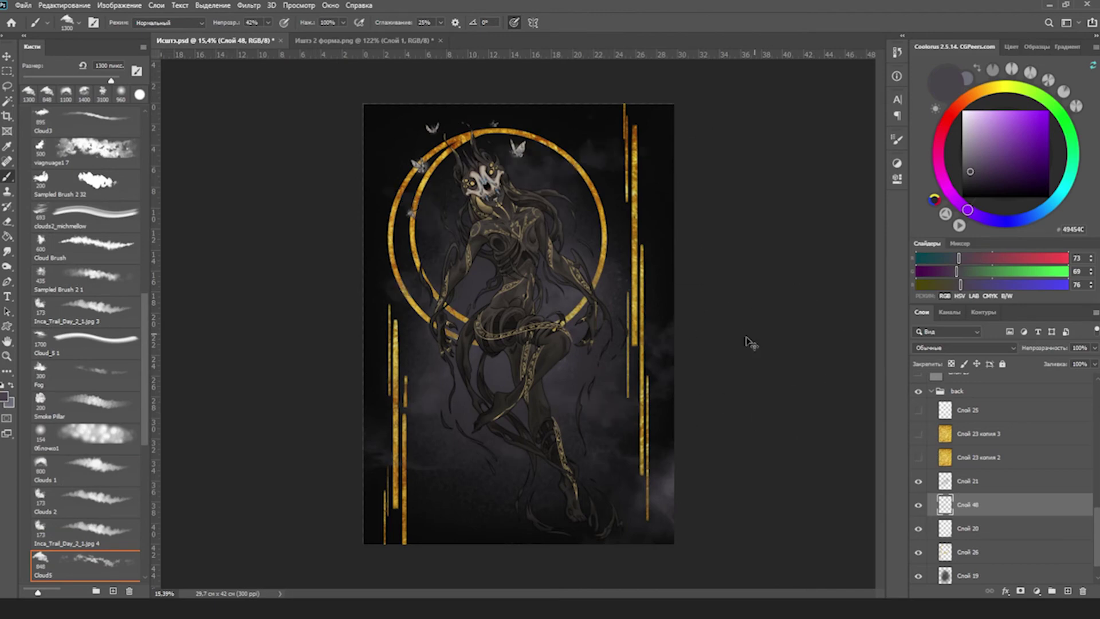
# Add a layer above Слой 48 and paint lighter clouds in #79727F with the 1300 px Cloud8 brush.
pyautogui.keyDown('alt'); pyautogui.click(382, 544); pyautogui.keyUp('alt')
pyautogui.hotkey('ctrl', 'shift', 'alt', 'n')
pyautogui.keyDown('alt'); pyautogui.click(496, 239); pyautogui.keyUp('alt')
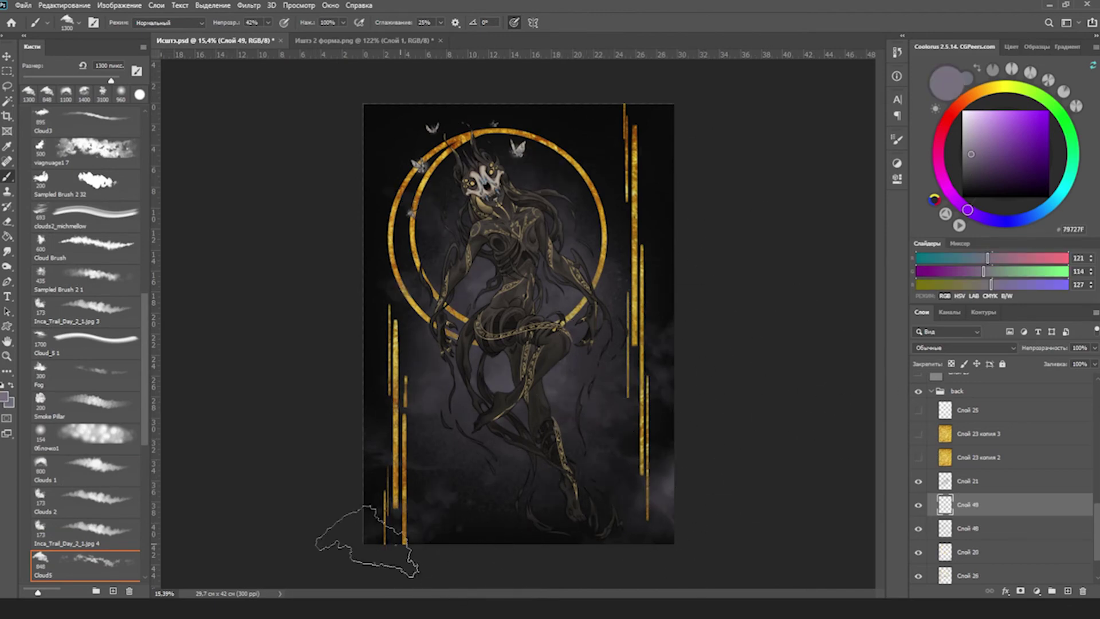
# Soften the lower clouds on Слой 48 with a 1000 px eraser.
pyautogui.press('z')
pyautogui.hotkey('ctrl', '-')
pyautogui.scroll(-1, 612, 422)
pyautogui.hotkey('alt', '[')
pyautogui.press('e')
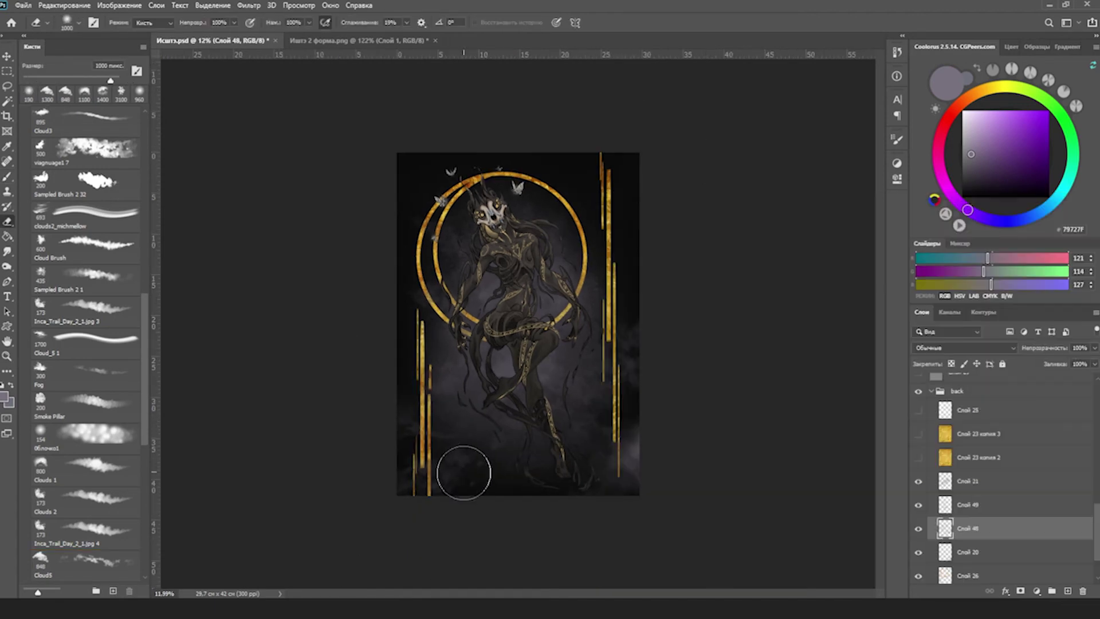
# Paint dark fog over the background in #353337 with the Fog brush at 3200 px.
pyautogui.press('b')
pyautogui.scroll(-3, 85, 429)
pyautogui.click(85, 547)
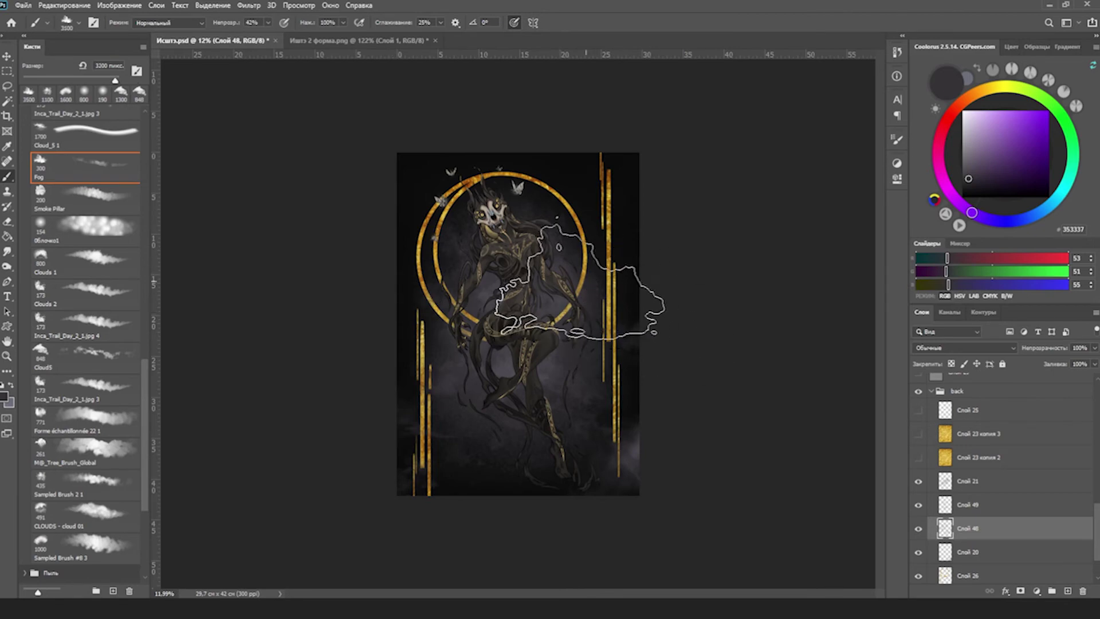
# Paint textured wisps around the figure in #46424A with the Flames brush at 1400 px.
pyautogui.press('z')
pyautogui.scroll(1, 599, 258)
pyautogui.scroll(1, 599, 258)
pyautogui.press('b')
pyautogui.click(85, 285)
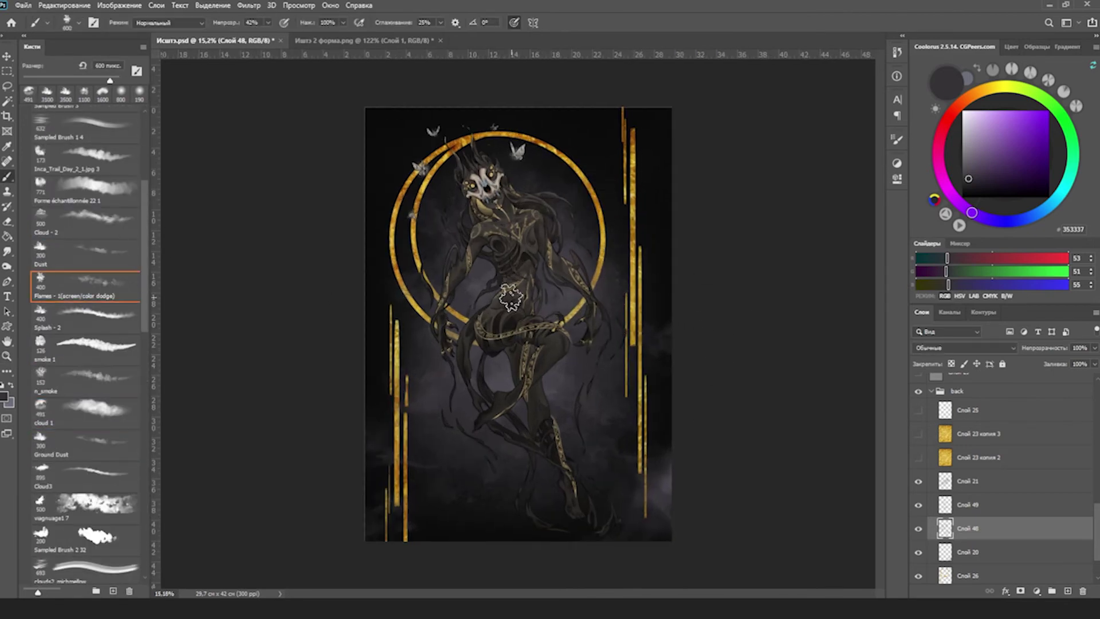
pyautogui.keyDown('alt'); pyautogui.click(535, 263); pyautogui.keyUp('alt')
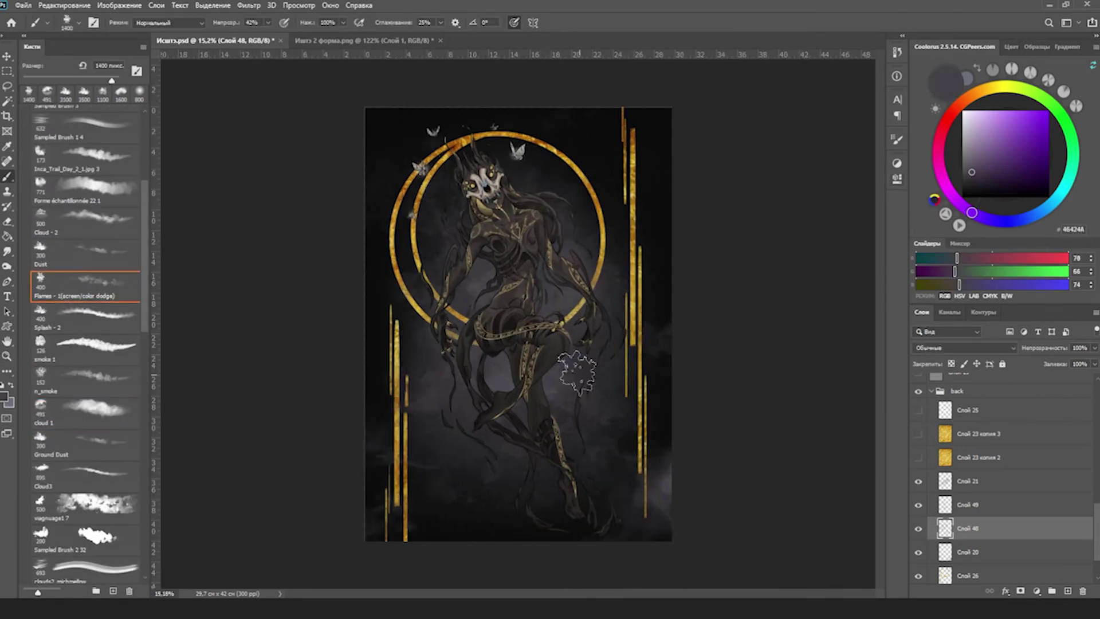
# Add dust to the background with the Ground Dust brush at 2700 px, then soften the lower right haze on Слой 20 with an 800 px eraser.
pyautogui.press('.')
pyautogui.press('.')
pyautogui.press('.')
pyautogui.press('.')
pyautogui.press('.')
pyautogui.keyDown('alt'); pyautogui.click(454, 504); pyautogui.keyUp('alt')
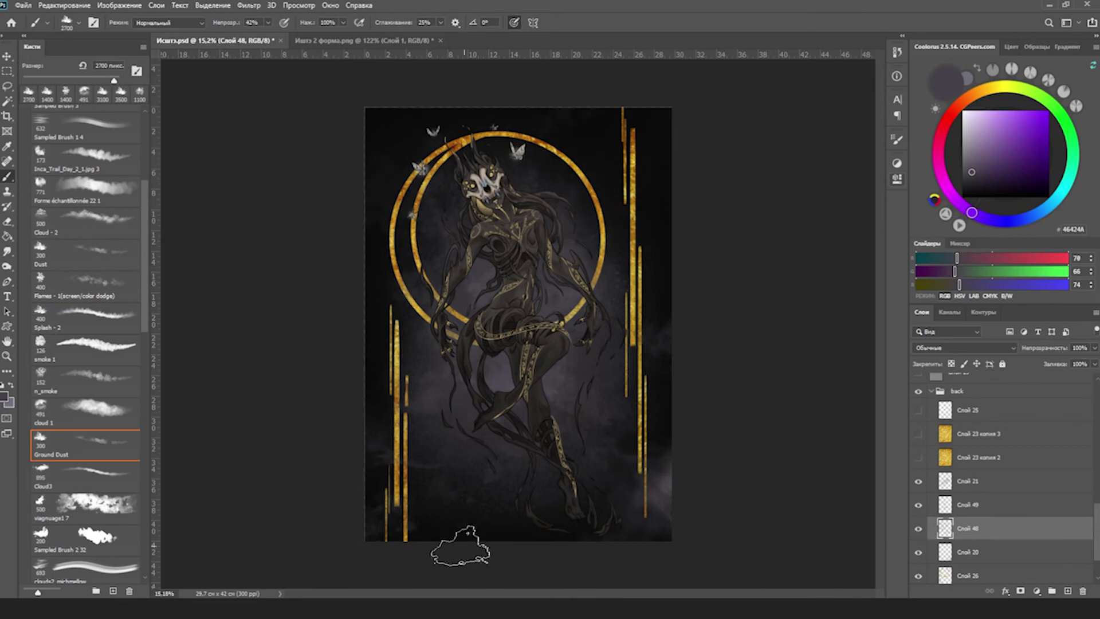
pyautogui.hotkey('alt', '[')
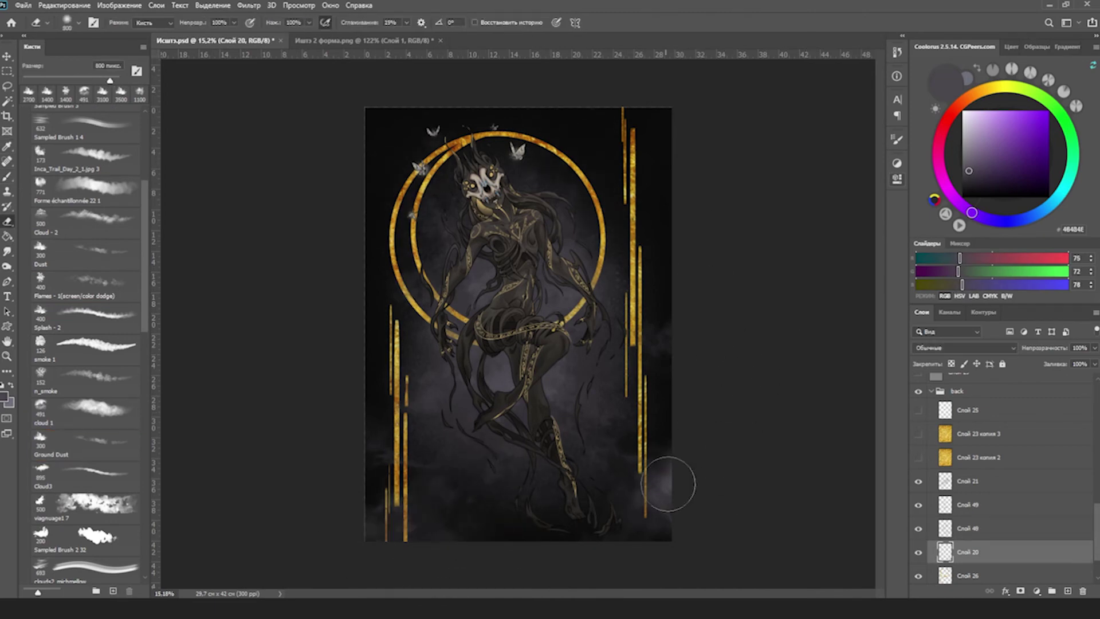
pyautogui.press('e')
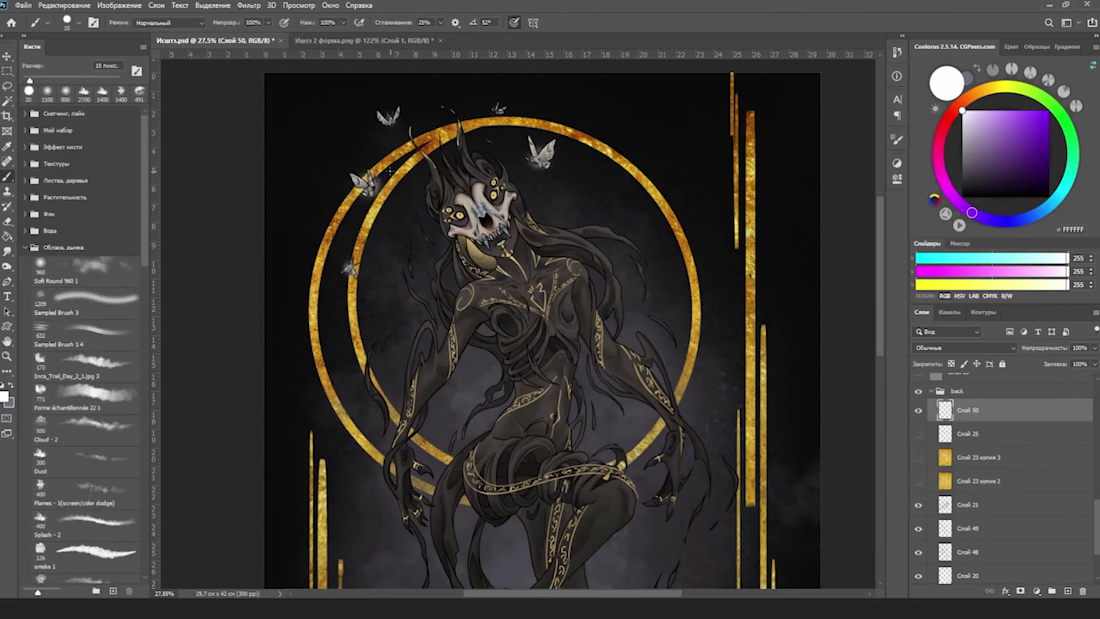
# Move Слой 50 below Слой 21 and draw a white scroll ornament along the golden ring's left crescent with a 9 px brush.
pyautogui.press('[')
pyautogui.hotkey('ctrl', '[')
pyautogui.hotkey('ctrl', '[')
pyautogui.hotkey('ctrl', '[')
pyautogui.hotkey('ctrl', '[')
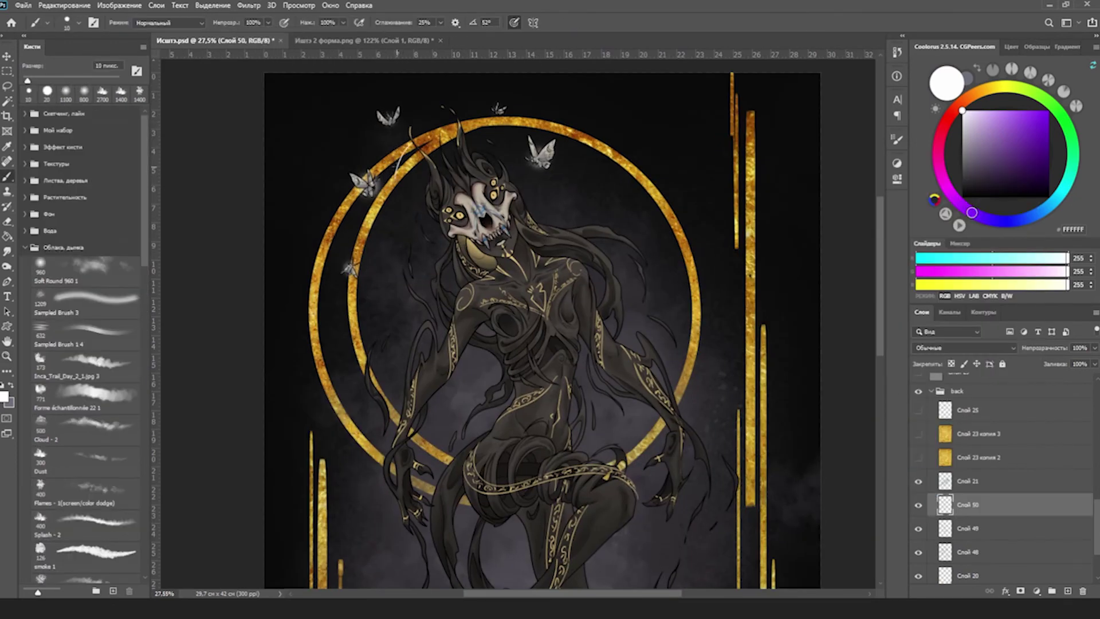
pyautogui.moveTo(367, 203)
pyautogui.mouseDown()
pyautogui.moveTo(331, 249)
pyautogui.moveTo(343, 344)
pyautogui.mouseUp()
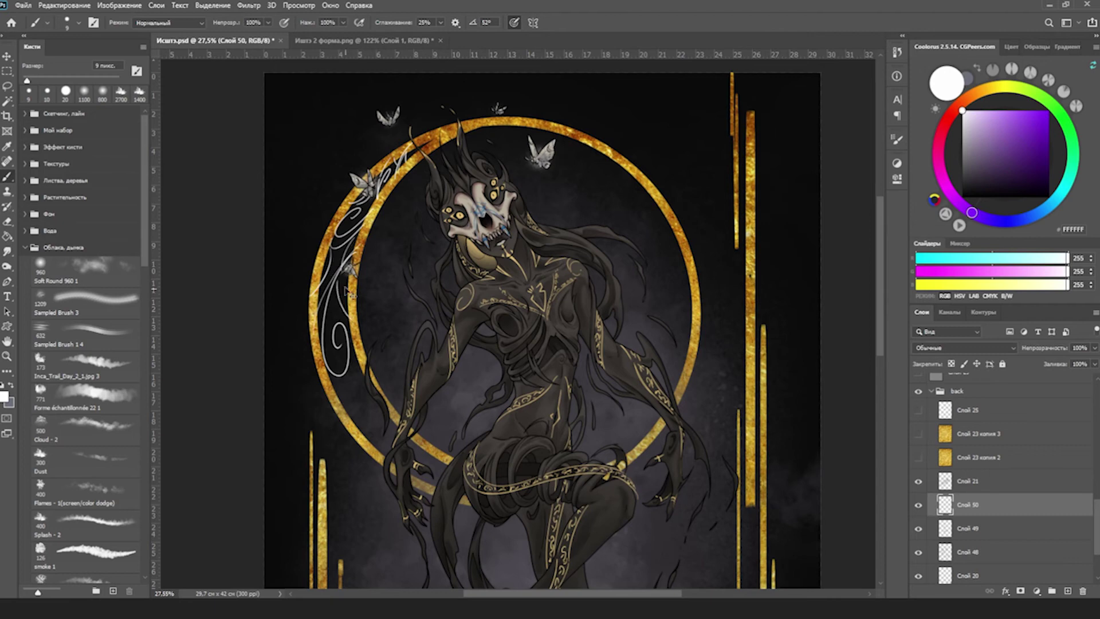
pyautogui.moveTo(362, 376)
pyautogui.mouseDown()
pyautogui.moveTo(413, 489)
pyautogui.moveTo(440, 486)
pyautogui.mouseUp()
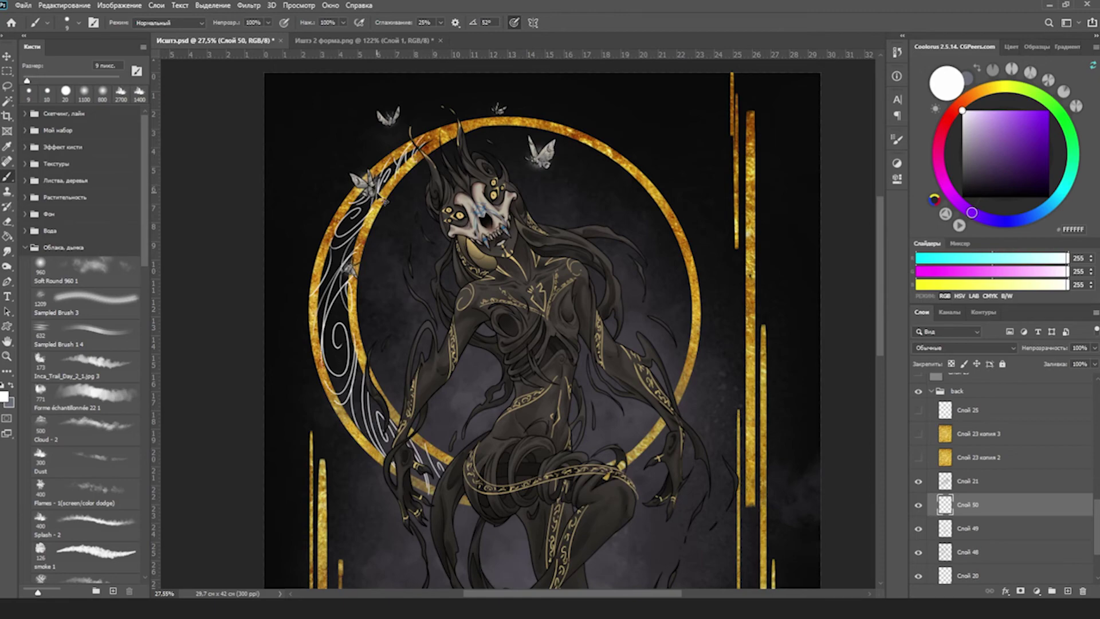
# Move the scroll ornament's layer down the stack to directly above Слой 19.
pyautogui.keyDown('alt'); pyautogui.scroll(-2, 386, 256); pyautogui.keyUp('alt')
pyautogui.hotkey('ctrl', '[')
pyautogui.hotkey('ctrl', '[')
pyautogui.hotkey('ctrl', '[')
pyautogui.hotkey('ctrl', '[')
pyautogui.keyDown('alt'); pyautogui.scroll(-1, 353, 79); pyautogui.keyUp('alt')
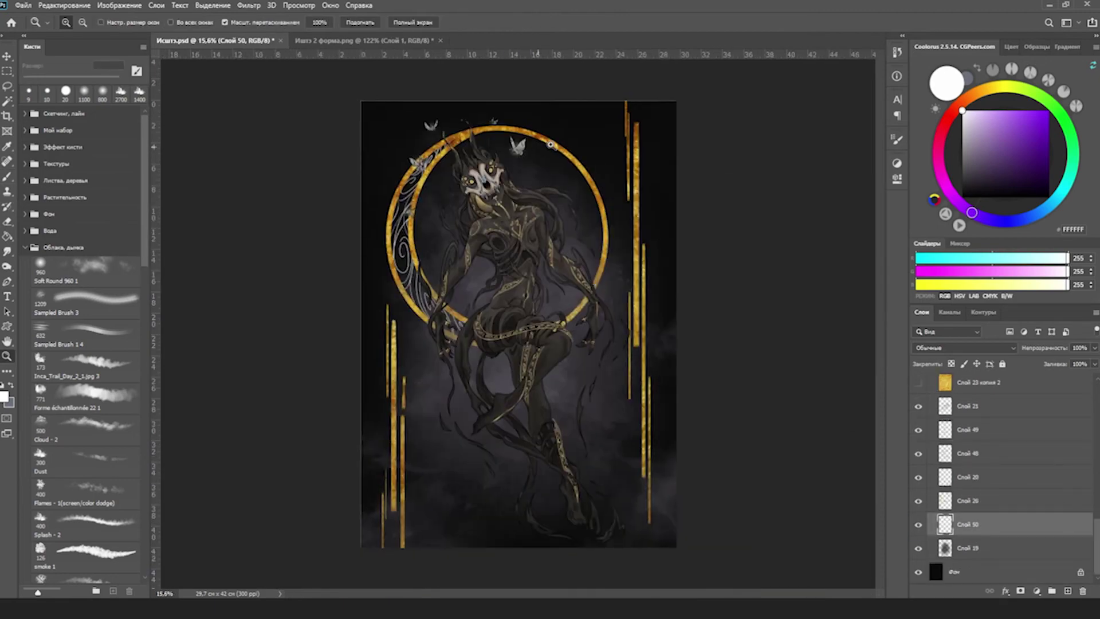
# Select a circle across the golden ring's upper right edge and stroke it with a centred 2 px white outline.
pyautogui.keyDown('alt'); pyautogui.scroll(1, 354, 79); pyautogui.keyUp('alt')
pyautogui.press('m')
pyautogui.moveTo(478, 83); pyautogui.dragTo(602, 204)
pyautogui.click(64, 5)
pyautogui.click(86, 207)
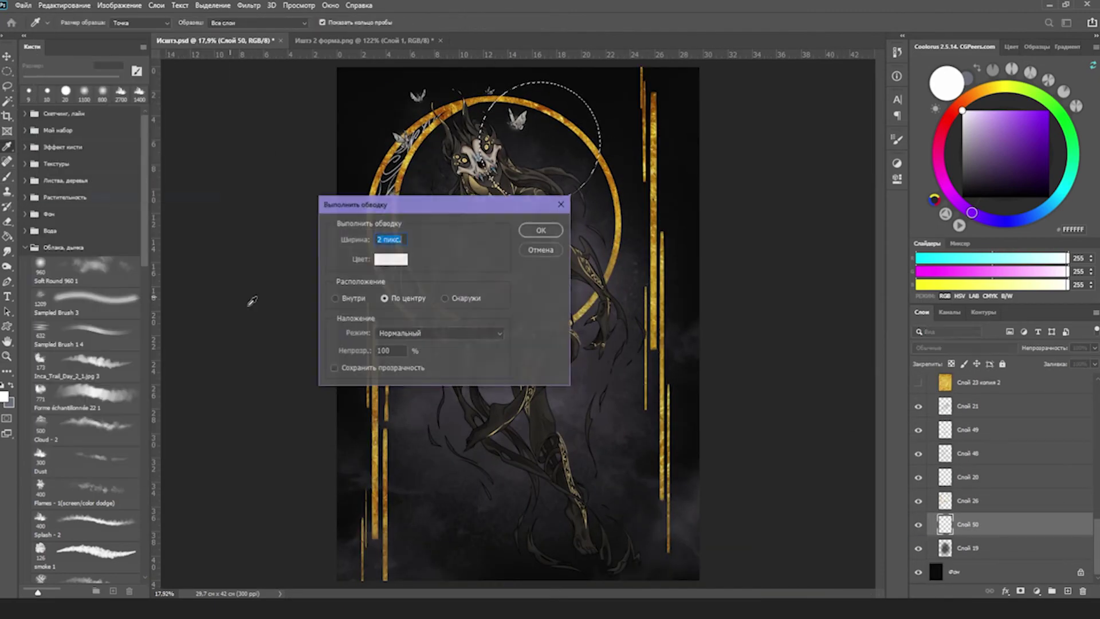
pyautogui.press('Return')
# Outline two more circles in white, one across the golden ring's right edge and one across its upper left edge.
pyautogui.moveTo(468, 306); pyautogui.dragTo(548, 385)
pyautogui.click(64, 5)
pyautogui.click(86, 206)
pyautogui.press('Return')
pyautogui.click(64, 5)
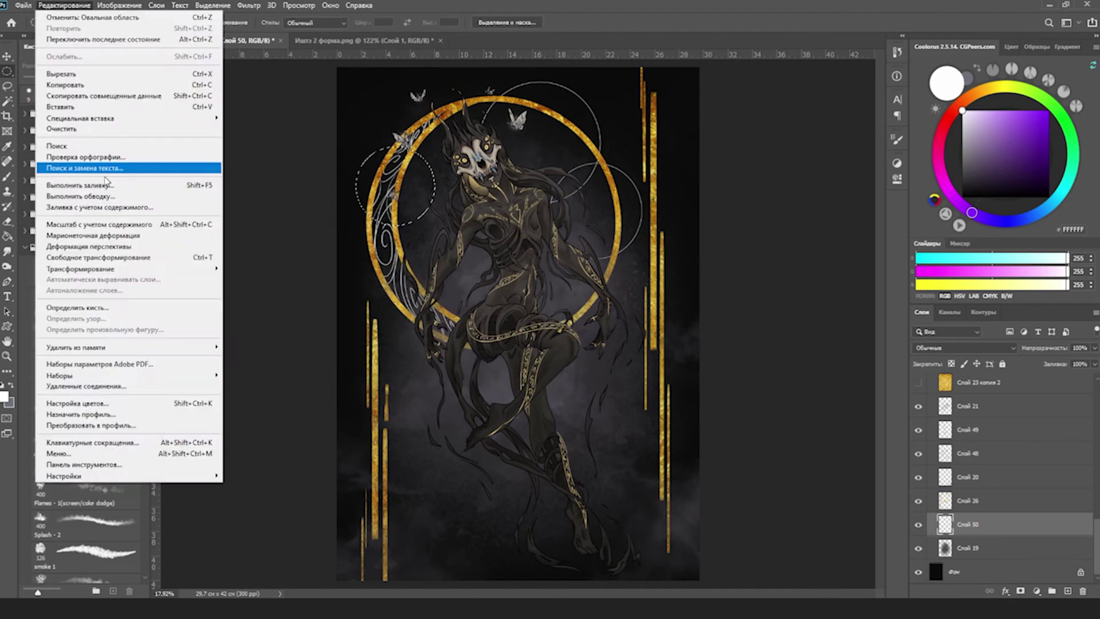
pyautogui.click(86, 207)
pyautogui.press('Return')
# Outline a small white circle at the golden ring's upper right and a larger one over the page's right edge.
pyautogui.press('b')
pyautogui.press('m')
pyautogui.moveTo(585, 127); pyautogui.dragTo(644, 193)
pyautogui.click(64, 5)
pyautogui.click(86, 206)
pyautogui.press('Return')
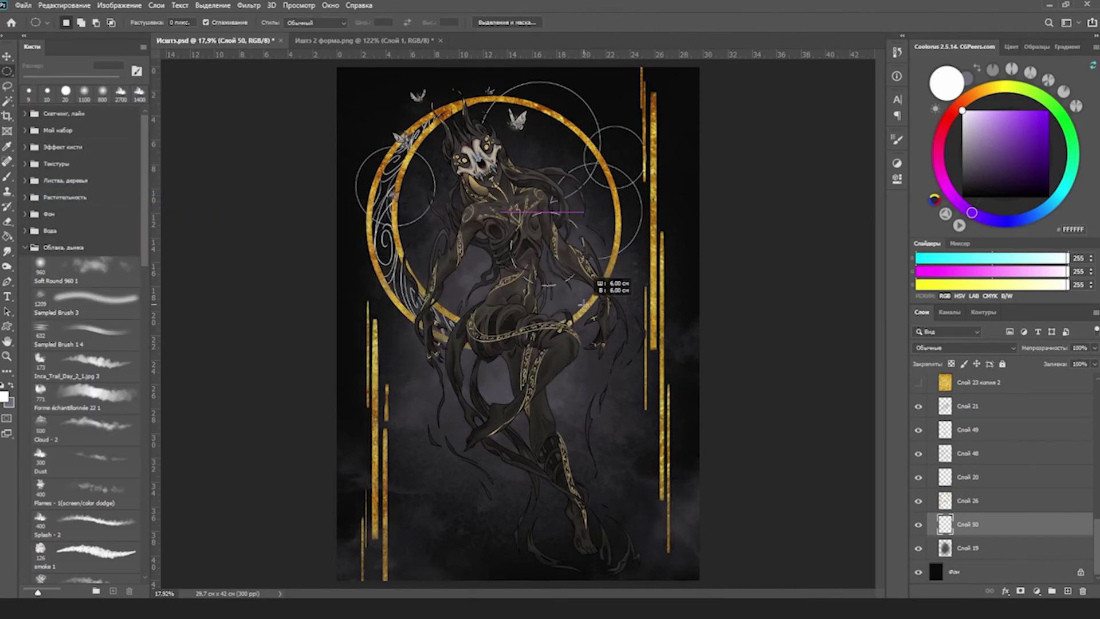
pyautogui.moveTo(510, 212); pyautogui.dragTo(585, 286)
pyautogui.press('Return')
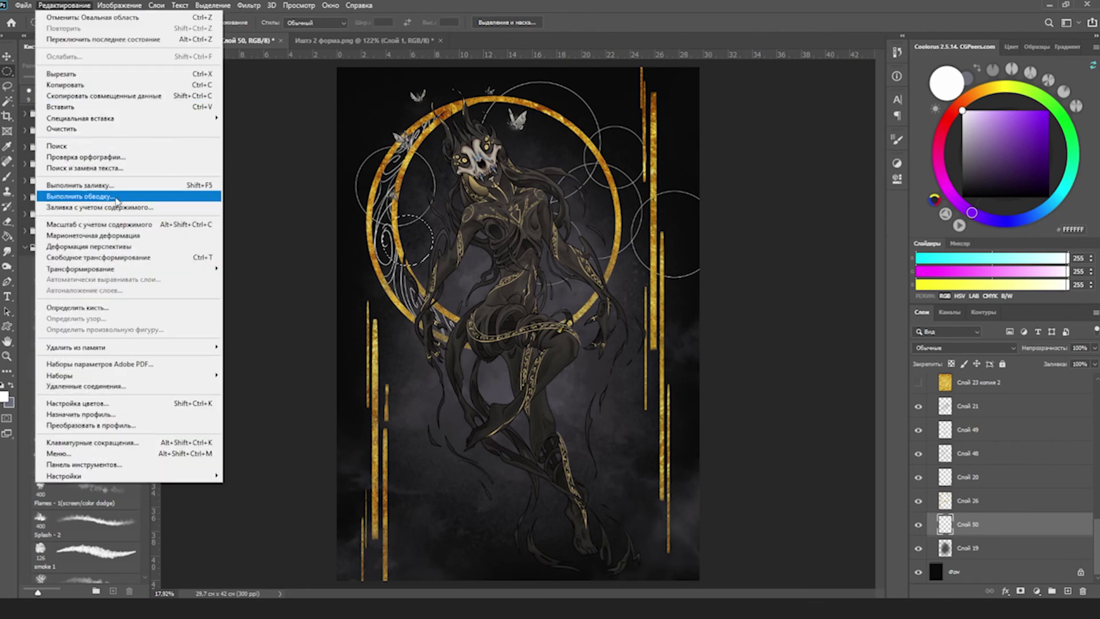
# Outline a large white circle cut by the page's left edge and another cut by the page's top edge.
pyautogui.moveTo(338, 166); pyautogui.dragTo(411, 290)
pyautogui.press('Return')
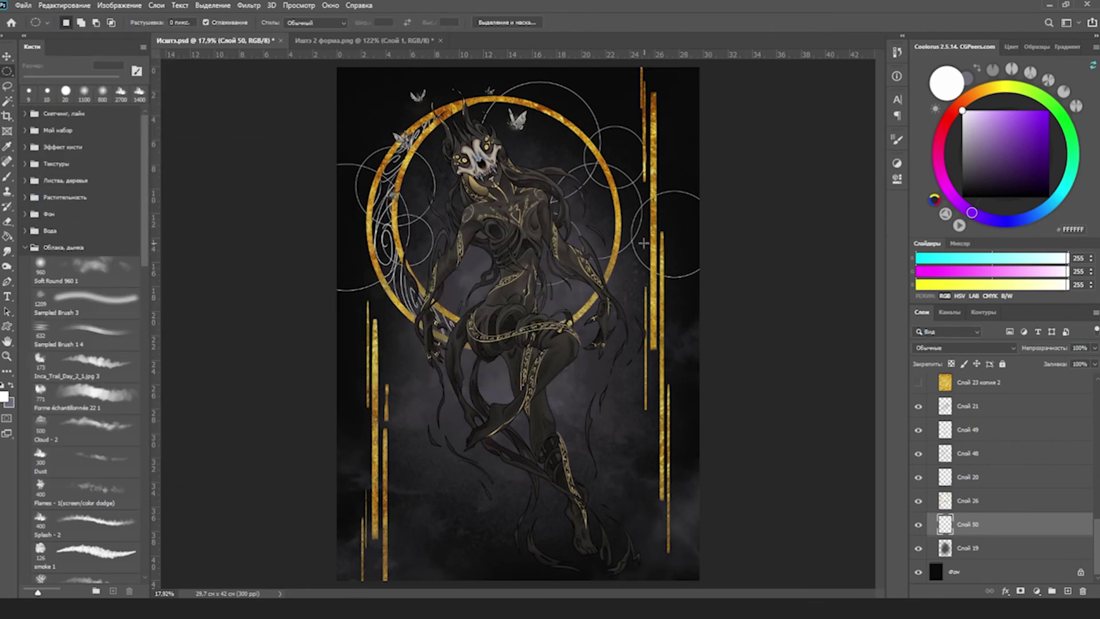
pyautogui.hotkey('ctrl', '-')
pyautogui.click(64, 5)
pyautogui.click(86, 206)
pyautogui.press('Return')
pyautogui.hotkey('ctrl', '+')
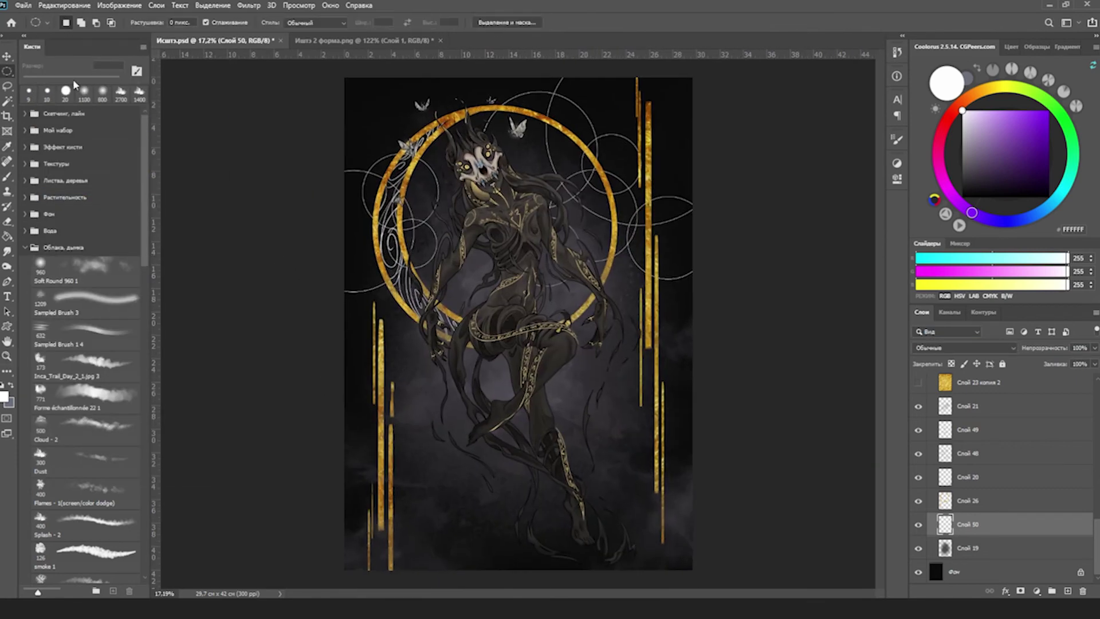
# Outline a small white circle around the butterfly above the golden ring's upper left edge.
pyautogui.click(64, 6)
pyautogui.click(86, 206)
pyautogui.press('Return')
pyautogui.moveTo(426, 308)
pyautogui.mouseDown()
pyautogui.moveTo(518, 400)
pyautogui.moveTo(530, 396)
pyautogui.mouseUp()
pyautogui.hotkey('alt', 'e')
pyautogui.press('s')
pyautogui.press('Return')
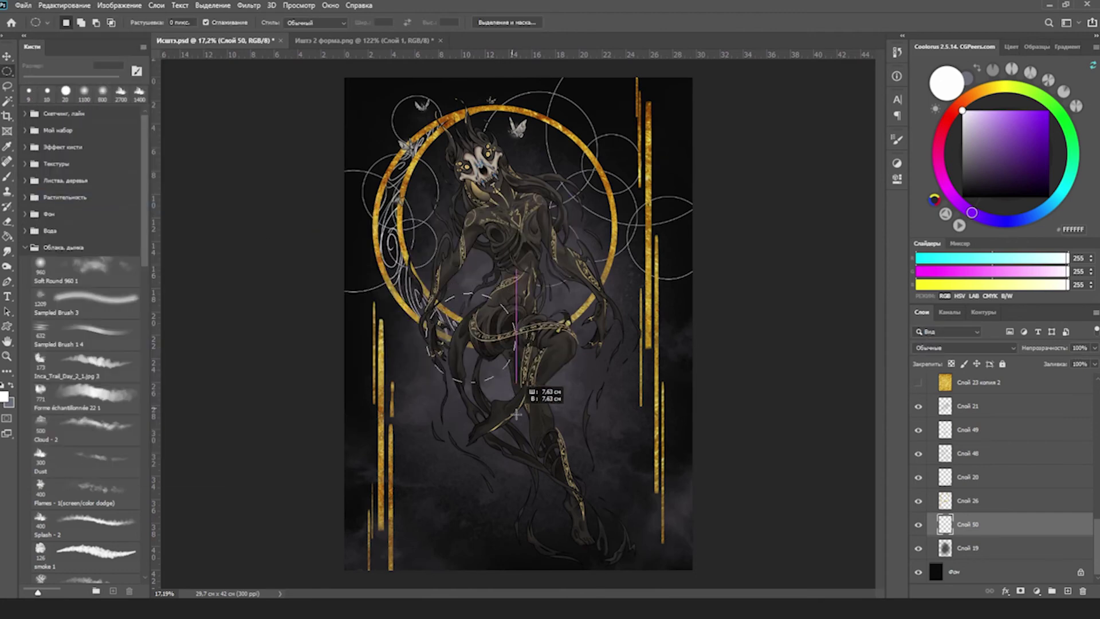
# Outline a white circle about 7.6 cm wide across the golden ring's lower left edge.
pyautogui.hotkey('alt', 'e')
pyautogui.press('s')
pyautogui.press('Return')
pyautogui.hotkey('alt', 'e')
pyautogui.press('s')
pyautogui.press('Return')
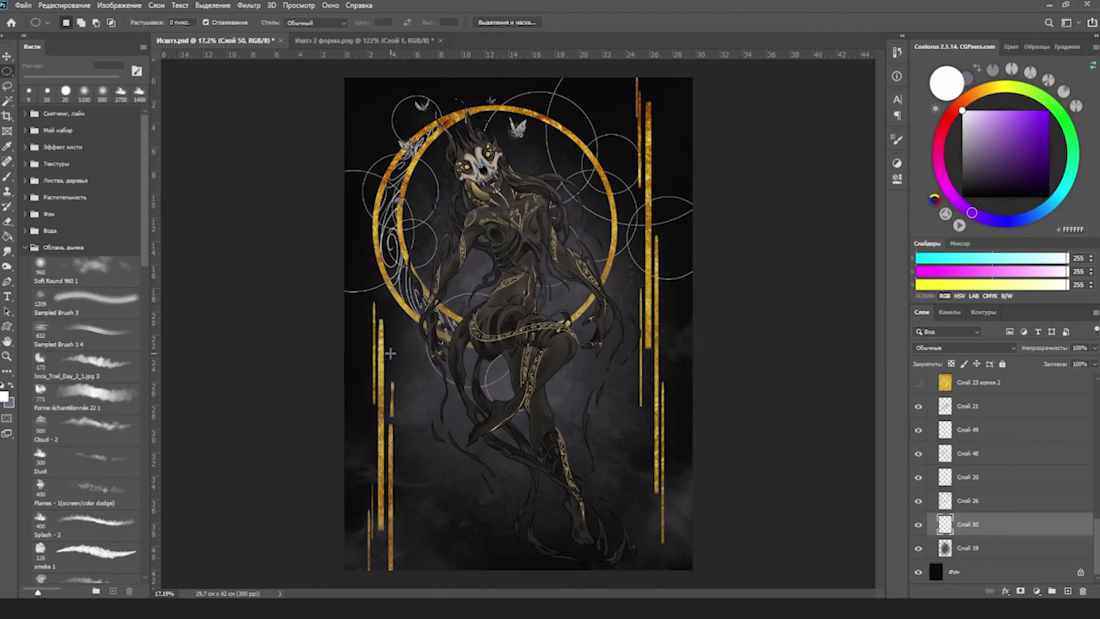
# Outline a white circle beside the crossed legs, below the golden ring's lower left side.
pyautogui.moveTo(391, 353); pyautogui.dragTo(500, 512)
pyautogui.hotkey('alt', 'e')
pyautogui.press('s')
pyautogui.press('Return')
# Outline further white circles running off the page's right edge, including a large one beside the legs.
pyautogui.moveTo(606, 301)
pyautogui.mouseDown()
pyautogui.moveTo(682, 378)
pyautogui.moveTo(625, 396)
pyautogui.moveTo(704, 390)
pyautogui.mouseUp()
pyautogui.hotkey('alt', 'e')
pyautogui.press('s')
pyautogui.press('Return')
pyautogui.press('z')
pyautogui.hotkey('ctrl', '0')
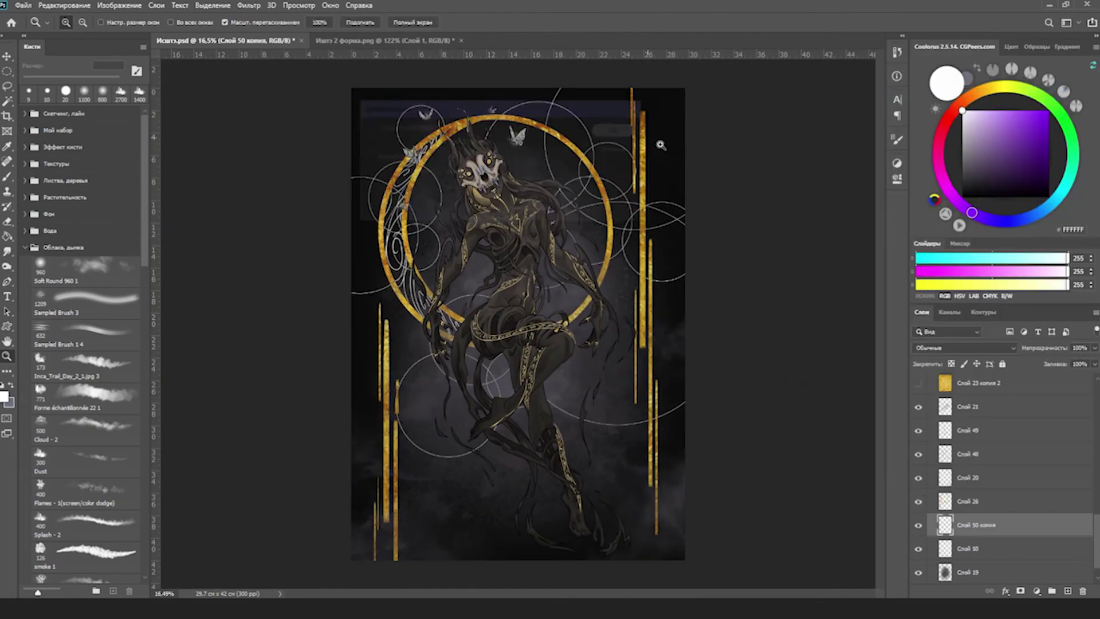
# Give the scroll ornament and thin circles the gold texture of Слой 23 копия 2, then hide that texture layer.
pyautogui.scroll(2, 1003, 459)
pyautogui.click(974, 464)
pyautogui.click(919, 464)
pyautogui.hotkey('alt', 'l')
pyautogui.hotkey('ctrl', 'j')
pyautogui.click(918, 487)
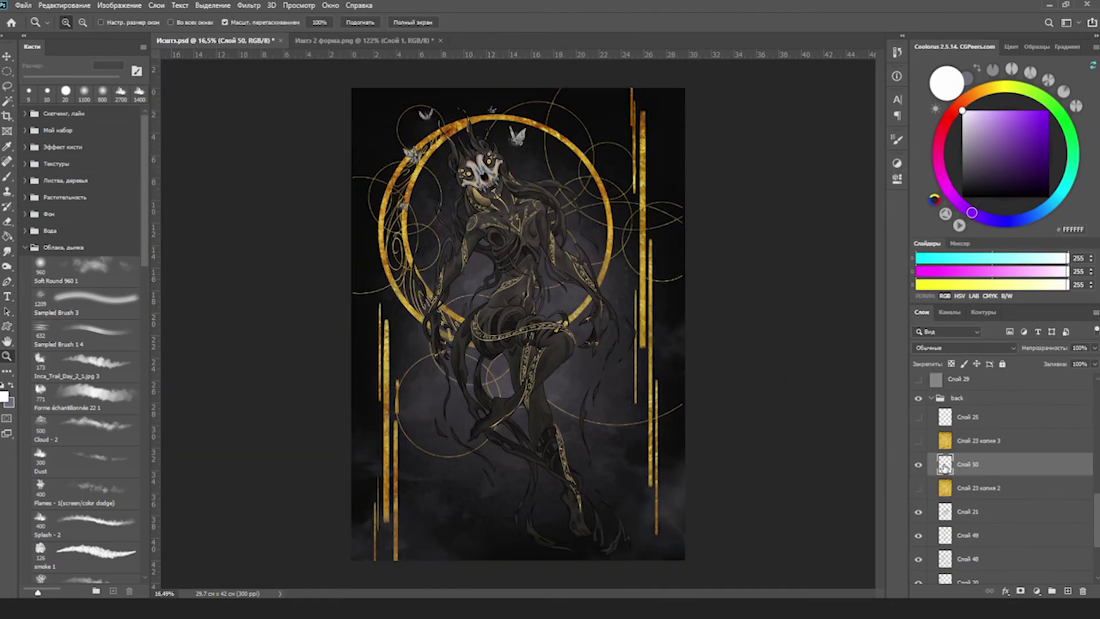
# Erase short gaps along the thin gold circles on Слой 50, turning them into broken, dashed arcs.
pyautogui.moveTo(628, 404); pyautogui.dragTo(641, 405)
pyautogui.press('e')
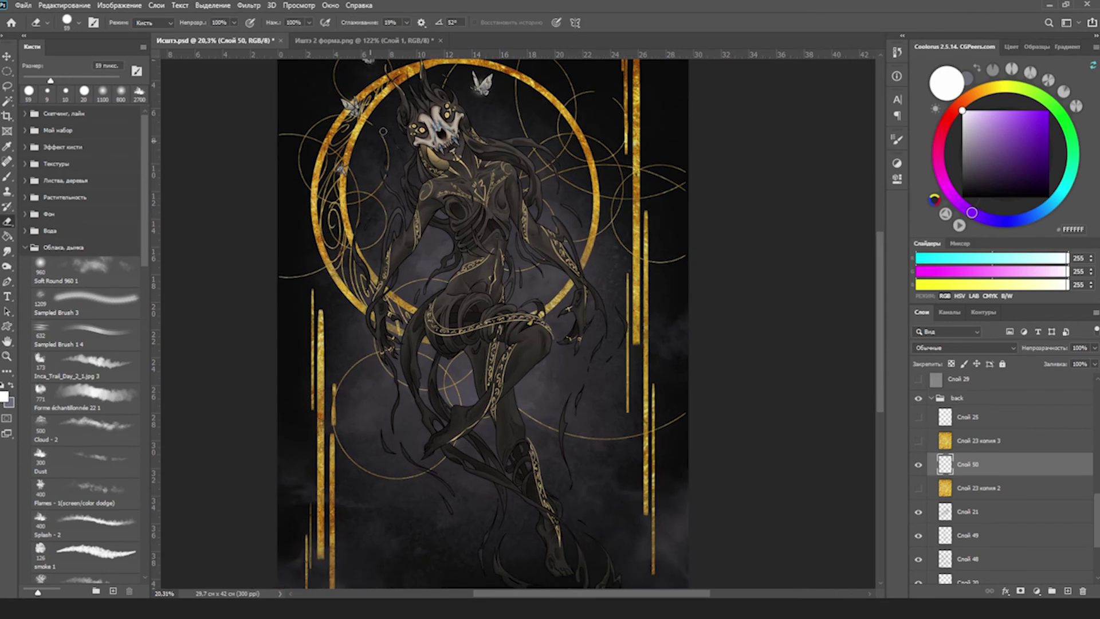
pyautogui.scroll(3, 291, 364)
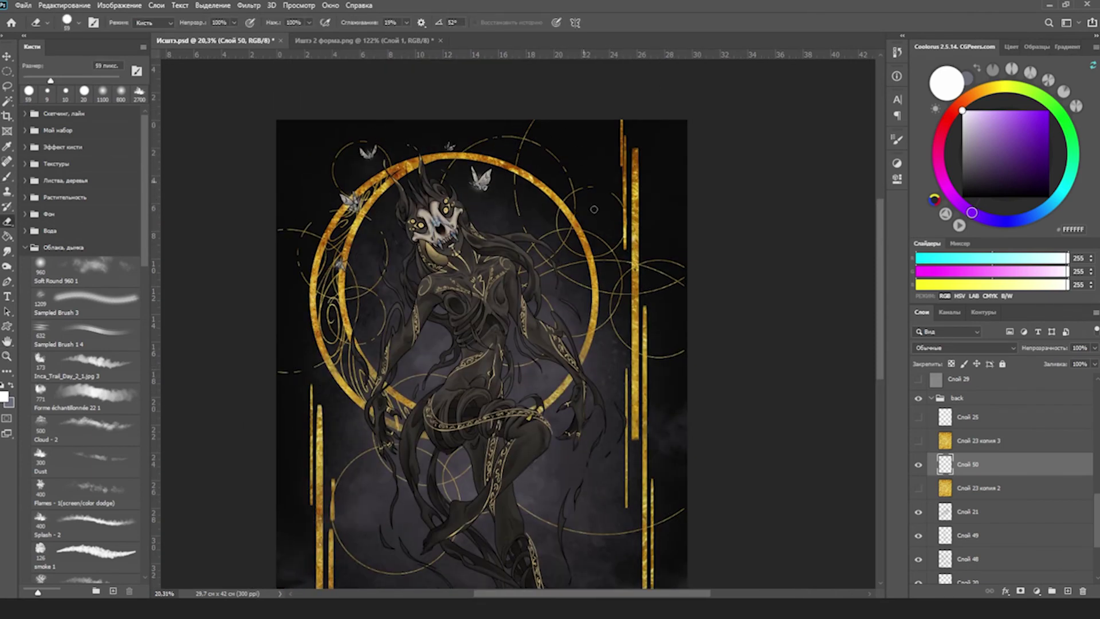
pyautogui.scroll(-2, 651, 299)
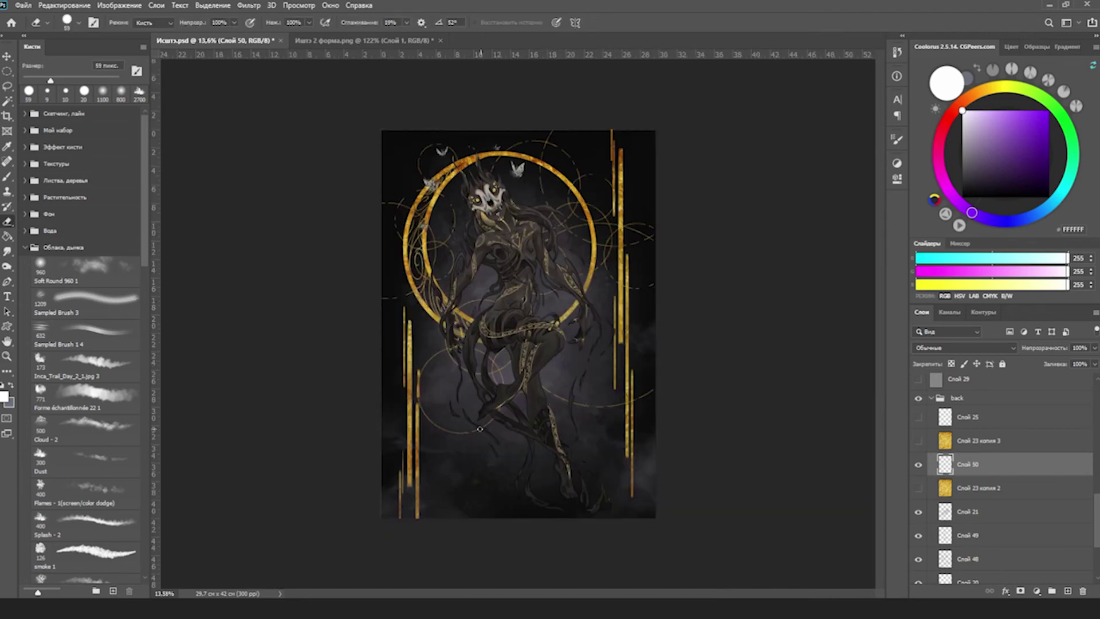
pyautogui.scroll(2, 522, 357)
pyautogui.scroll(-1, 487, 321)
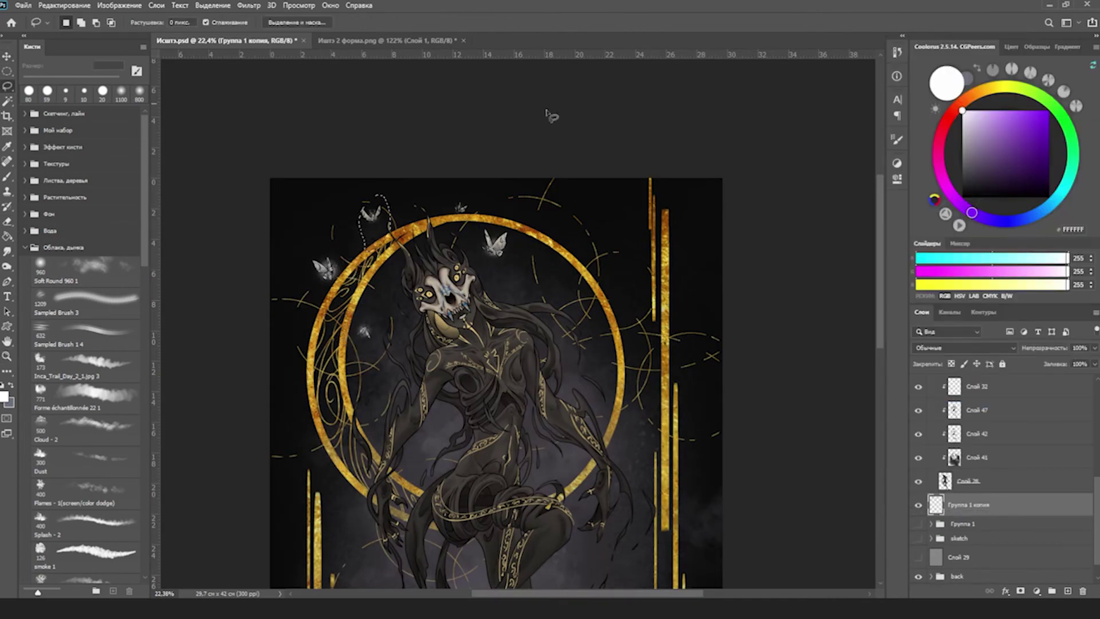
# Reposition the butterflies of Группа 1 копия so they are scattered around the head, arms and golden ring.
pyautogui.moveTo(552, 115); pyautogui.dragTo(462, 406)
pyautogui.press('z')
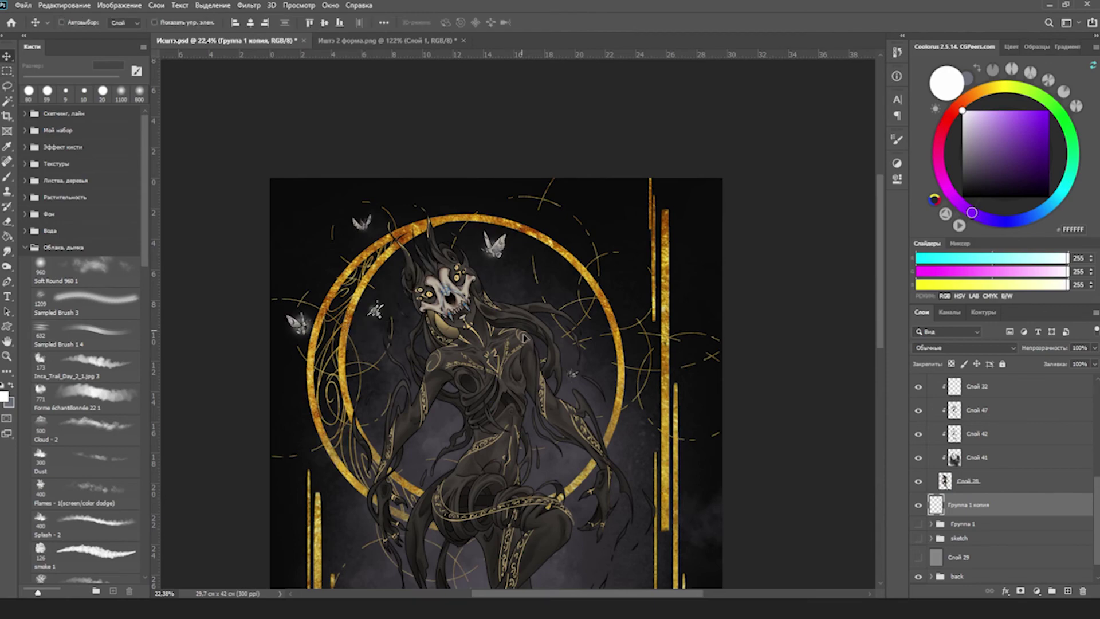
pyautogui.scroll(-2, 583, 205)
pyautogui.scroll(2, 583, 205)
pyautogui.scroll(-1, 584, 205)
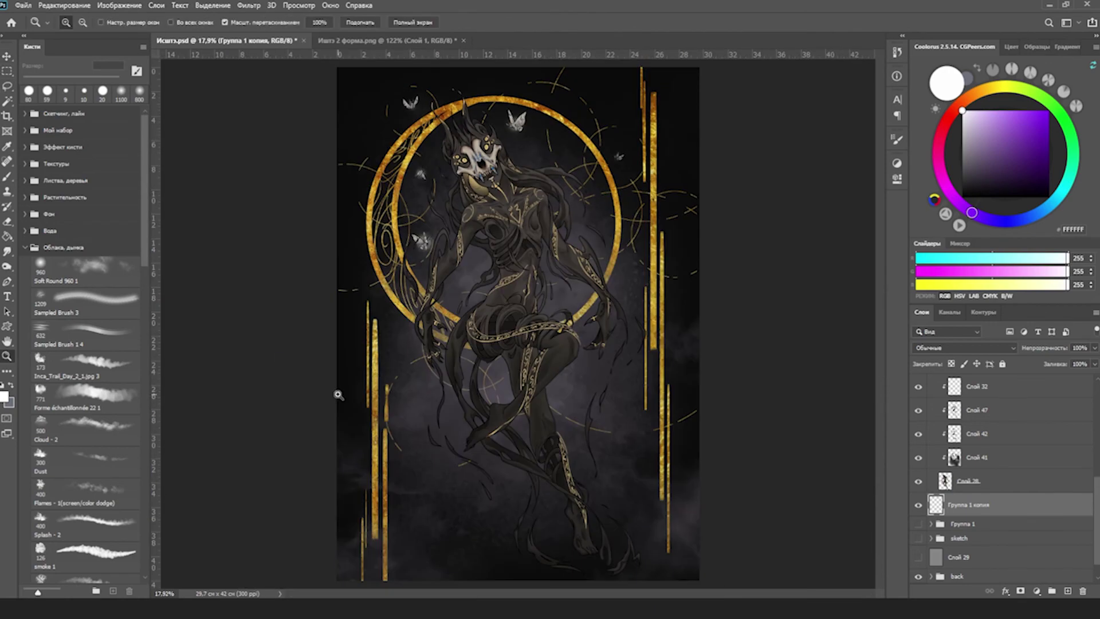
# Paint dark #191816 shadows inside the hip hollows on a clipped Multiply layer above Слой 47.
pyautogui.scroll(2, 919, 483)
pyautogui.click(973, 478)
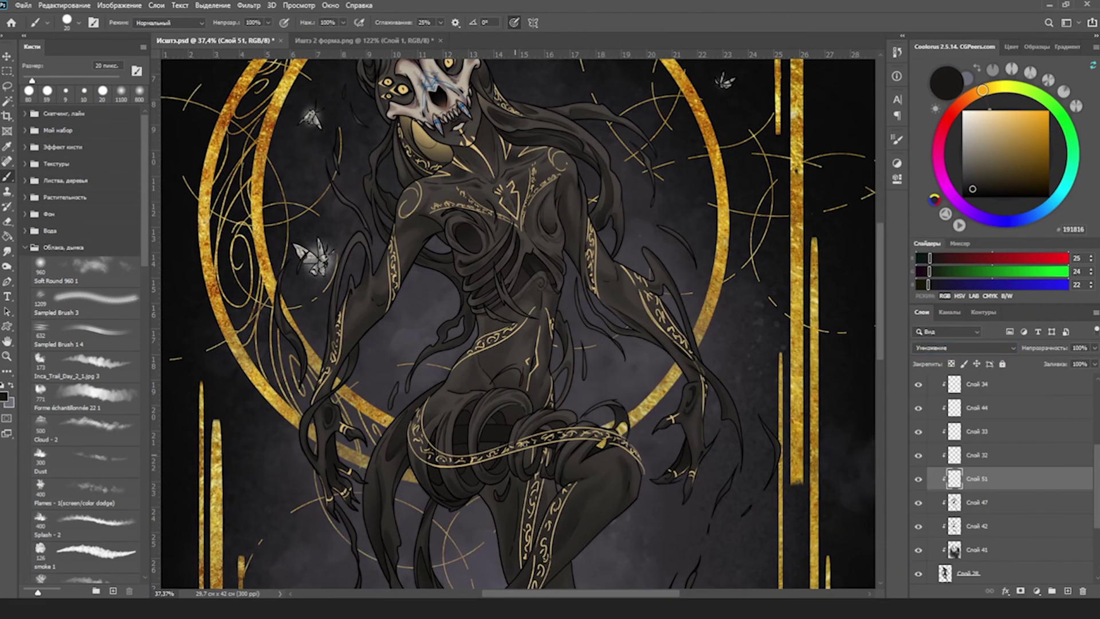
pyautogui.press('5')
pyautogui.press('4')
pyautogui.moveTo(493, 321); pyautogui.dragTo(533, 398)
pyautogui.press('.')
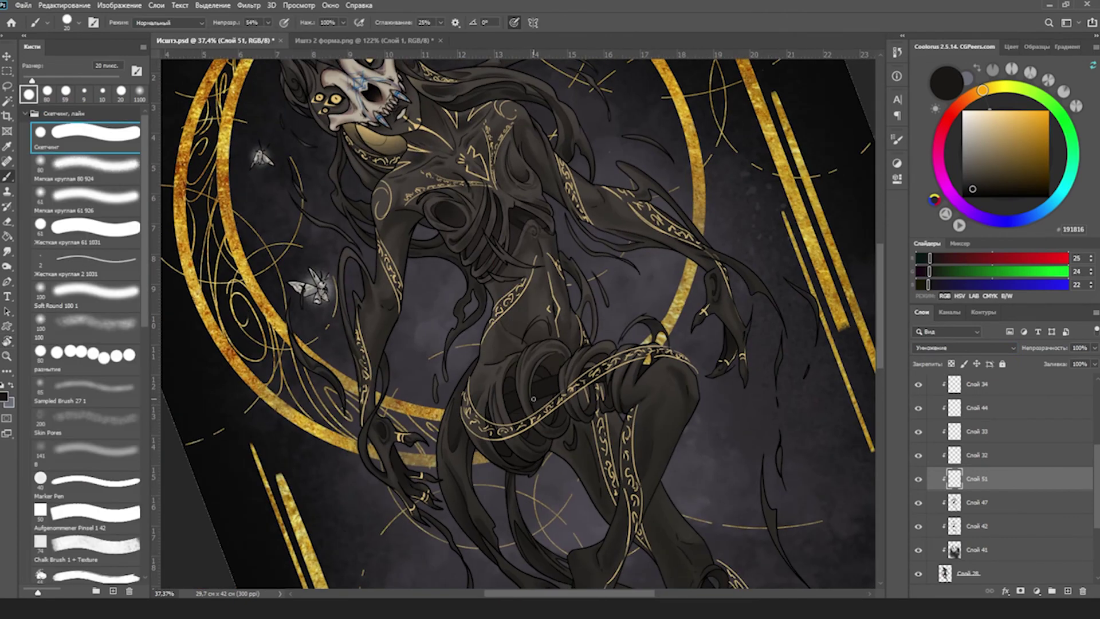
# Lower the shadow layer's opacity to 45% and clean up the shadow edges in the hip cavity.
pyautogui.moveTo(1067, 363); pyautogui.dragTo(1063, 363)
pyautogui.press('0')
pyautogui.press('e')
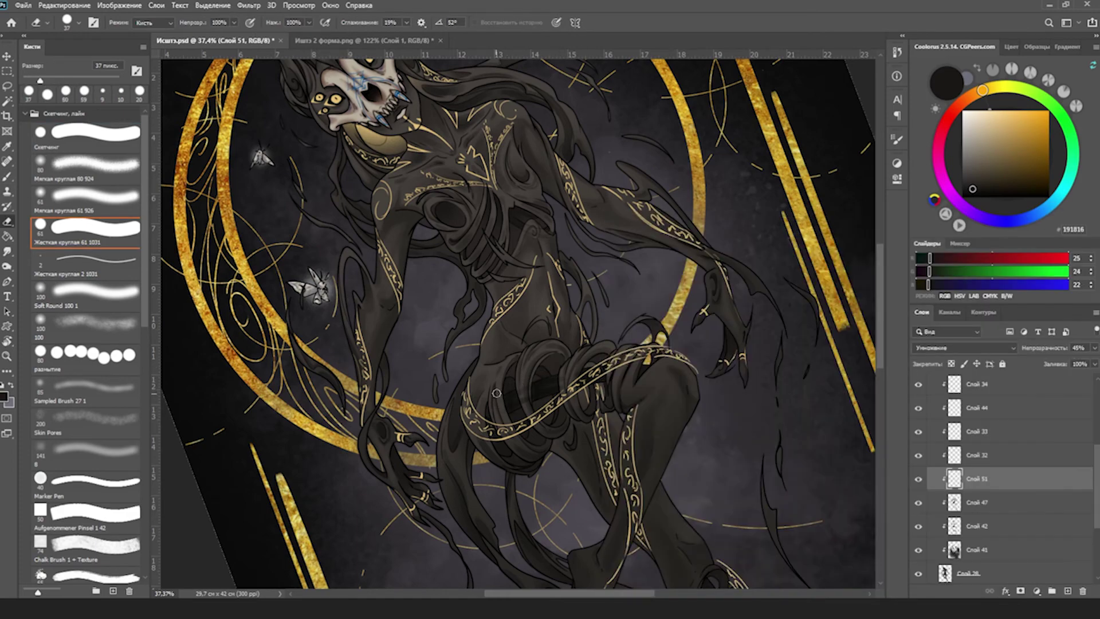
pyautogui.press('b')
pyautogui.press('Escape')
# Darken the hollows between the coils at the straight leg's ankle, refining the shadow with the eraser.
pyautogui.scroll(3, 552, 494)
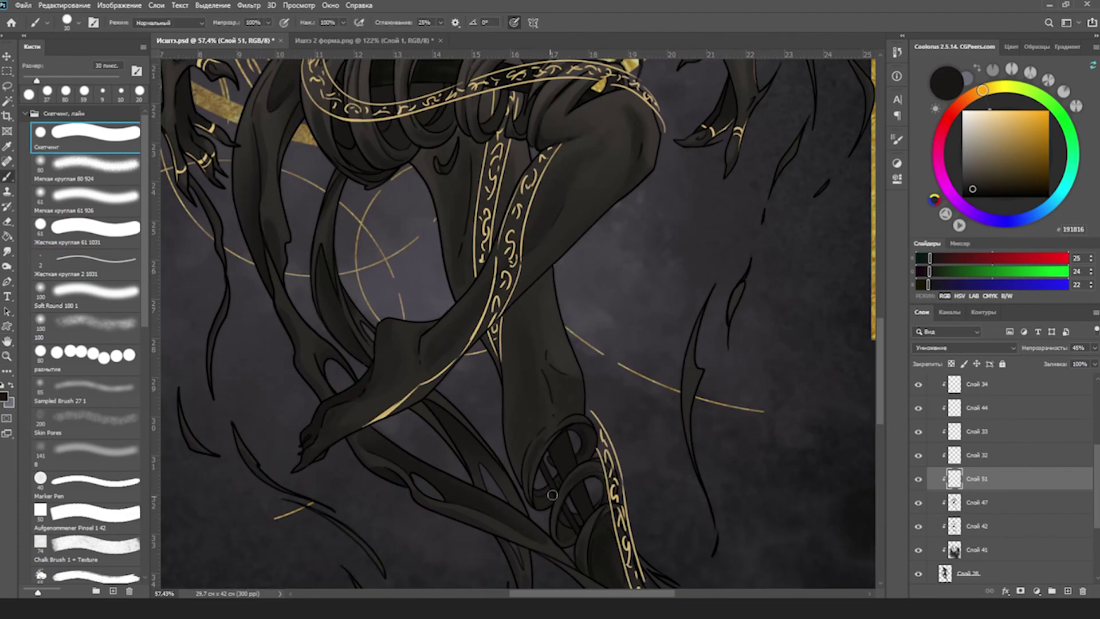
pyautogui.press('b')
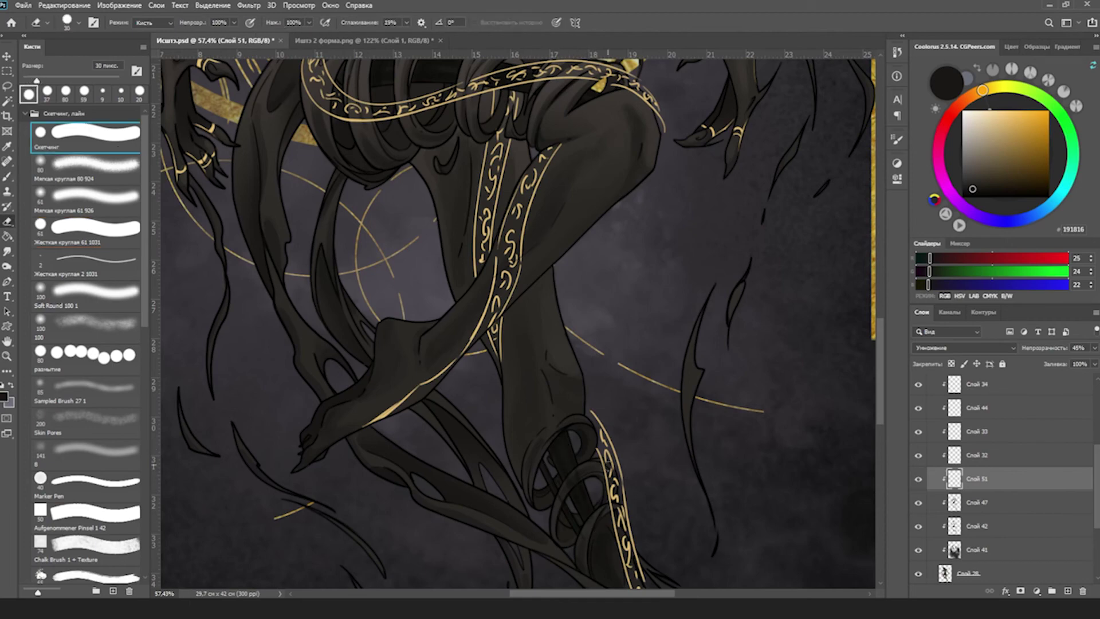
pyautogui.scroll(-5, 584, 418)
pyautogui.scroll(5, 583, 418)
pyautogui.press(']')
pyautogui.press(']')
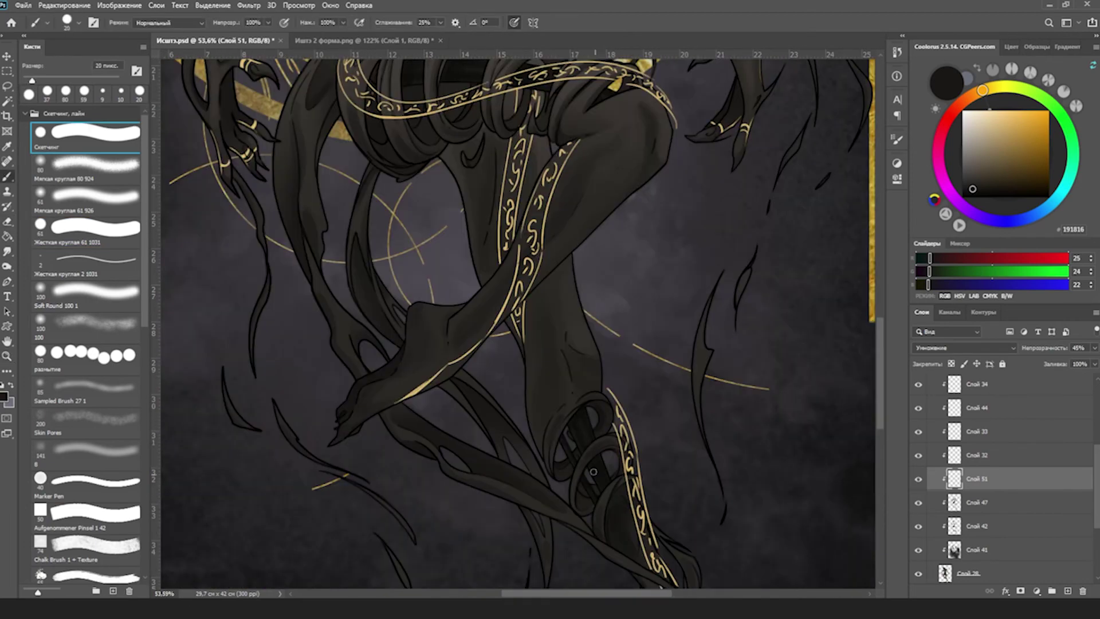
pyautogui.scroll(-4, 603, 495)
pyautogui.scroll(3, 573, 344)
# Paint and refine dark shadows around the thigh under the ornamental belt and on the waist.
pyautogui.press('e')
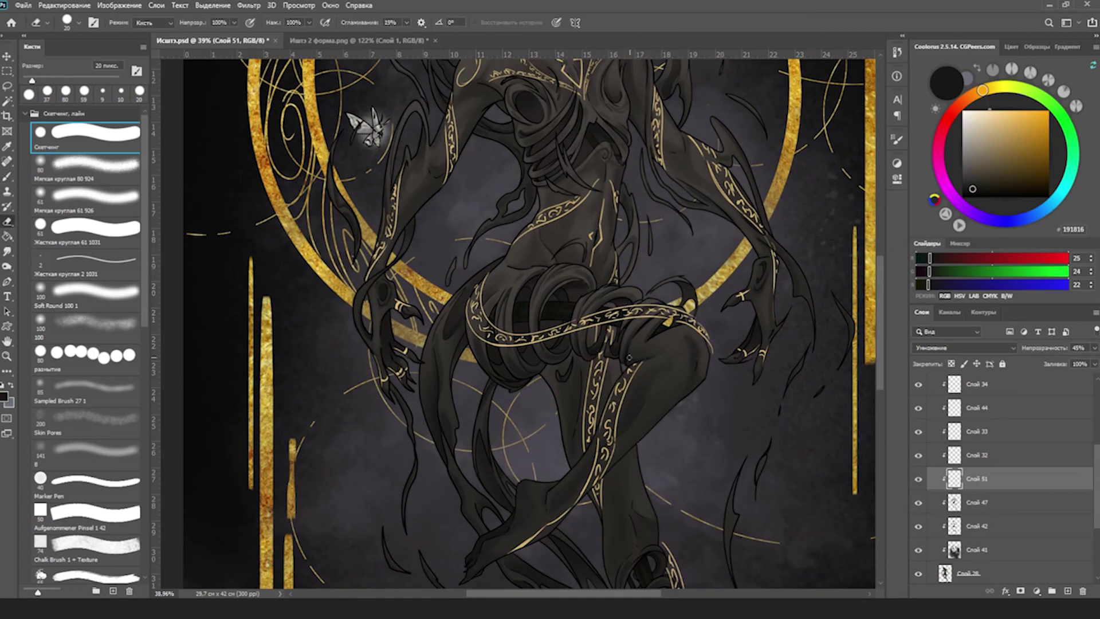
pyautogui.press('b')
pyautogui.press(']')
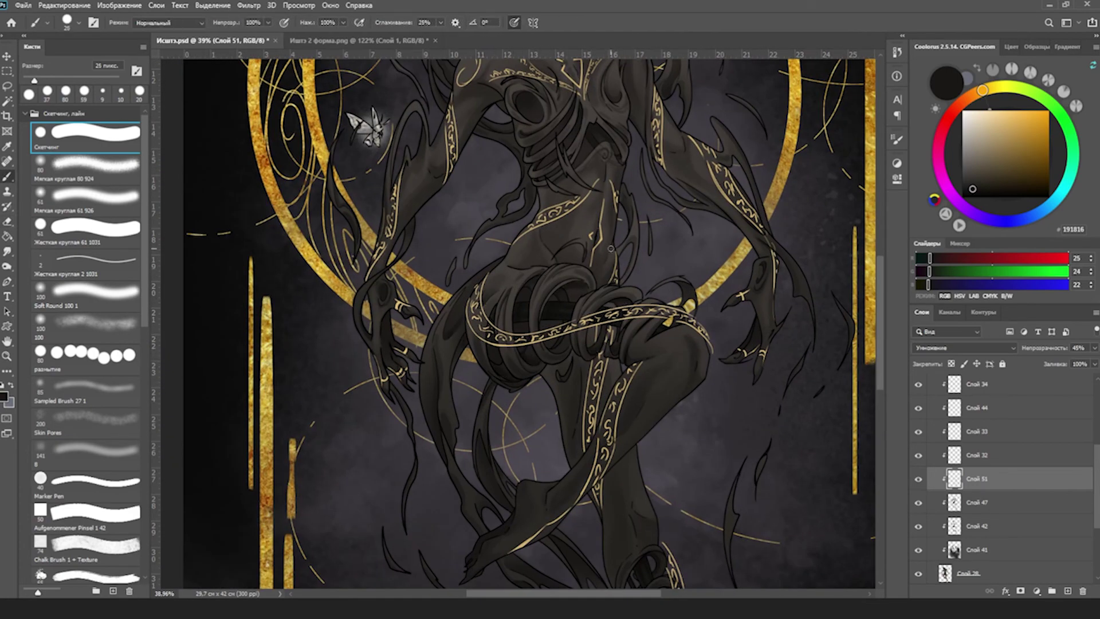
pyautogui.scroll(-4, 452, 452)
pyautogui.scroll(4, 457, 487)
pyautogui.scroll(3, 575, 345)
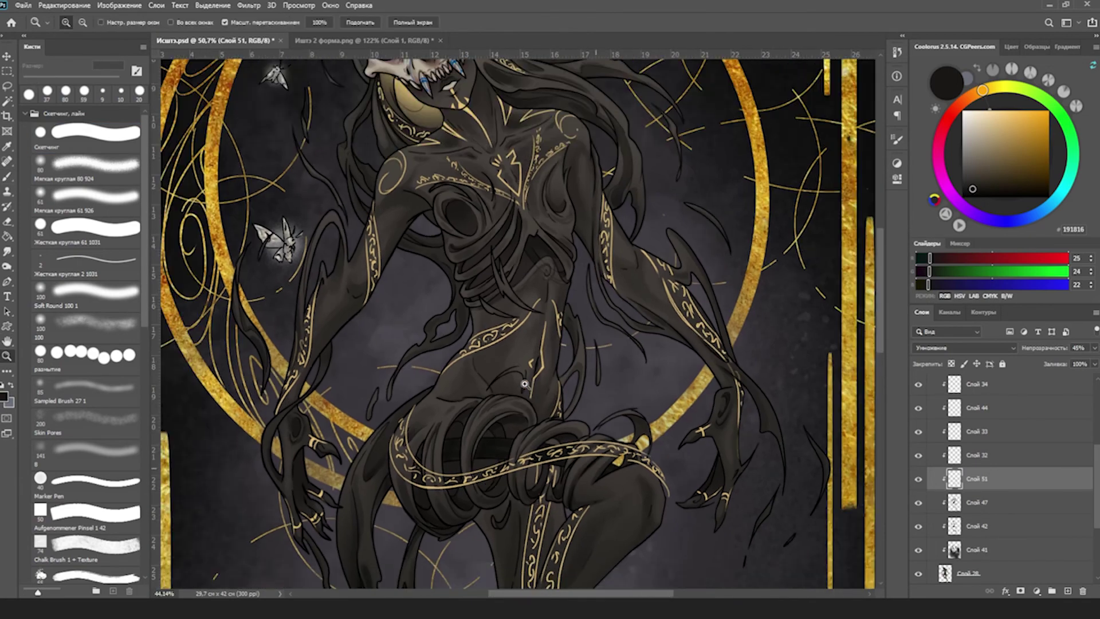
pyautogui.moveTo(575, 345); pyautogui.dragTo(592, 442)
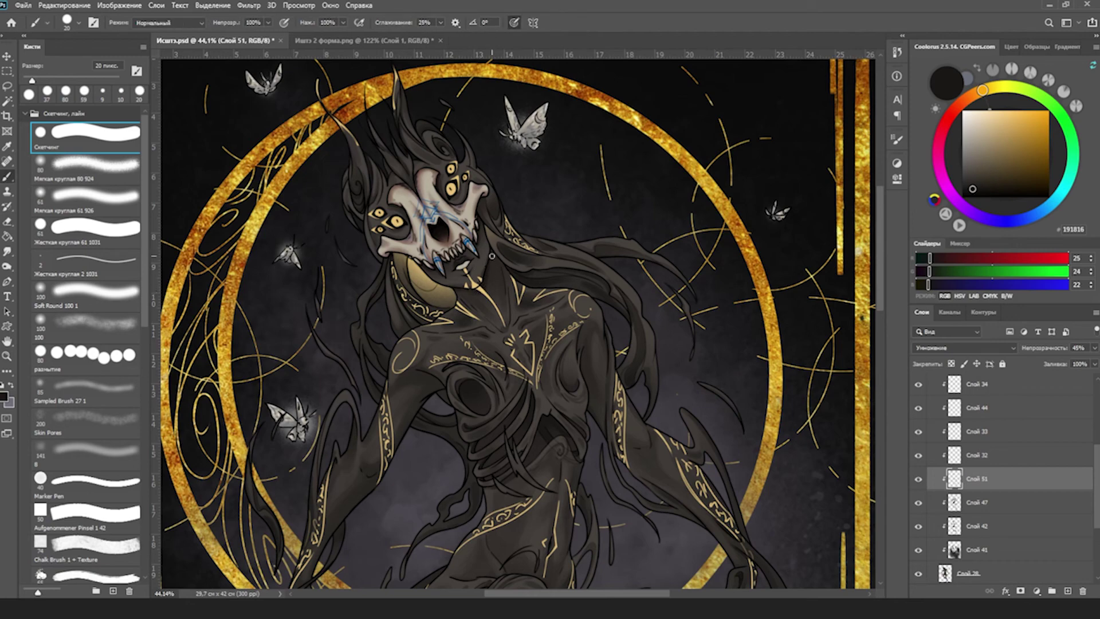
# Shade the neck and upper torso on Слой 51, trimming excess shadow near the shoulder with the eraser.
pyautogui.moveTo(559, 168); pyautogui.dragTo(575, 190)
pyautogui.press('z')
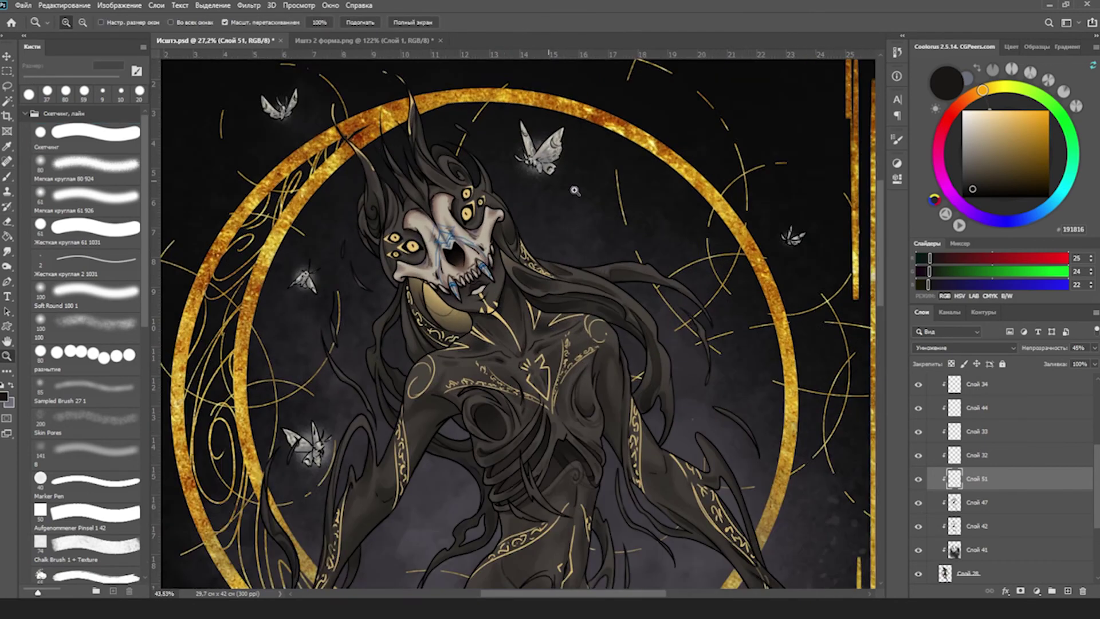
pyautogui.scroll(-2, 575, 190)
pyautogui.press('e')
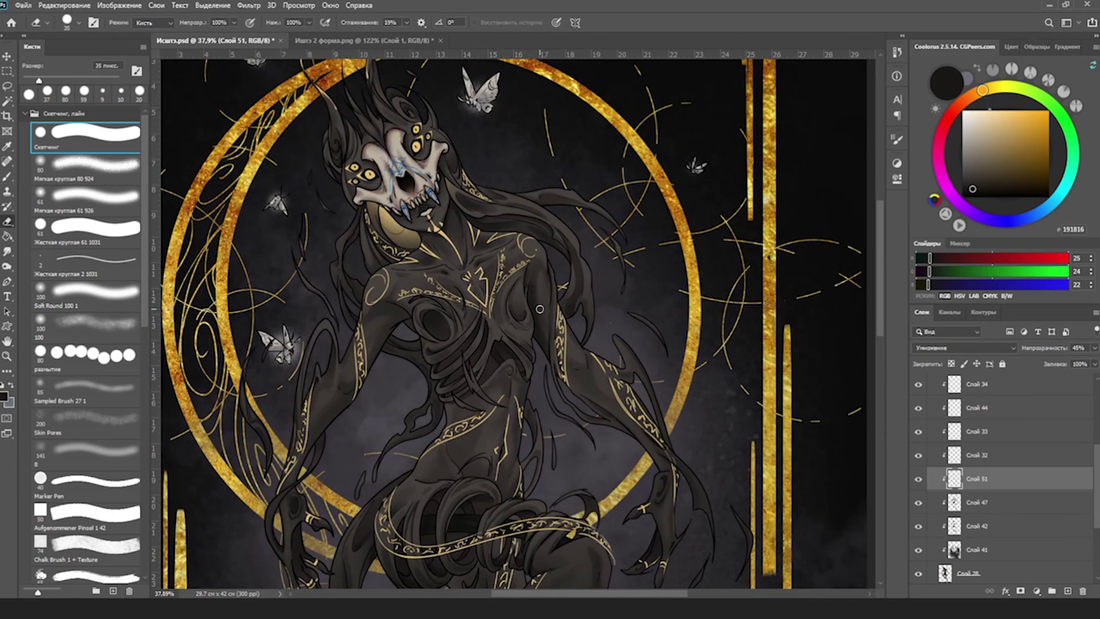
pyautogui.scroll(-3, 596, 275)
pyautogui.press('b')
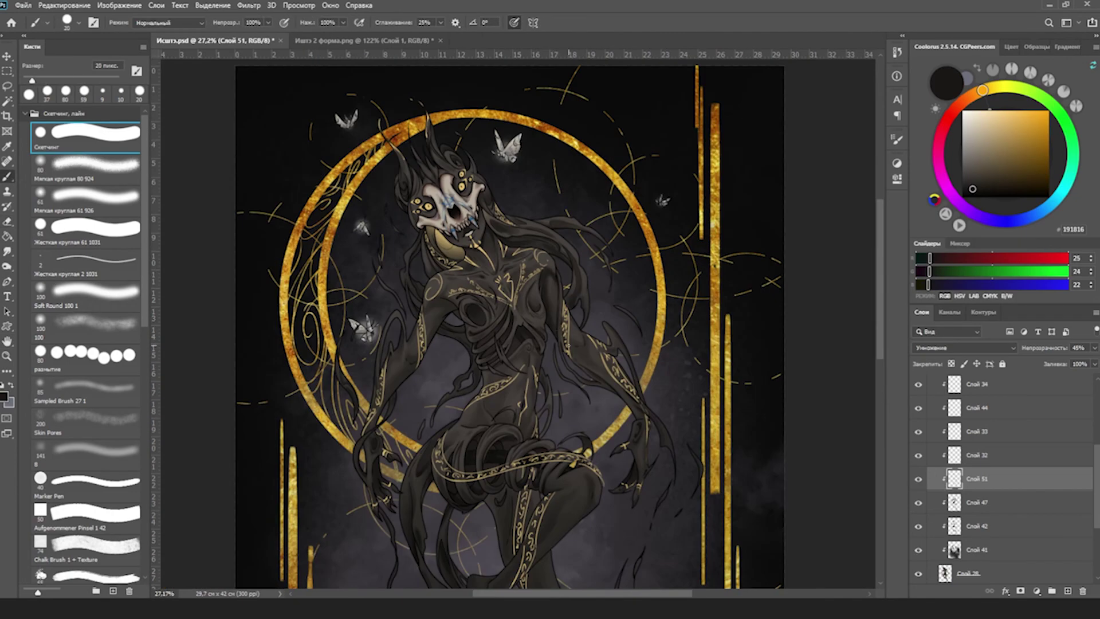
# Set the brush opacity to 60% and paint broader shadows on the chest and arms, erasing the excess.
pyautogui.press('6')
pyautogui.press(']')
pyautogui.press(']')
pyautogui.press('[')
pyautogui.press('e')
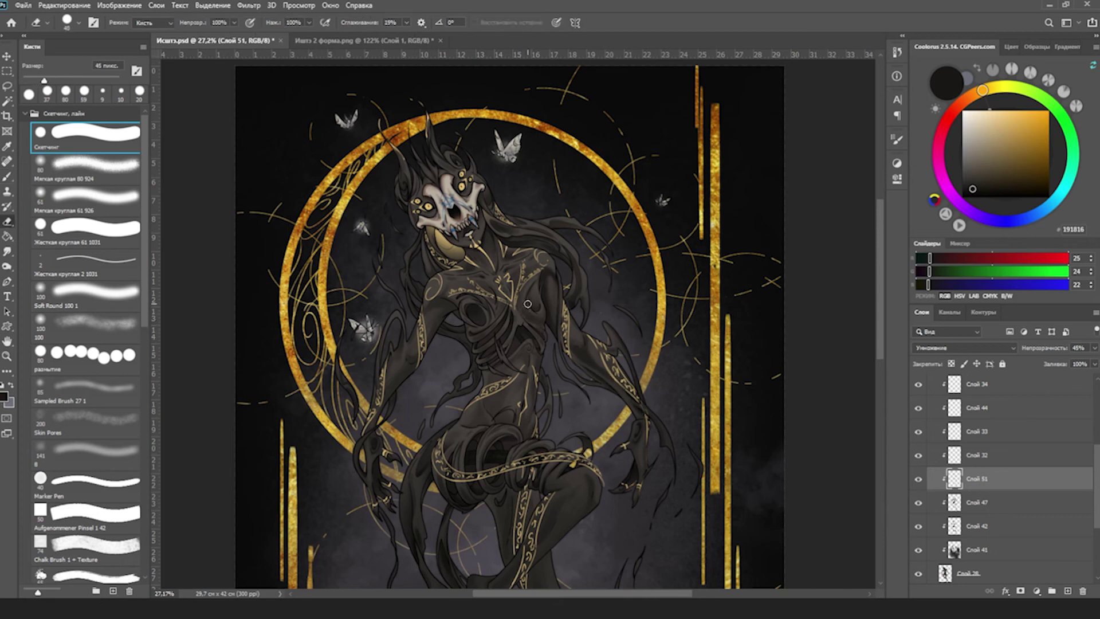
pyautogui.press('b')
pyautogui.scroll(1, 578, 378)
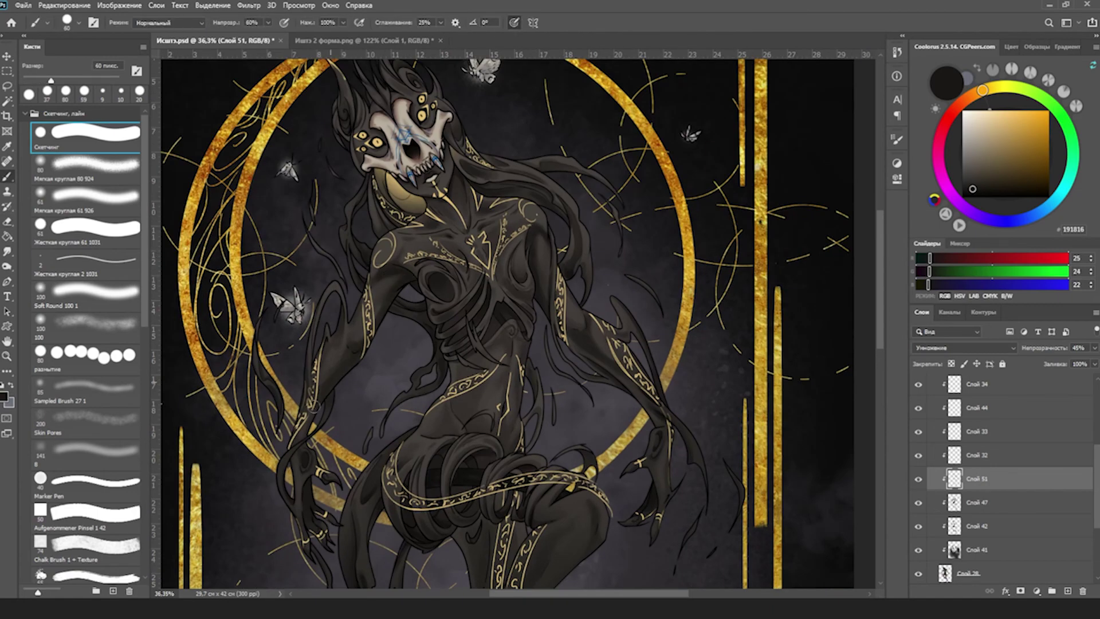
# Deepen the shadows on the ribs and abdomen with a 30 px brush.
pyautogui.press('z')
pyautogui.scroll(-3, 357, 345)
pyautogui.press('b')
pyautogui.scroll(2, 538, 190)
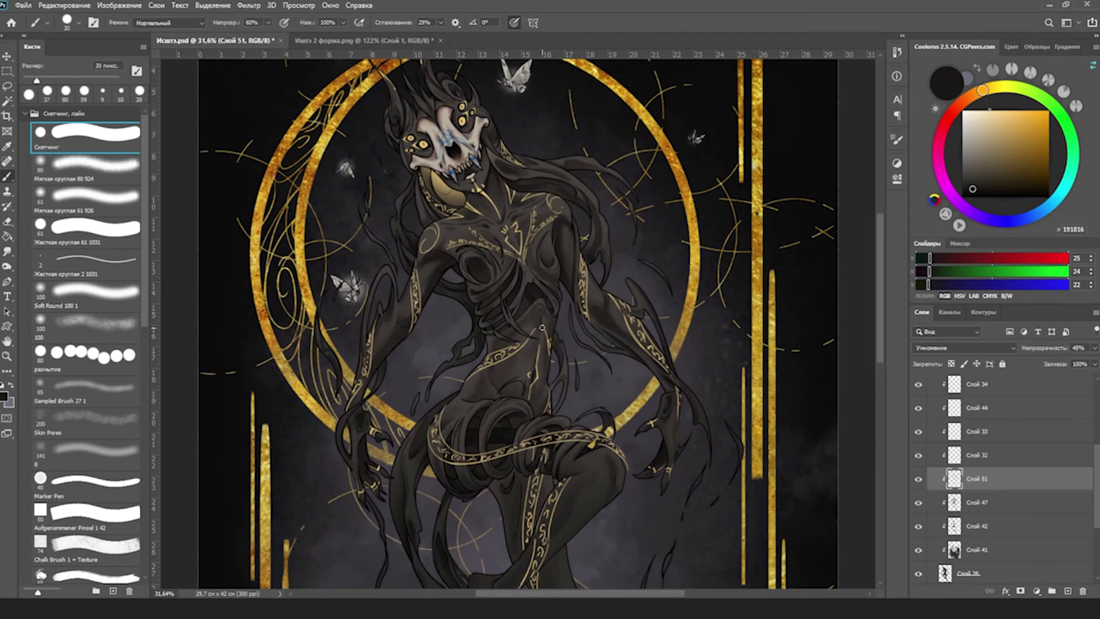
pyautogui.scroll(-1, 540, 318)
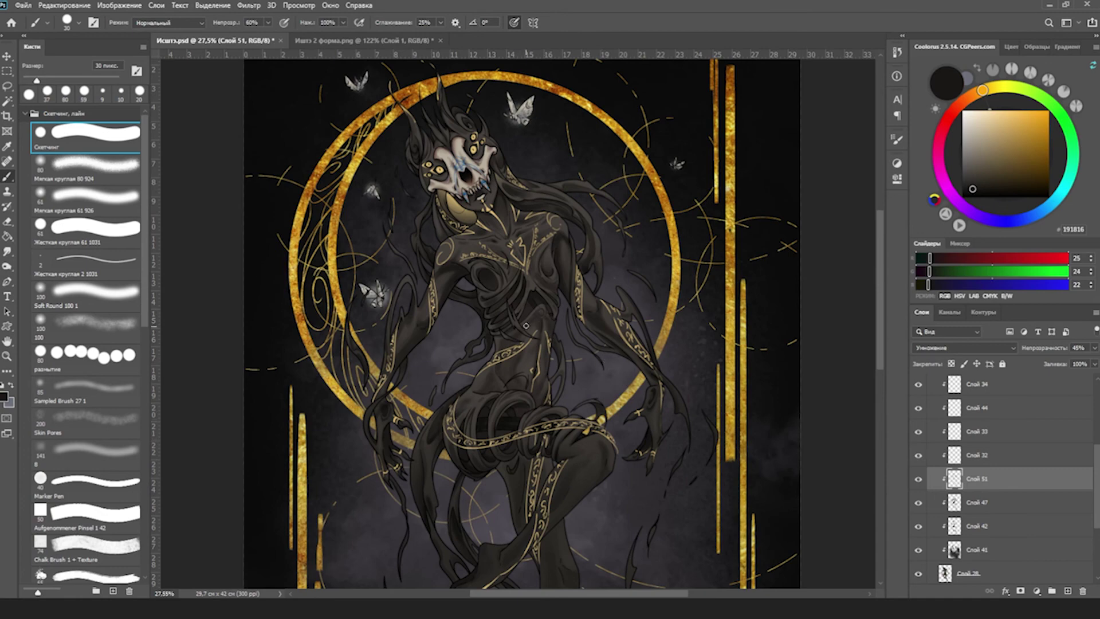
# Shade the arms and forearms beside their gold ornaments, starting with a 15 px brush.
pyautogui.scroll(2, 543, 318)
pyautogui.press('[')
pyautogui.press('[')
pyautogui.press('[')
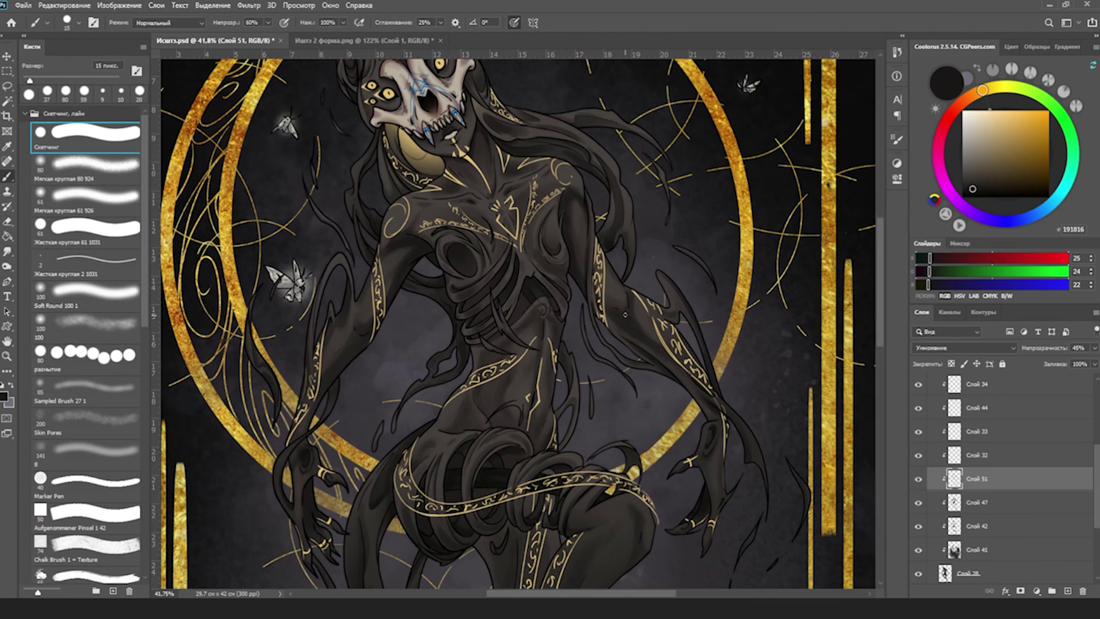
pyautogui.press(']')
pyautogui.press(']')
pyautogui.press(']')
pyautogui.press(']')
# Strengthen the shadows on the chest and shoulders with a 35 px brush.
pyautogui.scroll(-4, 625, 315)
pyautogui.scroll(6, 666, 213)
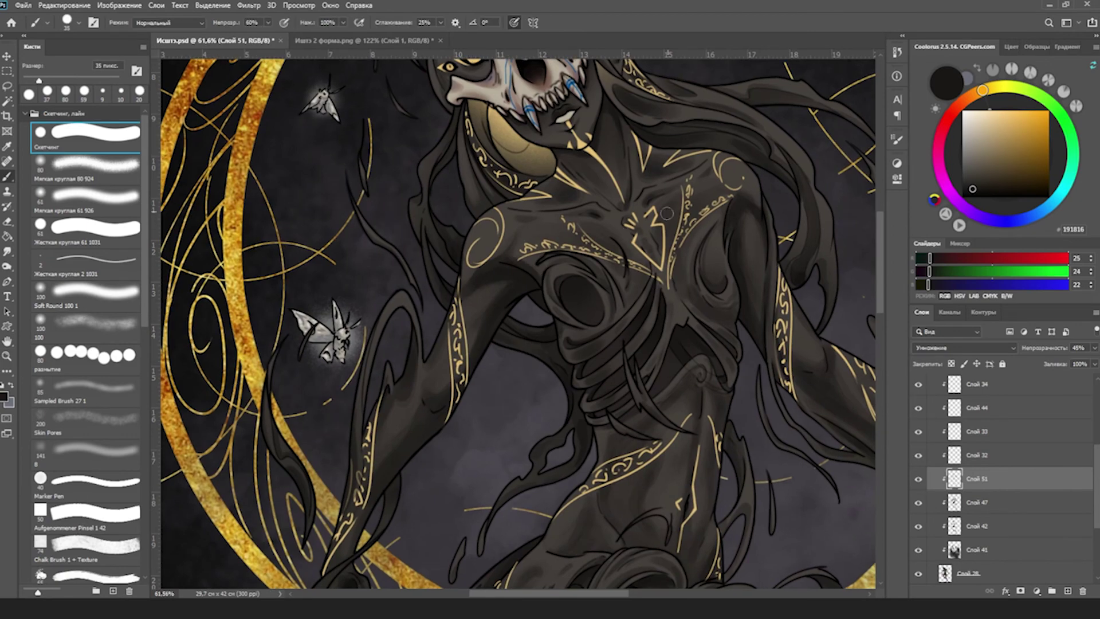
pyautogui.press('space')
pyautogui.scroll(-3, 725, 357)
pyautogui.scroll(1, 725, 356)
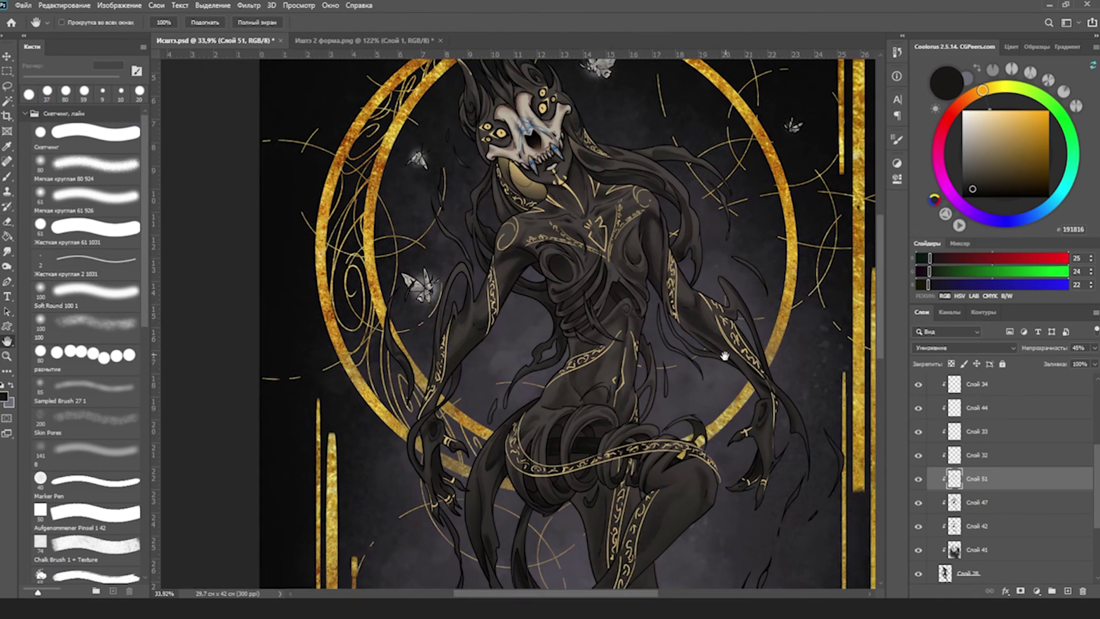
# Shade the bent knee, thighs and lower legs, cleaning up the shadow edges with the eraser.
pyautogui.moveTo(724, 356); pyautogui.dragTo(735, 242)
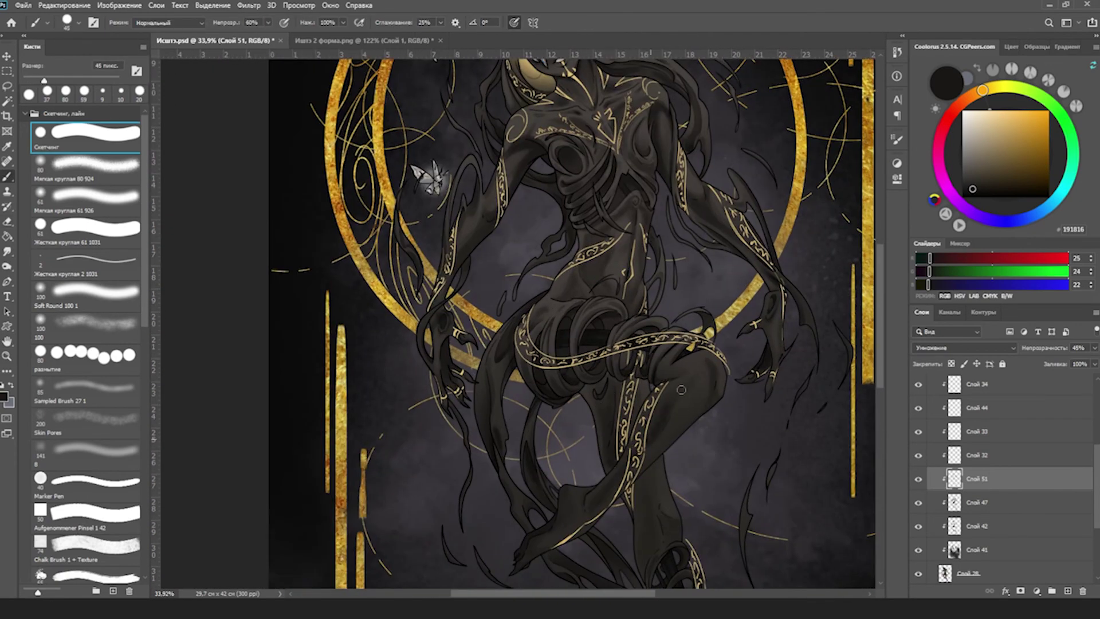
pyautogui.press('[')
pyautogui.press('[')
pyautogui.press('[')
pyautogui.press('space')
pyautogui.moveTo(675, 523); pyautogui.dragTo(692, 448)
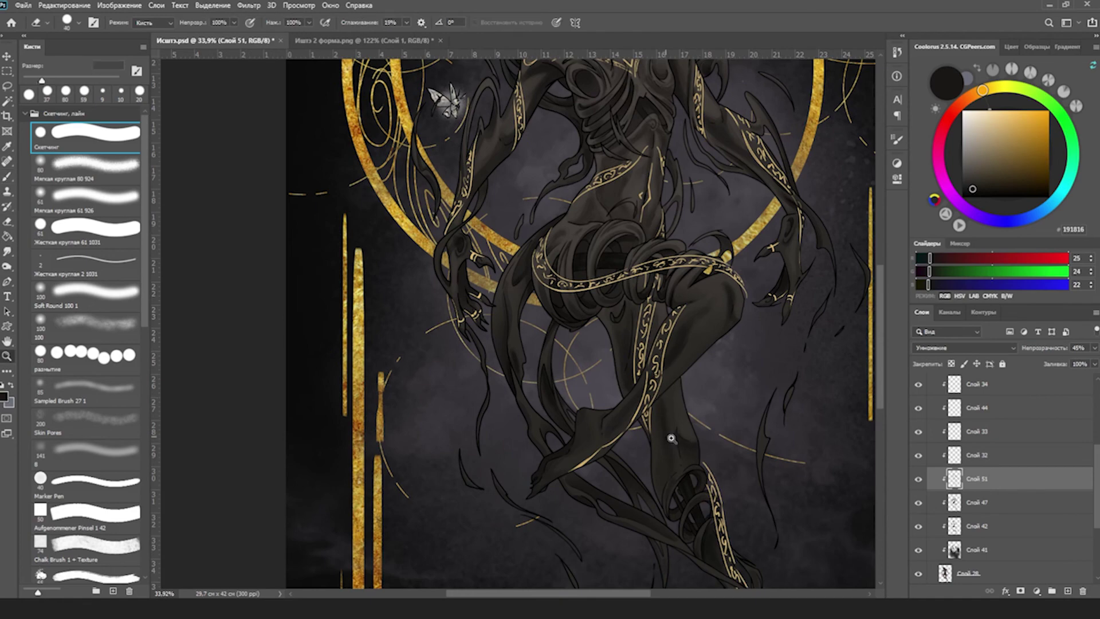
pyautogui.scroll(1, 661, 402)
pyautogui.hotkey('ctrl', '0')
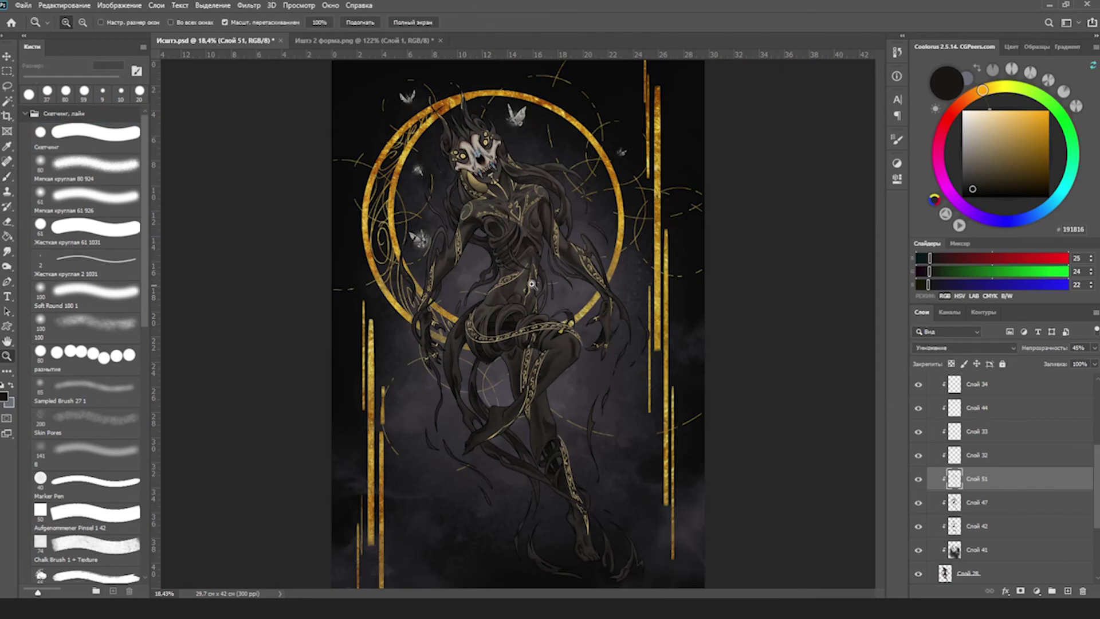
# Add small shadows around the skull mask, hair and neck with a 25 px or smaller brush.
pyautogui.scroll(3, 515, 292)
pyautogui.press('[')
pyautogui.scroll(6, 515, 192)
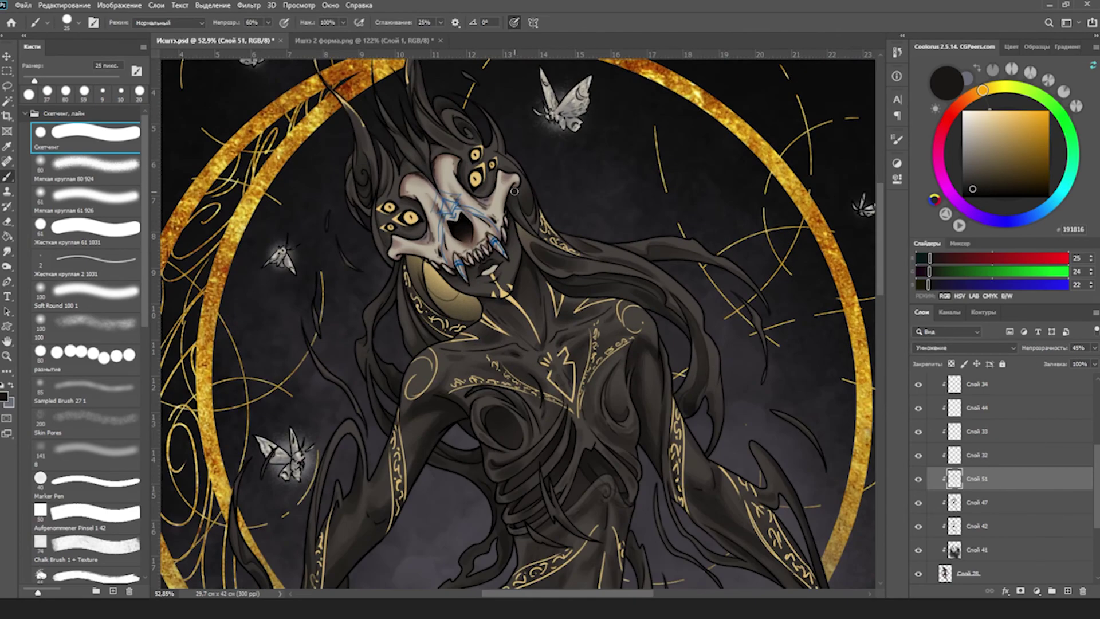
pyautogui.press('[')
pyautogui.press('[')
pyautogui.hotkey('ctrl', '-')
pyautogui.scroll(-5, 630, 309)
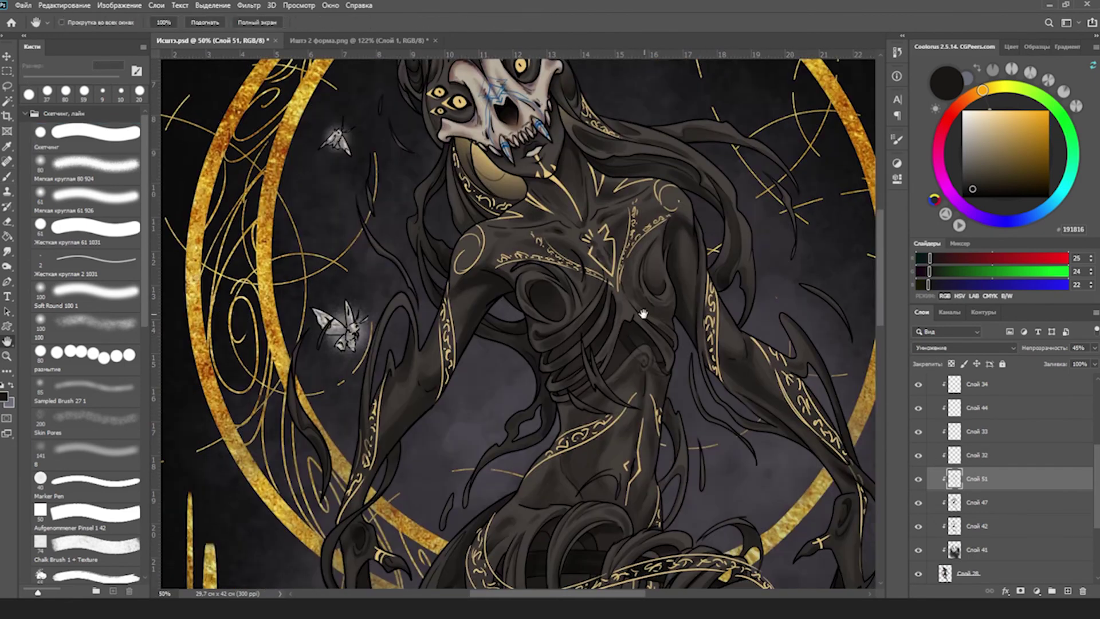
# Paint muted purple (#776B7D) reflected light along the hip and tail on a new layer with a 20 px brush.
pyautogui.press('z')
pyautogui.scroll(-3, 644, 408)
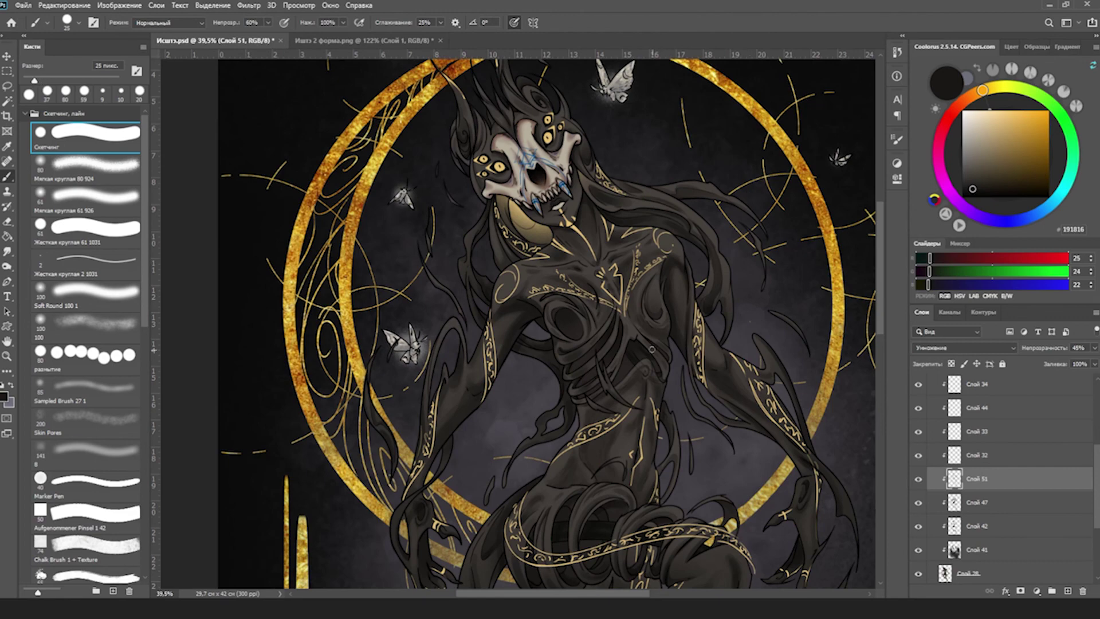
pyautogui.scroll(-3, 676, 401)
pyautogui.press('h')
pyautogui.scroll(2, 712, 398)
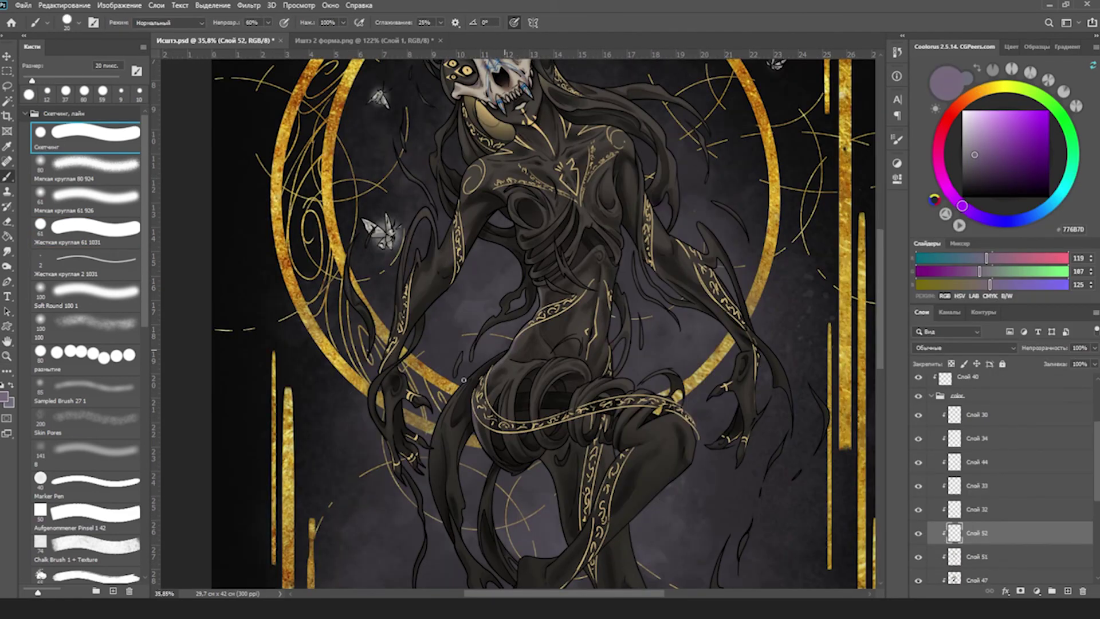
pyautogui.press('z')
pyautogui.keyDown('alt'); pyautogui.click(519, 385); pyautogui.keyUp('alt')
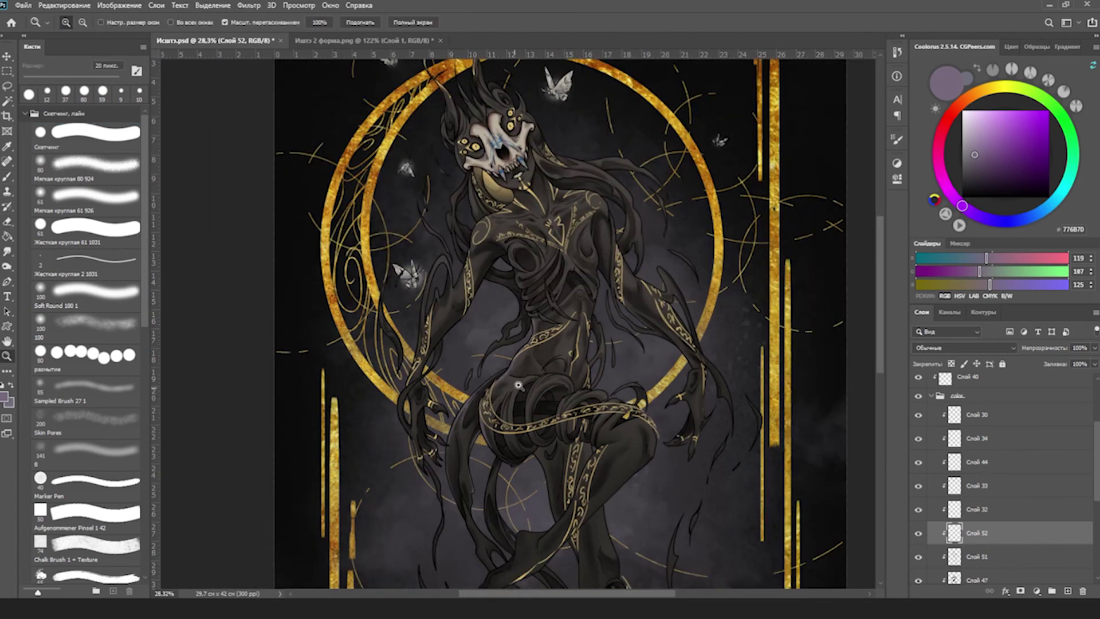
# Add thin purple reflected light to the arm and torso edges with a 10 px brush.
pyautogui.scroll(4, 519, 385)
pyautogui.press('b')
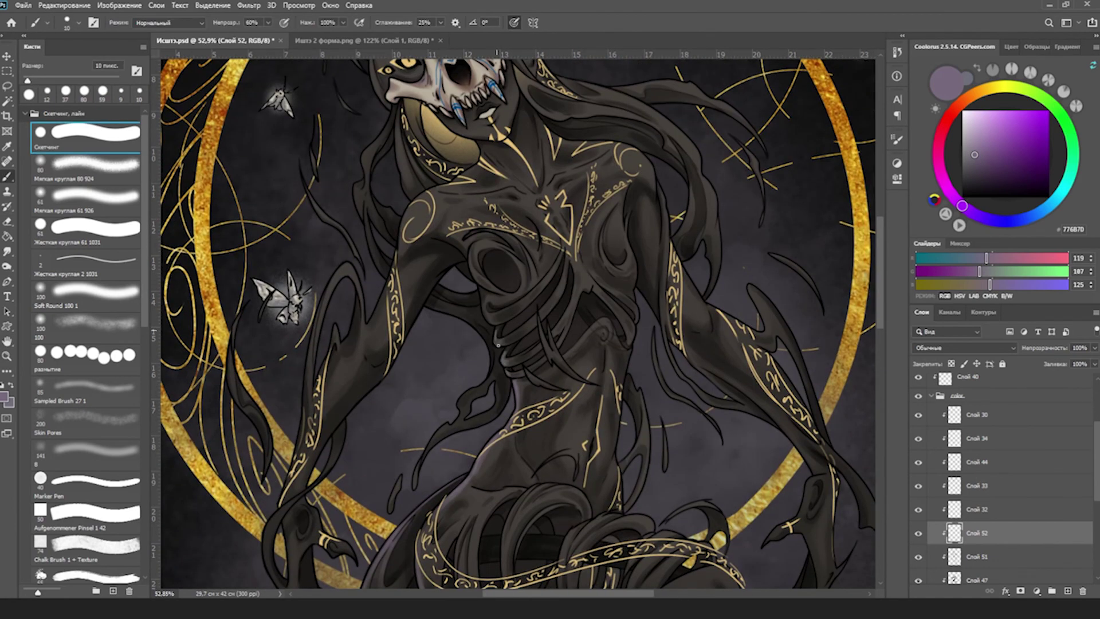
pyautogui.press(']')
pyautogui.press('[')
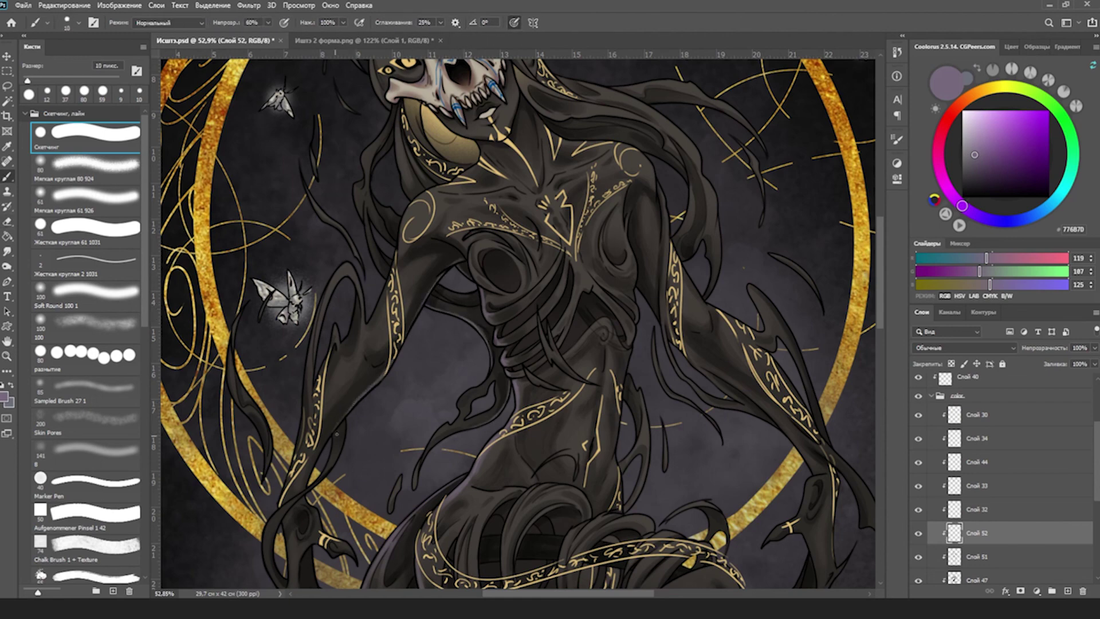
pyautogui.moveTo(453, 355); pyautogui.dragTo(492, 302)
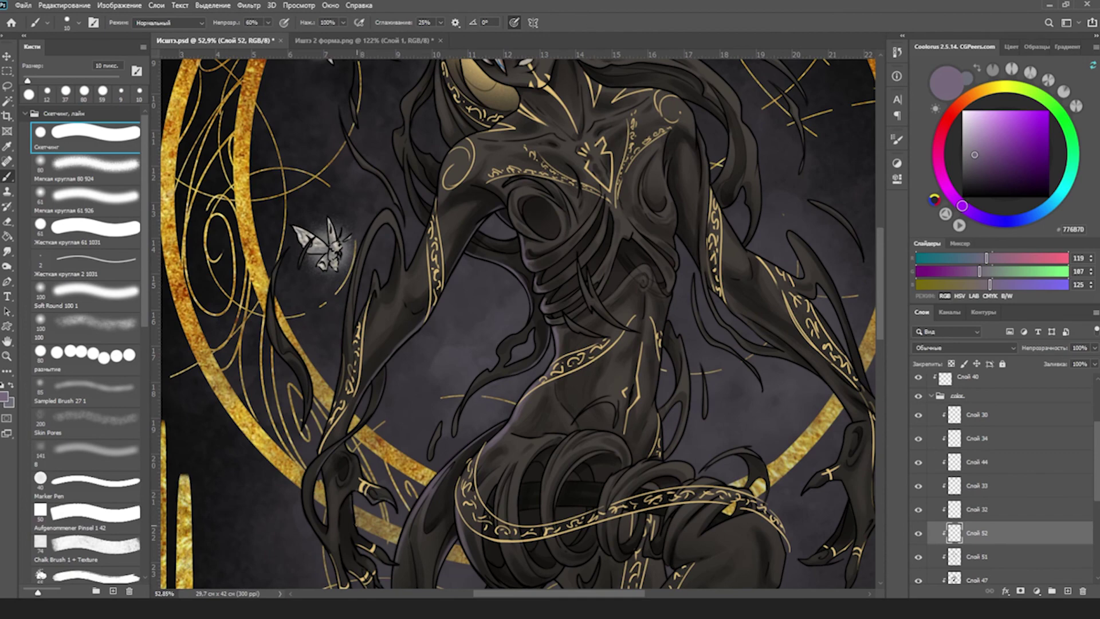
pyautogui.scroll(-2, 360, 518)
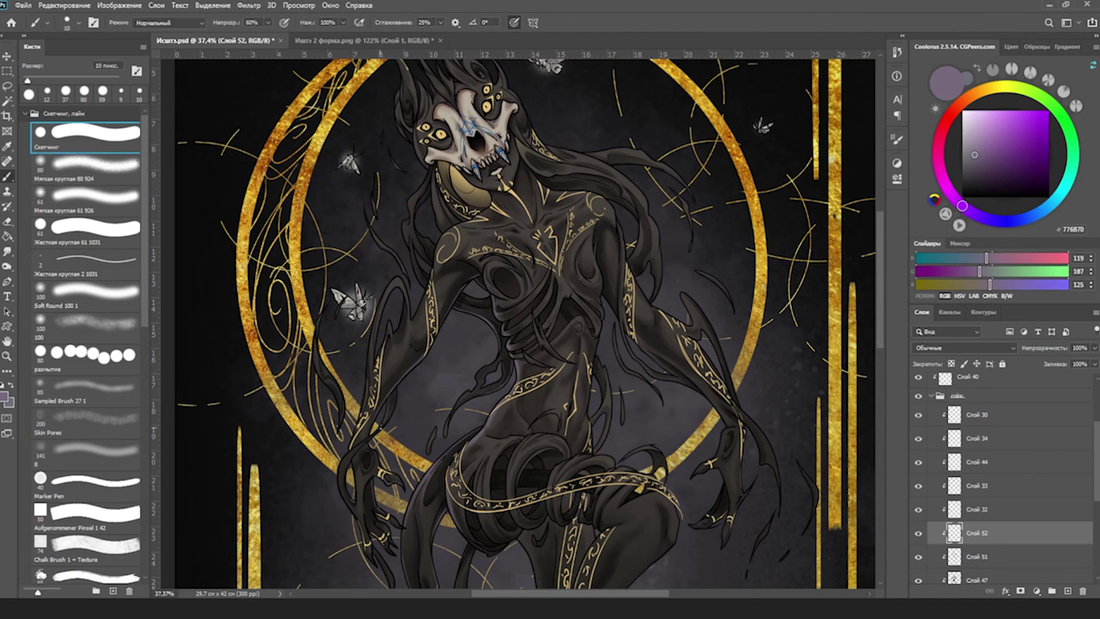
# Add purple reflected light to the hair strands and horns around the skull mask with the 10 px brush.
pyautogui.scroll(-1, 596, 387)
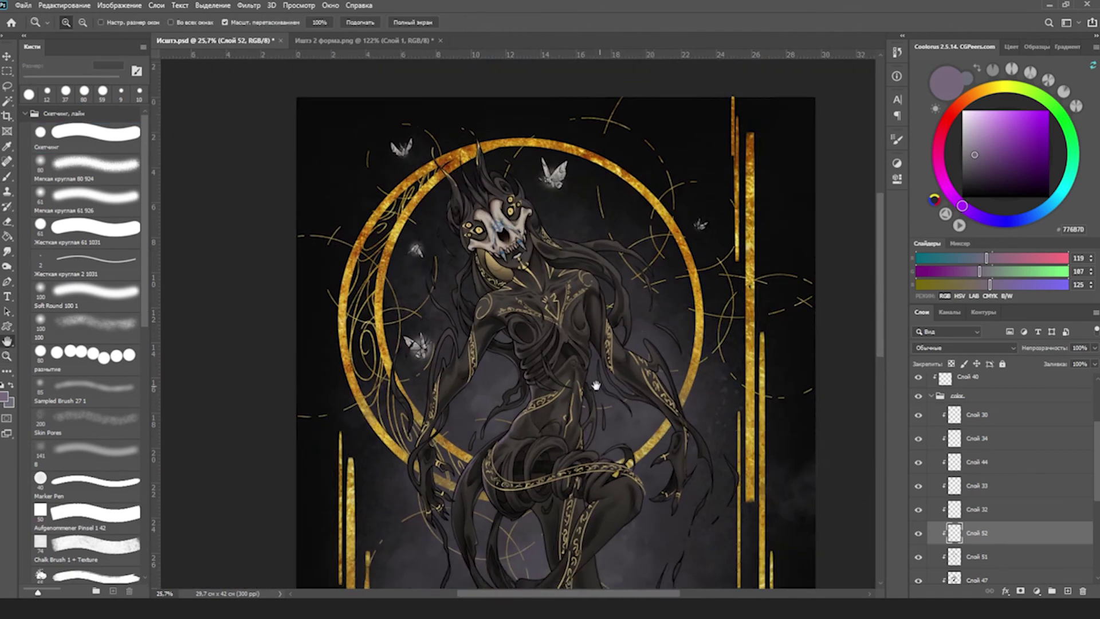
pyautogui.scroll(2, 596, 386)
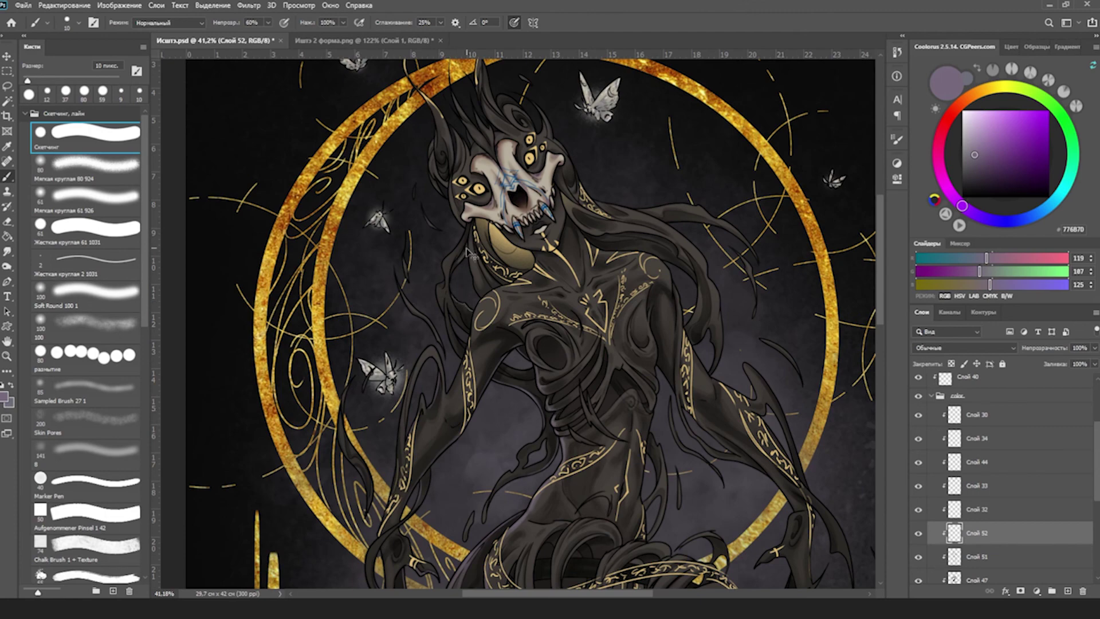
pyautogui.moveTo(571, 186); pyautogui.dragTo(583, 276)
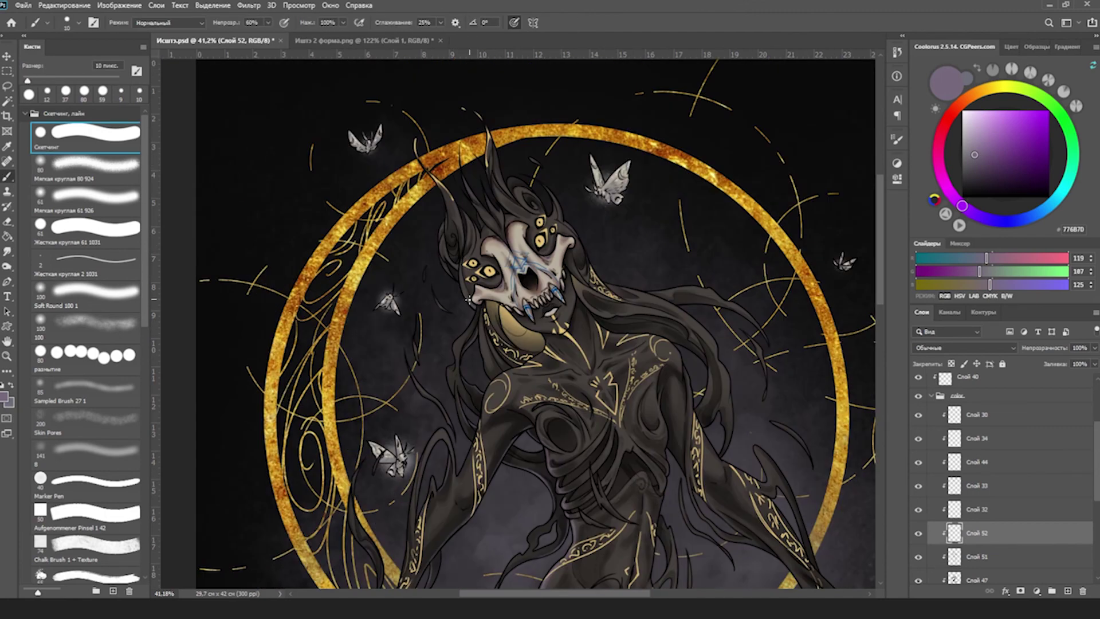
pyautogui.scroll(-2, 478, 342)
pyautogui.scroll(3, 504, 321)
pyautogui.scroll(-5, 539, 292)
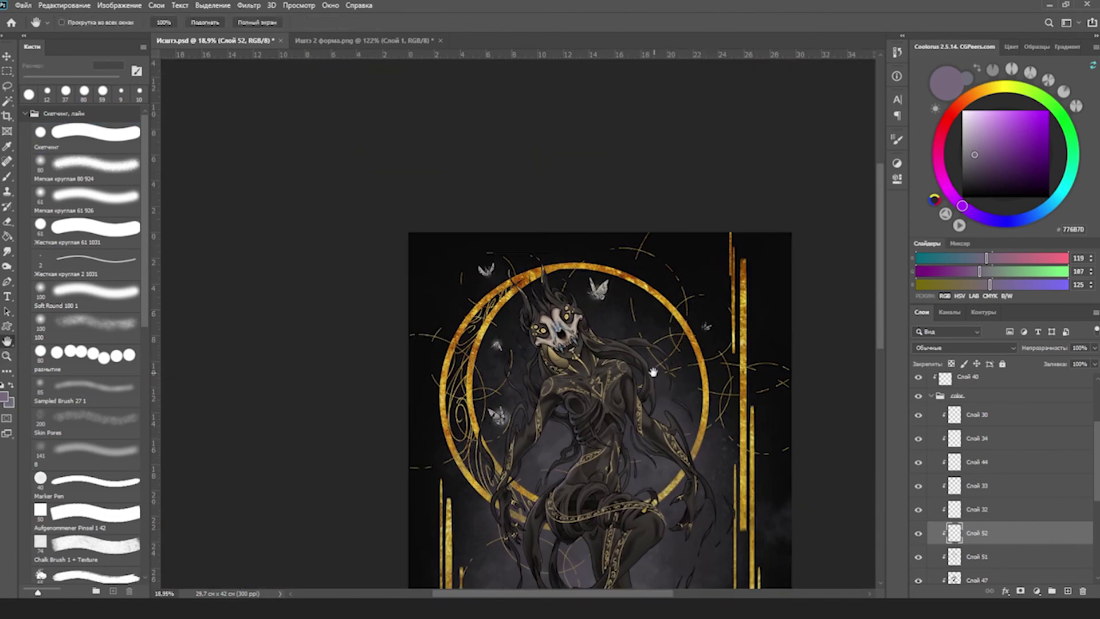
pyautogui.scroll(4, 578, 256)
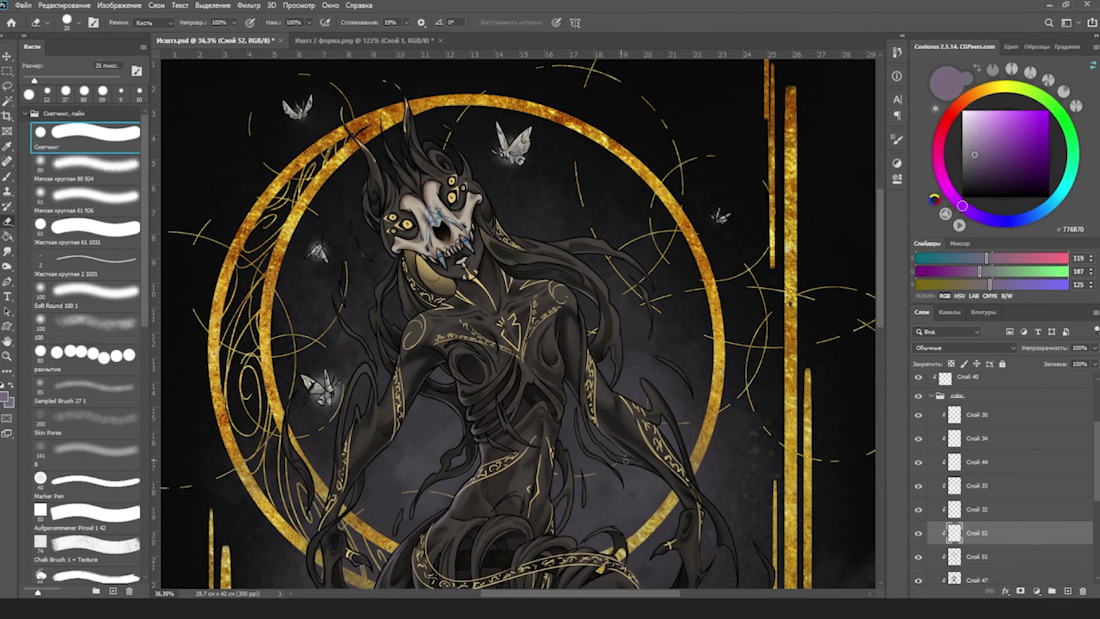
# Paint purple reflected light on the forearm, hand and surrounding tendrils with a 15 px brush.
pyautogui.moveTo(515, 321); pyautogui.dragTo(493, 247)
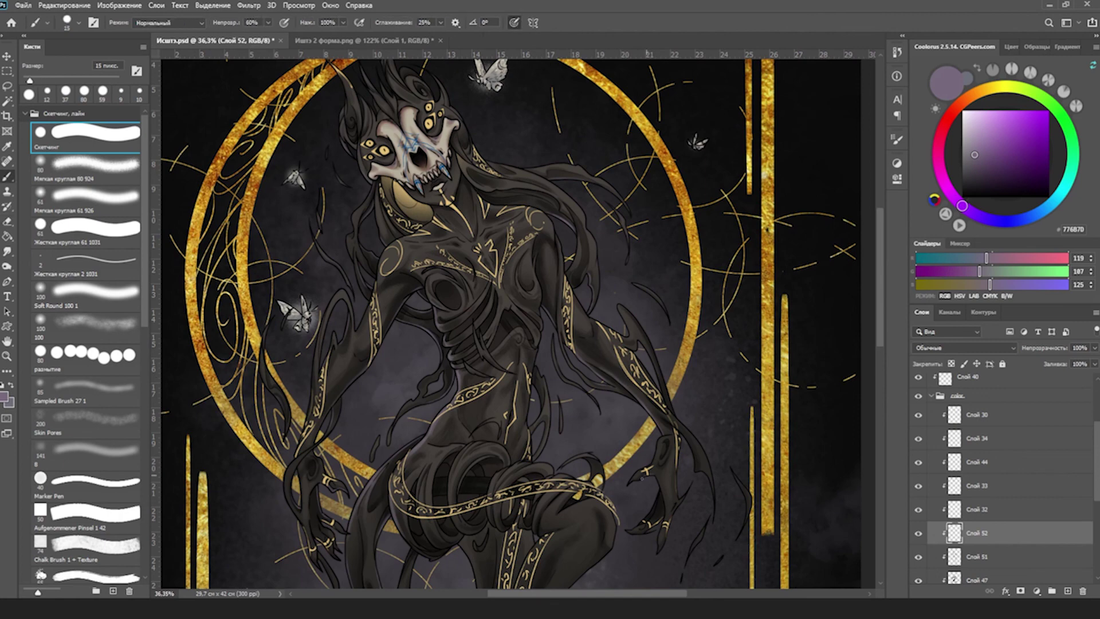
pyautogui.moveTo(515, 320); pyautogui.dragTo(562, 291)
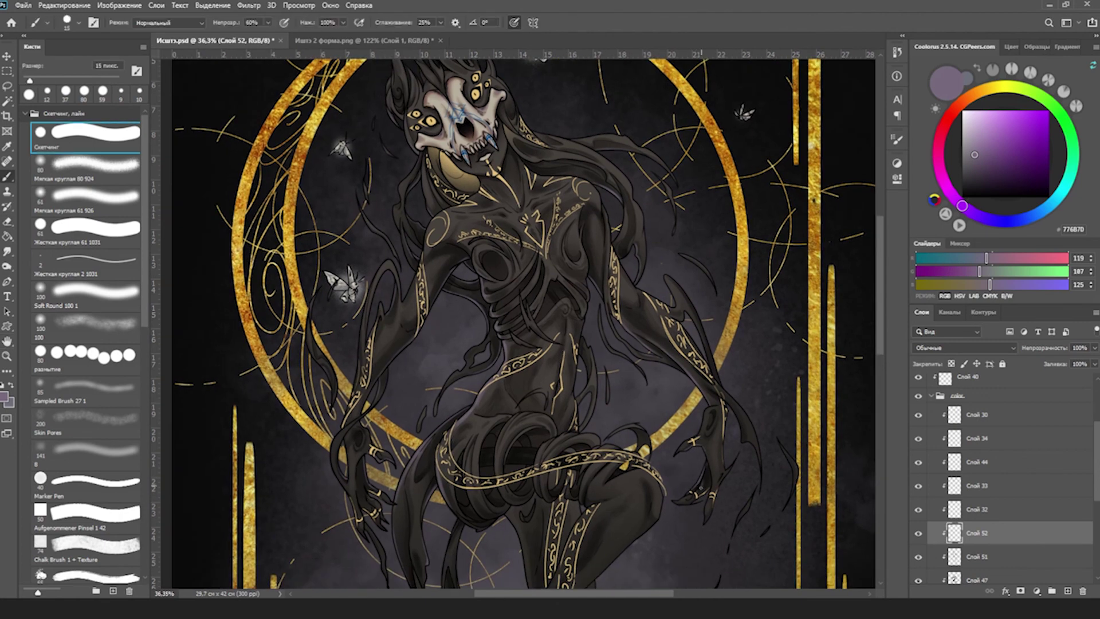
pyautogui.press('[')
pyautogui.scroll(-1, 418, 476)
pyautogui.scroll(-4, 436, 441)
pyautogui.press(']')
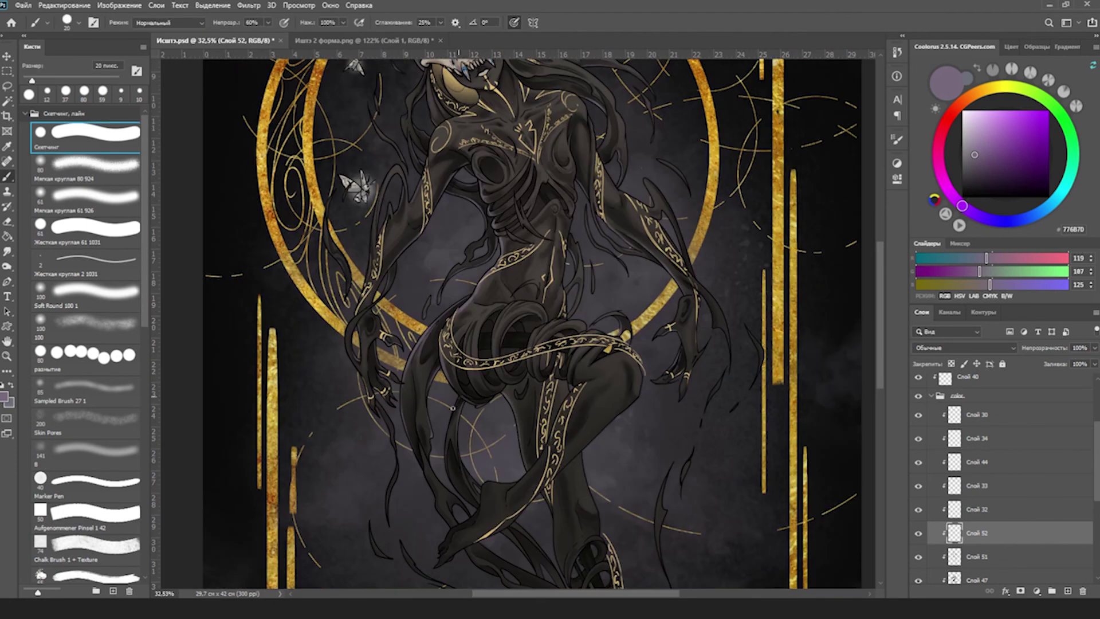
# Add purple reflected light to the legs, raised foot and tail with a 15 px brush, cleaning up with the eraser.
pyautogui.scroll(-2, 429, 464)
pyautogui.scroll(3, 407, 409)
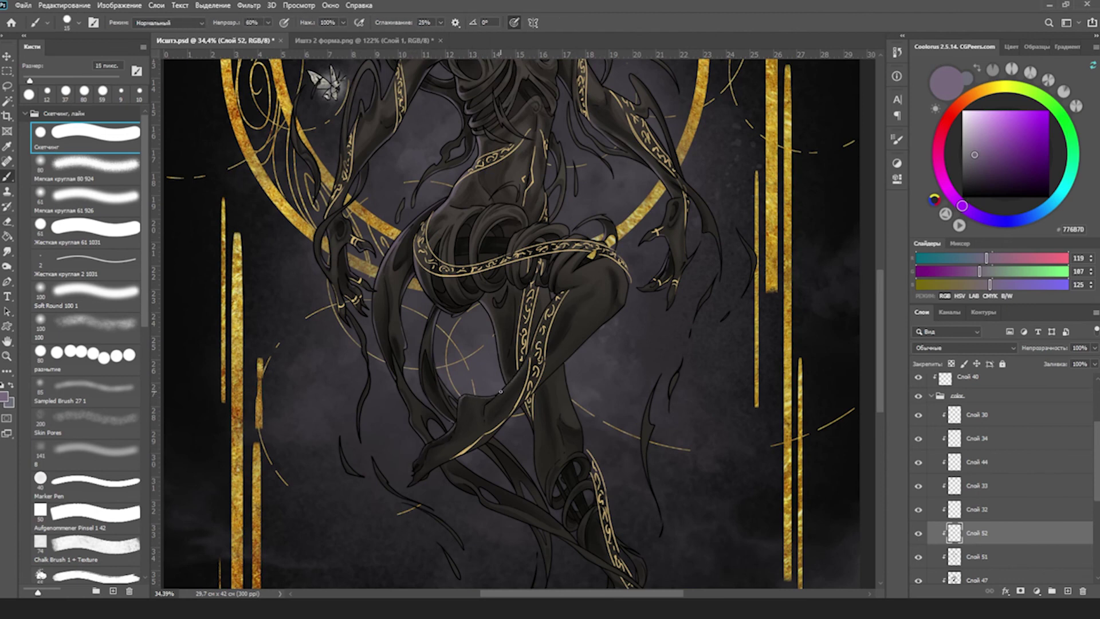
pyautogui.press('e')
pyautogui.press('b')
pyautogui.moveTo(495, 460)
pyautogui.mouseDown()
pyautogui.moveTo(482, 392)
pyautogui.moveTo(421, 370)
pyautogui.mouseUp()
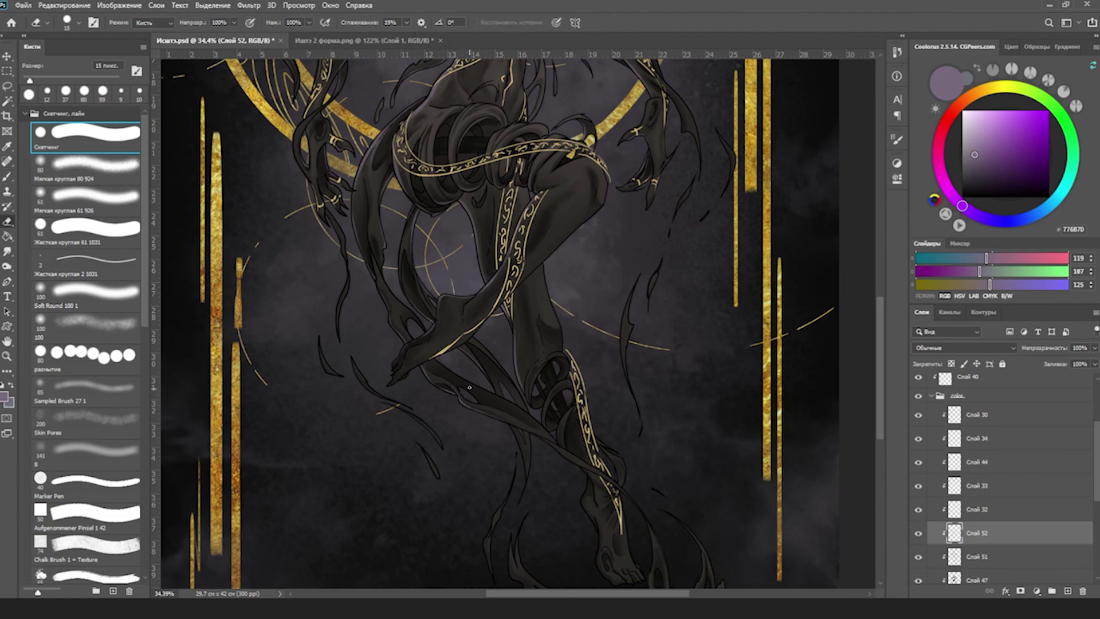
pyautogui.scroll(-3, 515, 403)
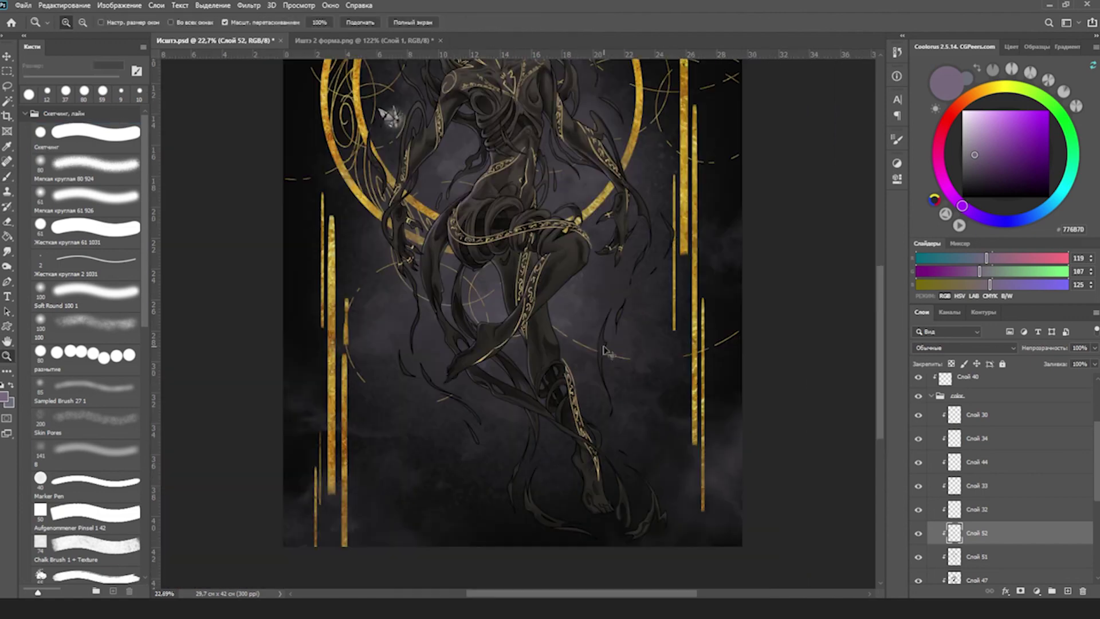
# Highlight the lower tendrils and the hollow shin above the standing foot in purple, using 15 px and 10 px brushes.
pyautogui.scroll(5, 596, 499)
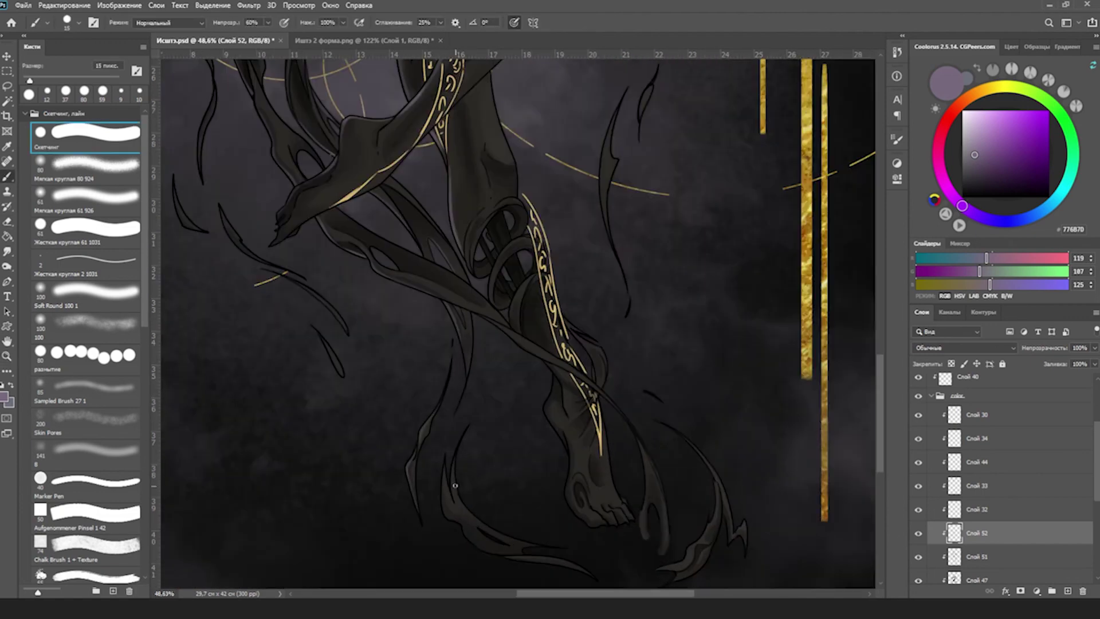
pyautogui.moveTo(475, 487); pyautogui.dragTo(441, 441)
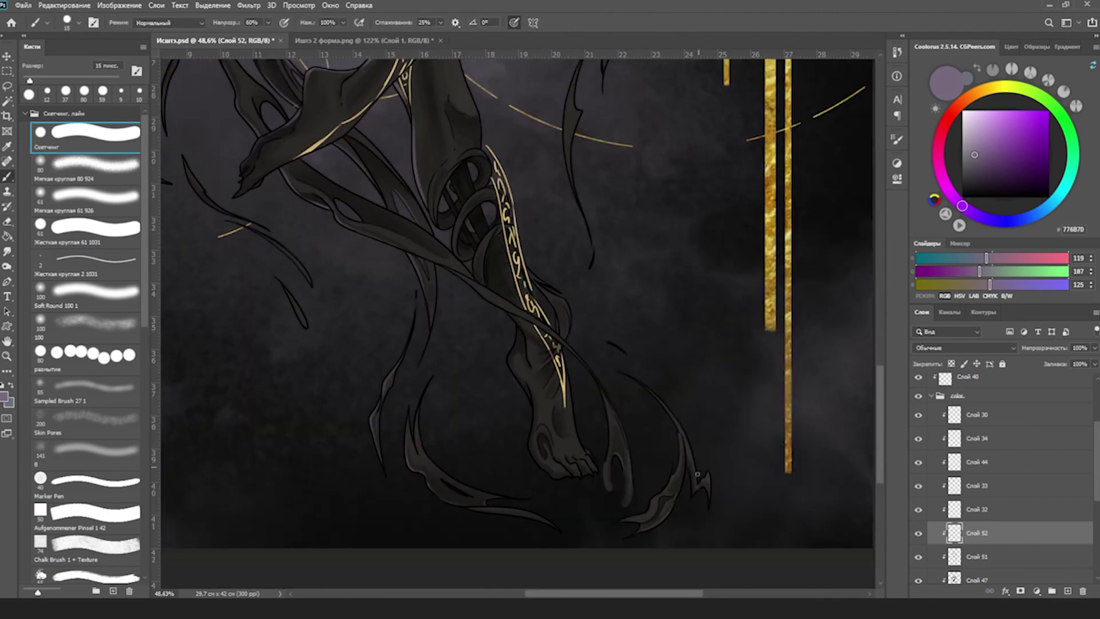
pyautogui.moveTo(527, 330); pyautogui.dragTo(547, 393)
pyautogui.press('[')
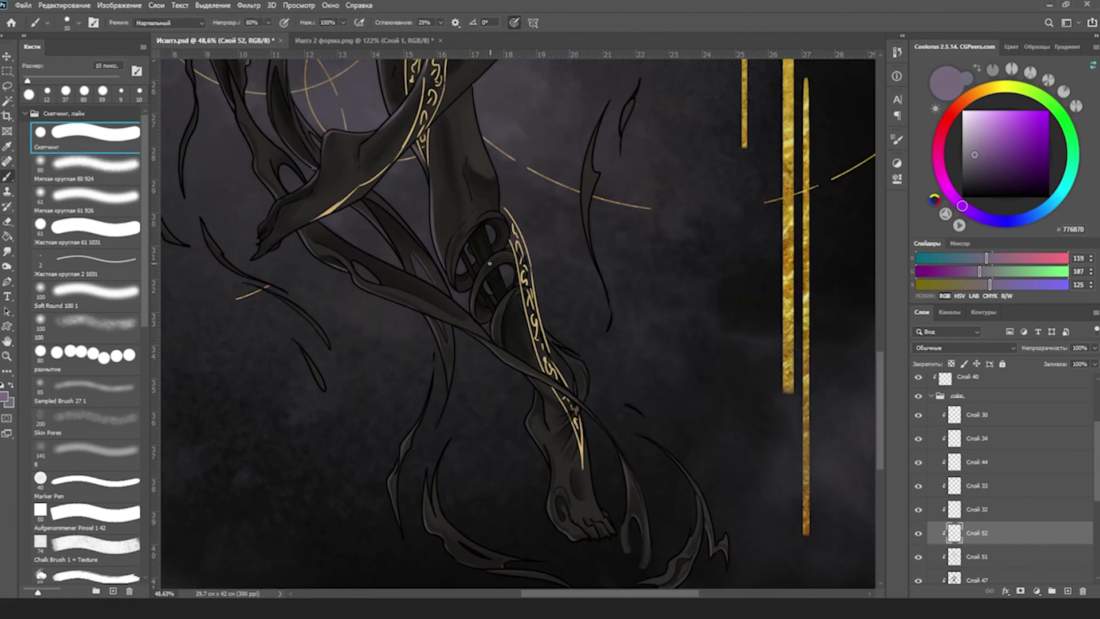
# Touch up the reflected light on the shoulders, waist and hips with the eraser and a 20 px brush.
pyautogui.scroll(5, 460, 294)
pyautogui.scroll(-3, 461, 294)
pyautogui.scroll(3, 440, 266)
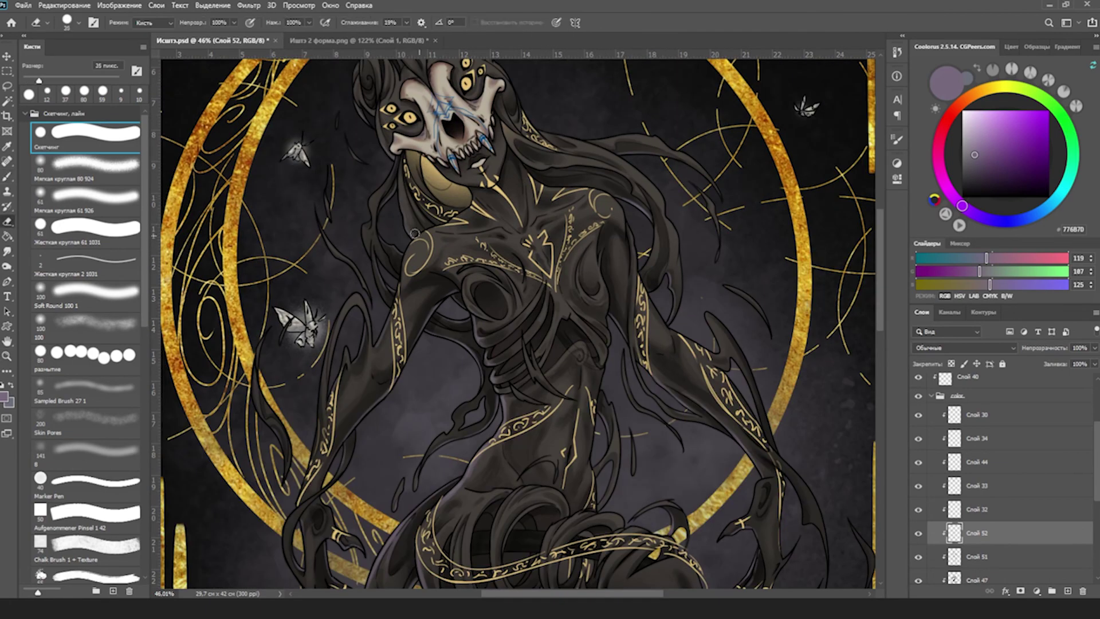
pyautogui.press(']')
pyautogui.scroll(-2, 442, 359)
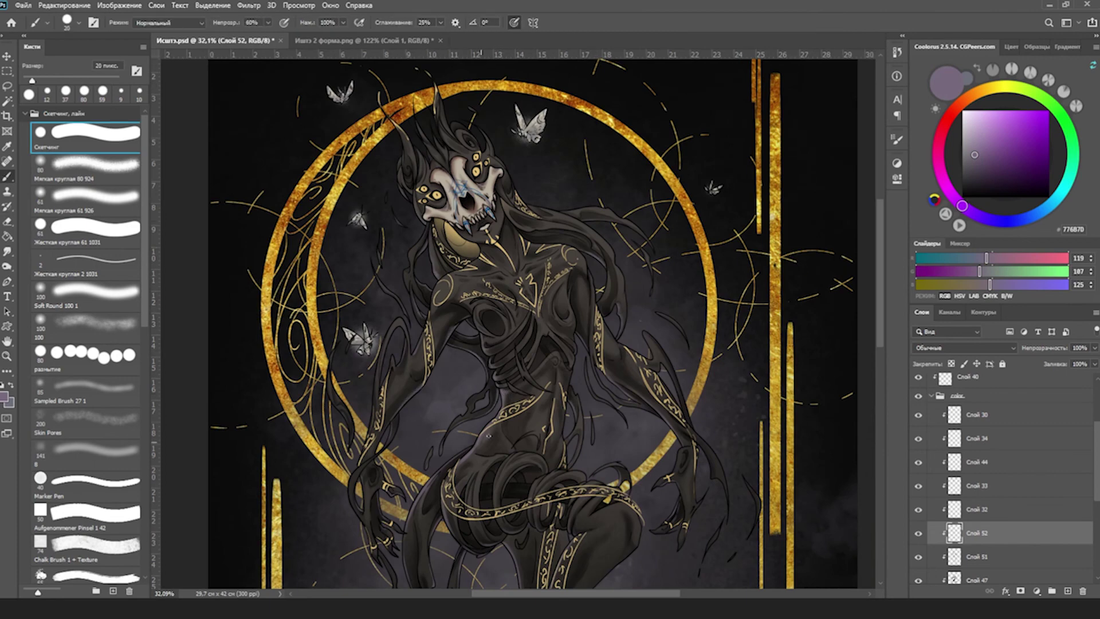
pyautogui.hscroll(-1, 488, 435)
pyautogui.scroll(-4, 488, 436)
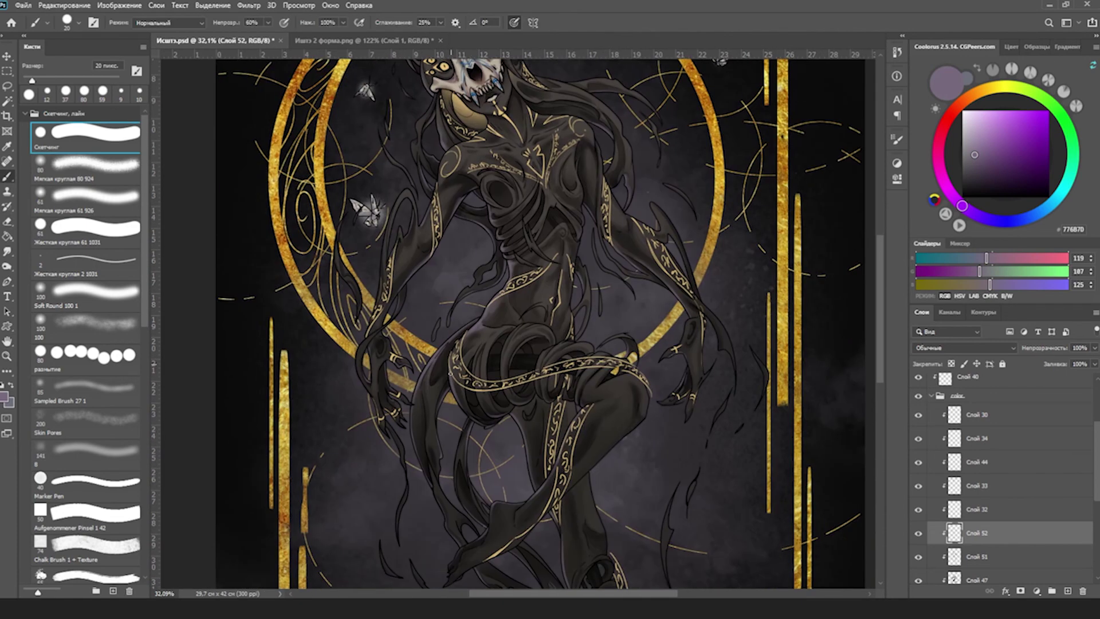
# Copy the gold texture within the body ornament selection to a new layer and bring it to the top.
pyautogui.hotkey('ctrl', '0')
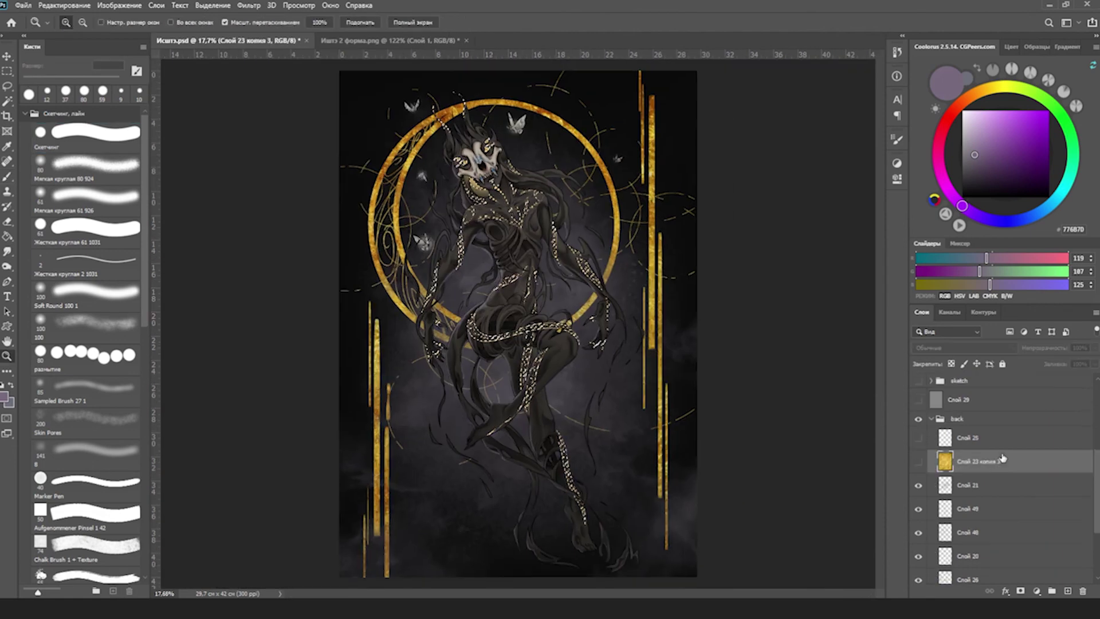
pyautogui.click(919, 461)
pyautogui.click(919, 486)
pyautogui.click(919, 487)
pyautogui.hotkey('ctrl', 'shift', ']')
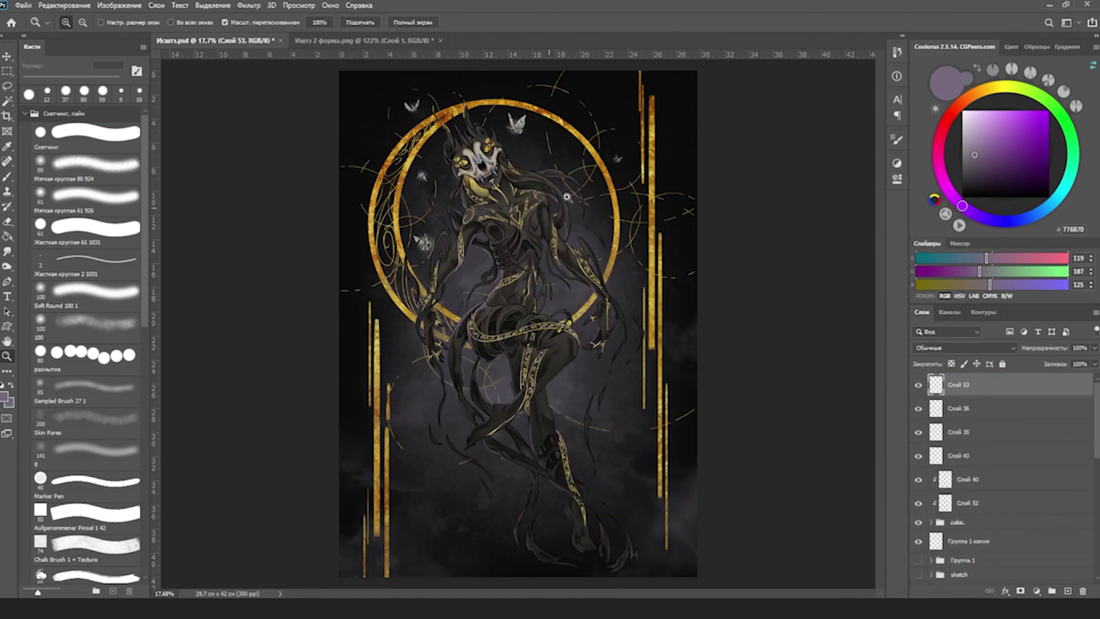
# Move the gold ornament layer beneath the line layer in the color group and try brightness -40 with contrast 51.
pyautogui.moveTo(478, 143); pyautogui.dragTo(504, 143)
pyautogui.press('e')
pyautogui.rightClick(602, 210)
pyautogui.press('Escape')
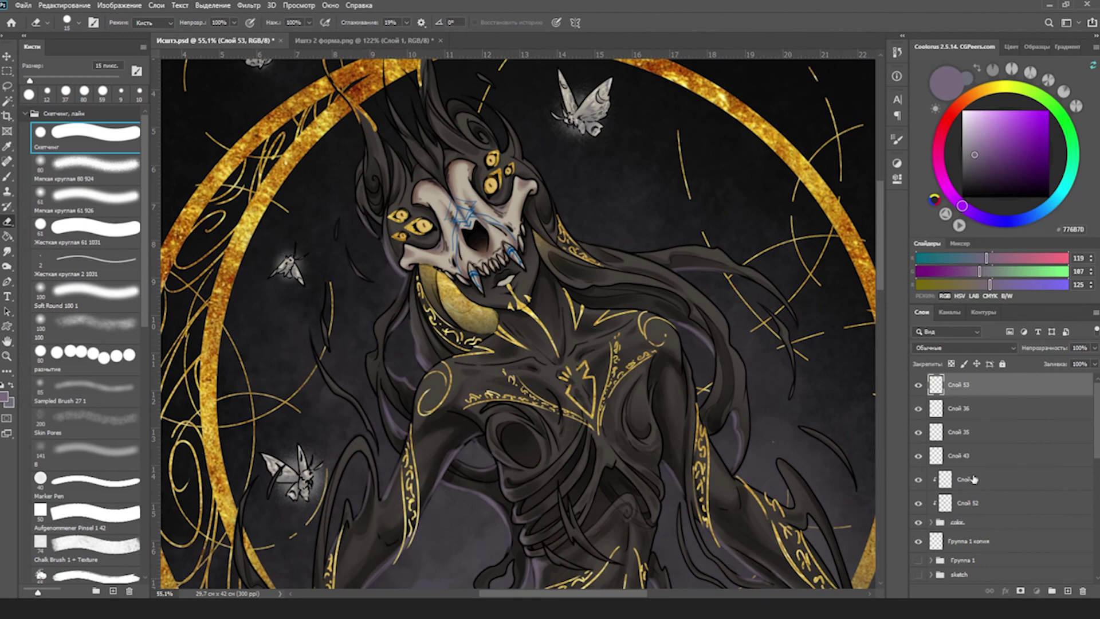
pyautogui.hotkey('ctrl', 'z')
pyautogui.press('z')
pyautogui.moveTo(647, 364); pyautogui.dragTo(585, 365)
pyautogui.keyDown('alt'); pyautogui.click(585, 365); pyautogui.keyUp('alt')
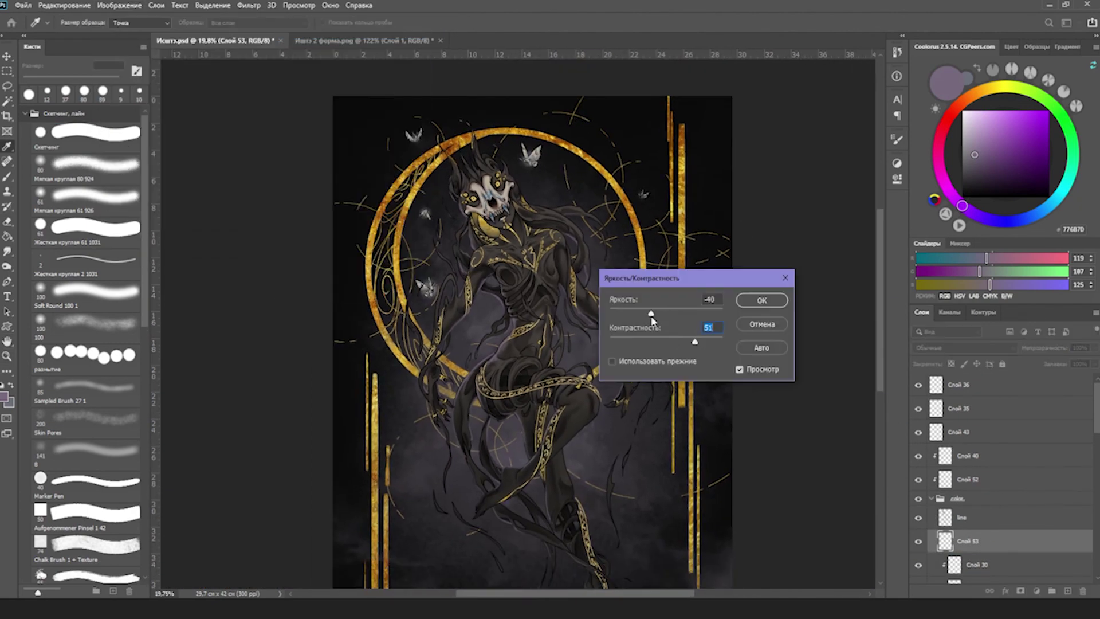
pyautogui.press('Escape')
# Soften parts of the gold body ornaments using the eraser with a 102 px soft round tip.
pyautogui.press('e')
pyautogui.hotkey('ctrl', '+')
pyautogui.hotkey('ctrl', '+')
pyautogui.hotkey('ctrl', '+')
pyautogui.rightClick(587, 200)
pyautogui.press('Escape')
pyautogui.scroll(-3, 609, 173)
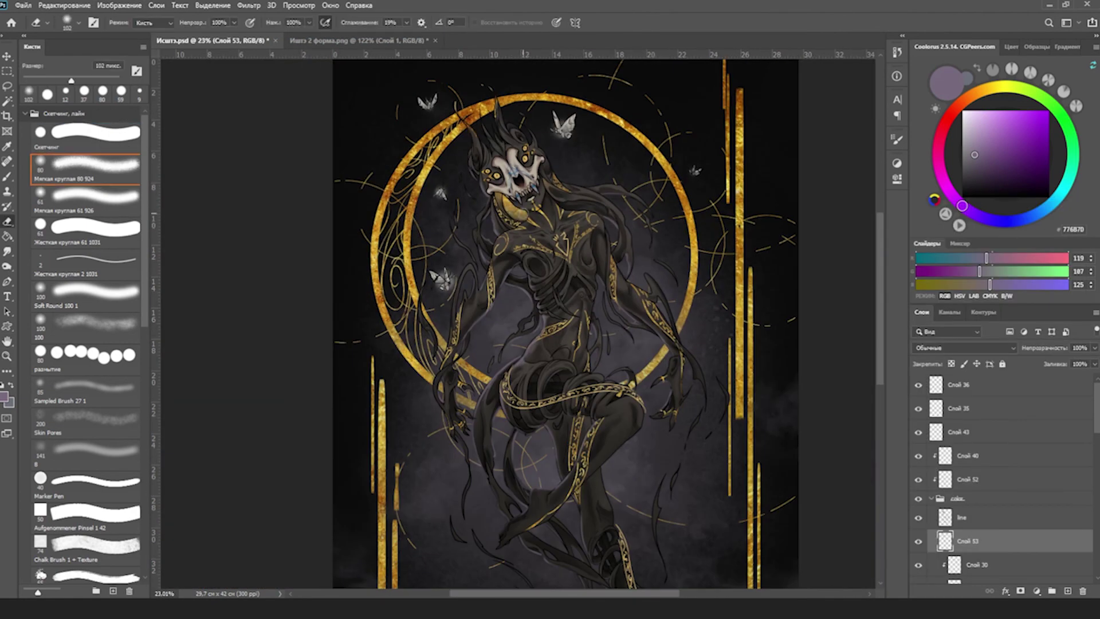
pyautogui.press('z')
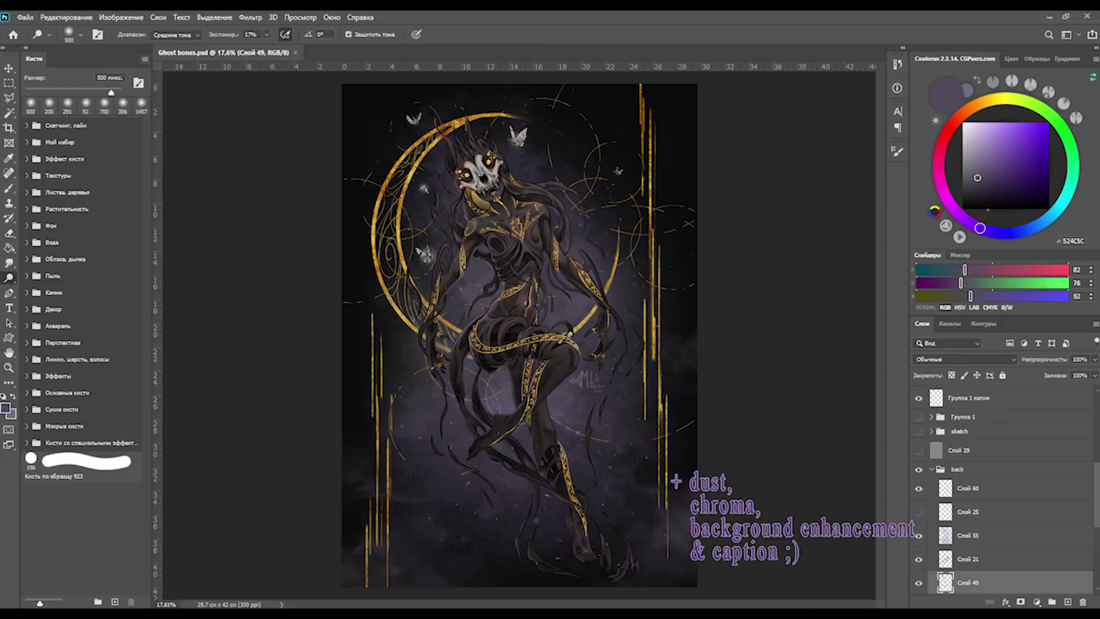